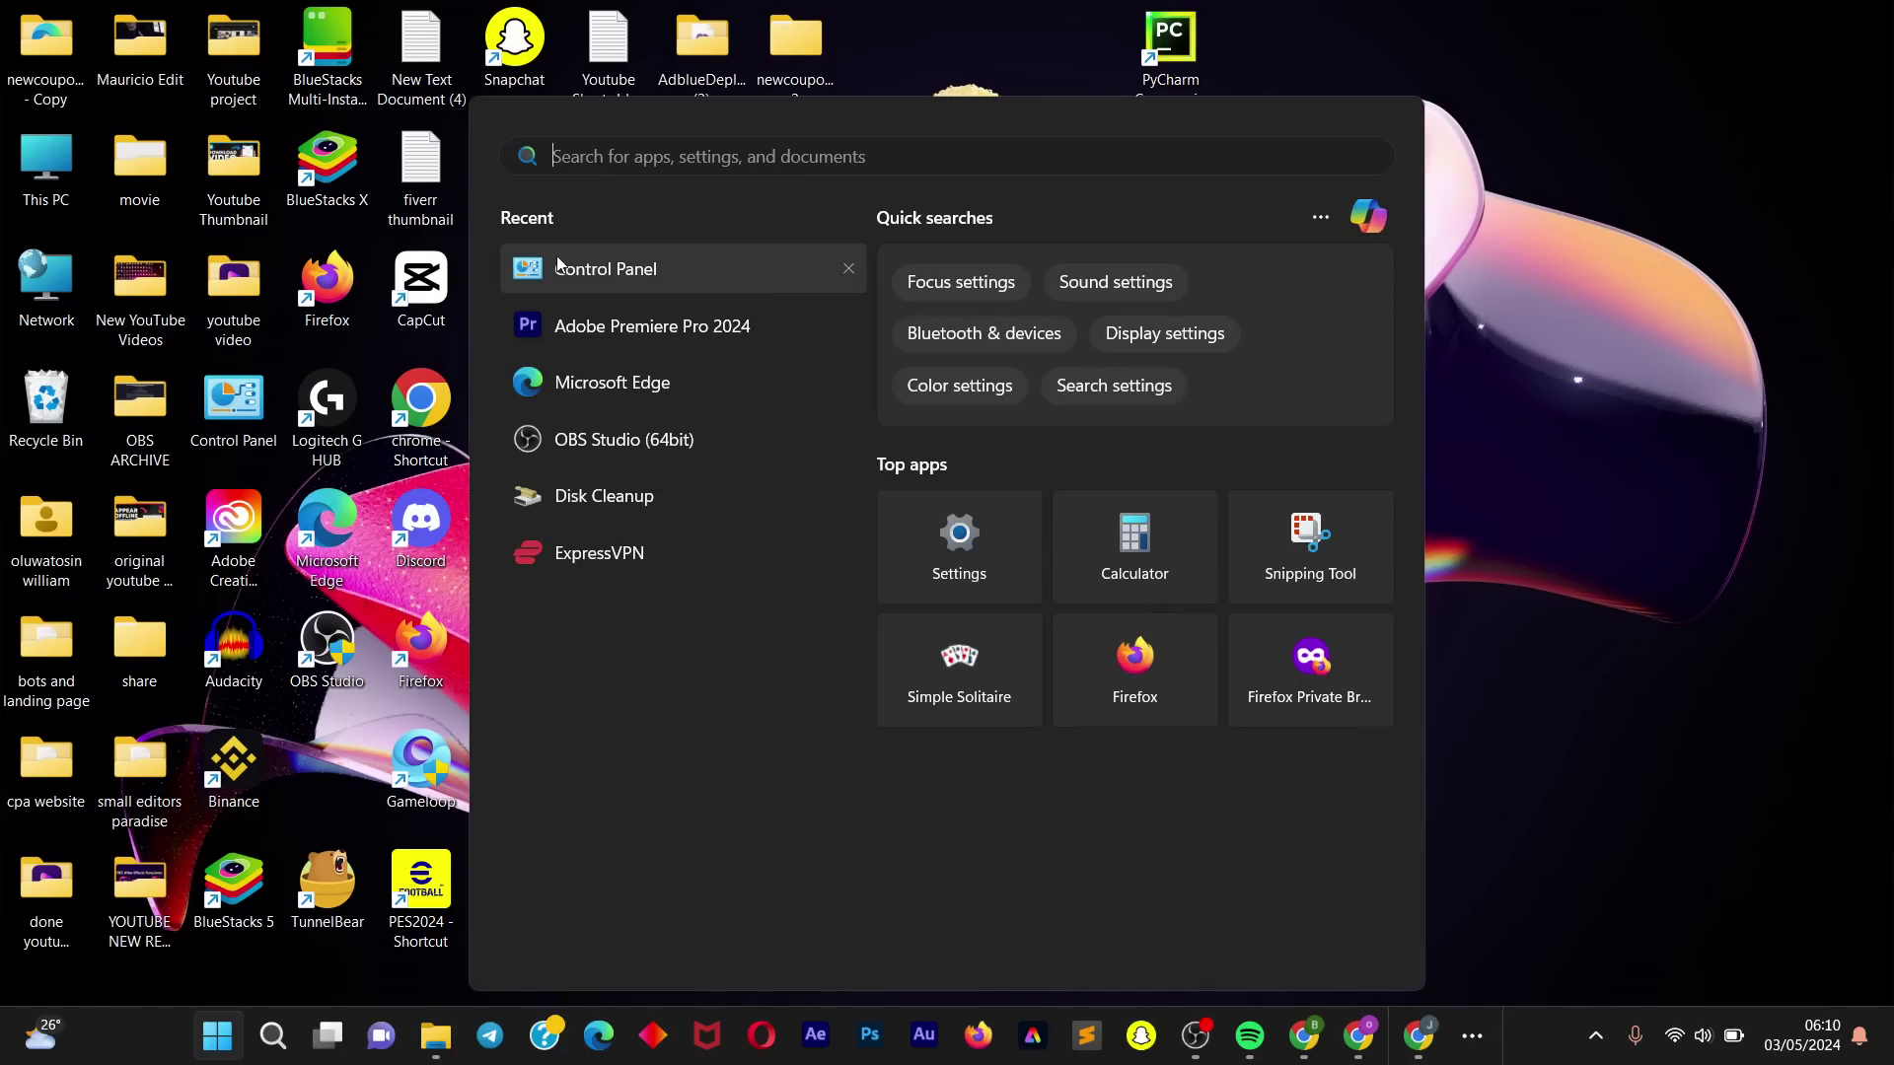
Step: Open Control Panel, search it for "p", and go to the Uninstall a program page under Programs and Features
{"action": "left_click", "coordinate": [576, 266]}
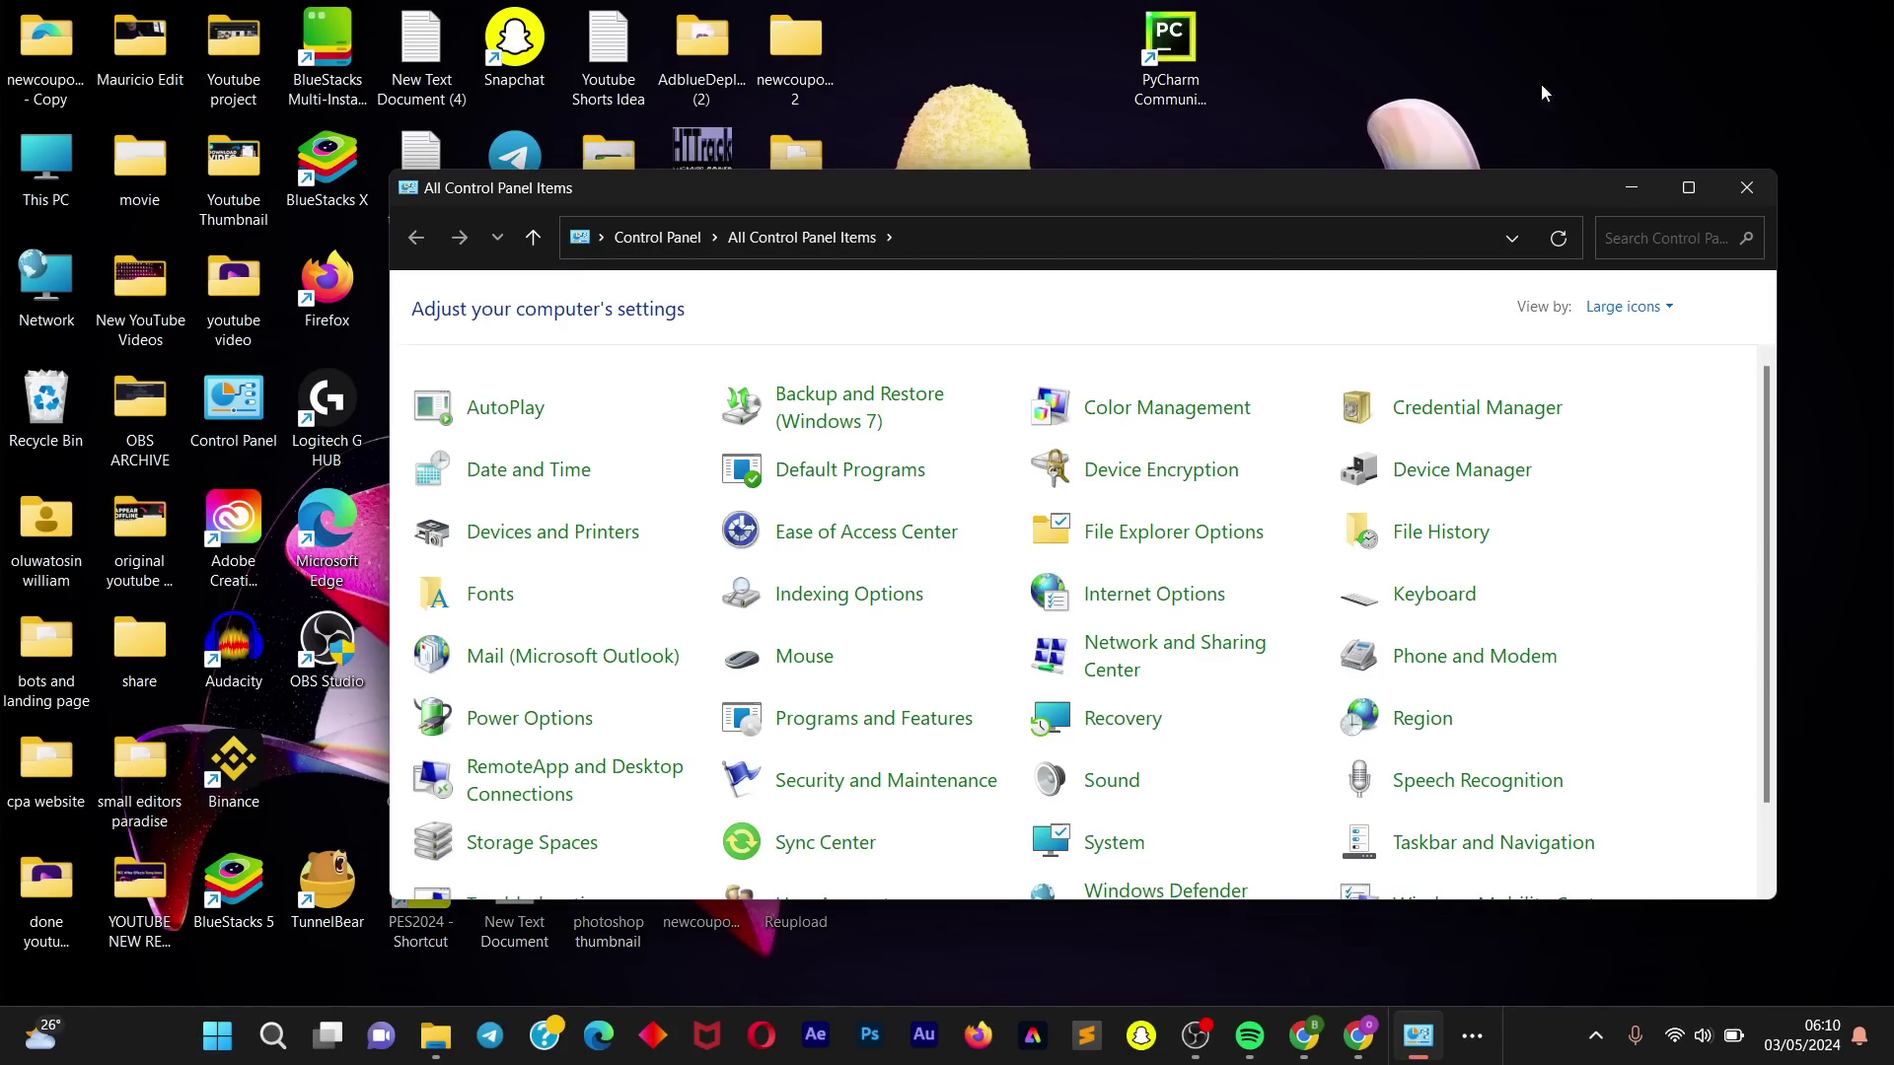
{"action": "left_click", "coordinate": [1688, 187]}
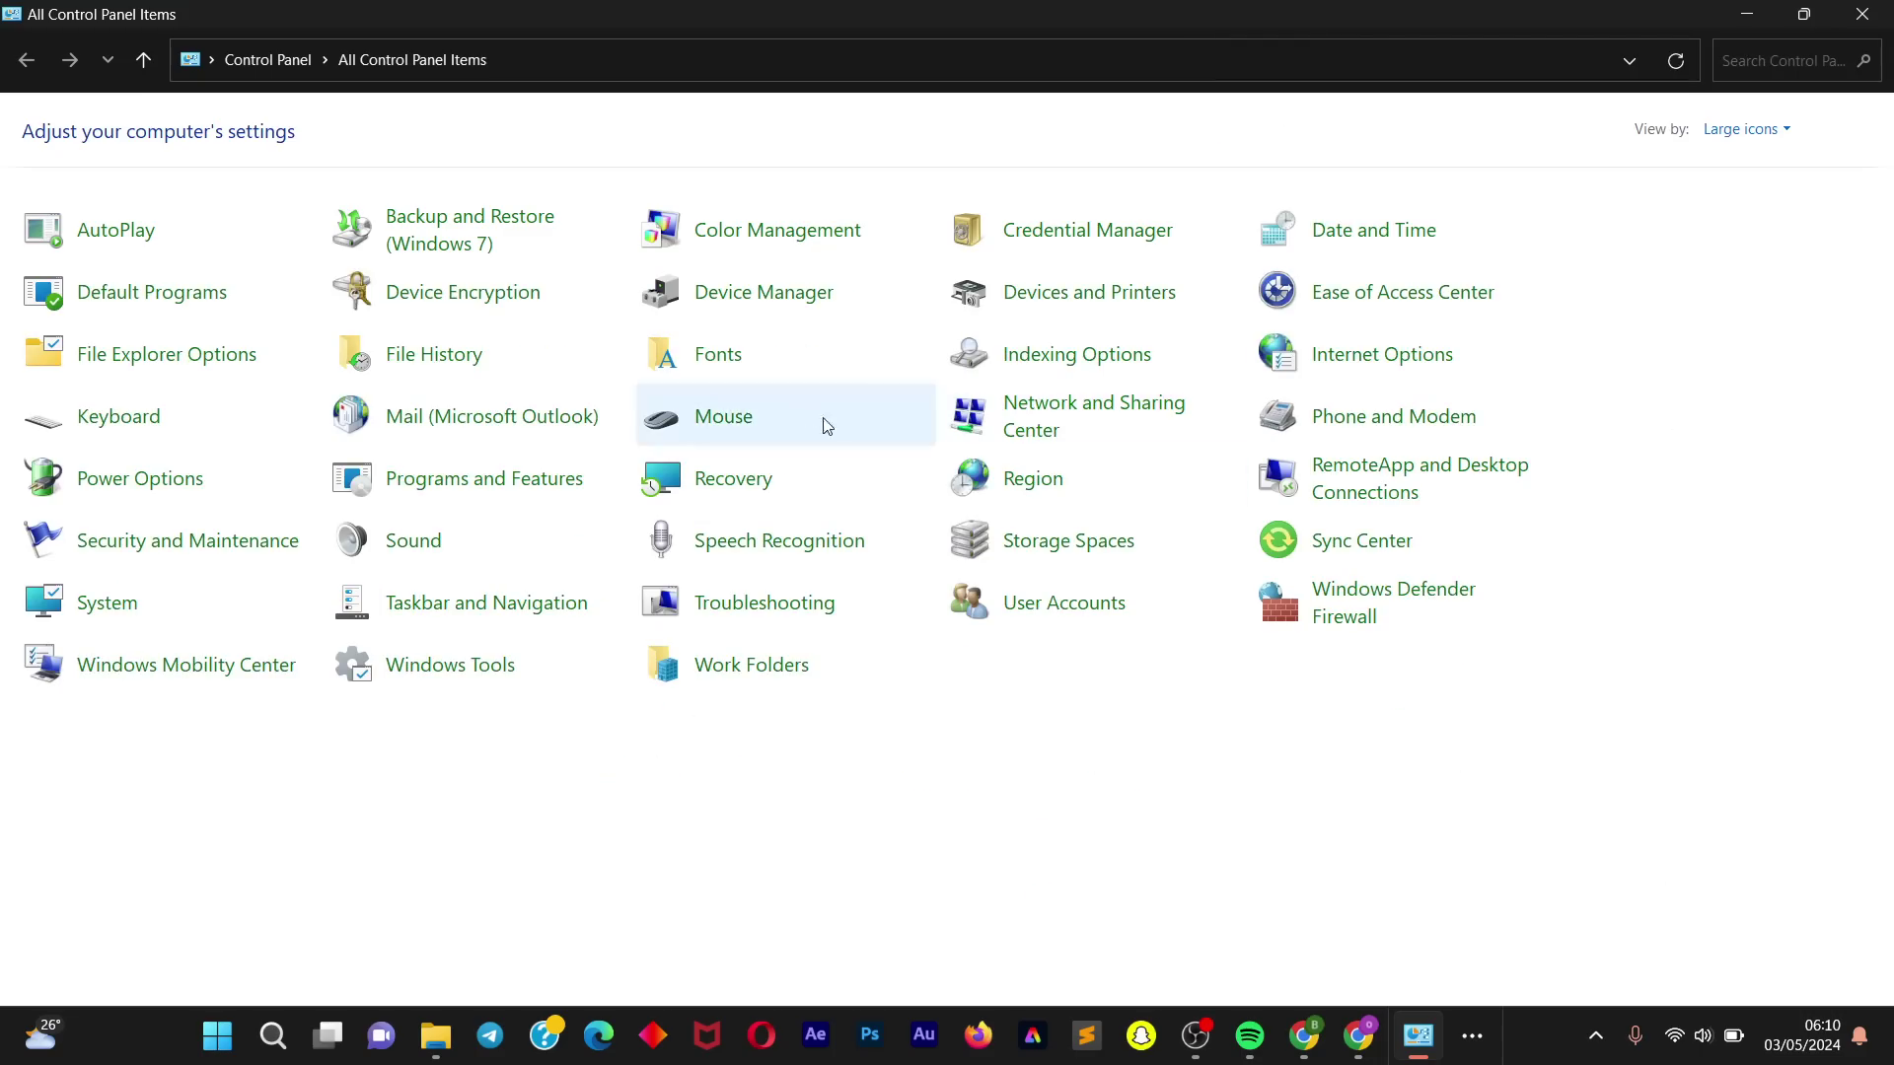
{"action": "left_click", "coordinate": [1764, 68]}
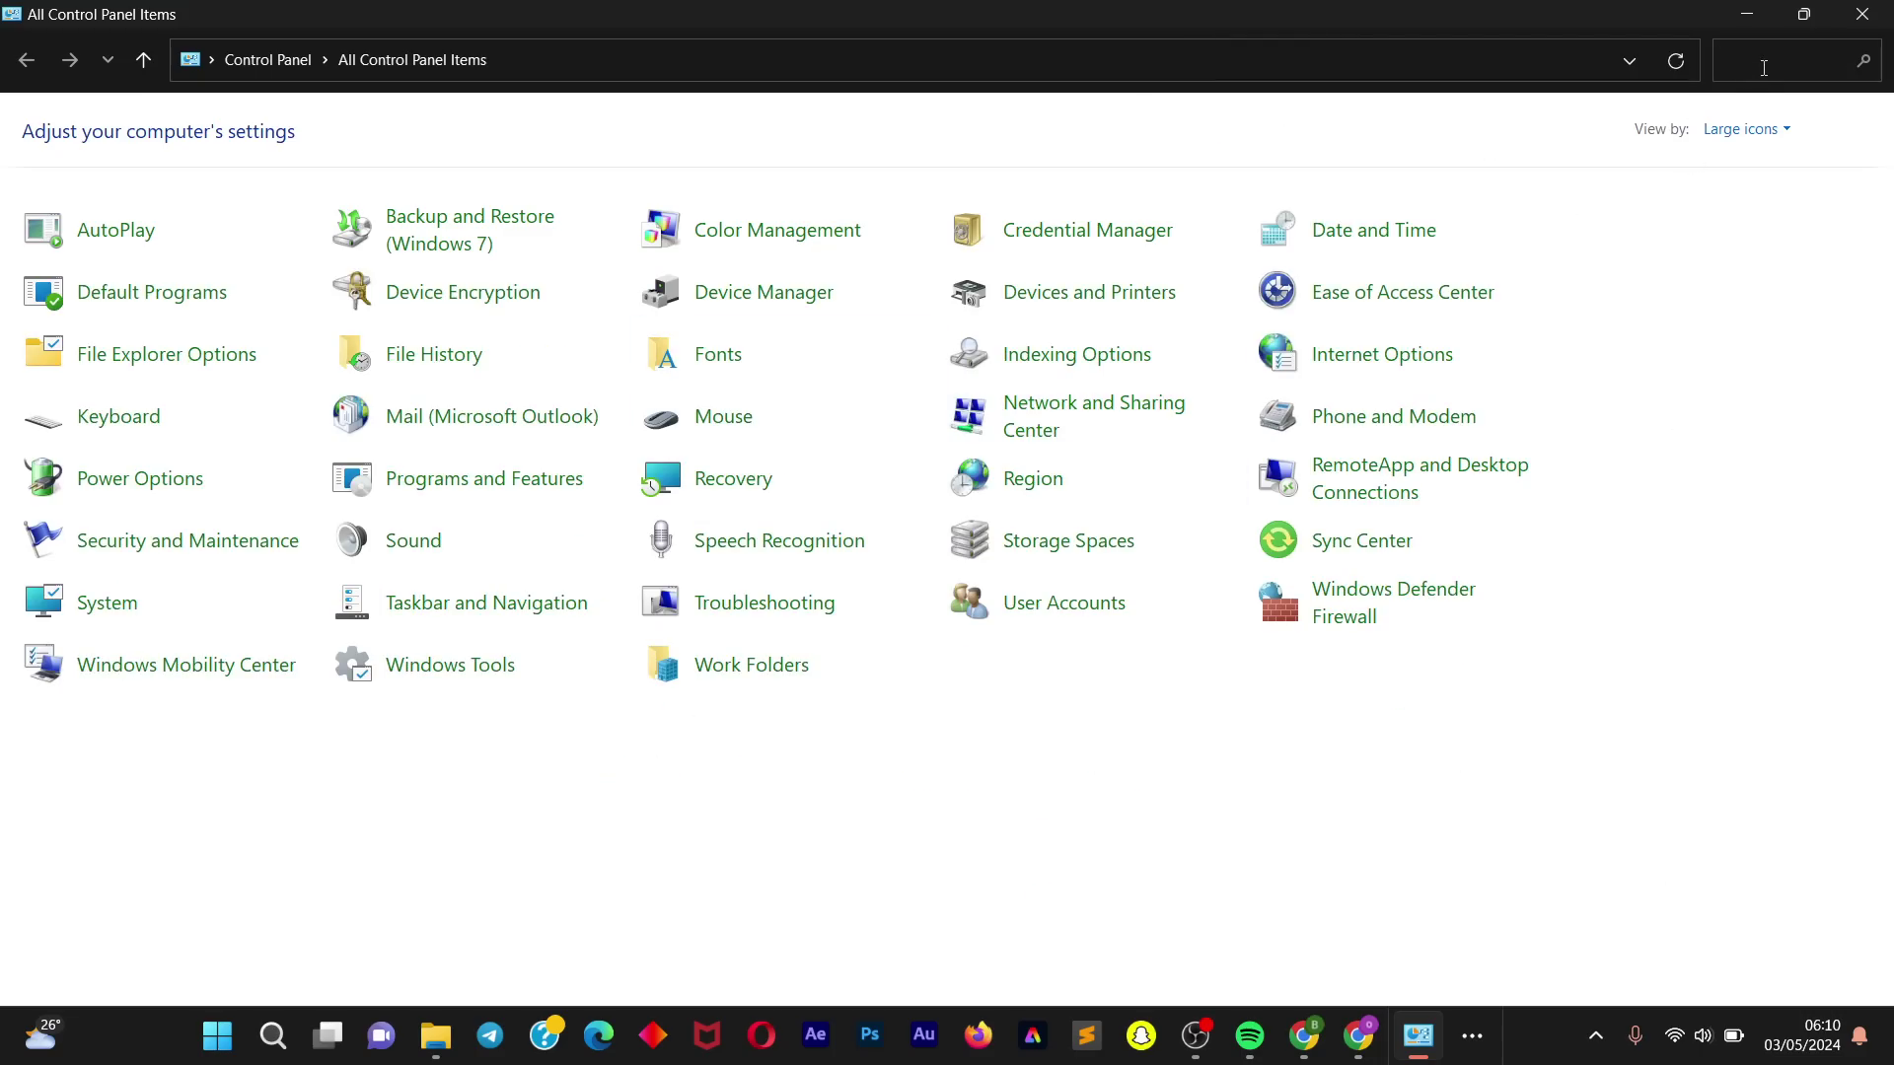
{"action": "type", "text": "p"}
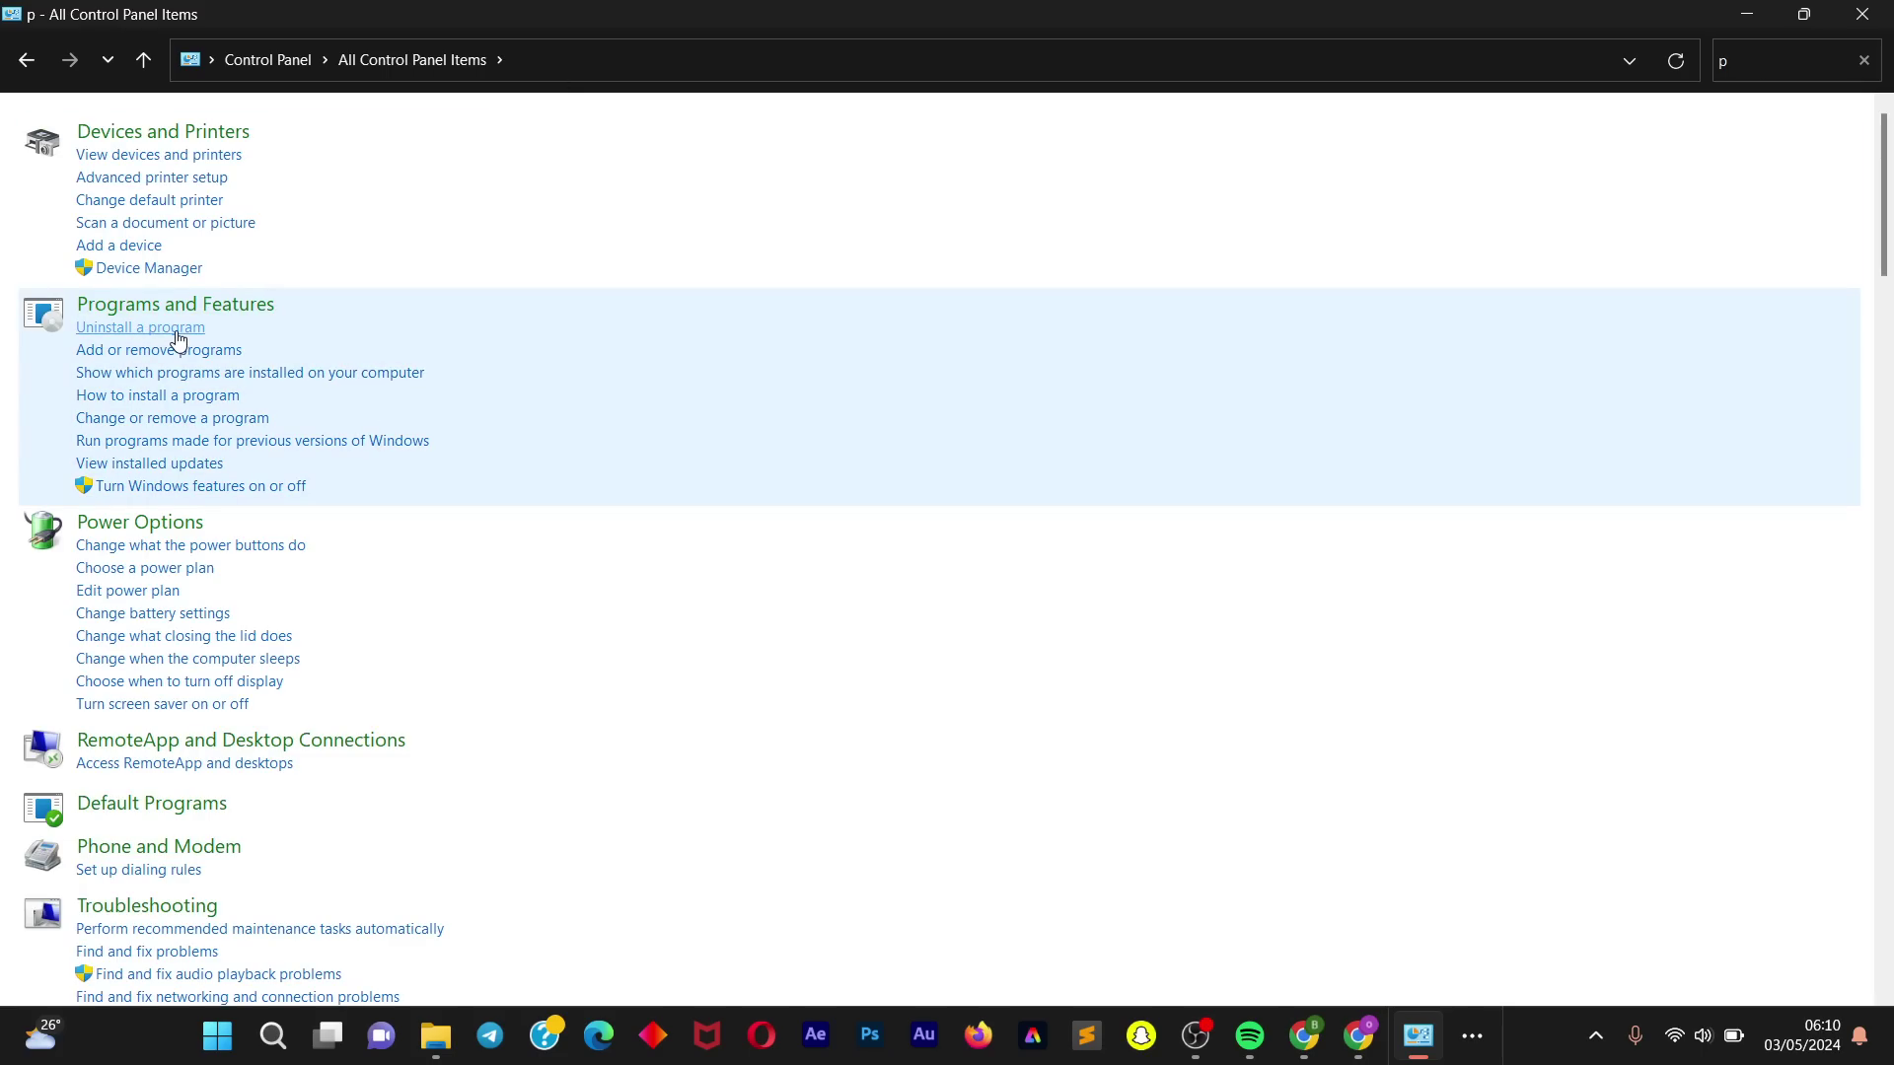
{"action": "left_click", "coordinate": [177, 339]}
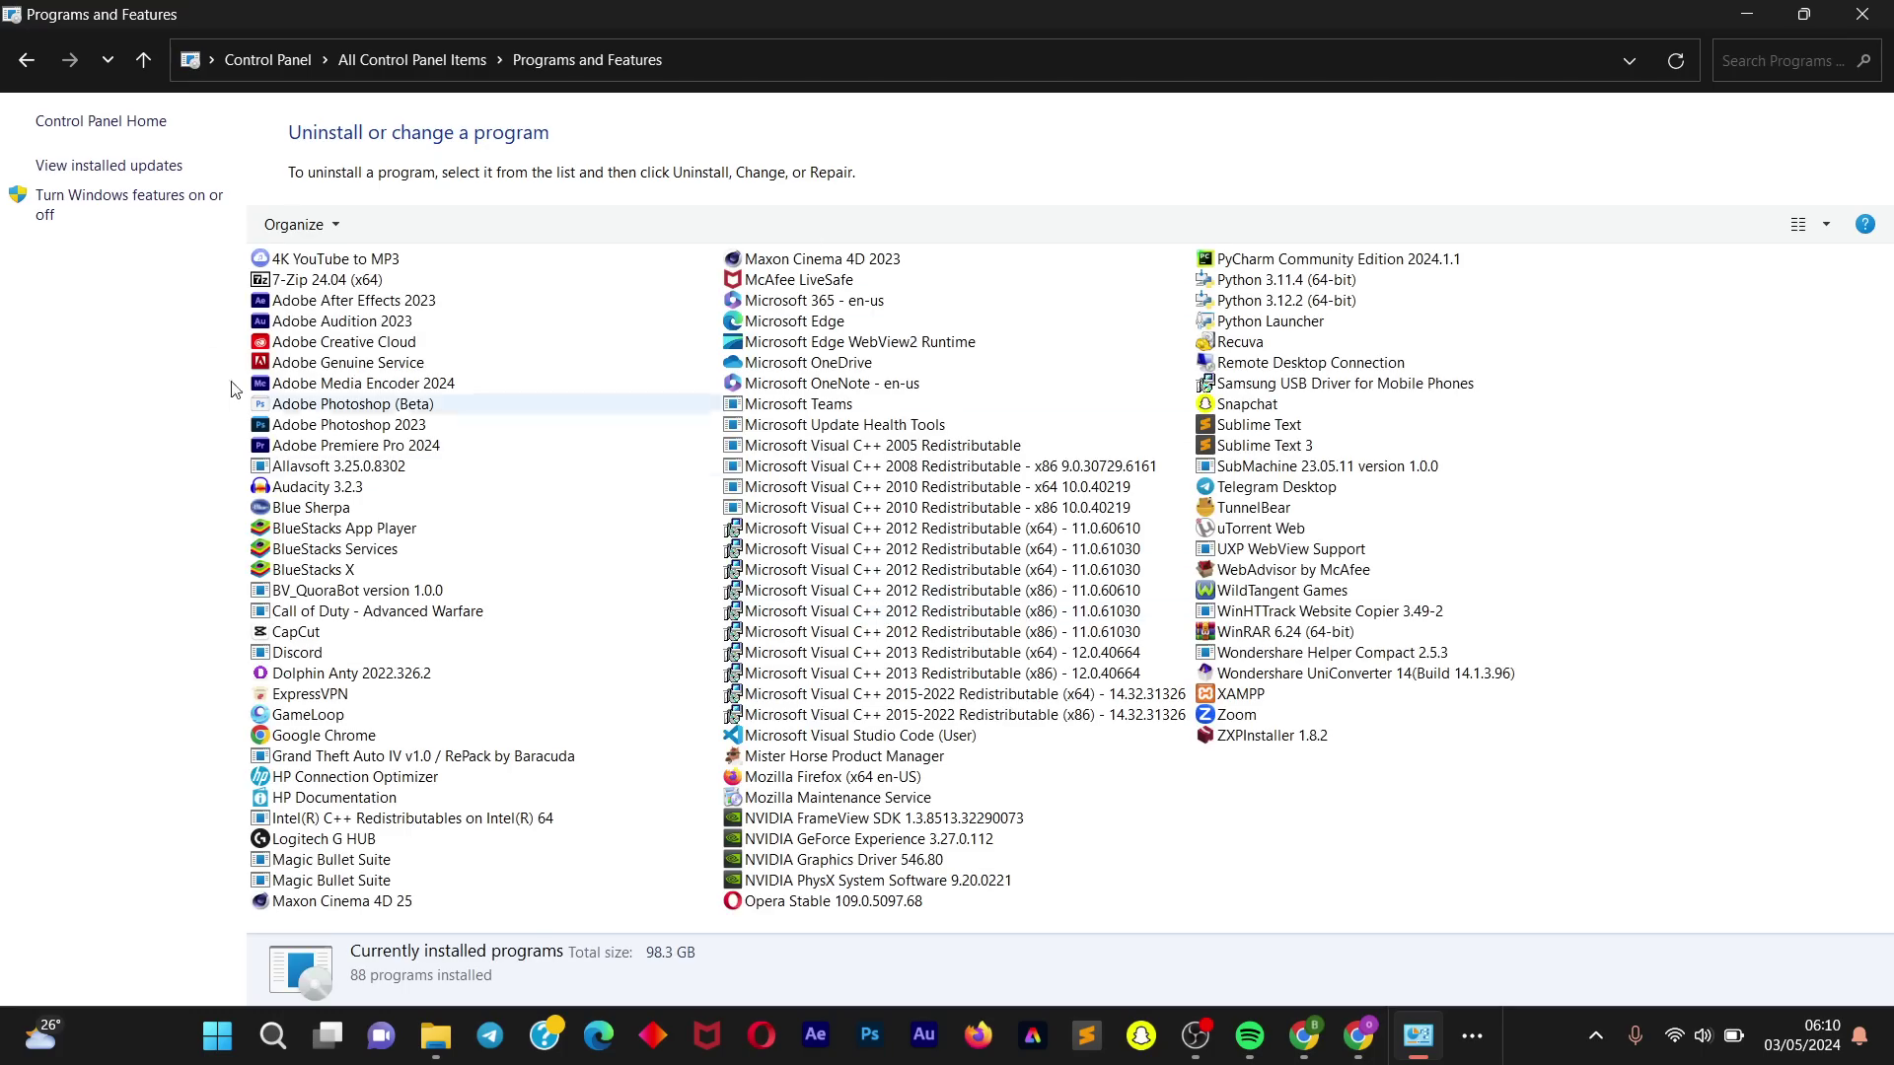
Step: Open the Windows features list, clear Virtual Machine Platform, confirm the dialog and close Programs and Features
{"action": "left_click", "coordinate": [155, 201]}
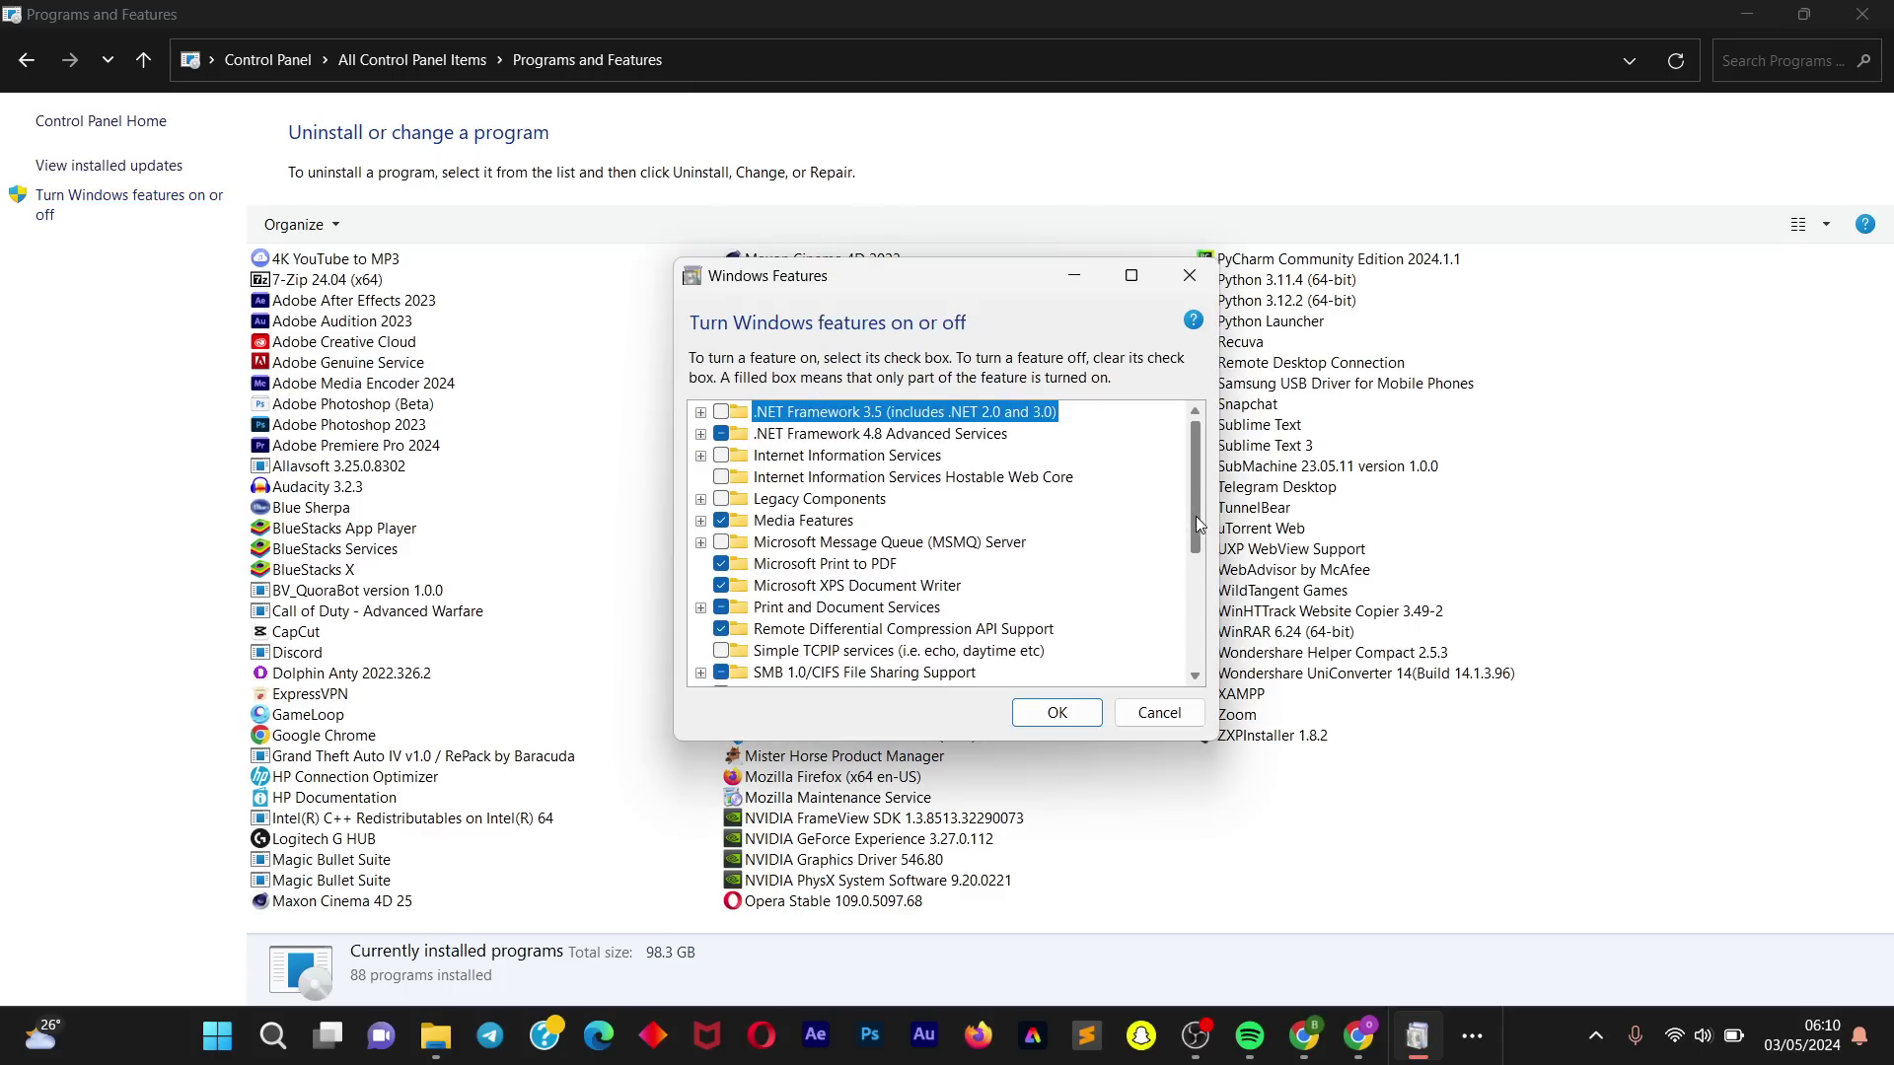
{"action": "left_click_drag", "start_coordinate": [1195, 517], "coordinate": [1194, 600]}
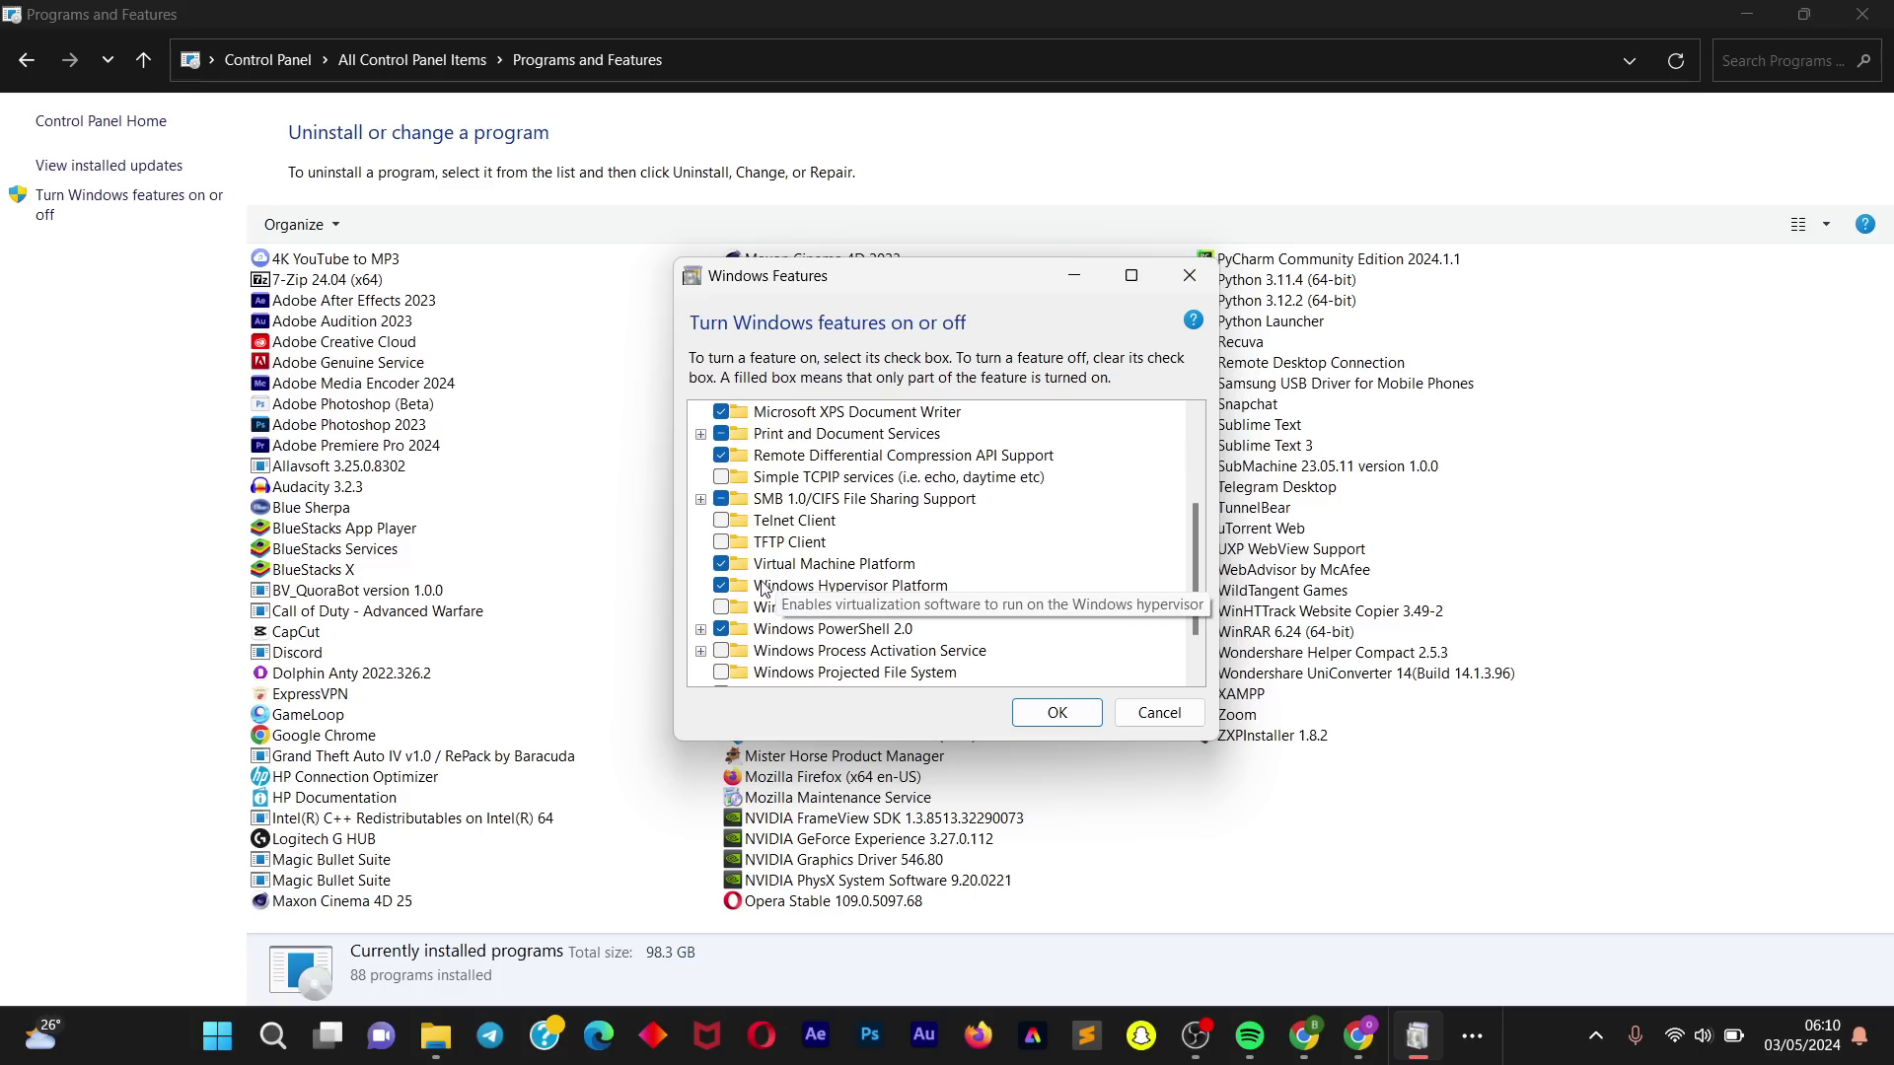
{"action": "left_click", "coordinate": [729, 570]}
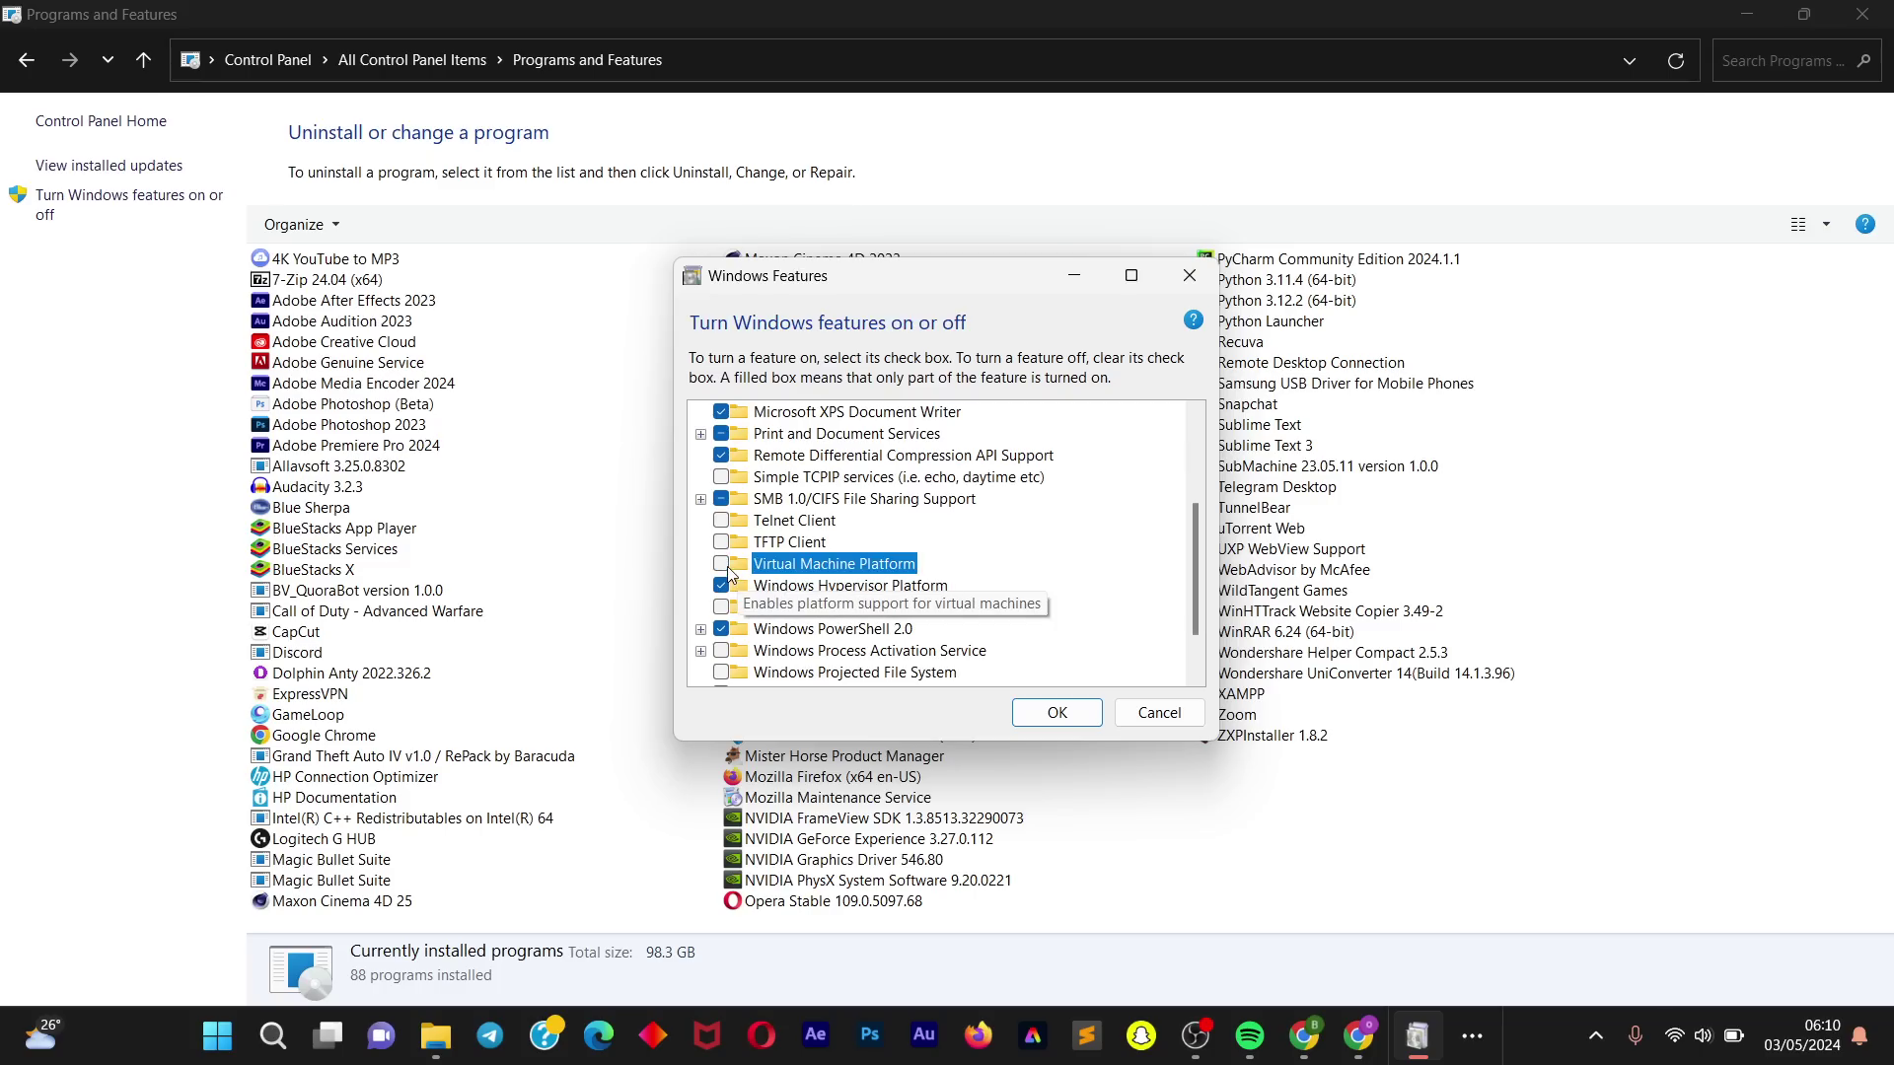
{"action": "left_click", "coordinate": [1060, 713]}
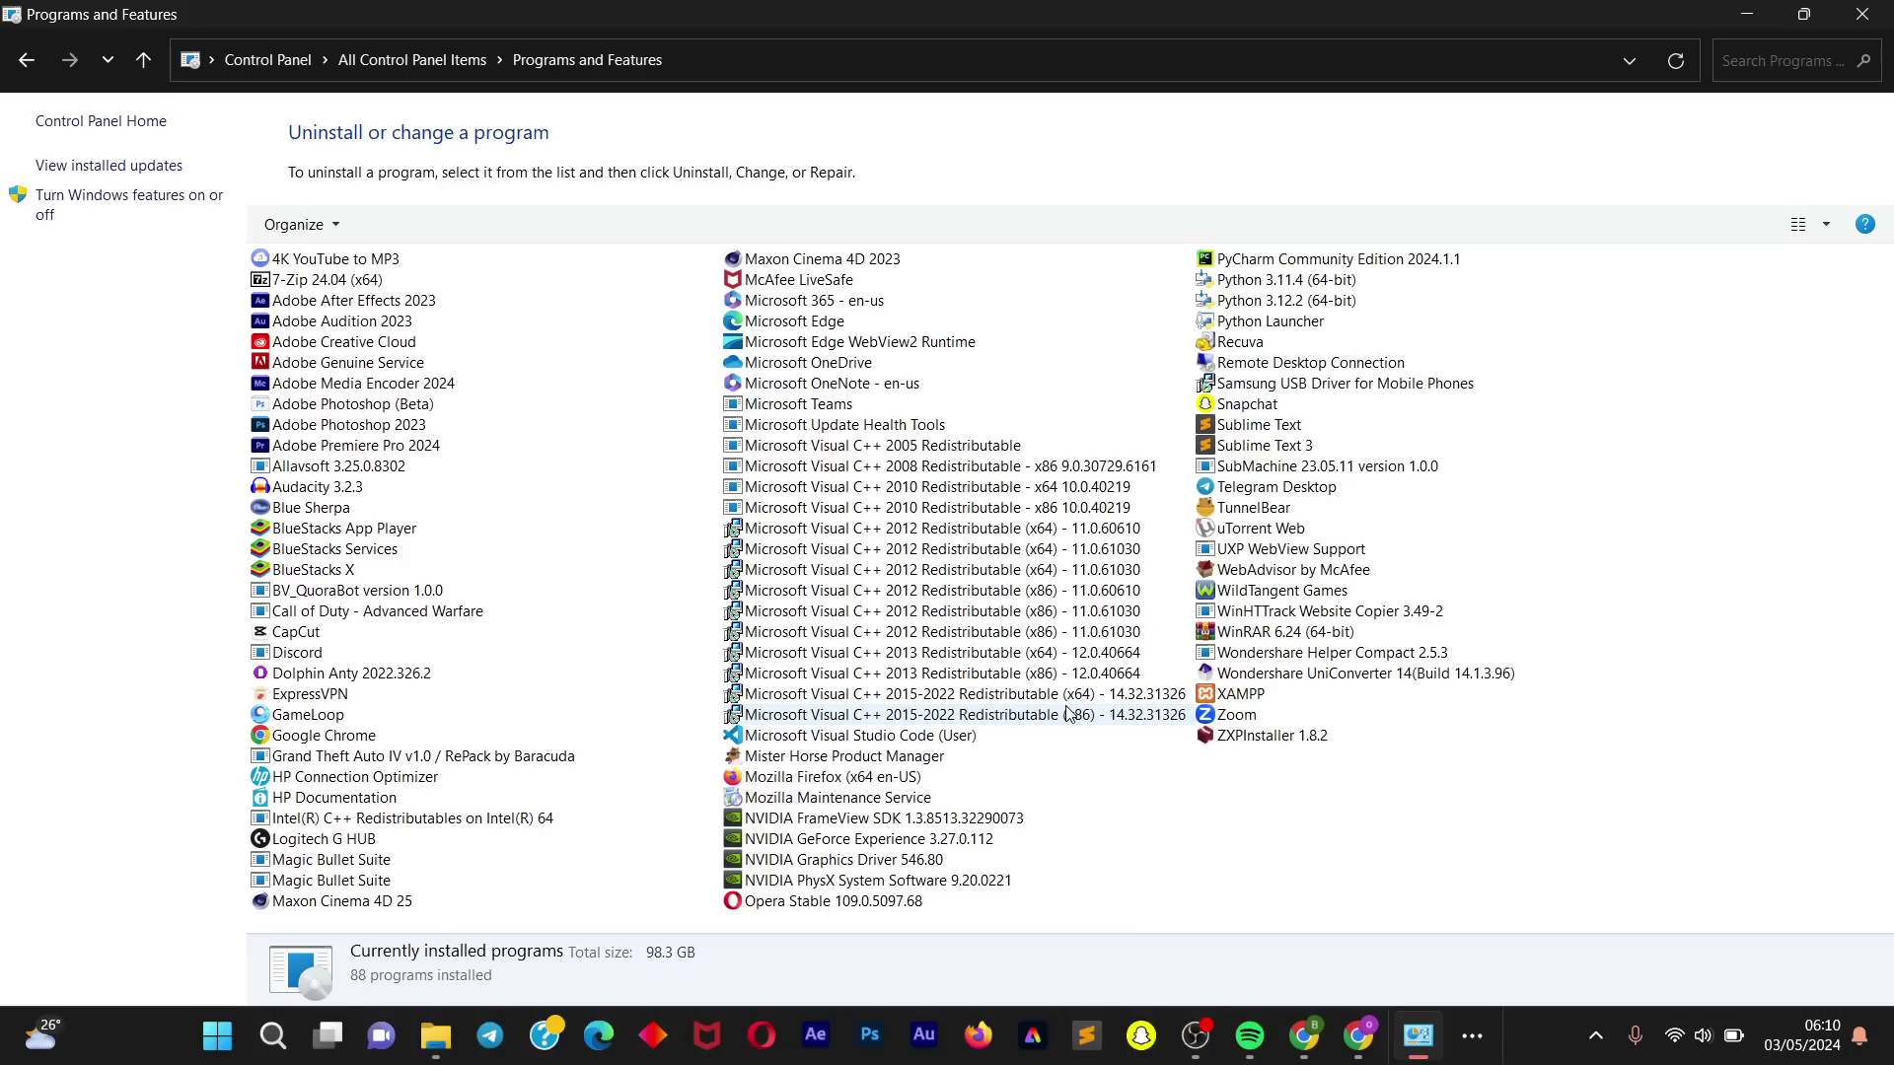
{"action": "left_click", "coordinate": [1863, 15]}
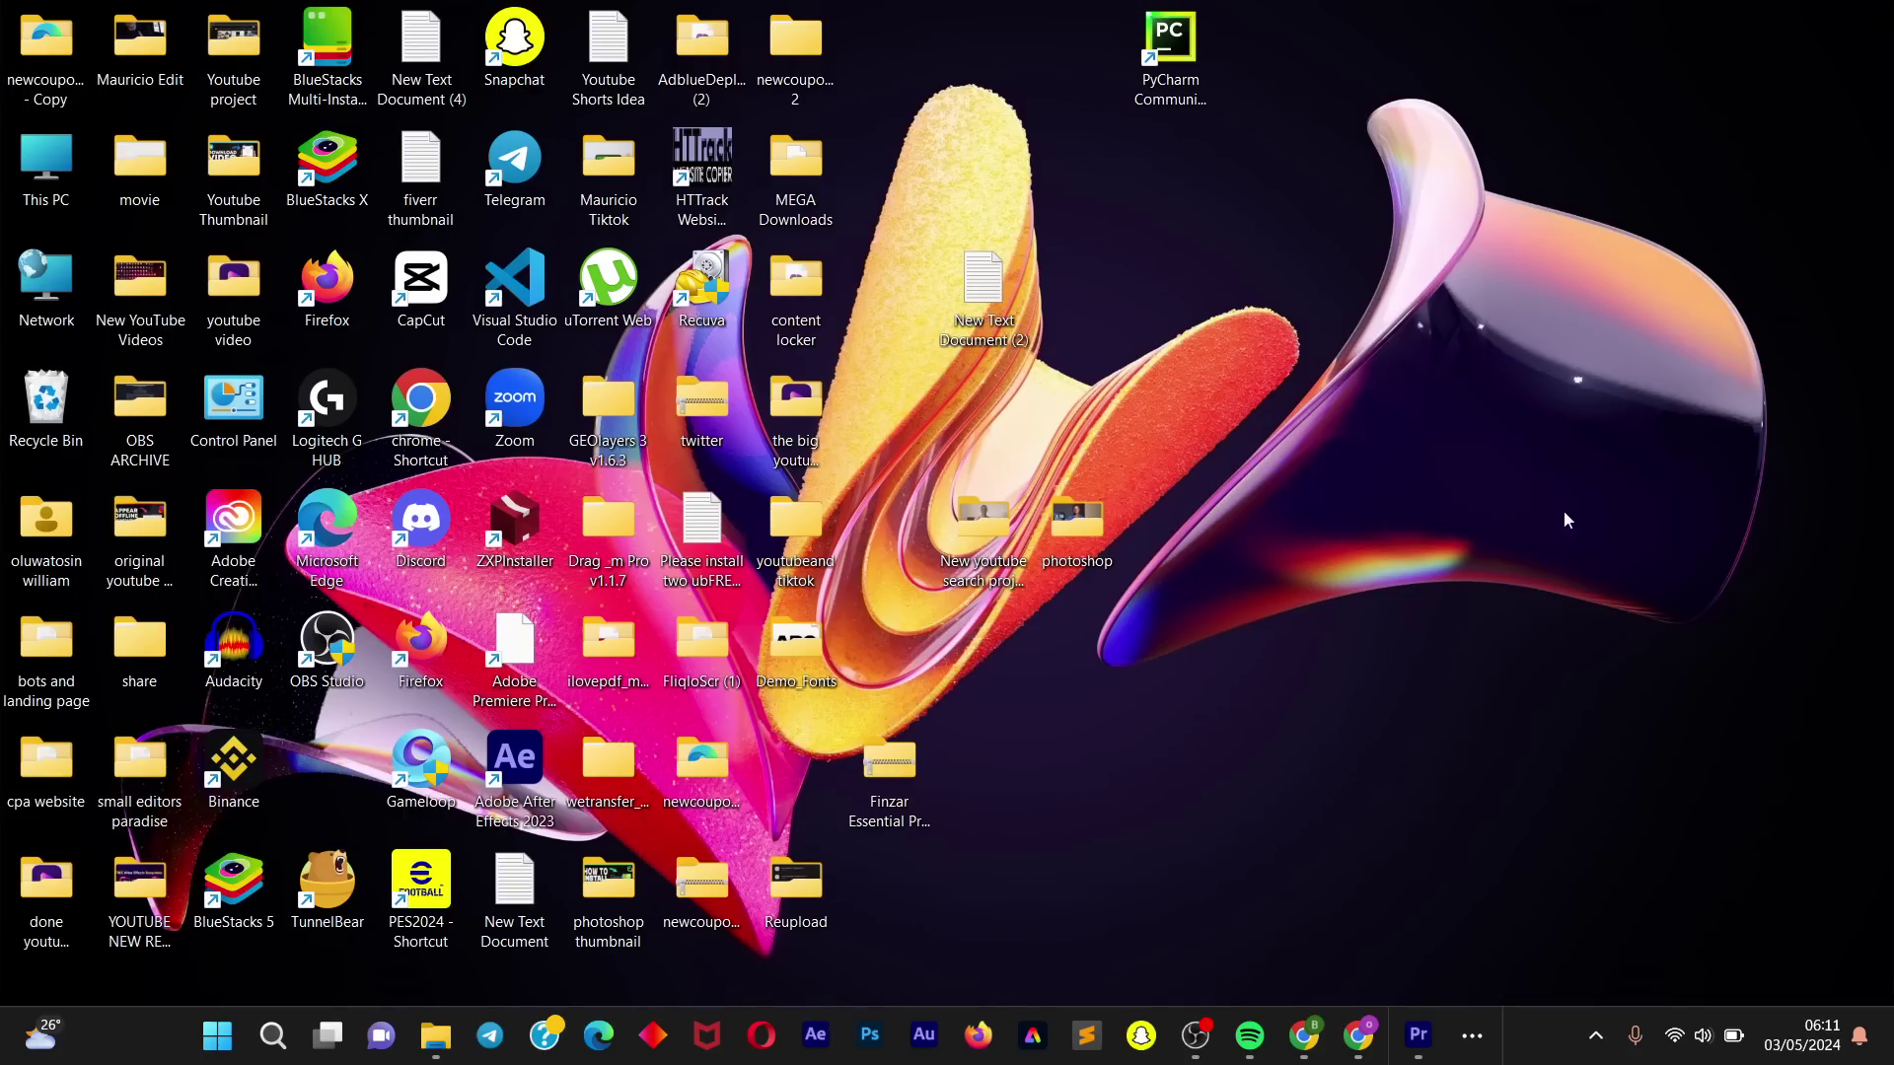
Step: Check the CPU virtualization status on Task Manager's Performance page, then close Task Manager
{"action": "right_click", "coordinate": [1544, 1045]}
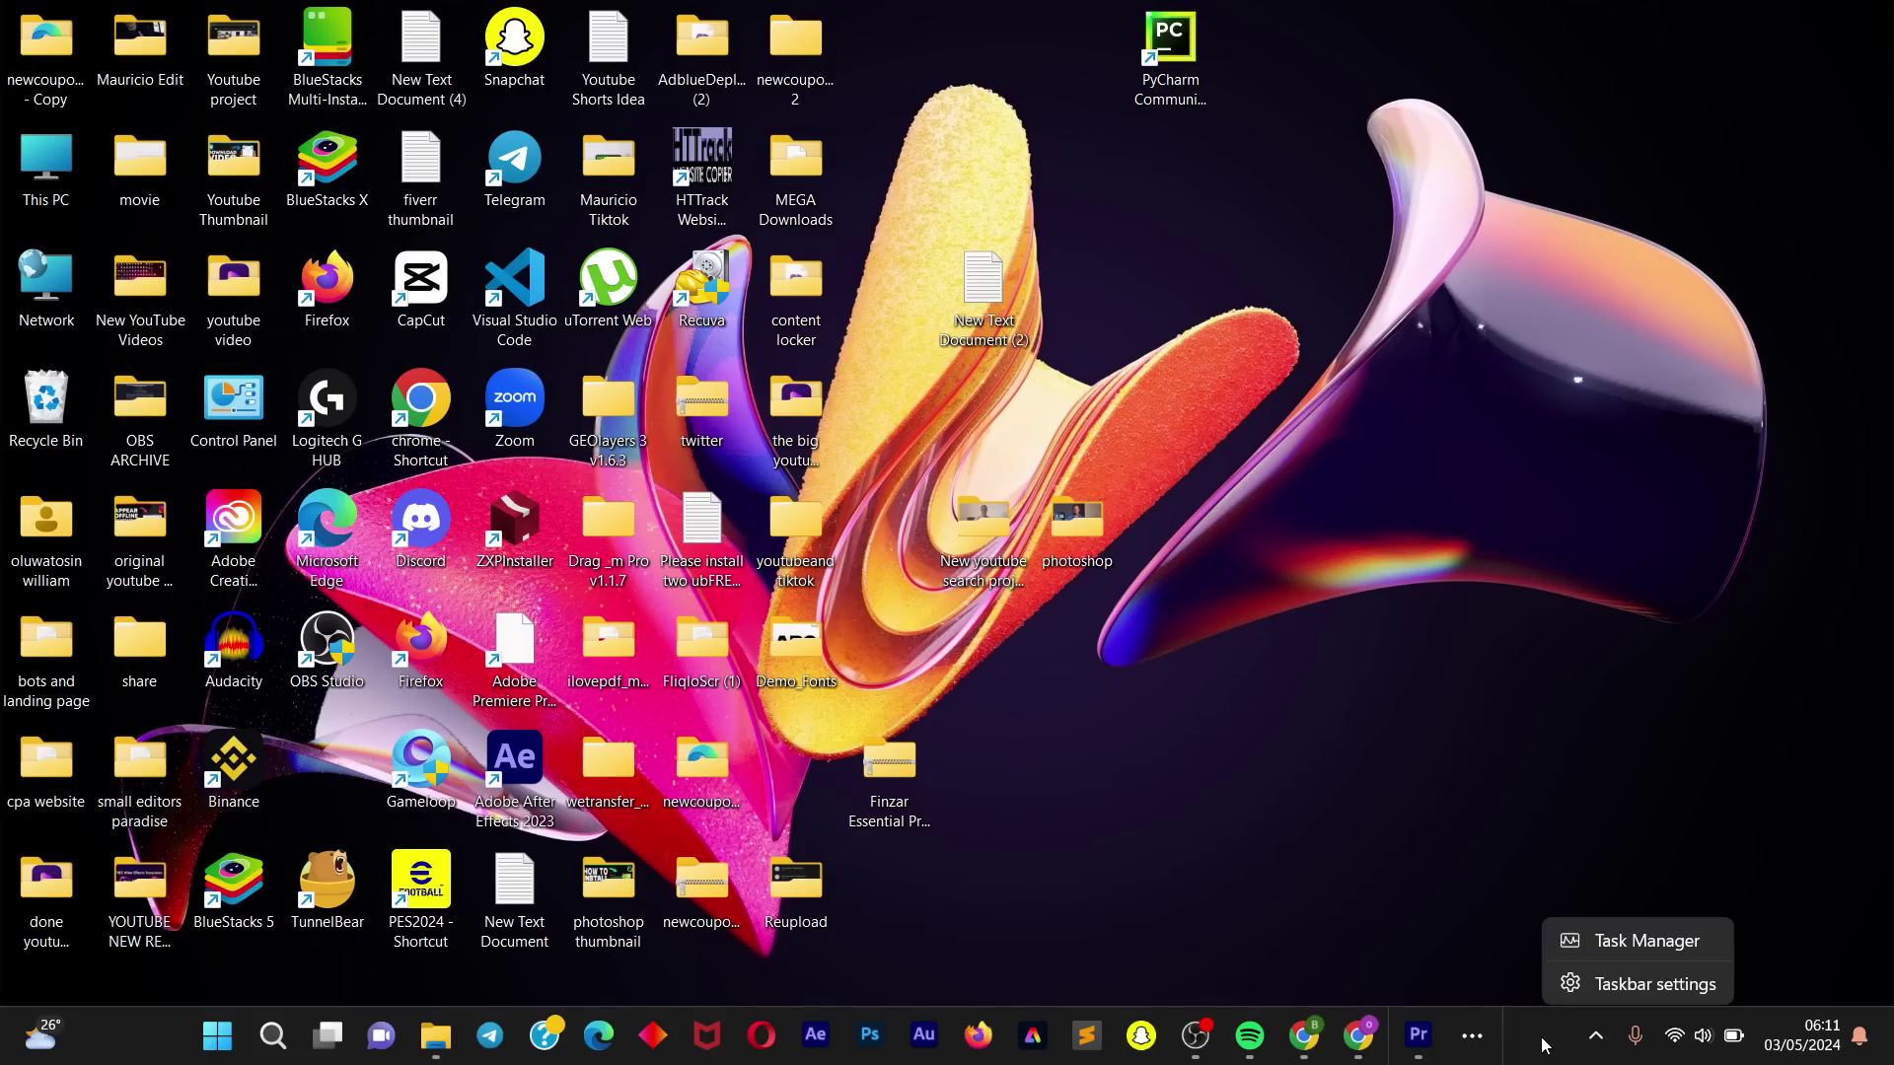
{"action": "left_click", "coordinate": [1634, 959]}
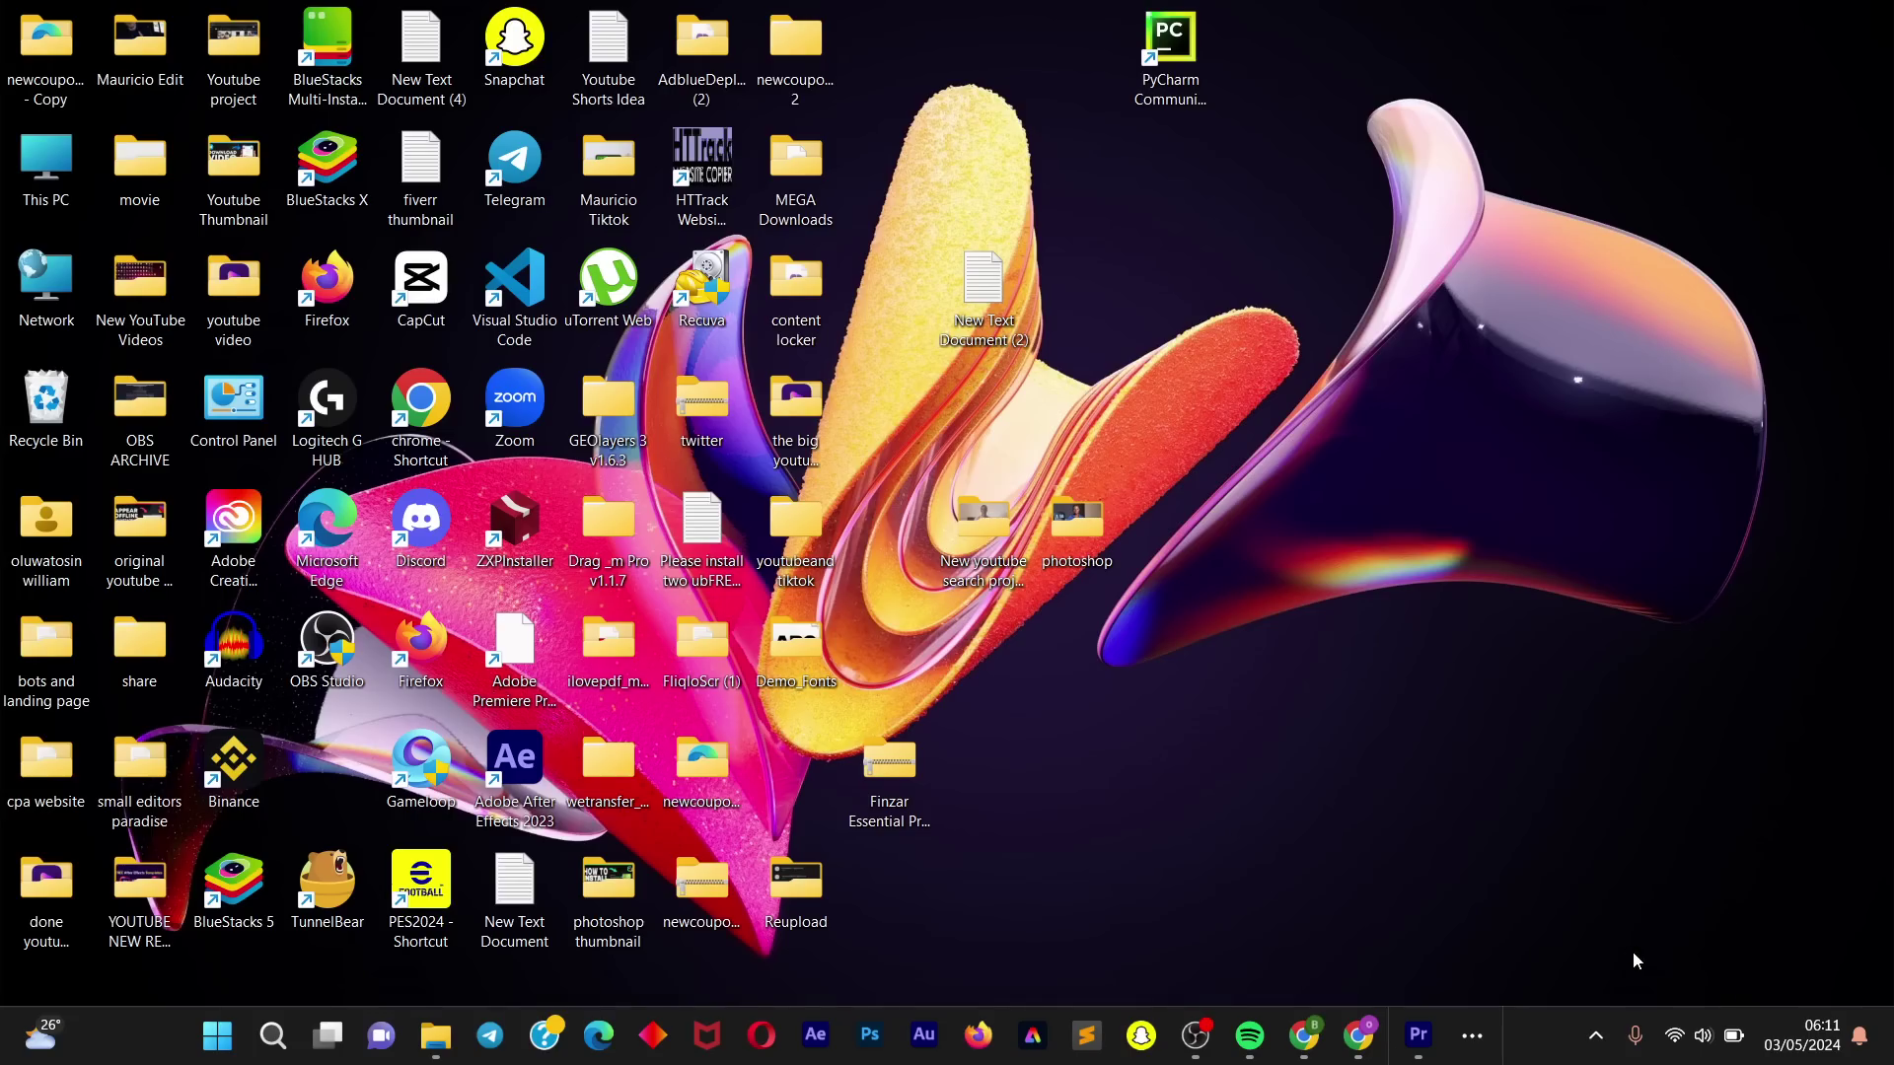
{"action": "left_click", "coordinate": [1099, 245]}
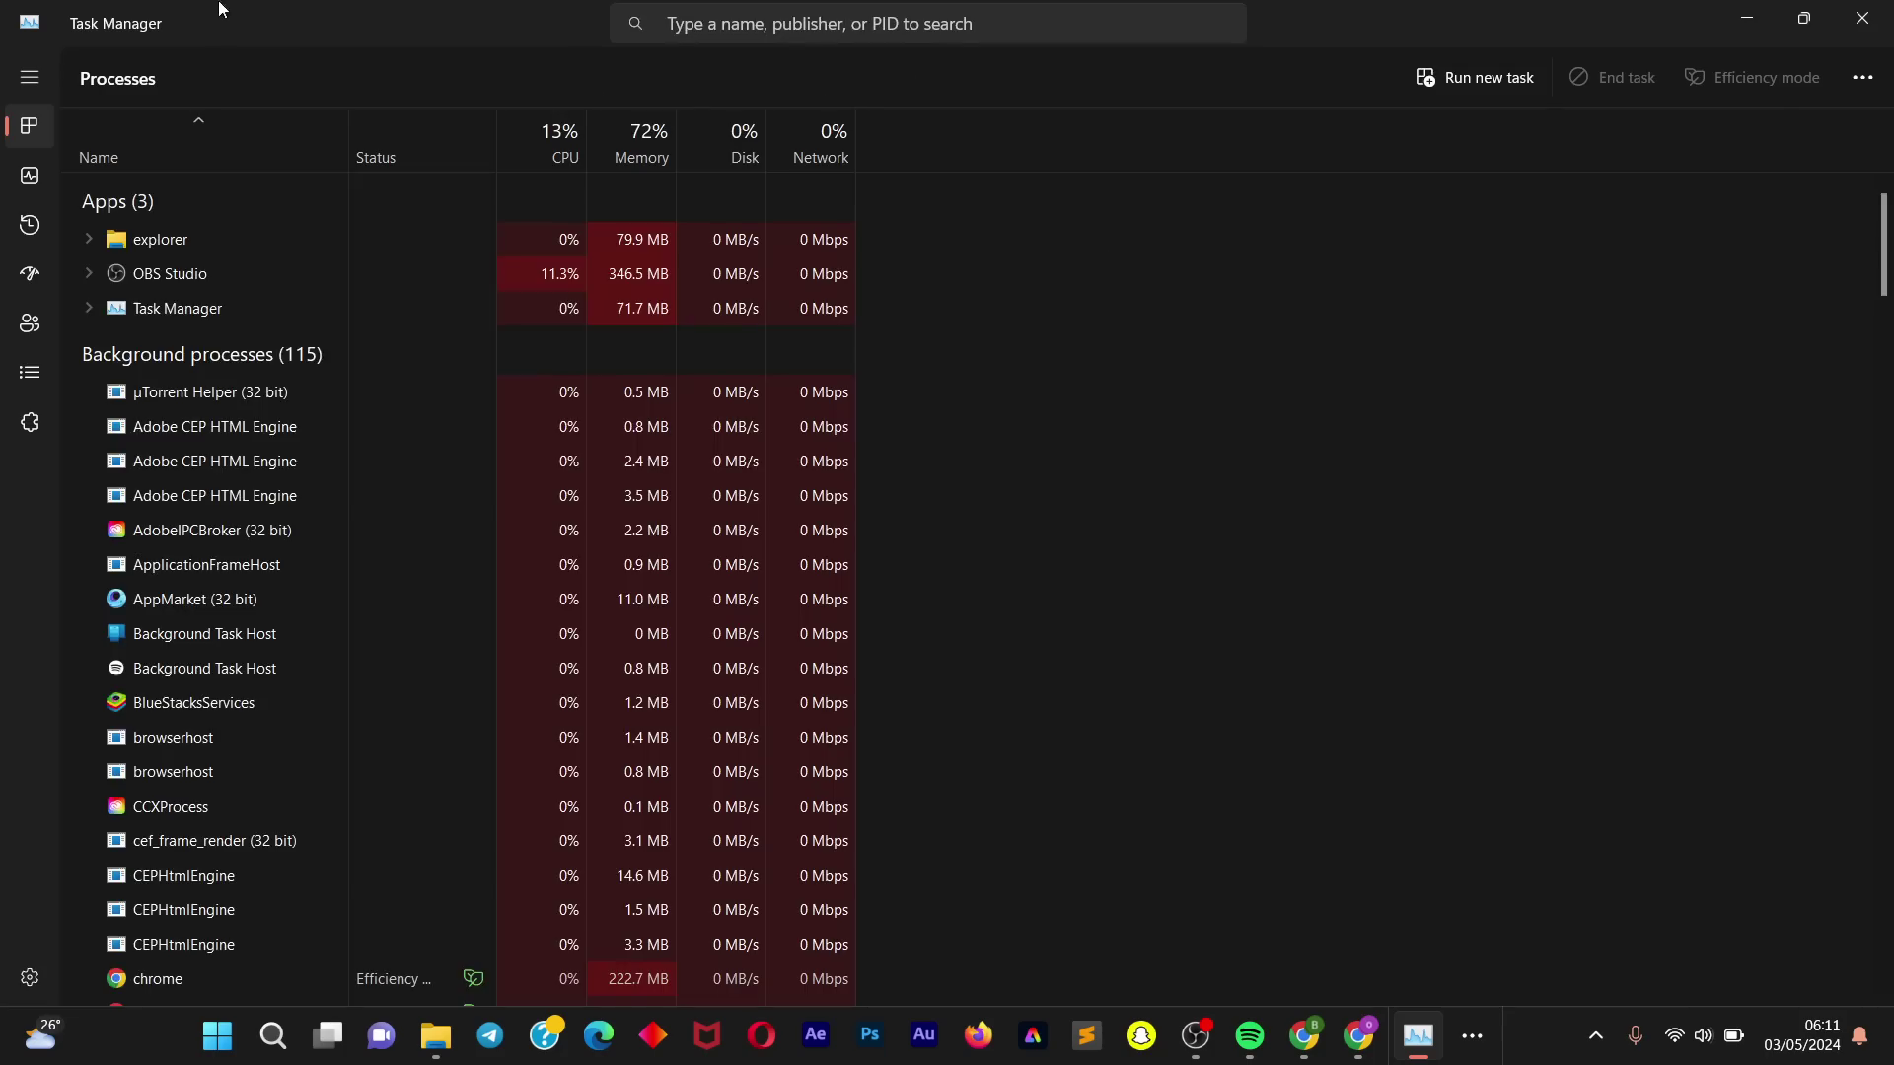
{"action": "left_click", "coordinate": [30, 180]}
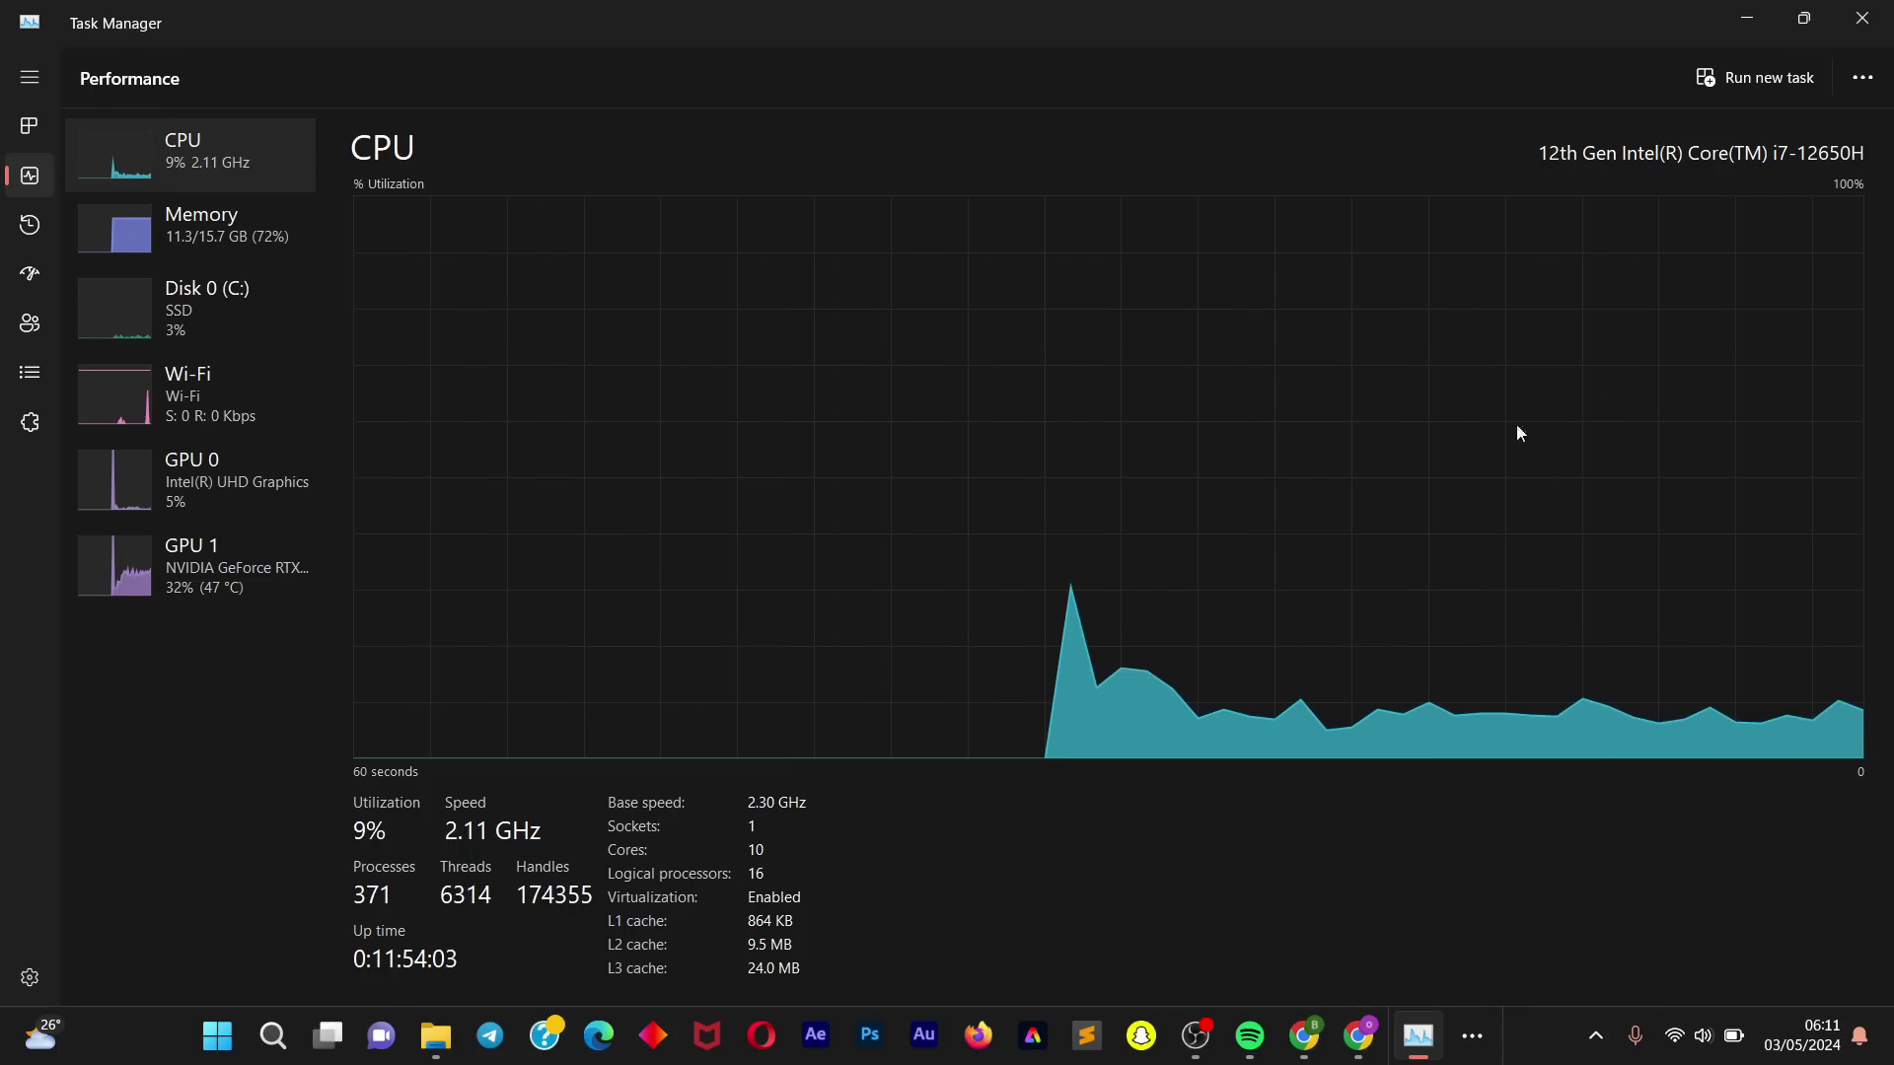
{"action": "left_click", "coordinate": [1880, 10]}
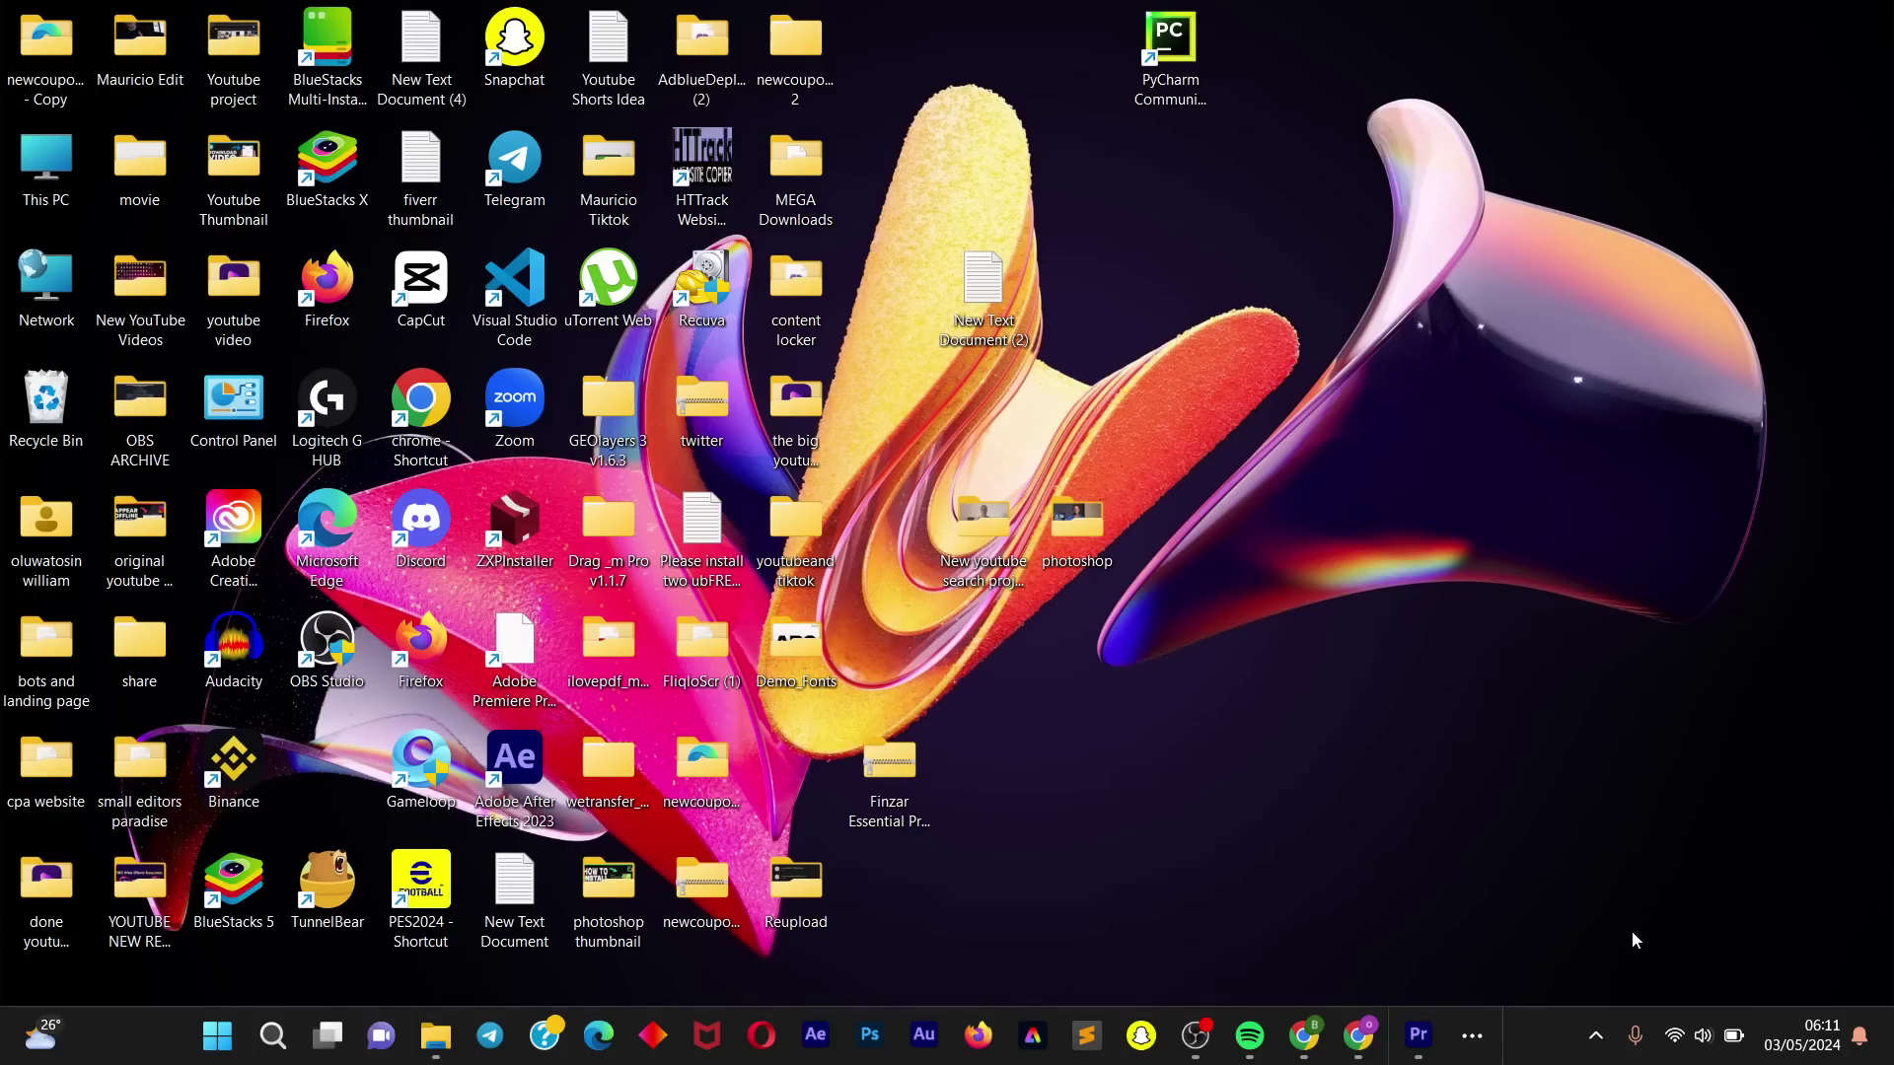
Step: Switch to Chrome and run a Google search for "wsa windows 11 github"
{"action": "left_click", "coordinate": [1471, 1035]}
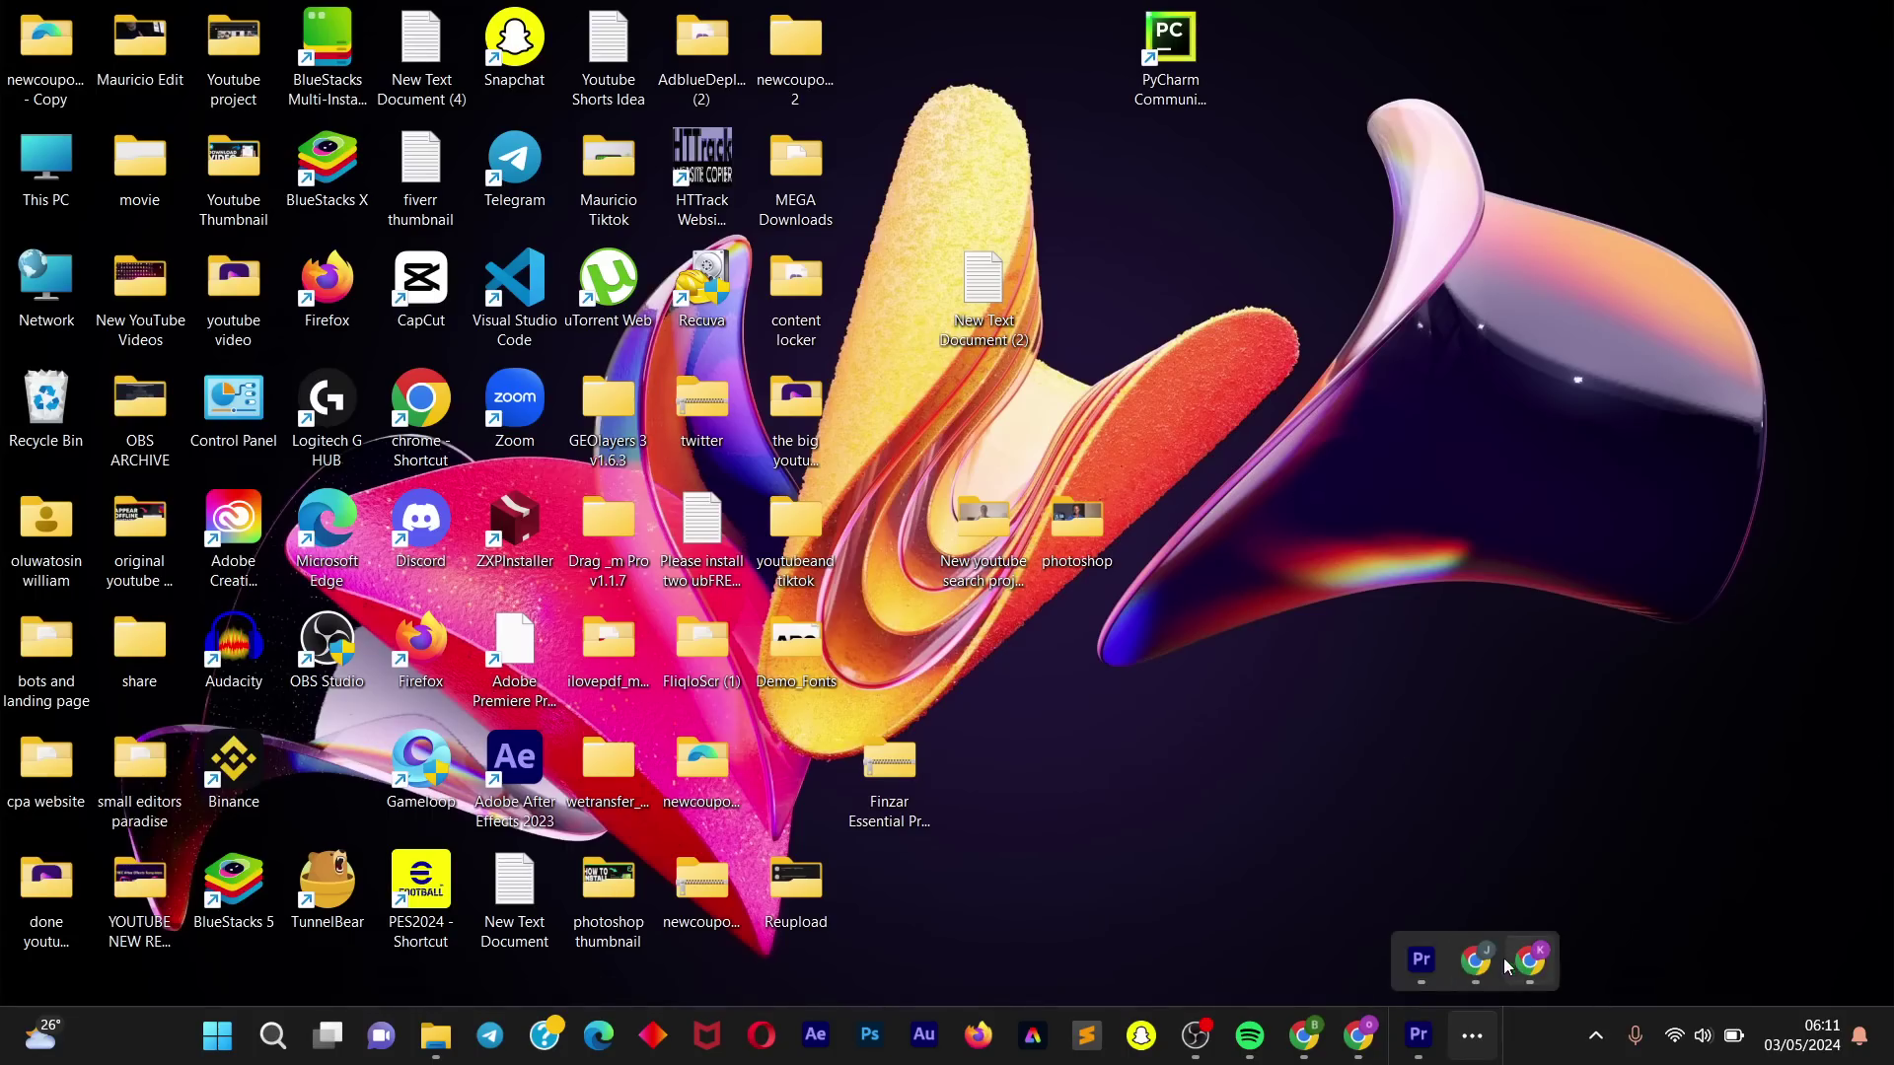
{"action": "left_click", "coordinate": [1475, 962]}
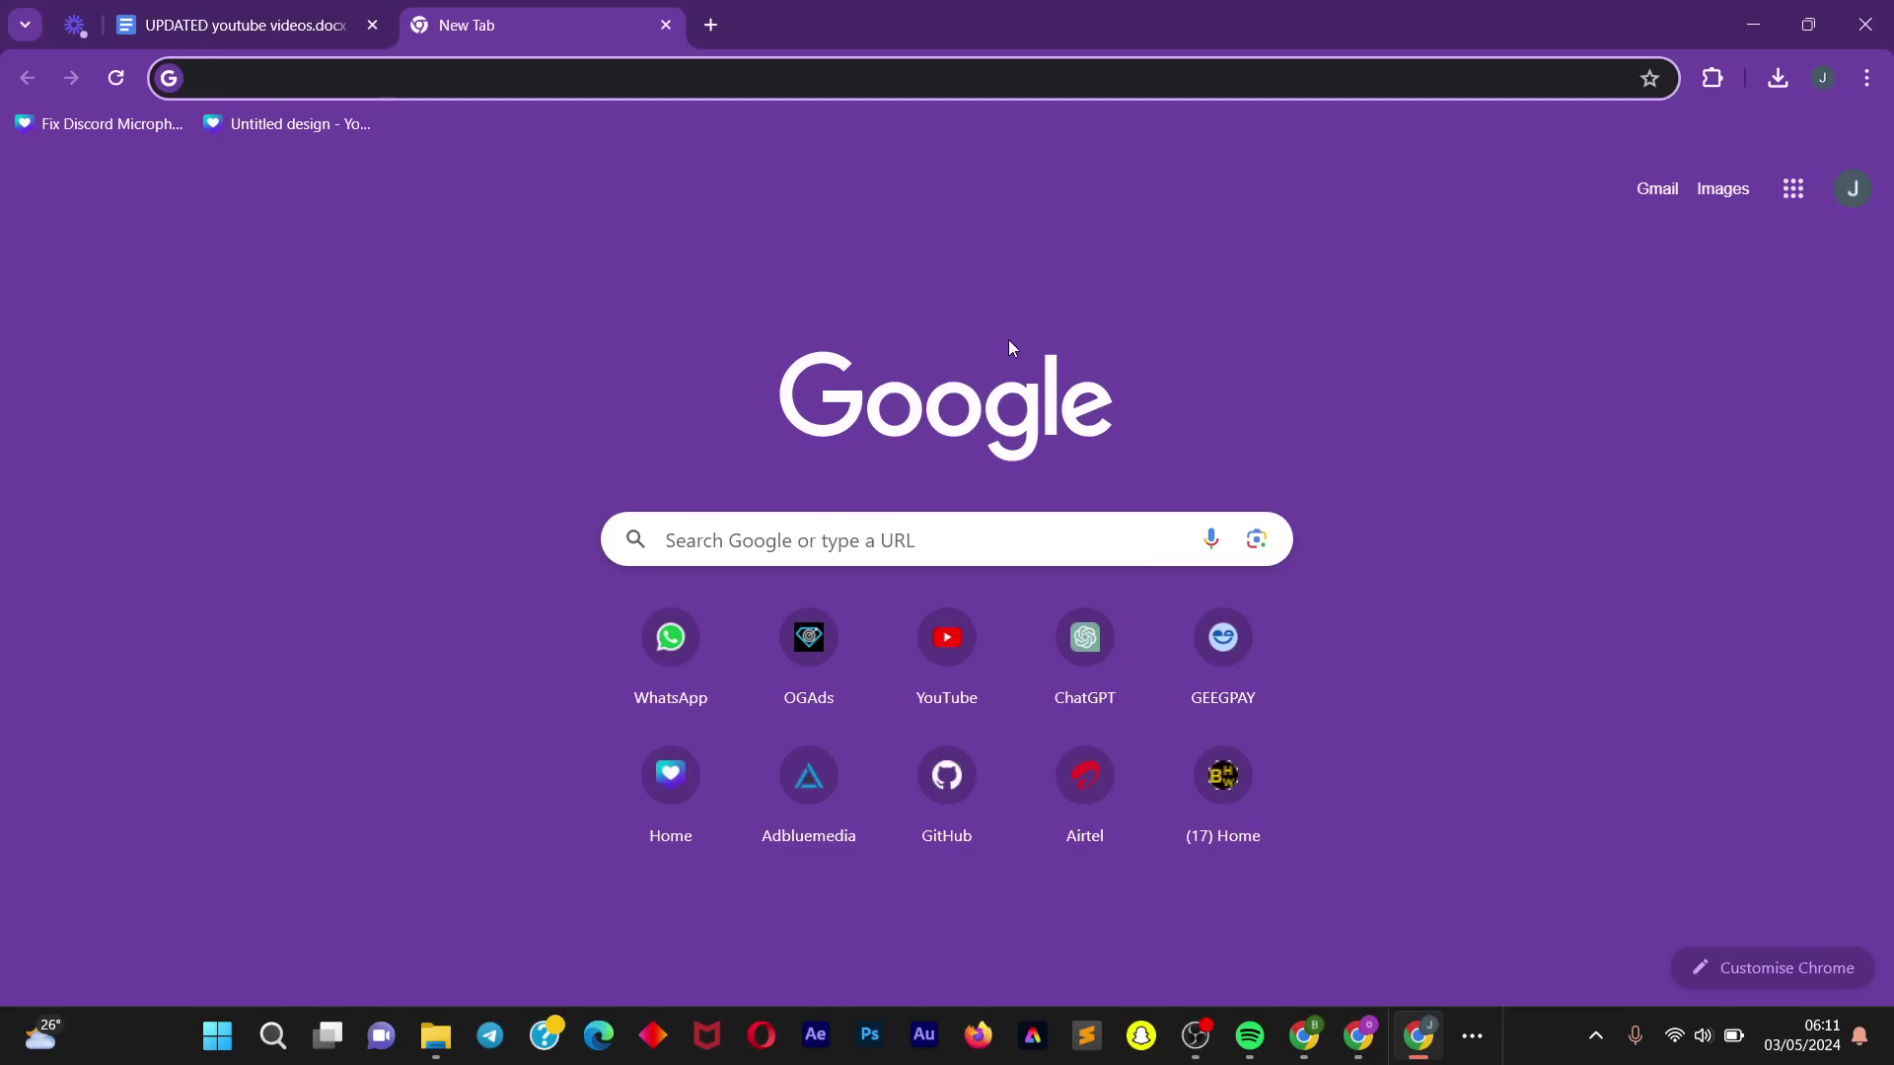
{"action": "type", "text": "wsa"}
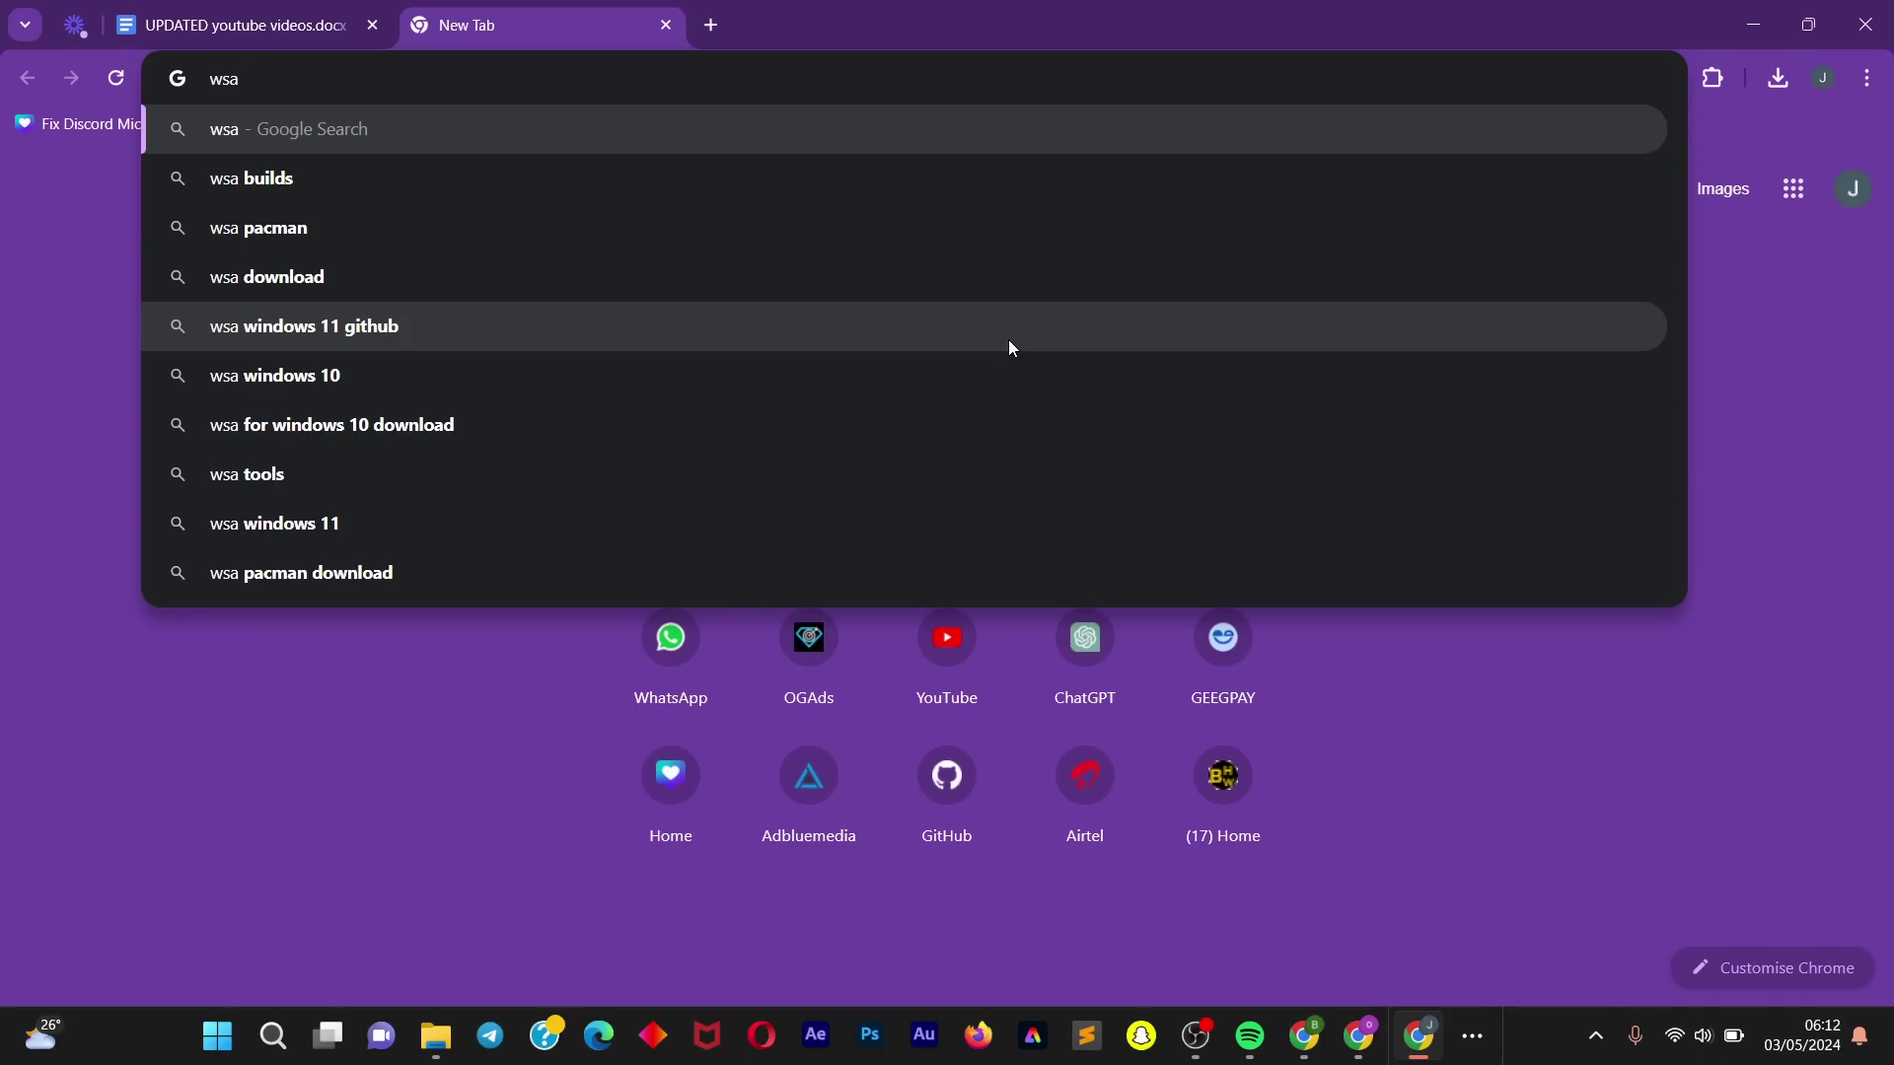
{"action": "left_click", "coordinate": [971, 326]}
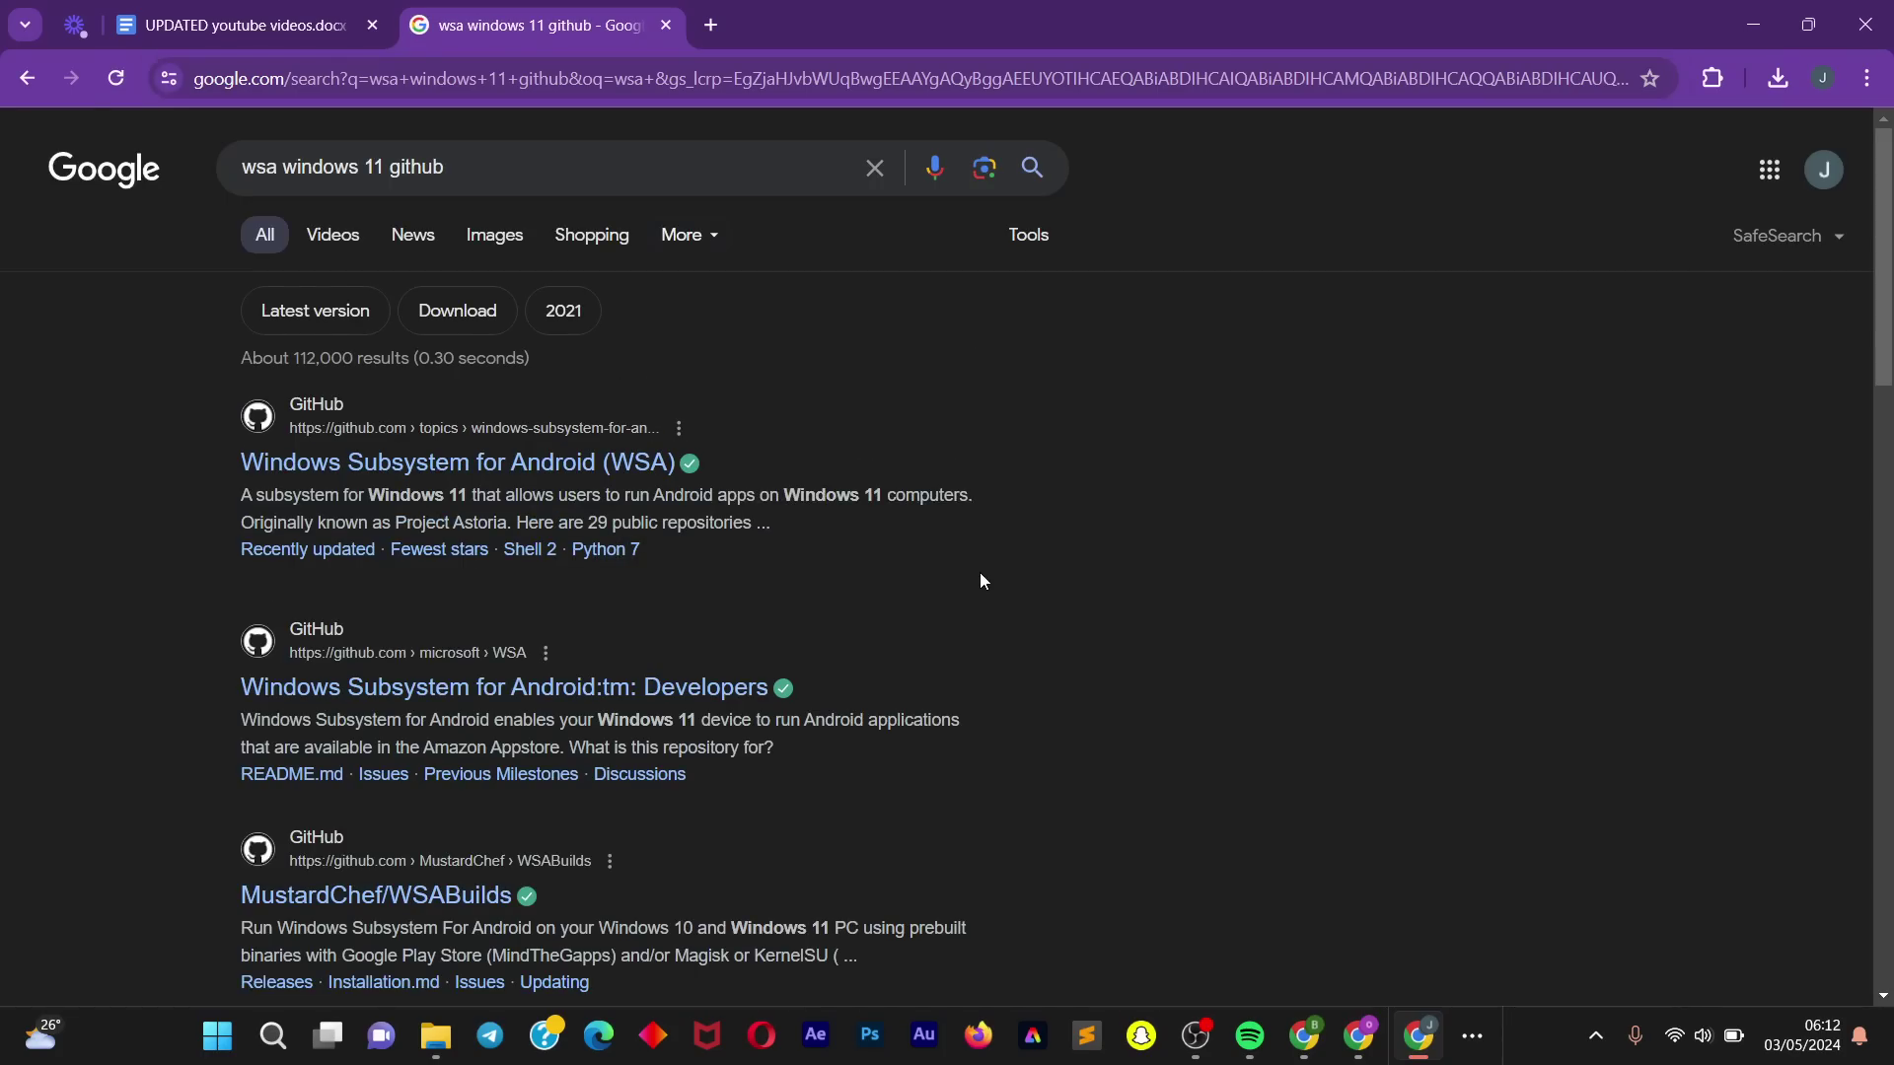
Step: Open the GitHub topic Windows Subsystem for Android (WSA) and go to its WSABuilds repository
{"action": "left_click", "coordinate": [470, 469]}
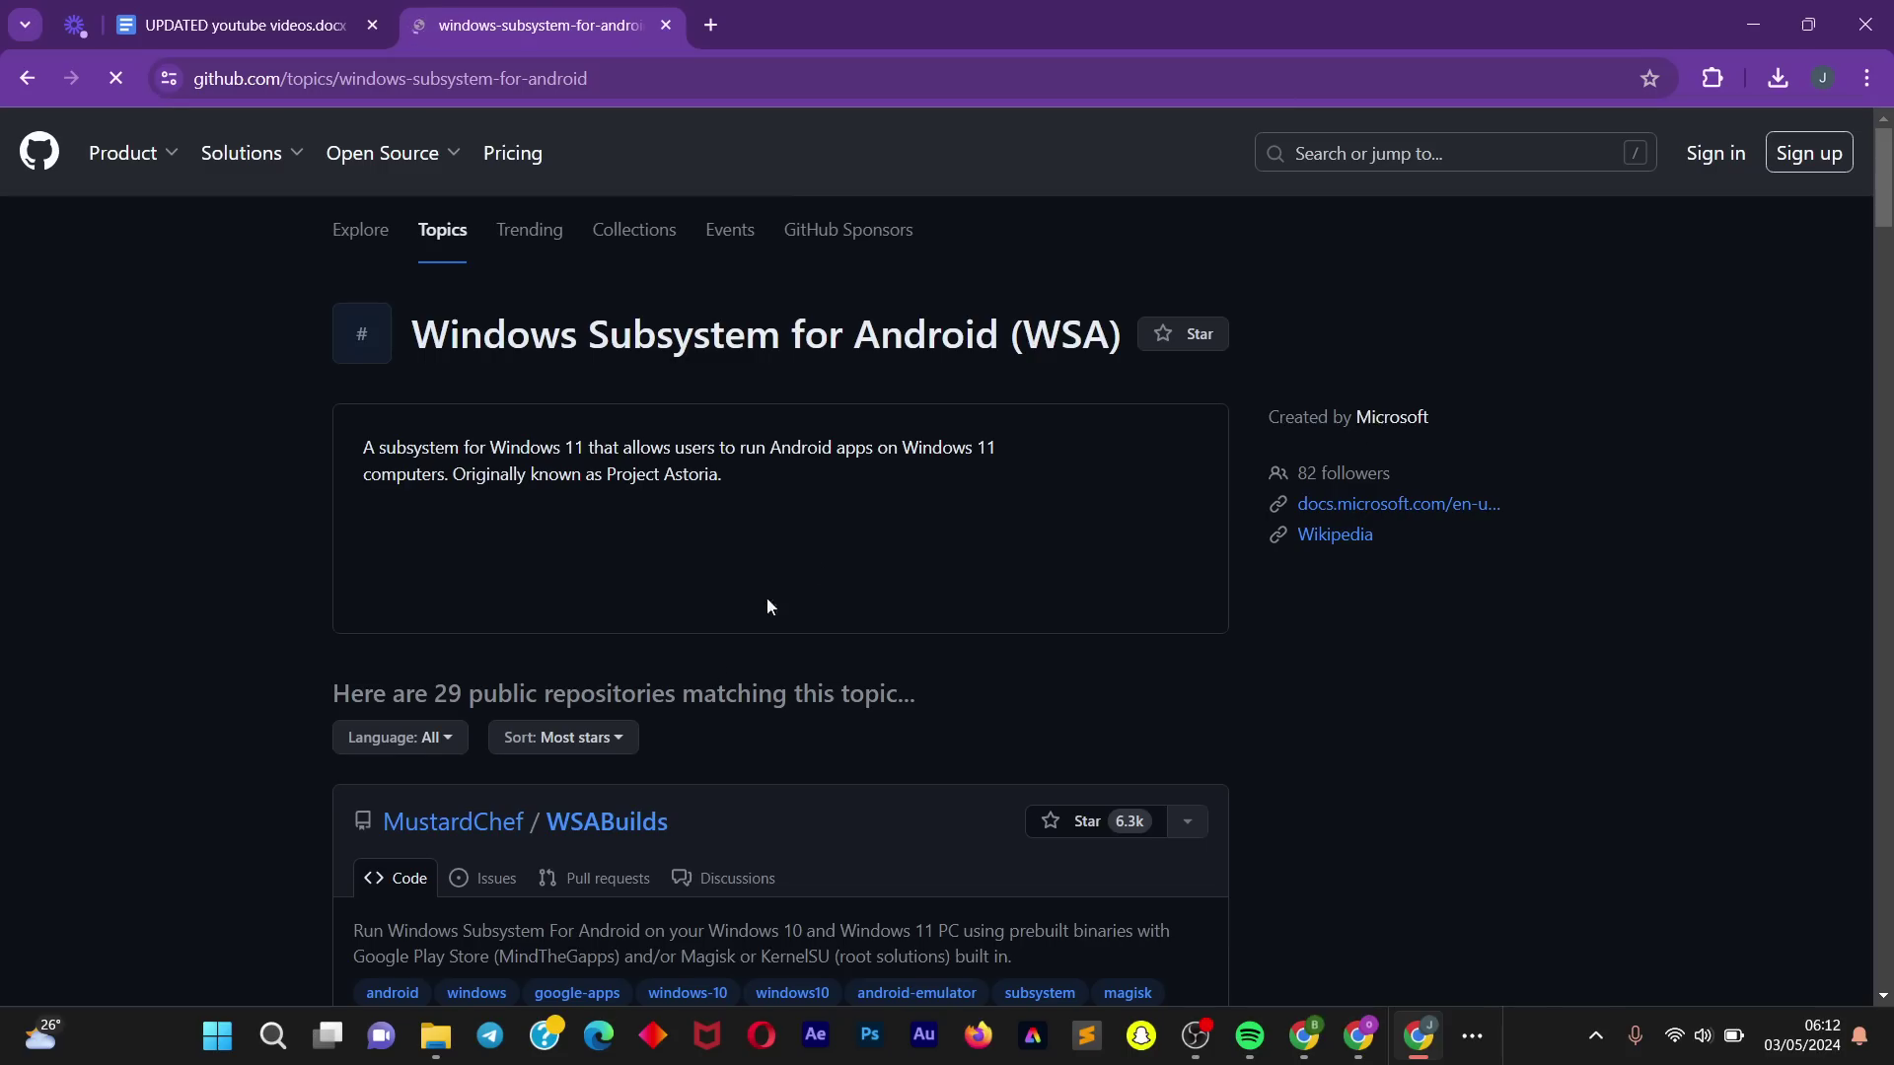
{"action": "scroll", "coordinate": [754, 726], "scroll_direction": "down", "scroll_amount": 3}
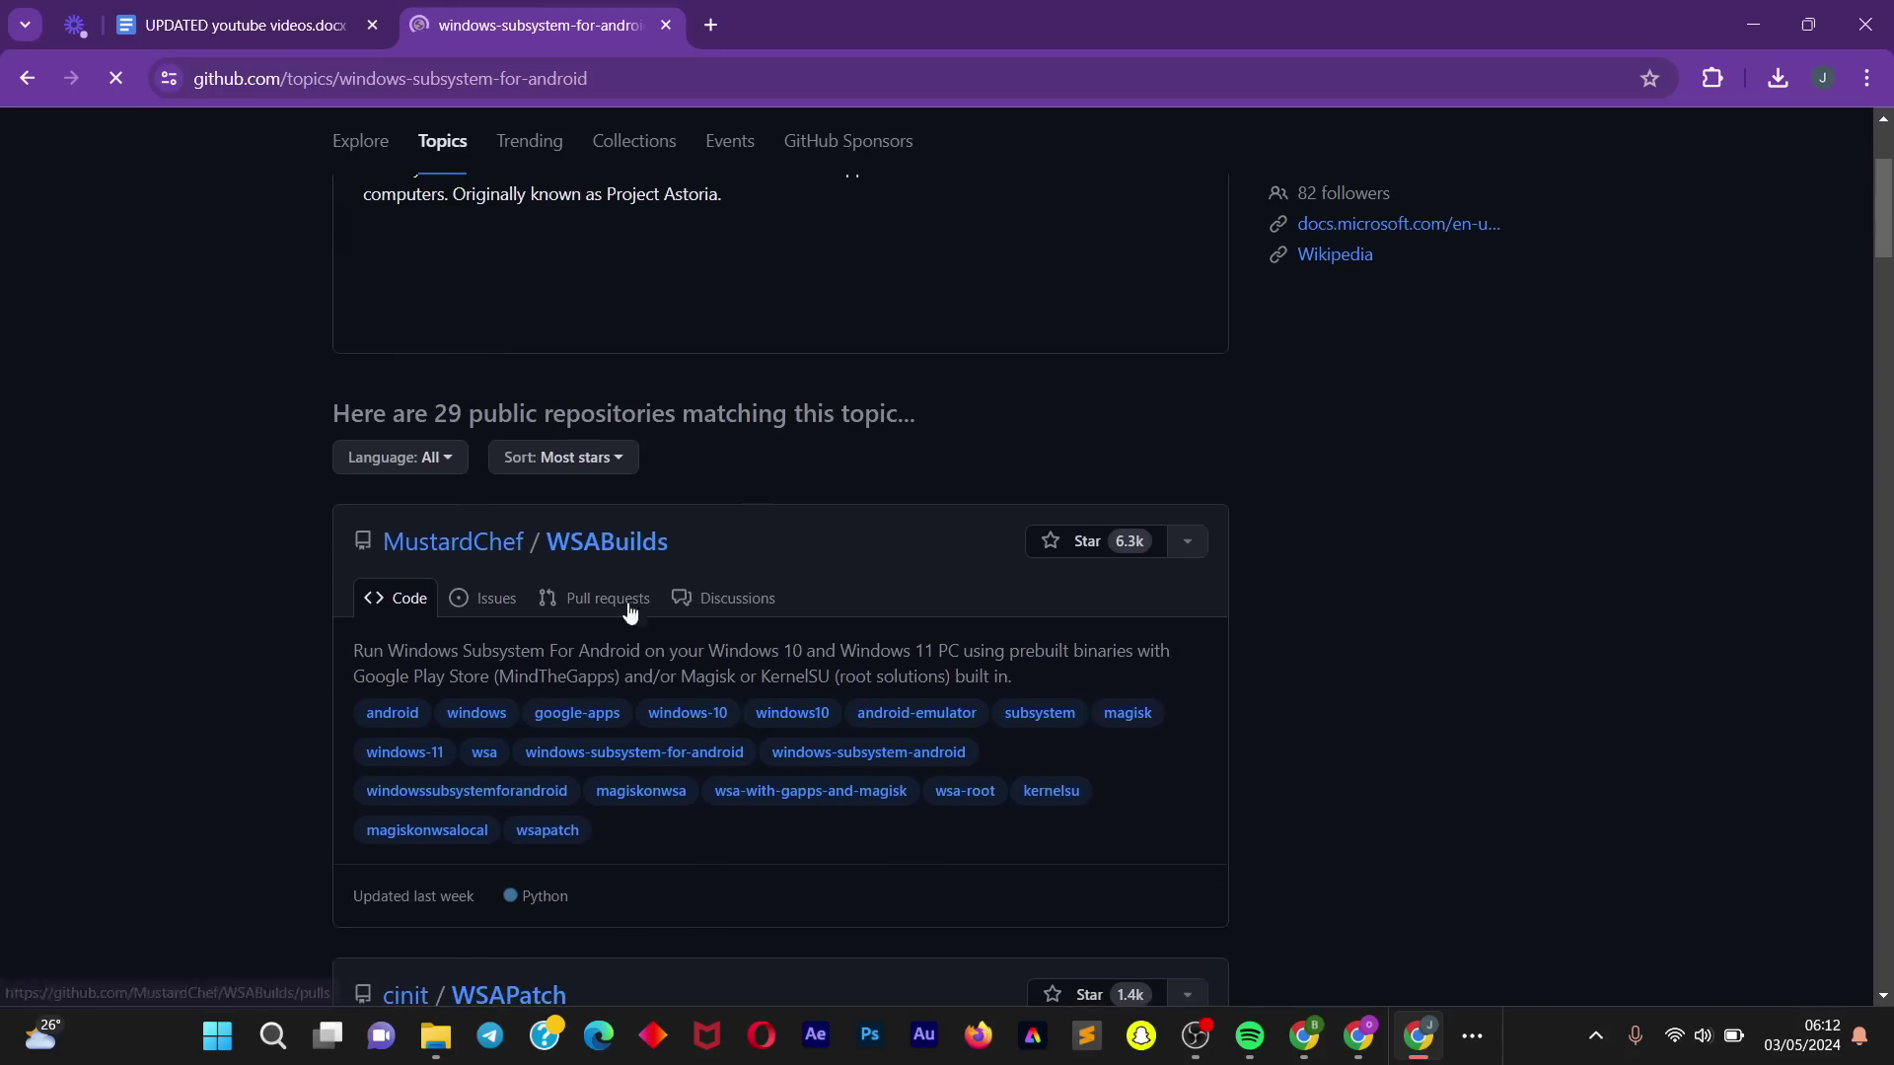
{"action": "left_click", "coordinate": [582, 548]}
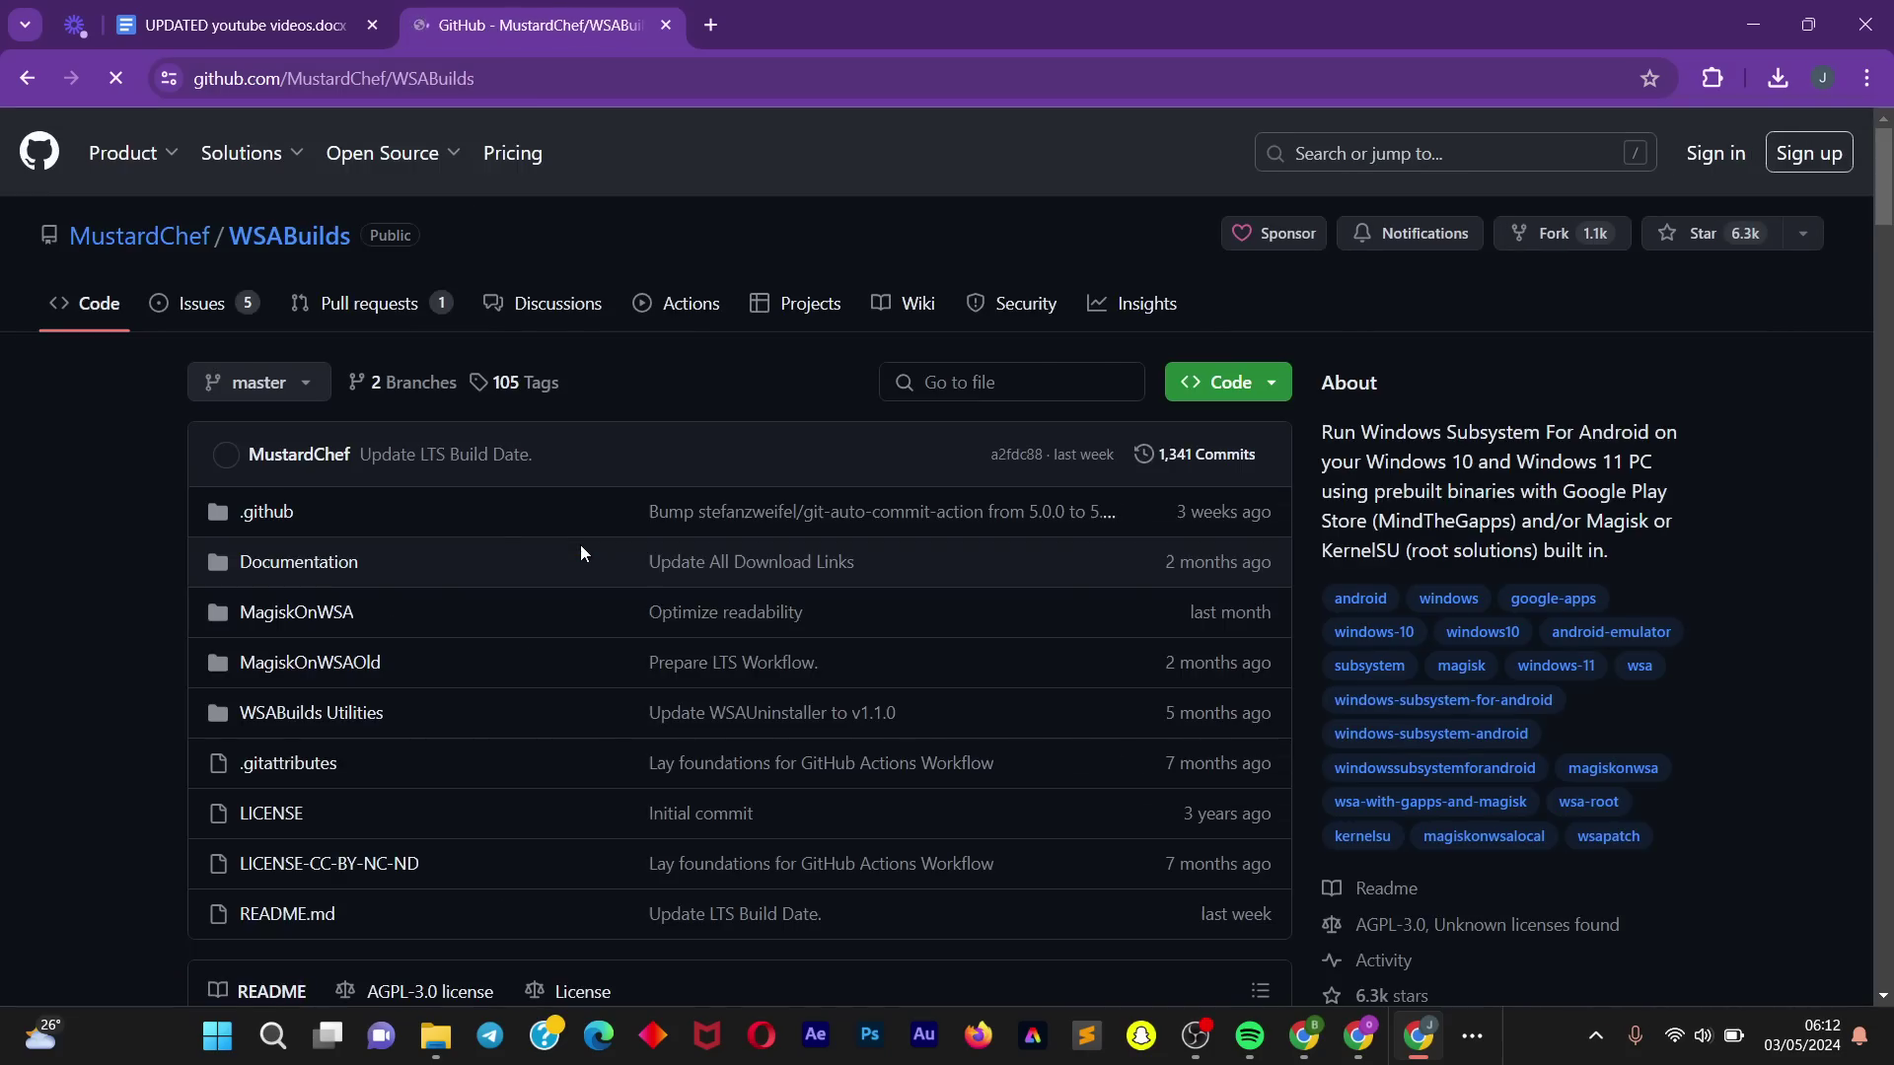
Step: Examine the WSABuilds README, including its download table and the system requirements for running WSA
{"action": "scroll", "coordinate": [886, 592], "scroll_direction": "down", "scroll_amount": 10}
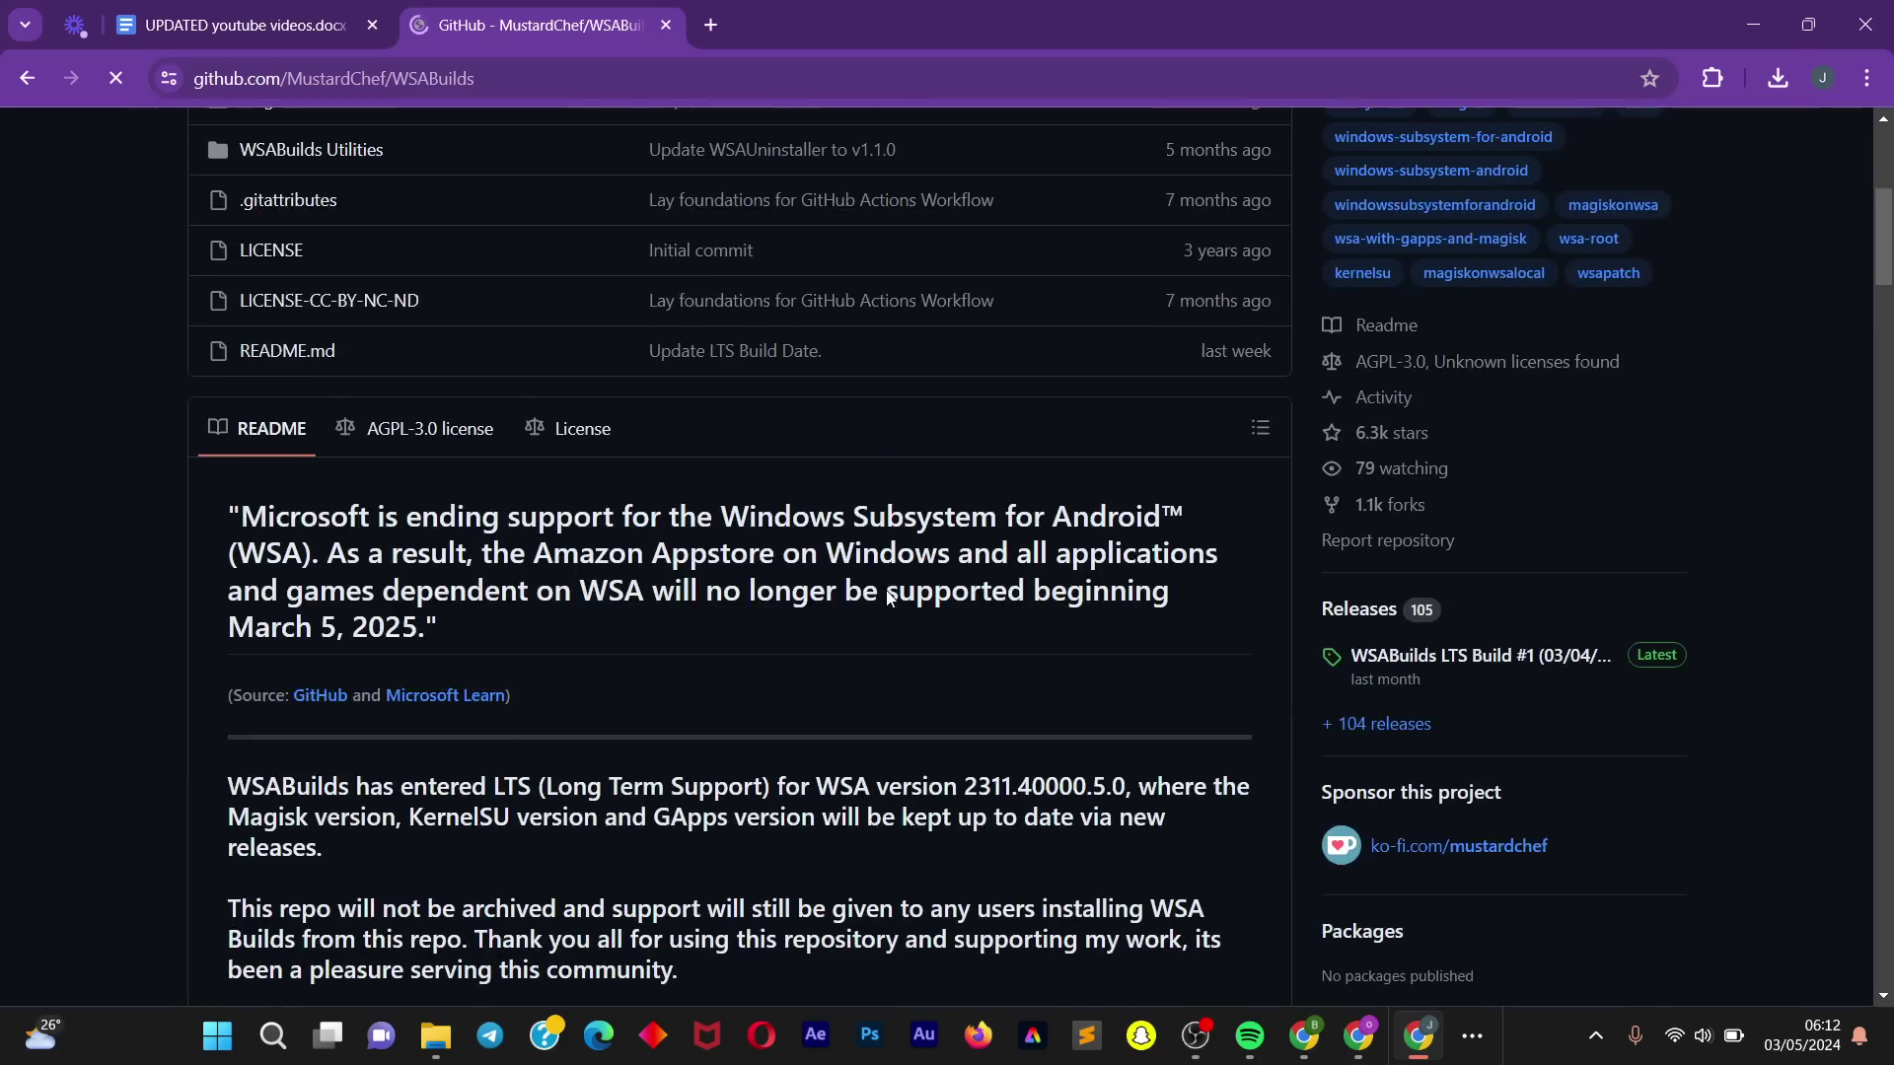
{"action": "scroll", "coordinate": [887, 590], "scroll_direction": "down", "scroll_amount": 20}
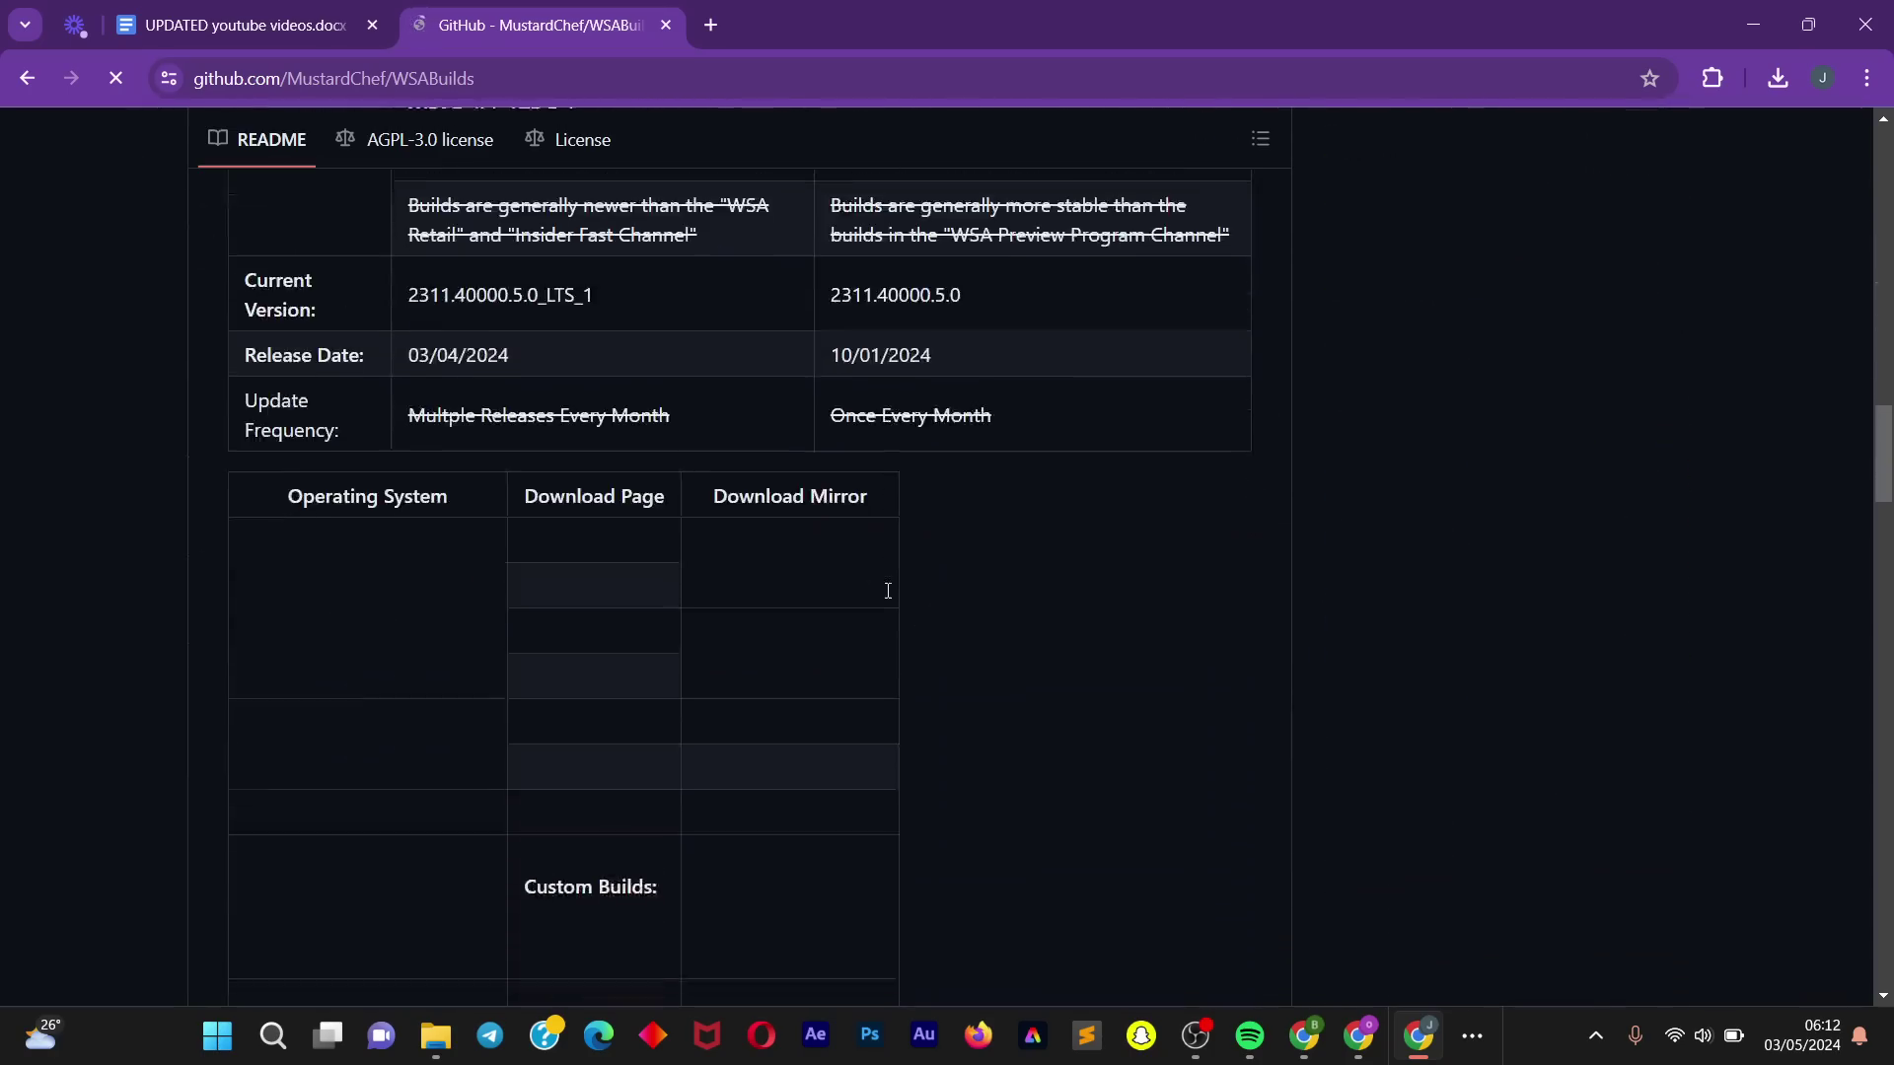
{"action": "scroll", "coordinate": [886, 598], "scroll_direction": "down", "scroll_amount": 20}
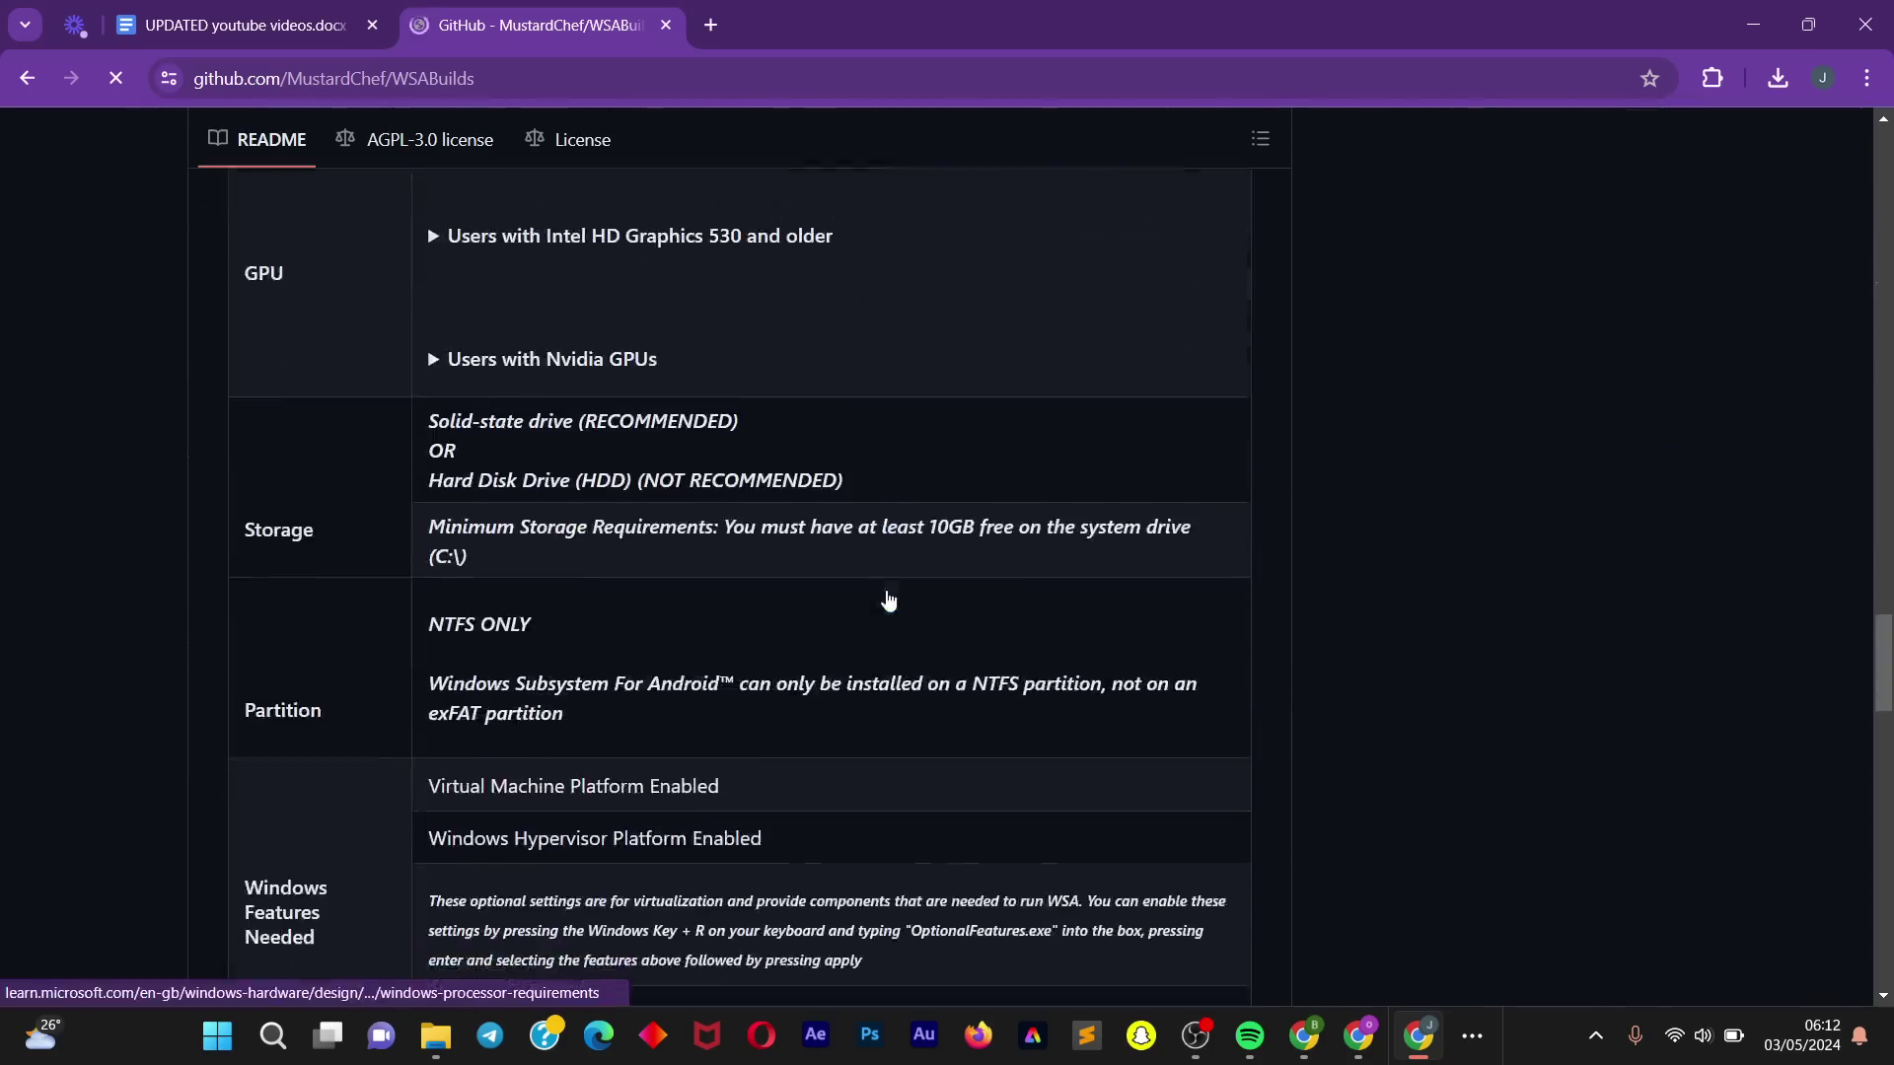
{"action": "scroll", "coordinate": [885, 598], "scroll_direction": "down", "scroll_amount": 20}
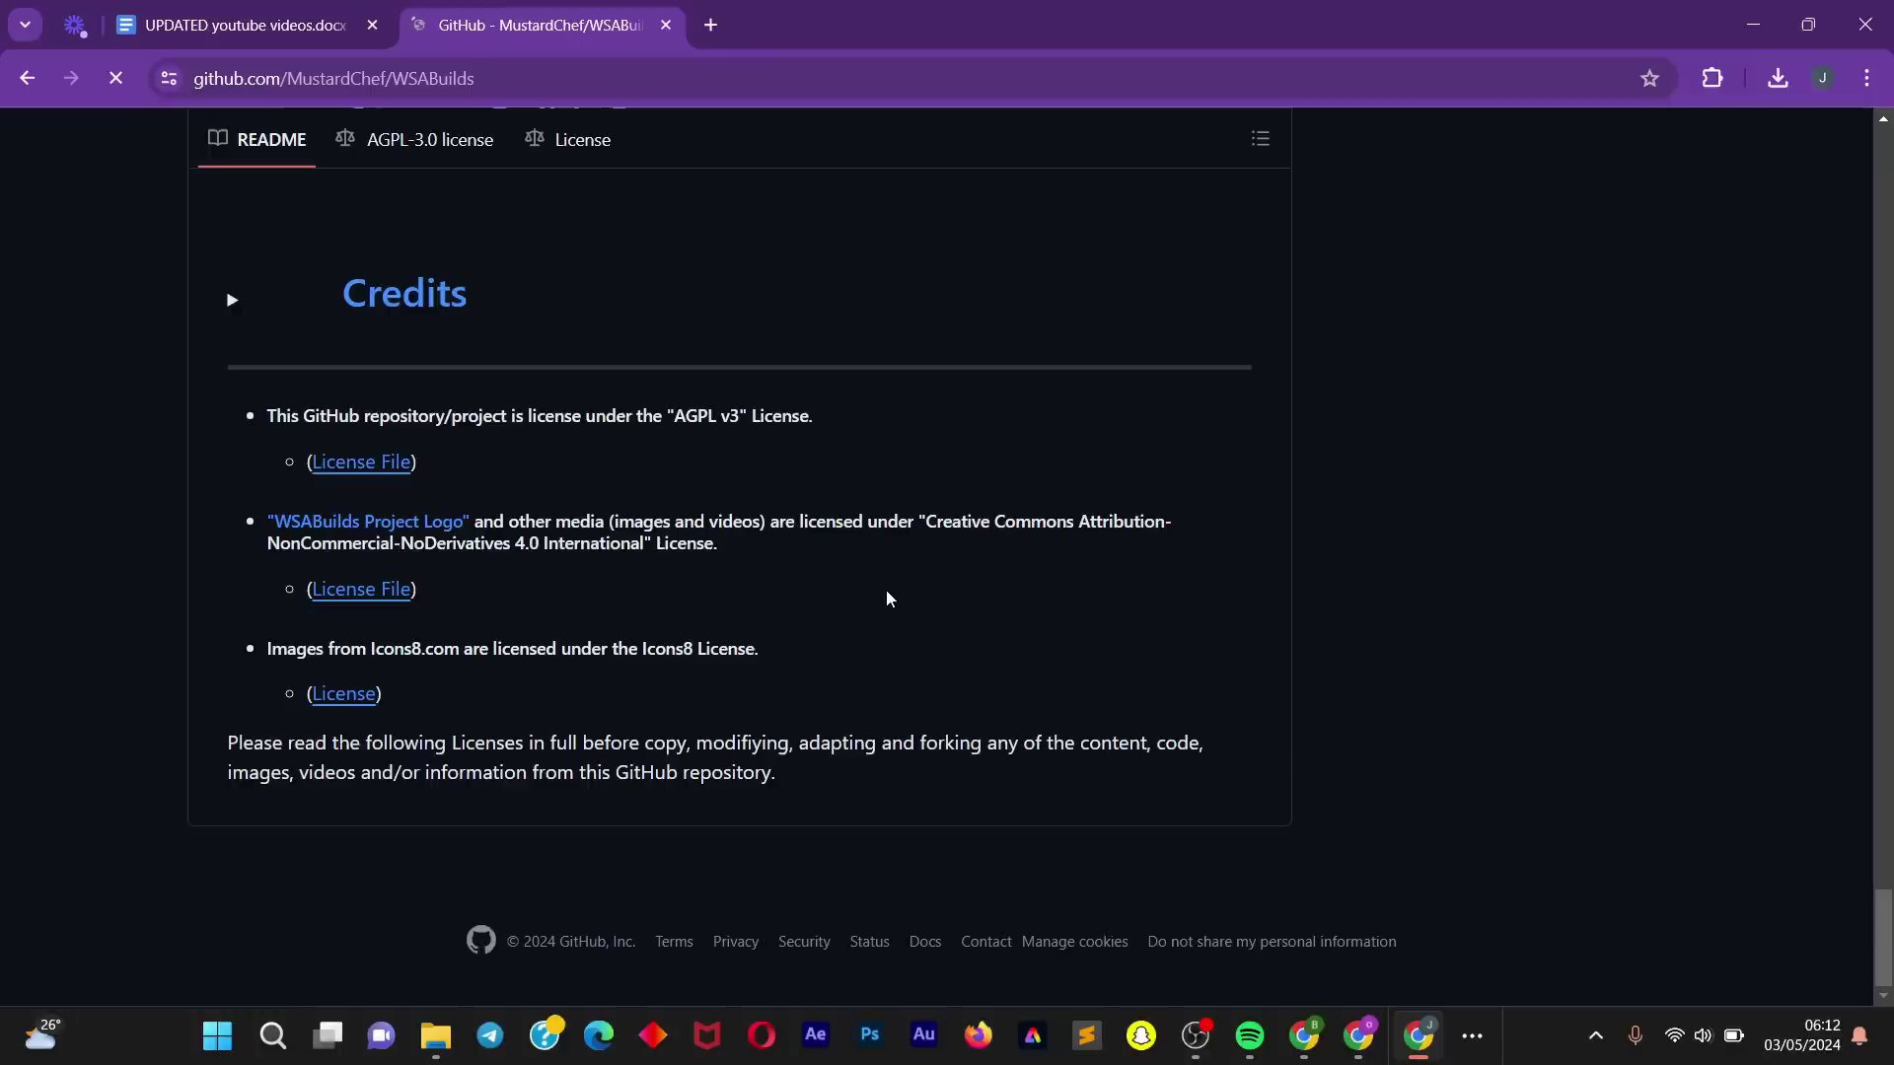
{"action": "scroll", "coordinate": [886, 597], "scroll_direction": "up", "scroll_amount": 20}
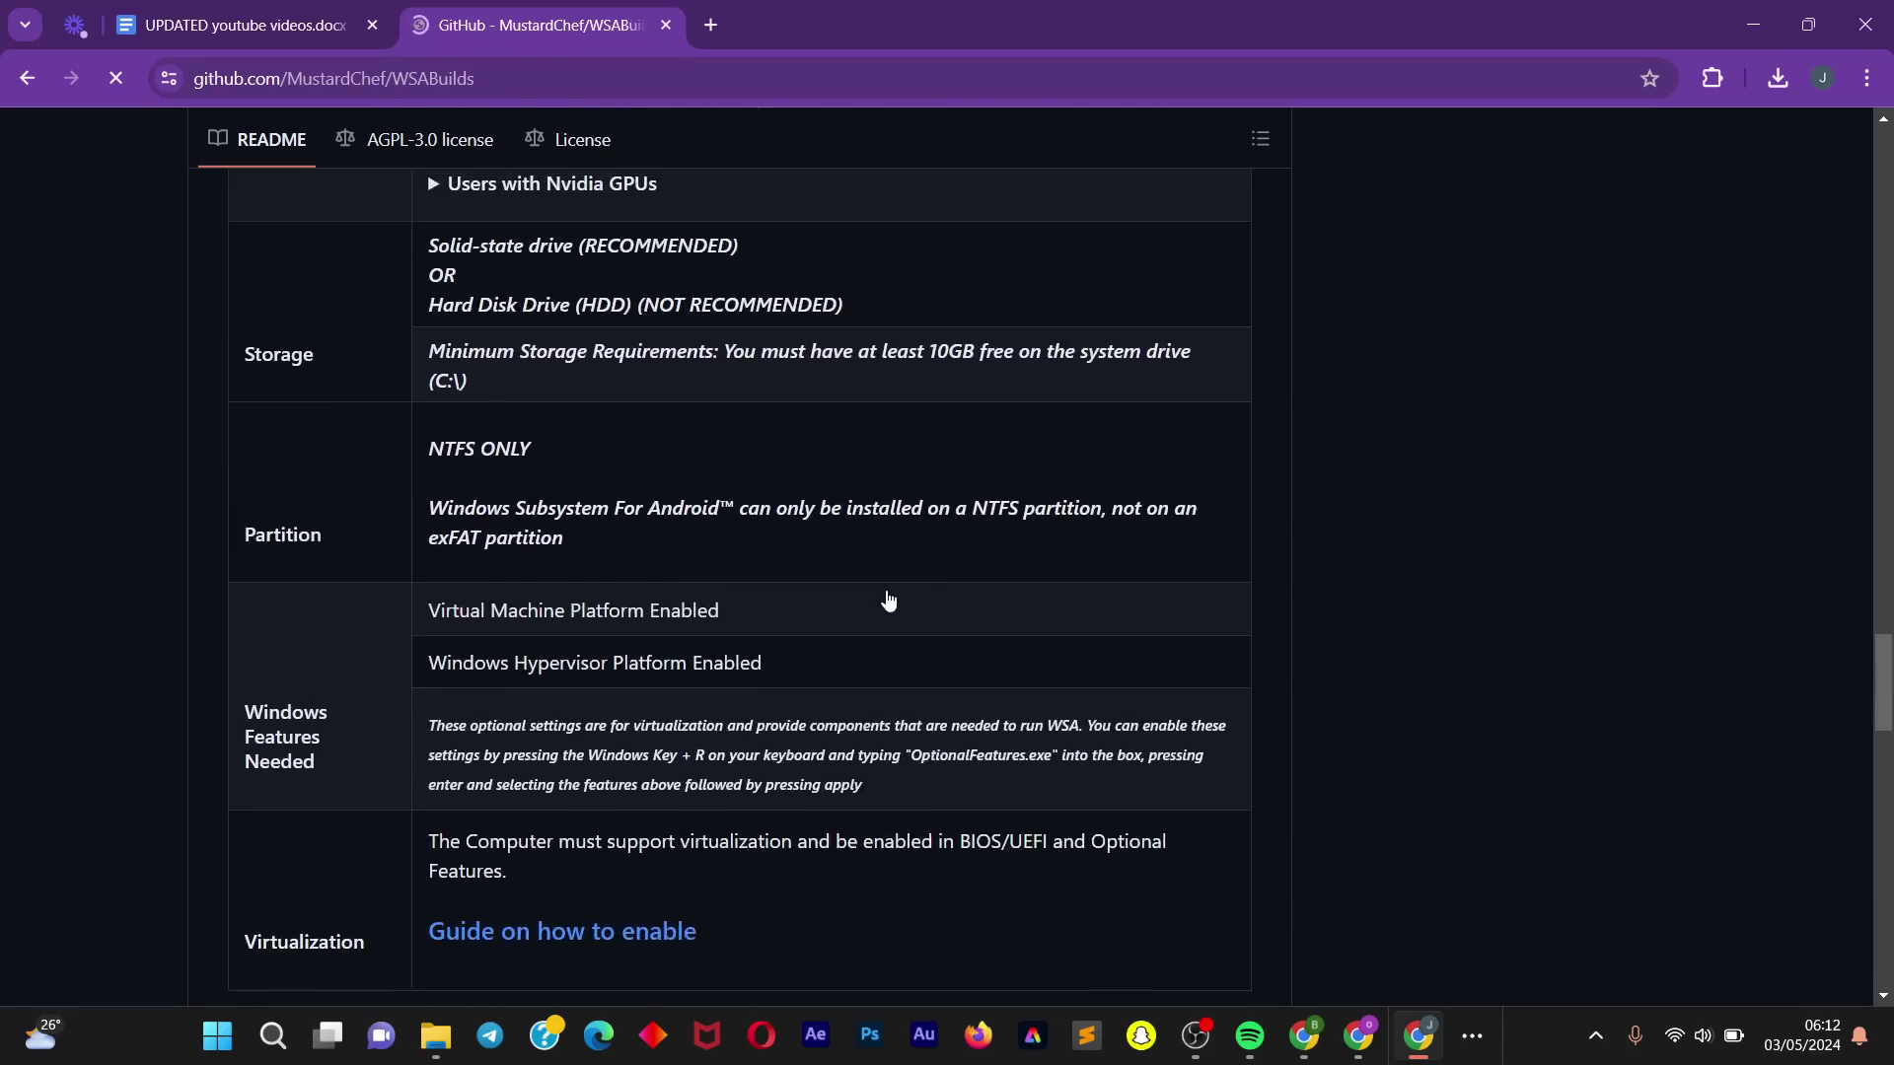
{"action": "scroll", "coordinate": [886, 597], "scroll_direction": "up", "scroll_amount": 9}
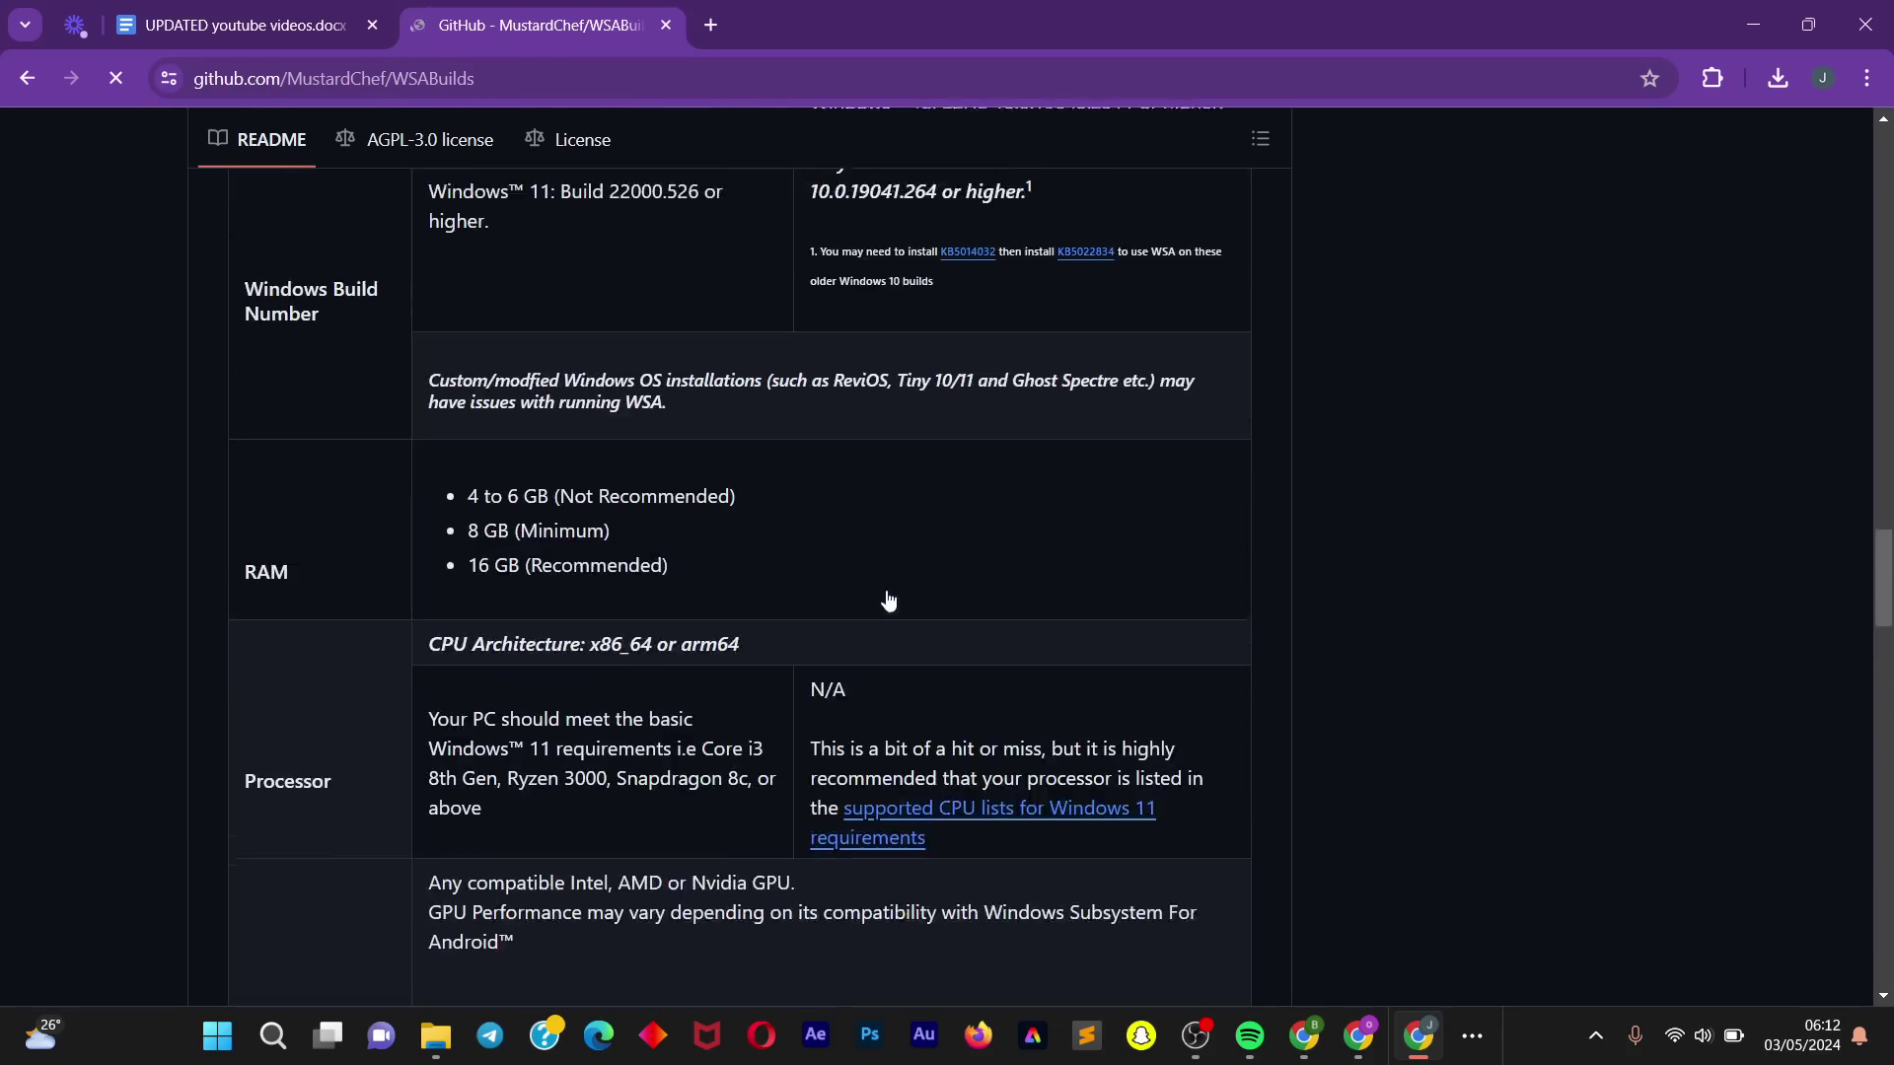
{"action": "scroll", "coordinate": [886, 597], "scroll_direction": "up", "scroll_amount": 6}
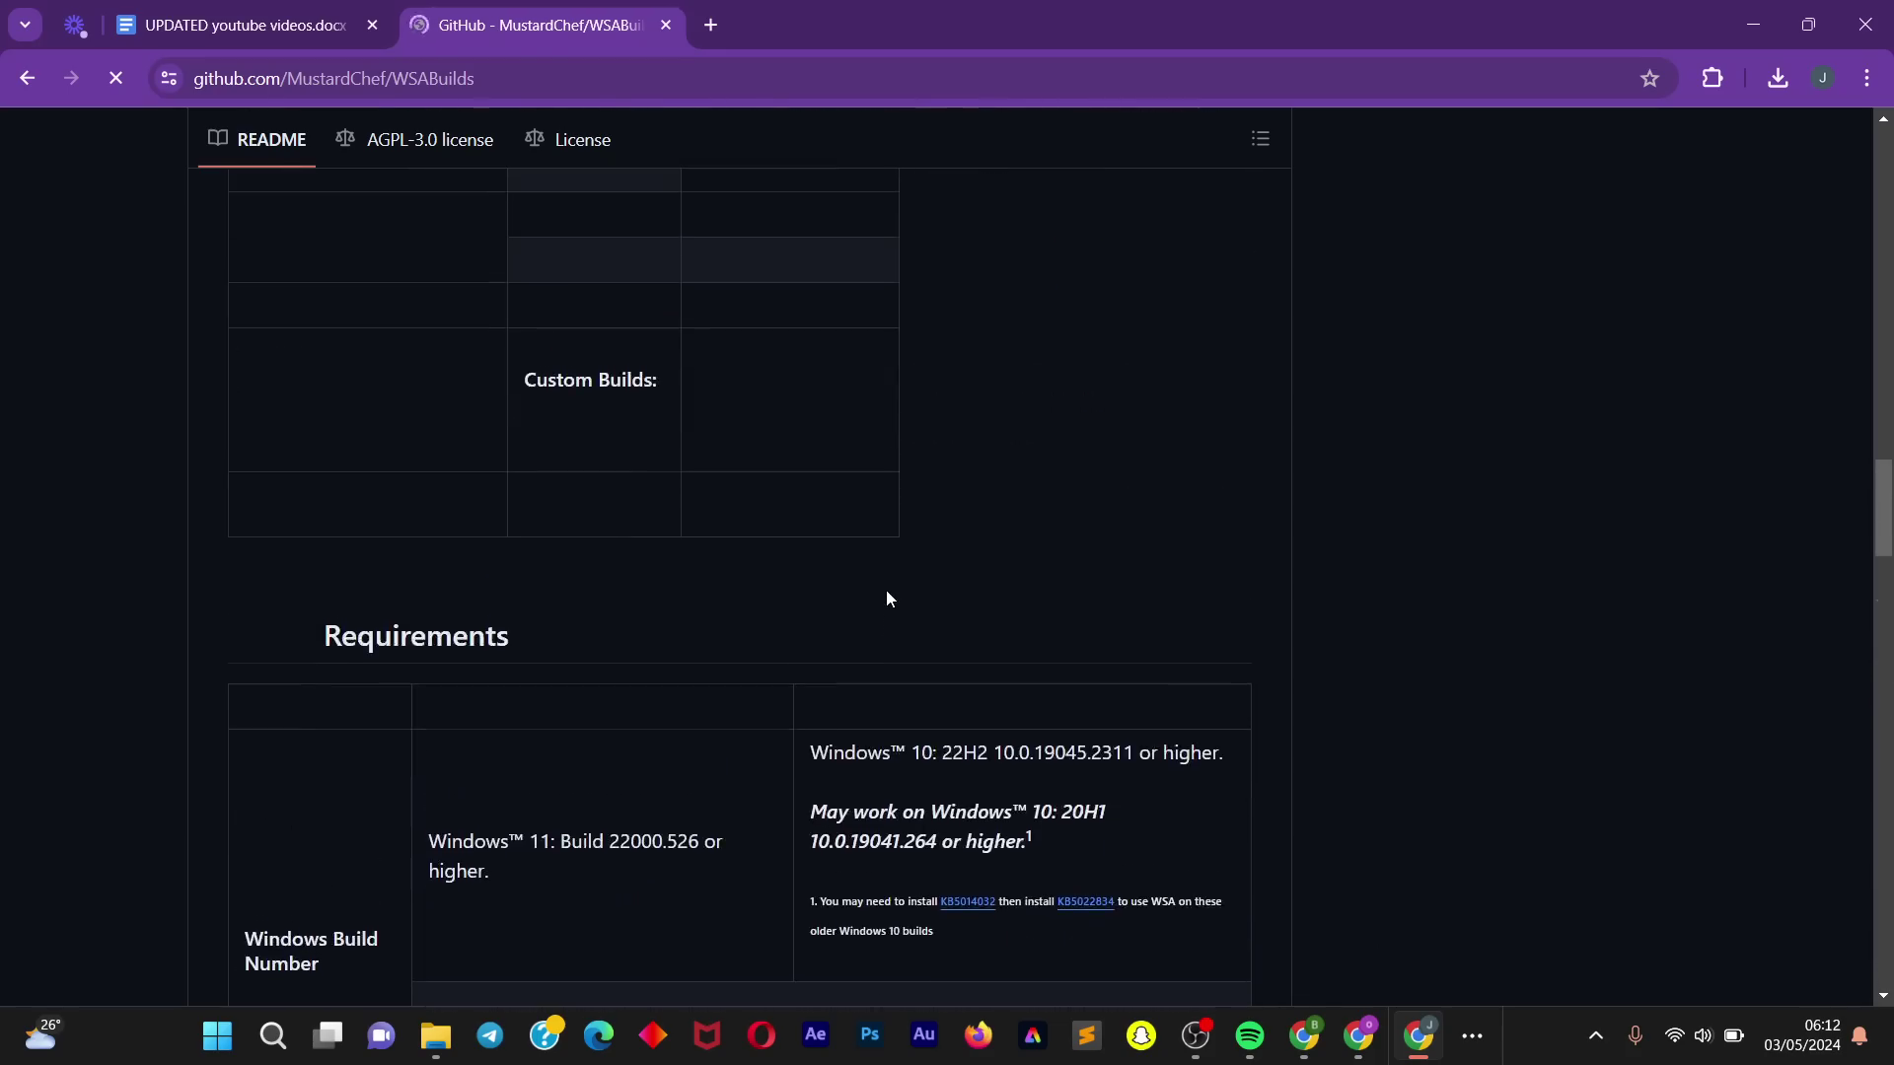
{"action": "scroll", "coordinate": [886, 598], "scroll_direction": "up", "scroll_amount": 2}
{"action": "scroll", "coordinate": [886, 598], "scroll_direction": "down", "scroll_amount": 2}
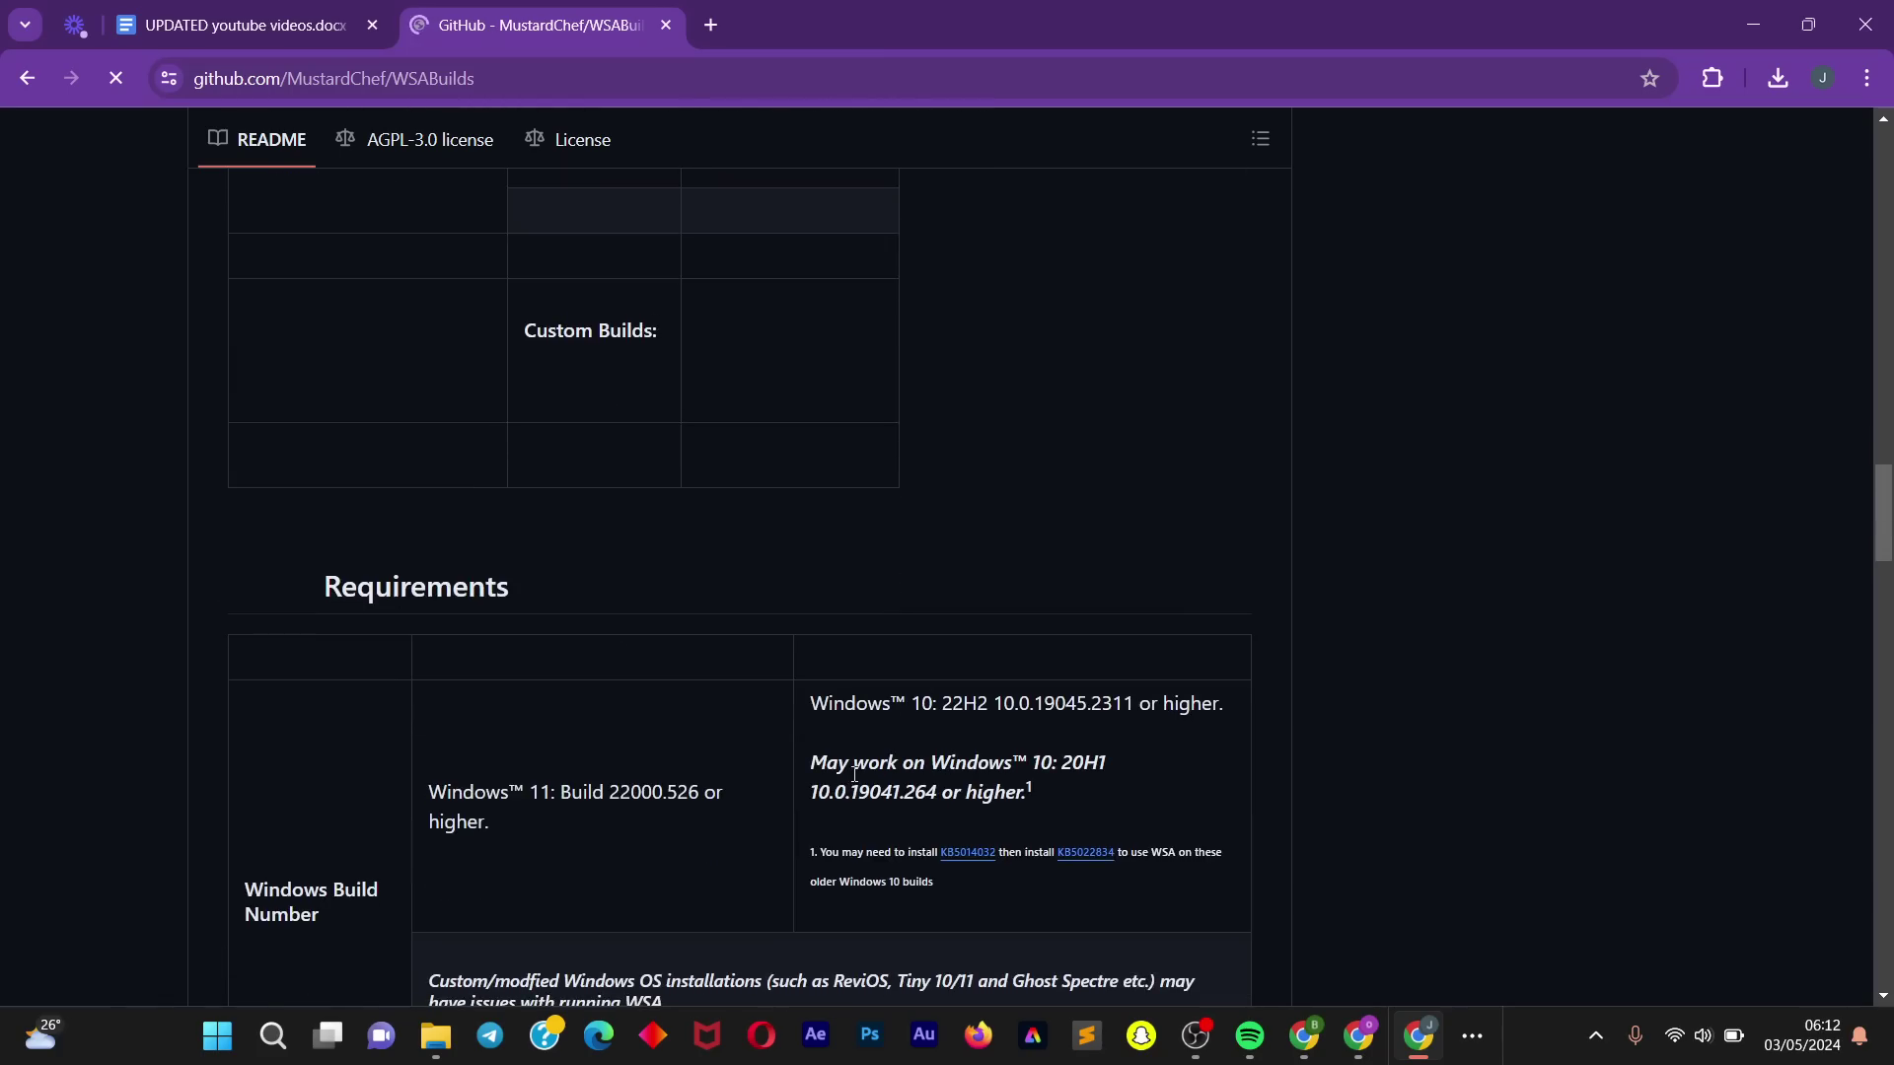
{"action": "scroll", "coordinate": [854, 776], "scroll_direction": "down", "scroll_amount": 3}
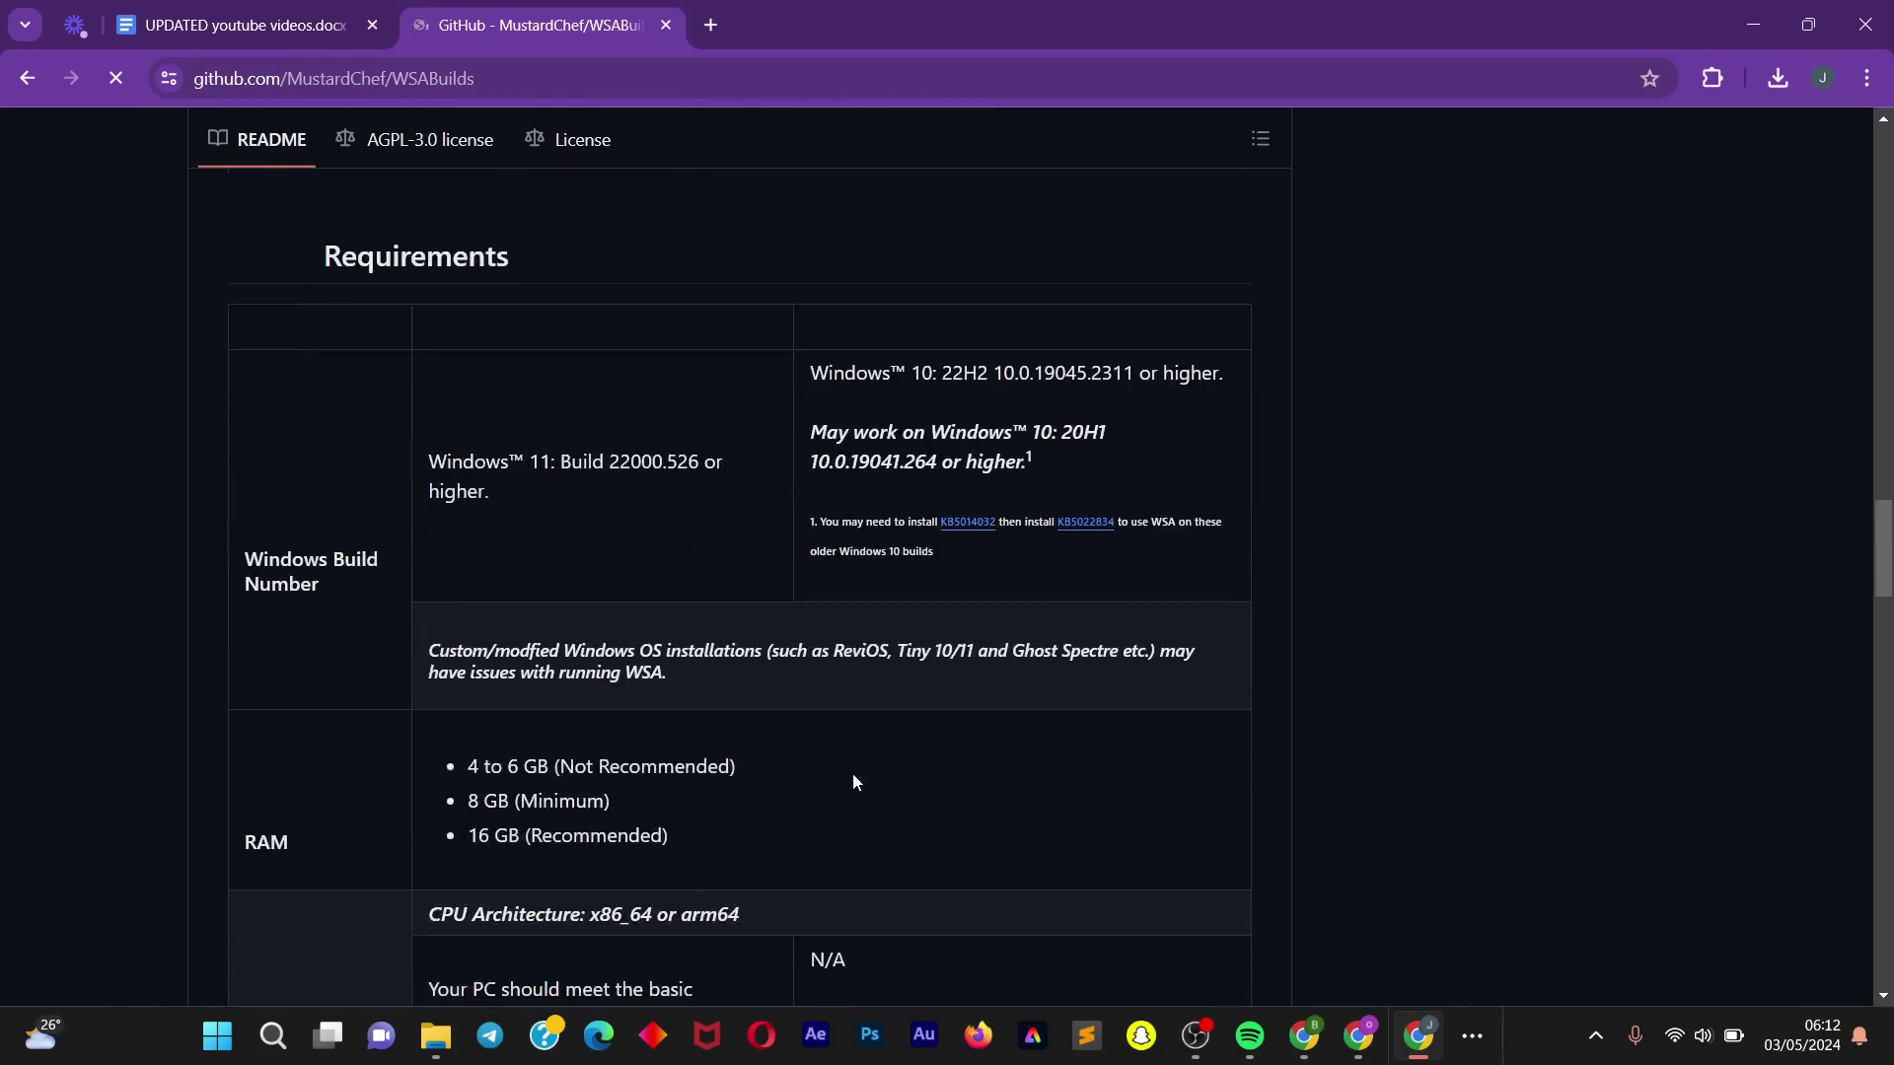
{"action": "scroll", "coordinate": [854, 777], "scroll_direction": "down", "scroll_amount": 2}
{"action": "scroll", "coordinate": [854, 779], "scroll_direction": "down", "scroll_amount": 20}
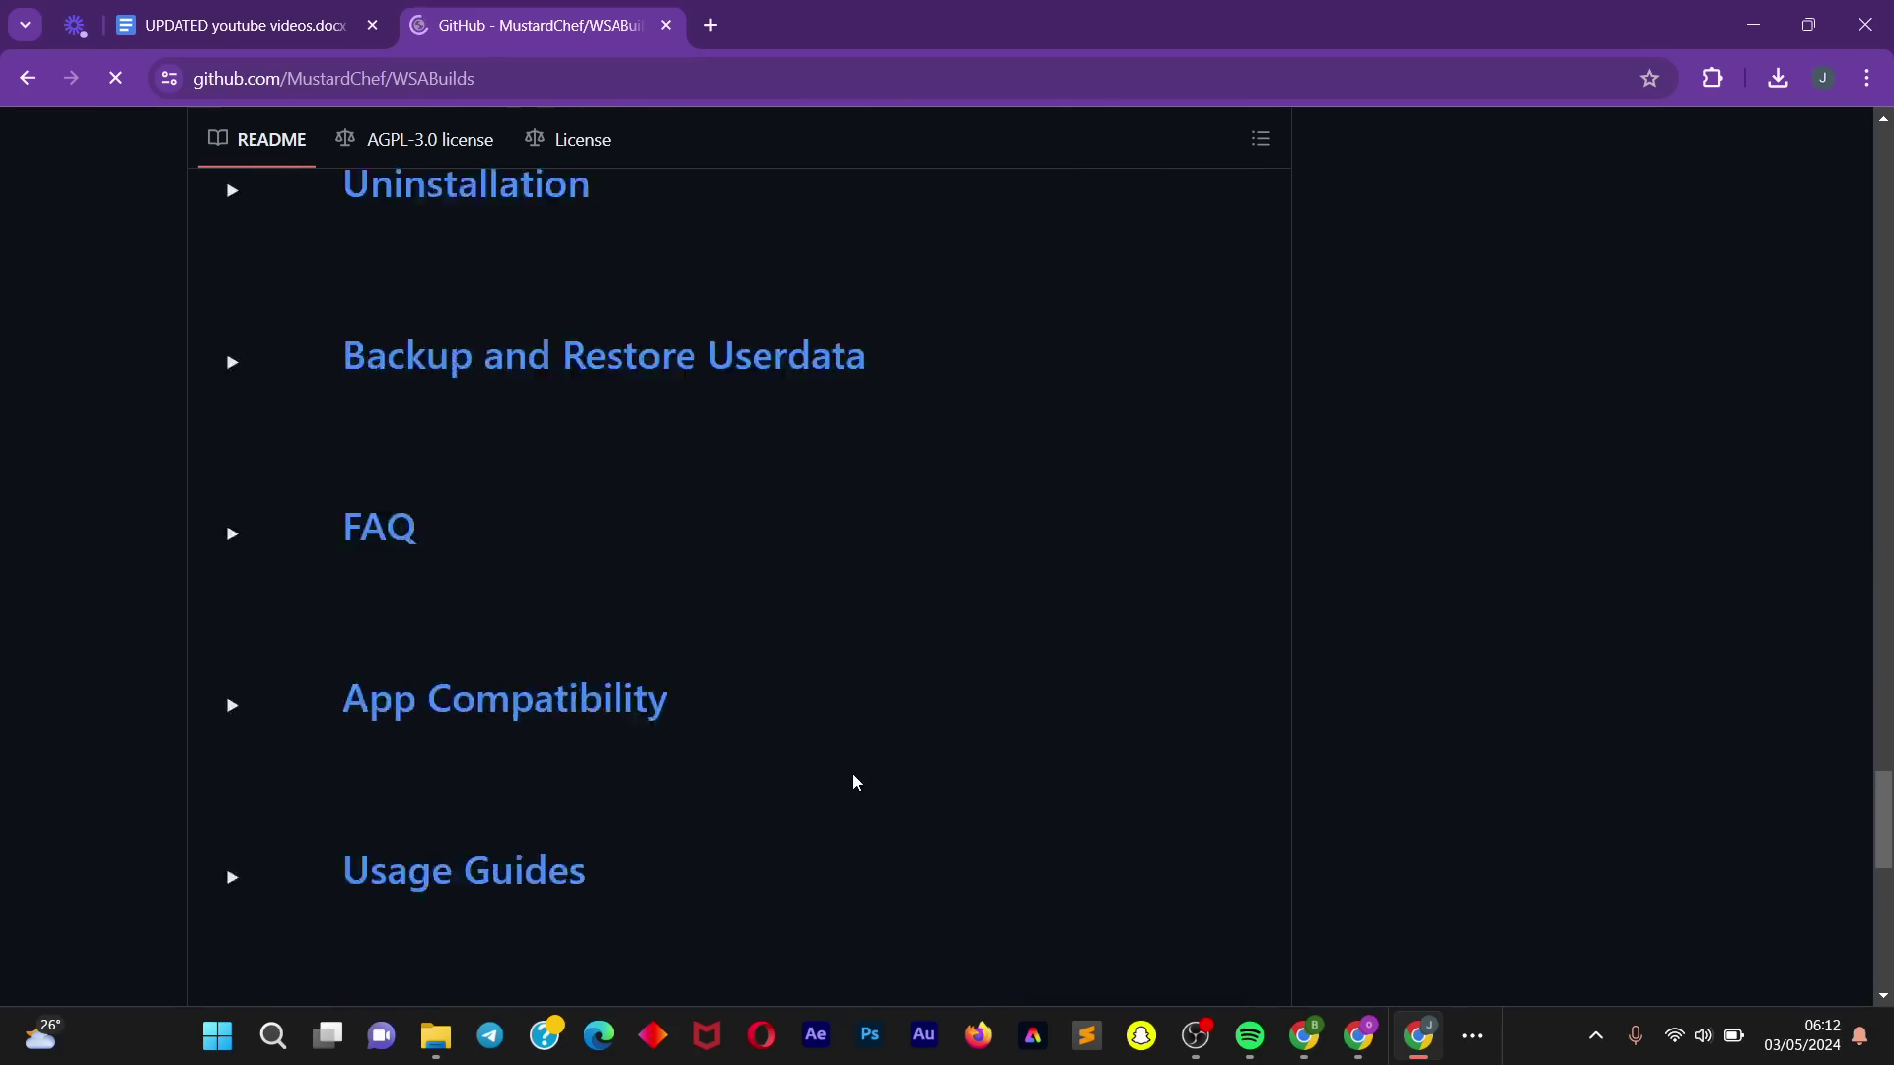
{"action": "scroll", "coordinate": [854, 784], "scroll_direction": "up", "scroll_amount": 20}
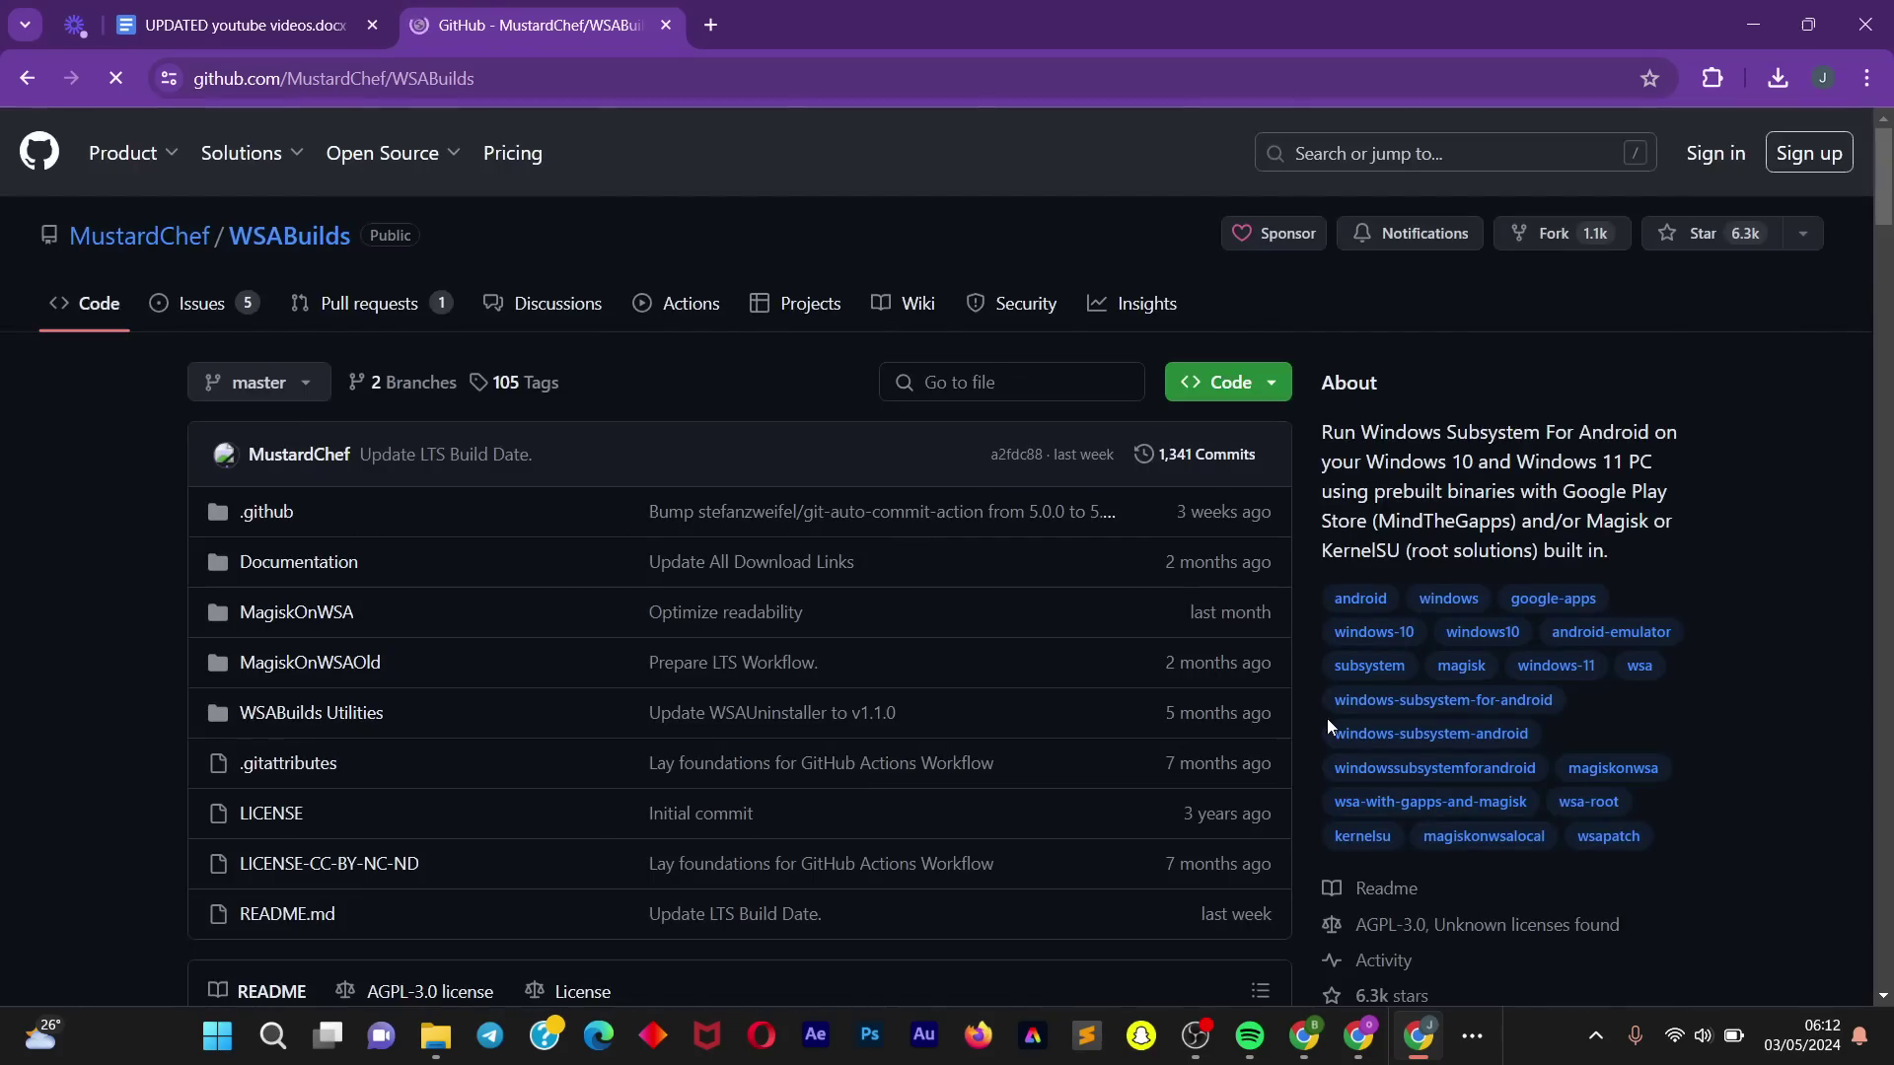
{"action": "left_click", "coordinate": [1209, 1054]}
{"action": "left_click", "coordinate": [1863, 784]}
{"action": "left_click", "coordinate": [1863, 786]}
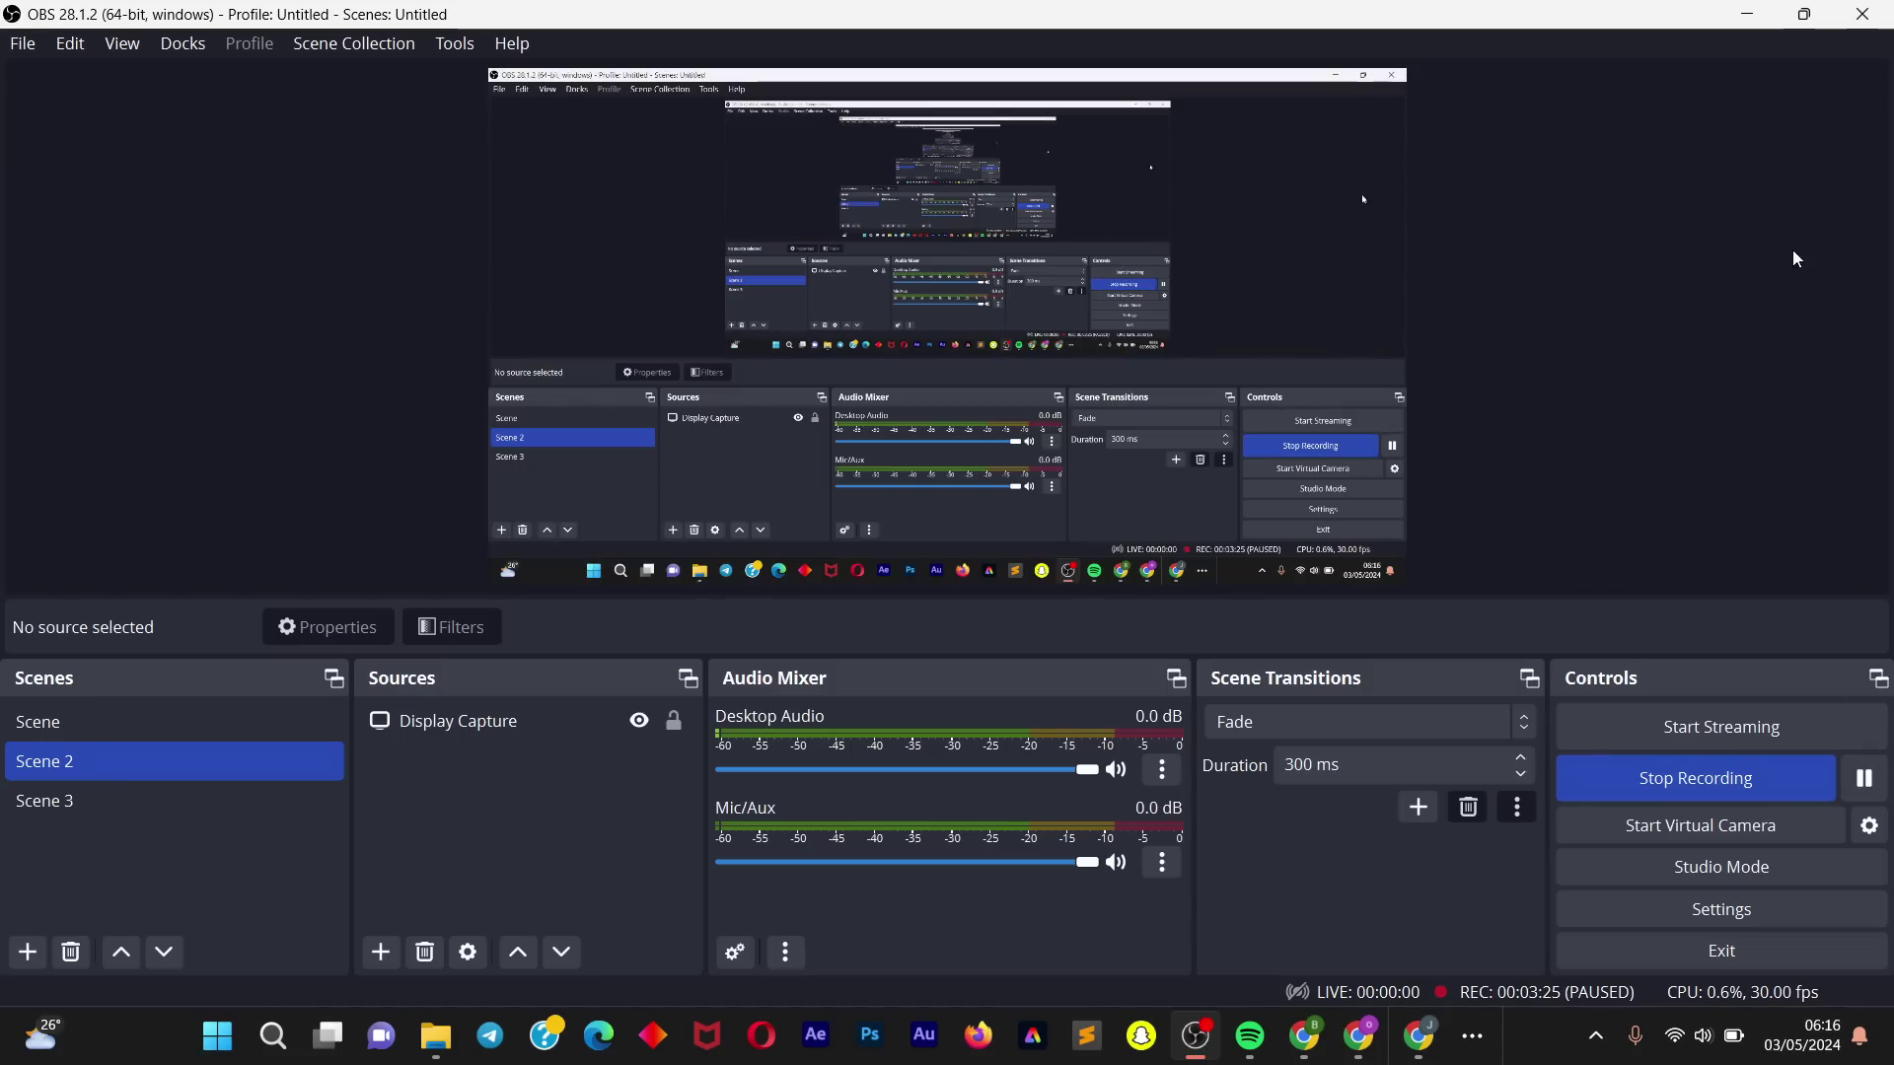
{"action": "left_click", "coordinate": [1744, 12]}
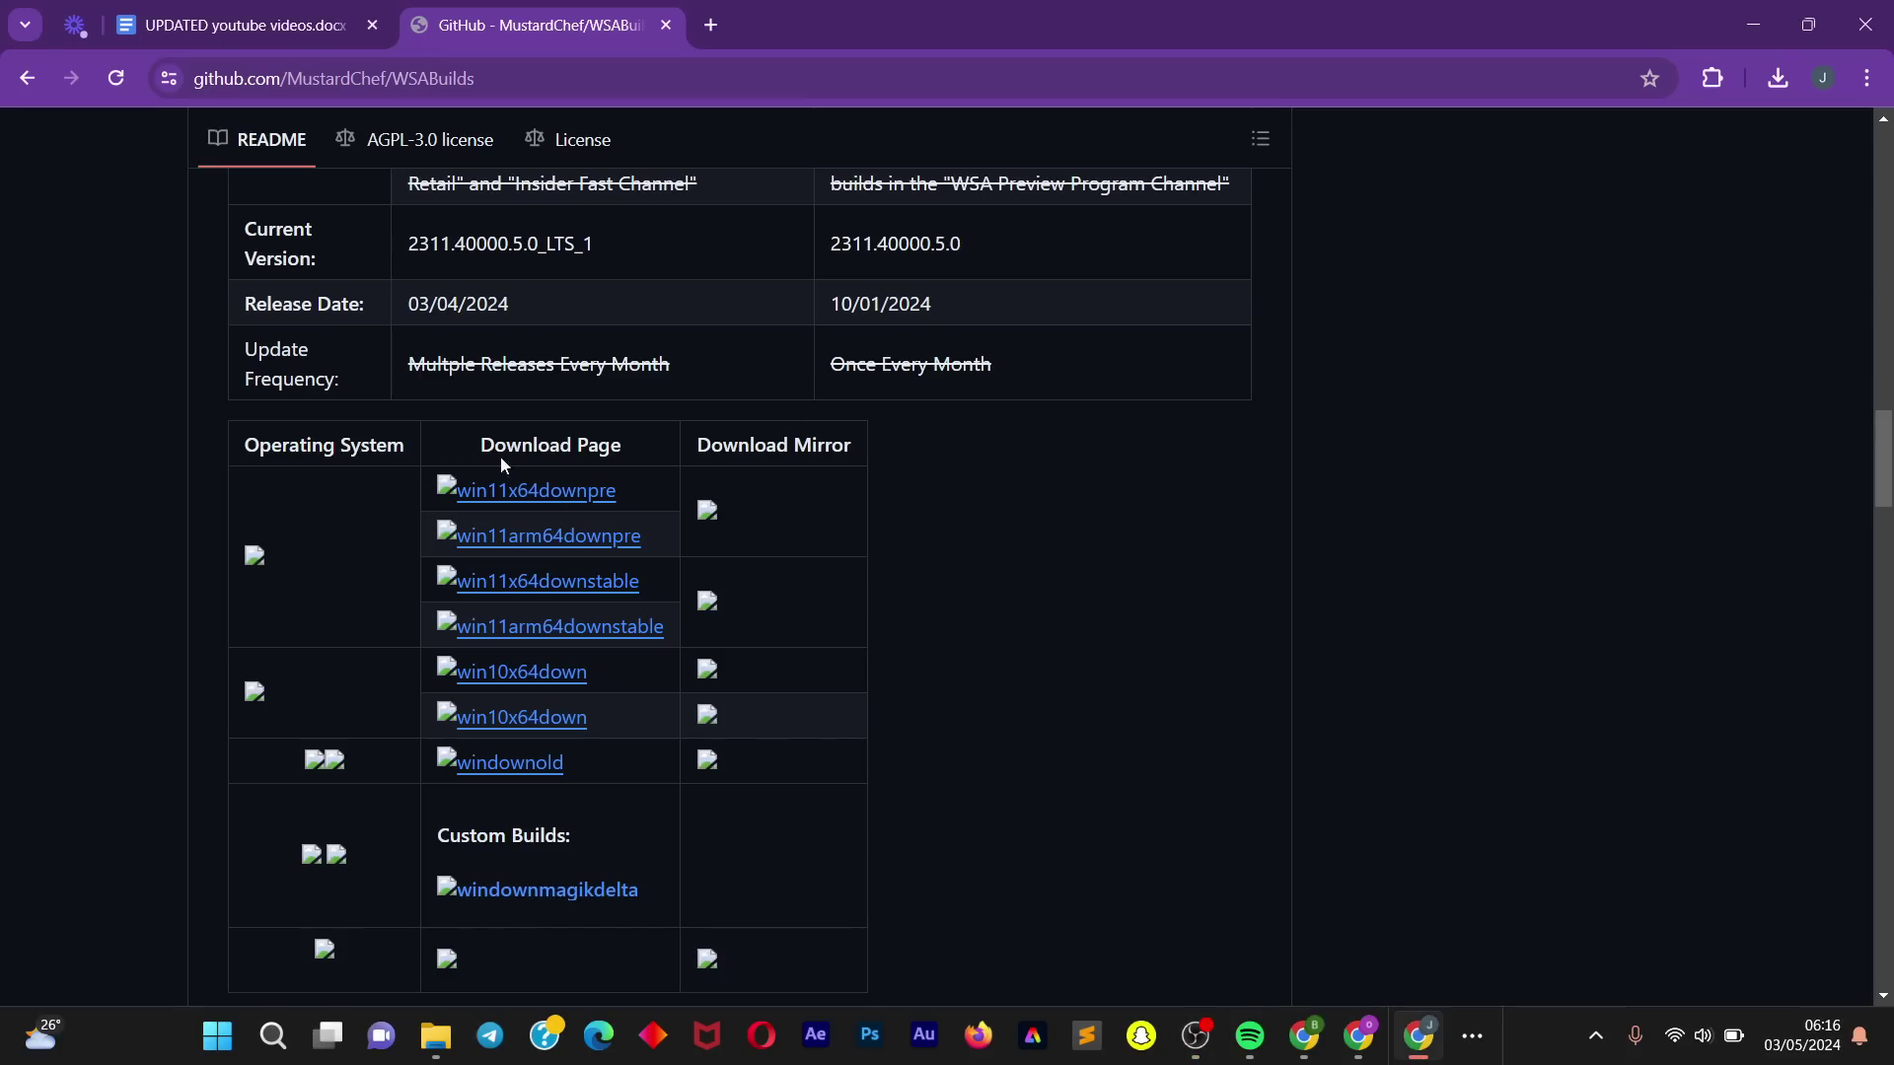
Step: Open the stable Windows 11 x64 release of WSABuilds, find its assets list, and check the browser's recent downloads
{"action": "scroll", "coordinate": [592, 472], "scroll_direction": "up", "scroll_amount": 1}
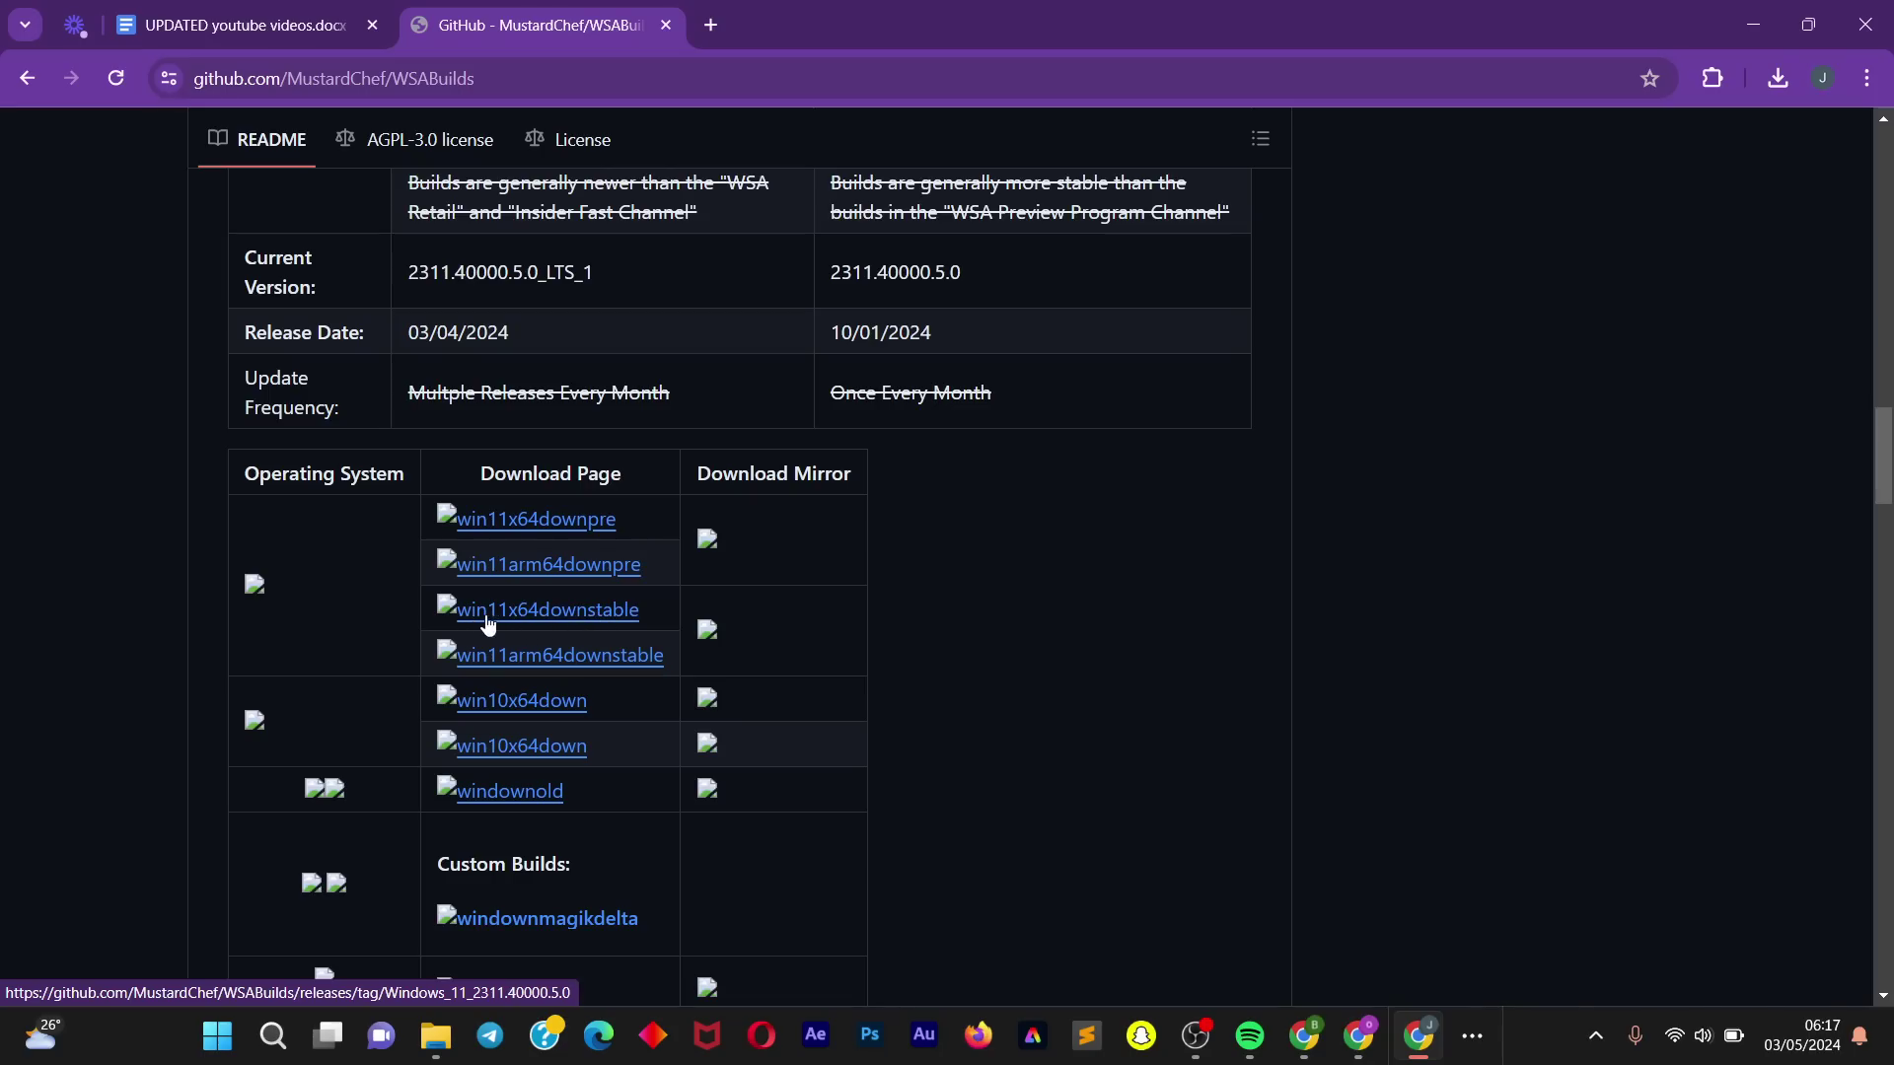
{"action": "left_click", "coordinate": [579, 628]}
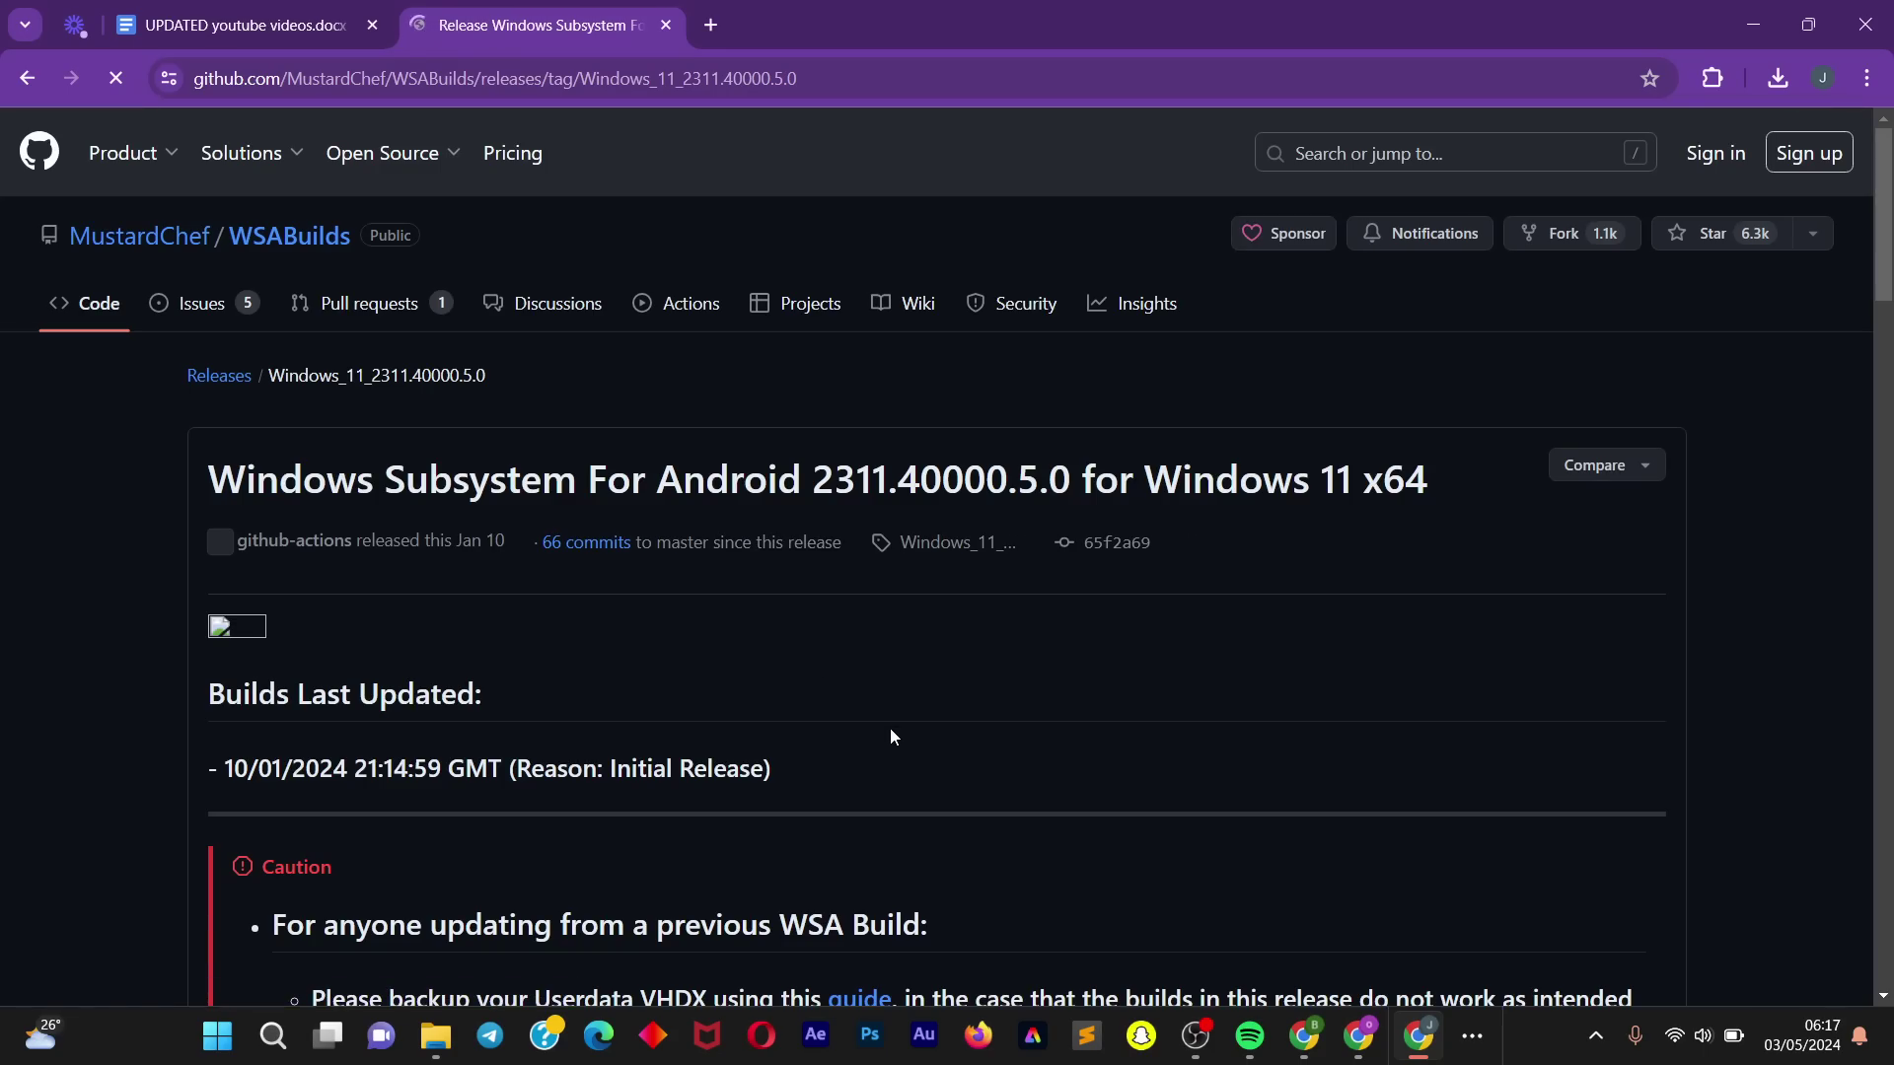
{"action": "scroll", "coordinate": [891, 729], "scroll_direction": "down", "scroll_amount": 20}
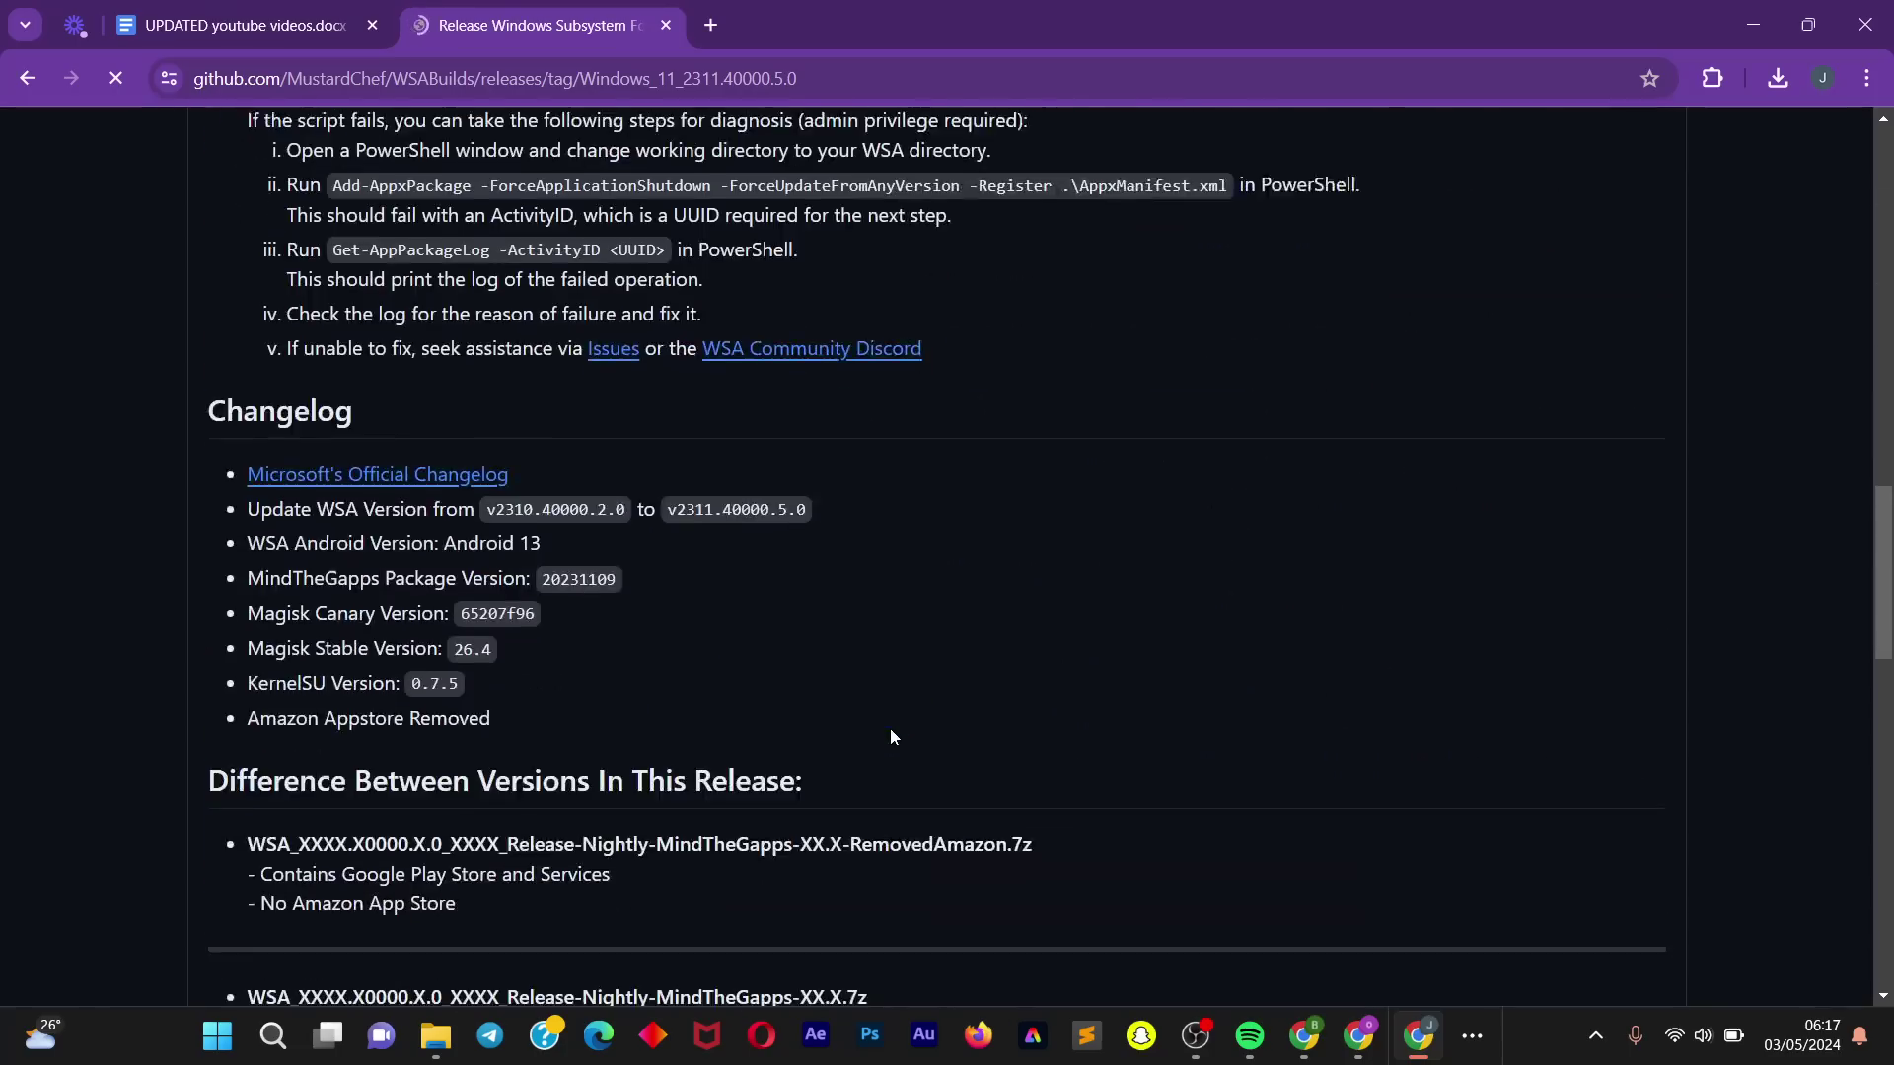
{"action": "scroll", "coordinate": [891, 735], "scroll_direction": "down", "scroll_amount": 20}
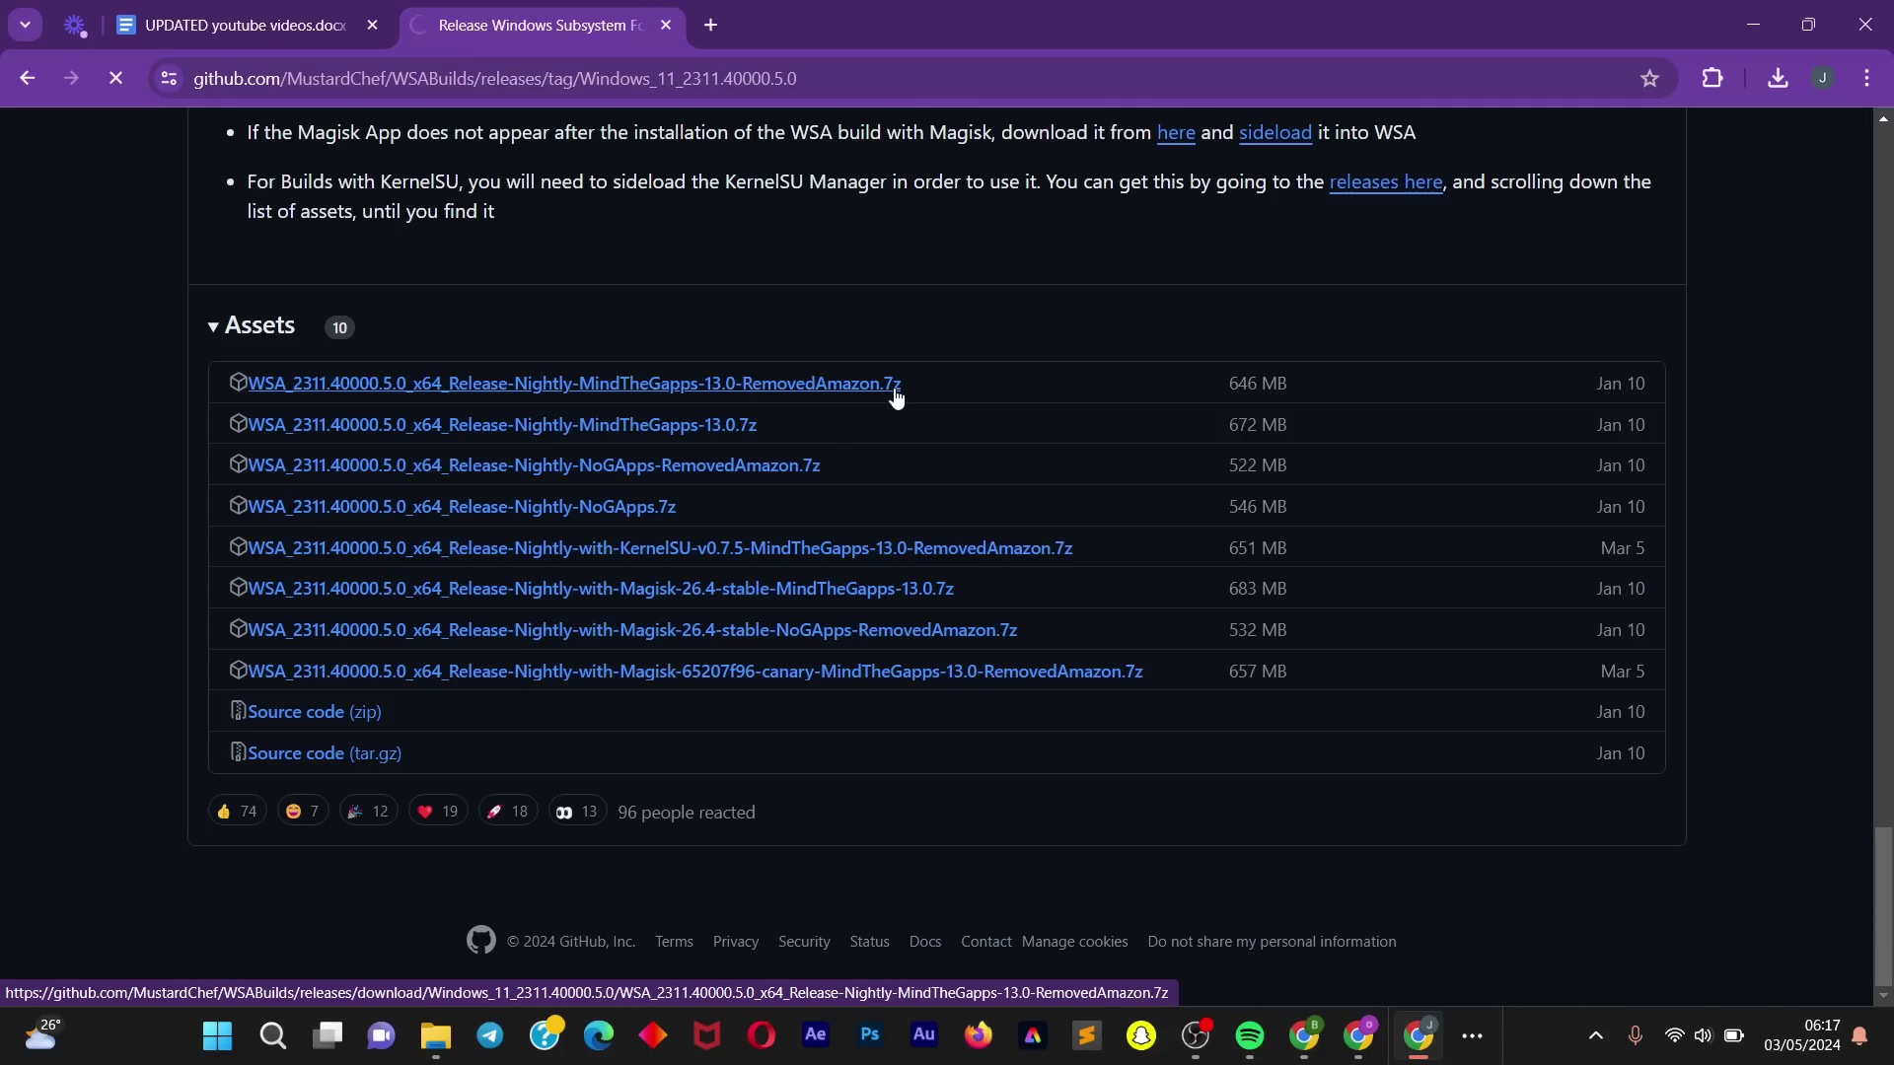
{"action": "left_click", "coordinate": [1776, 79]}
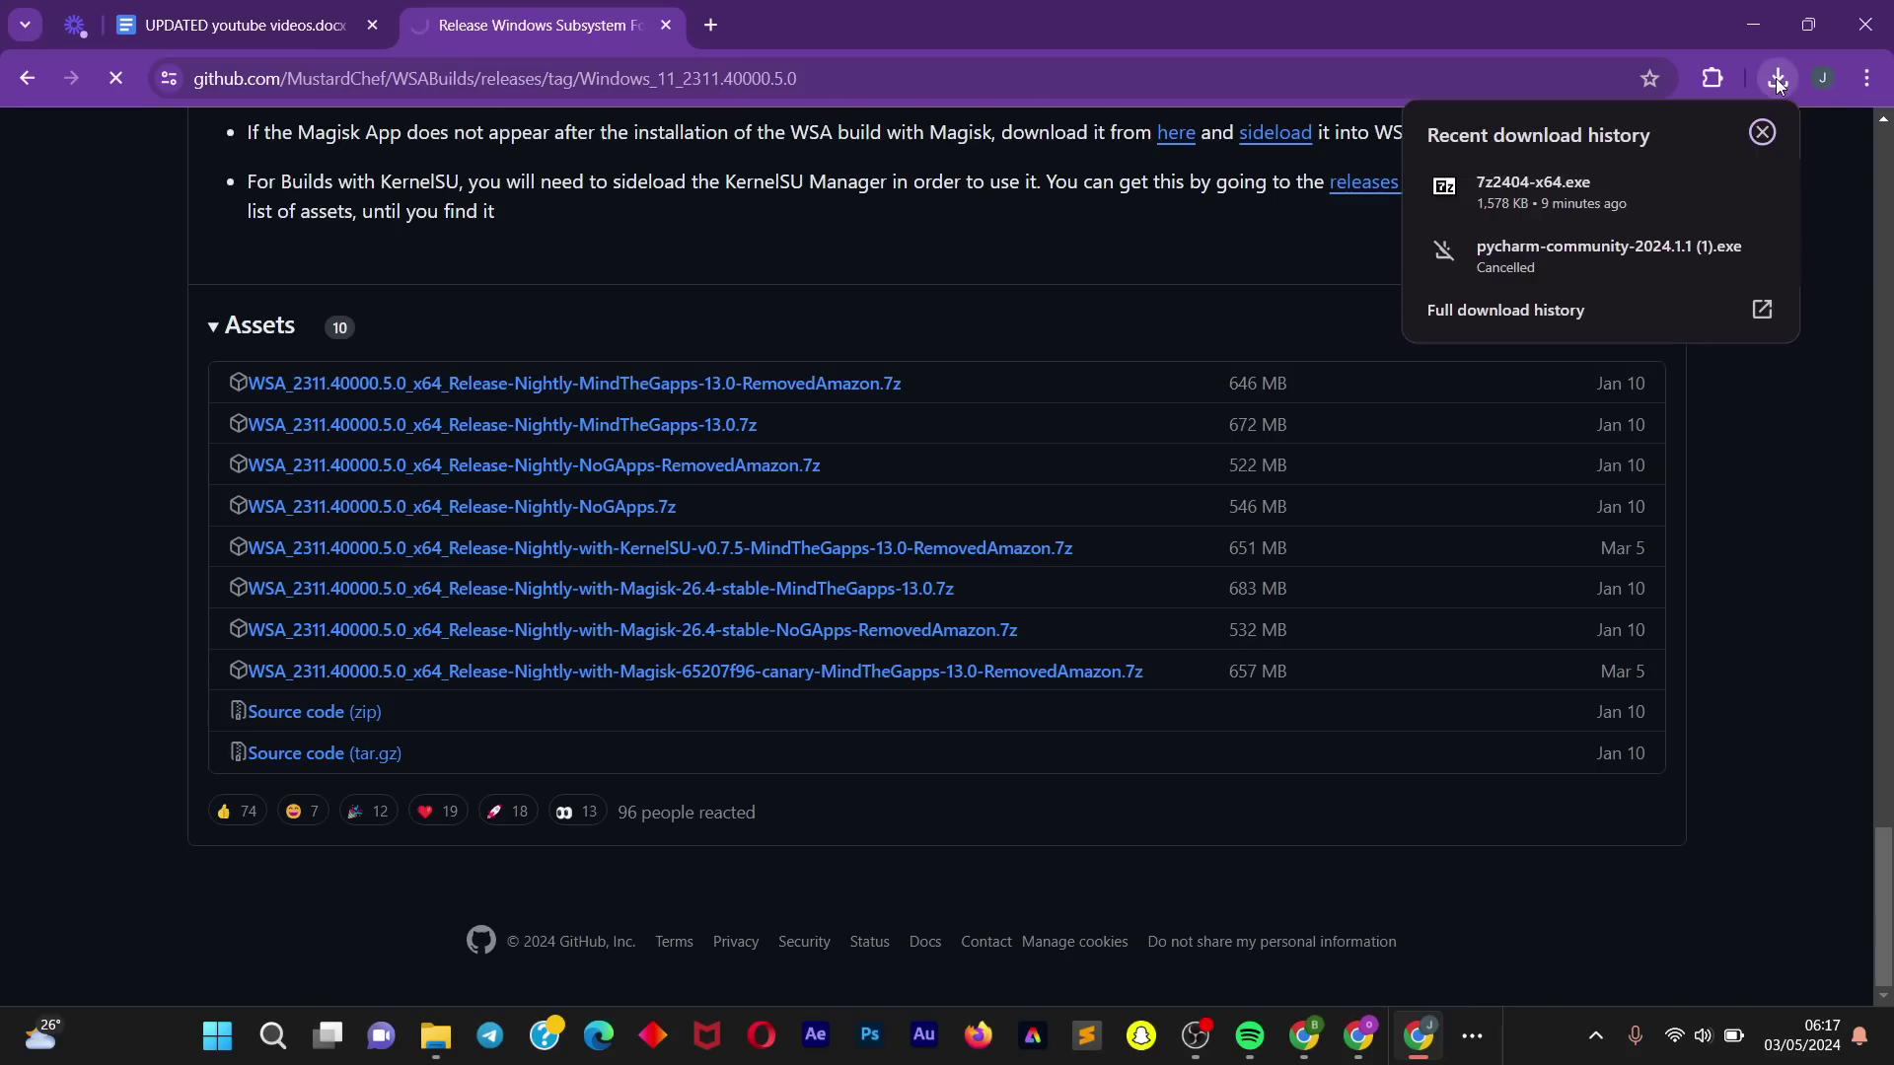
{"action": "left_click", "coordinate": [1762, 132]}
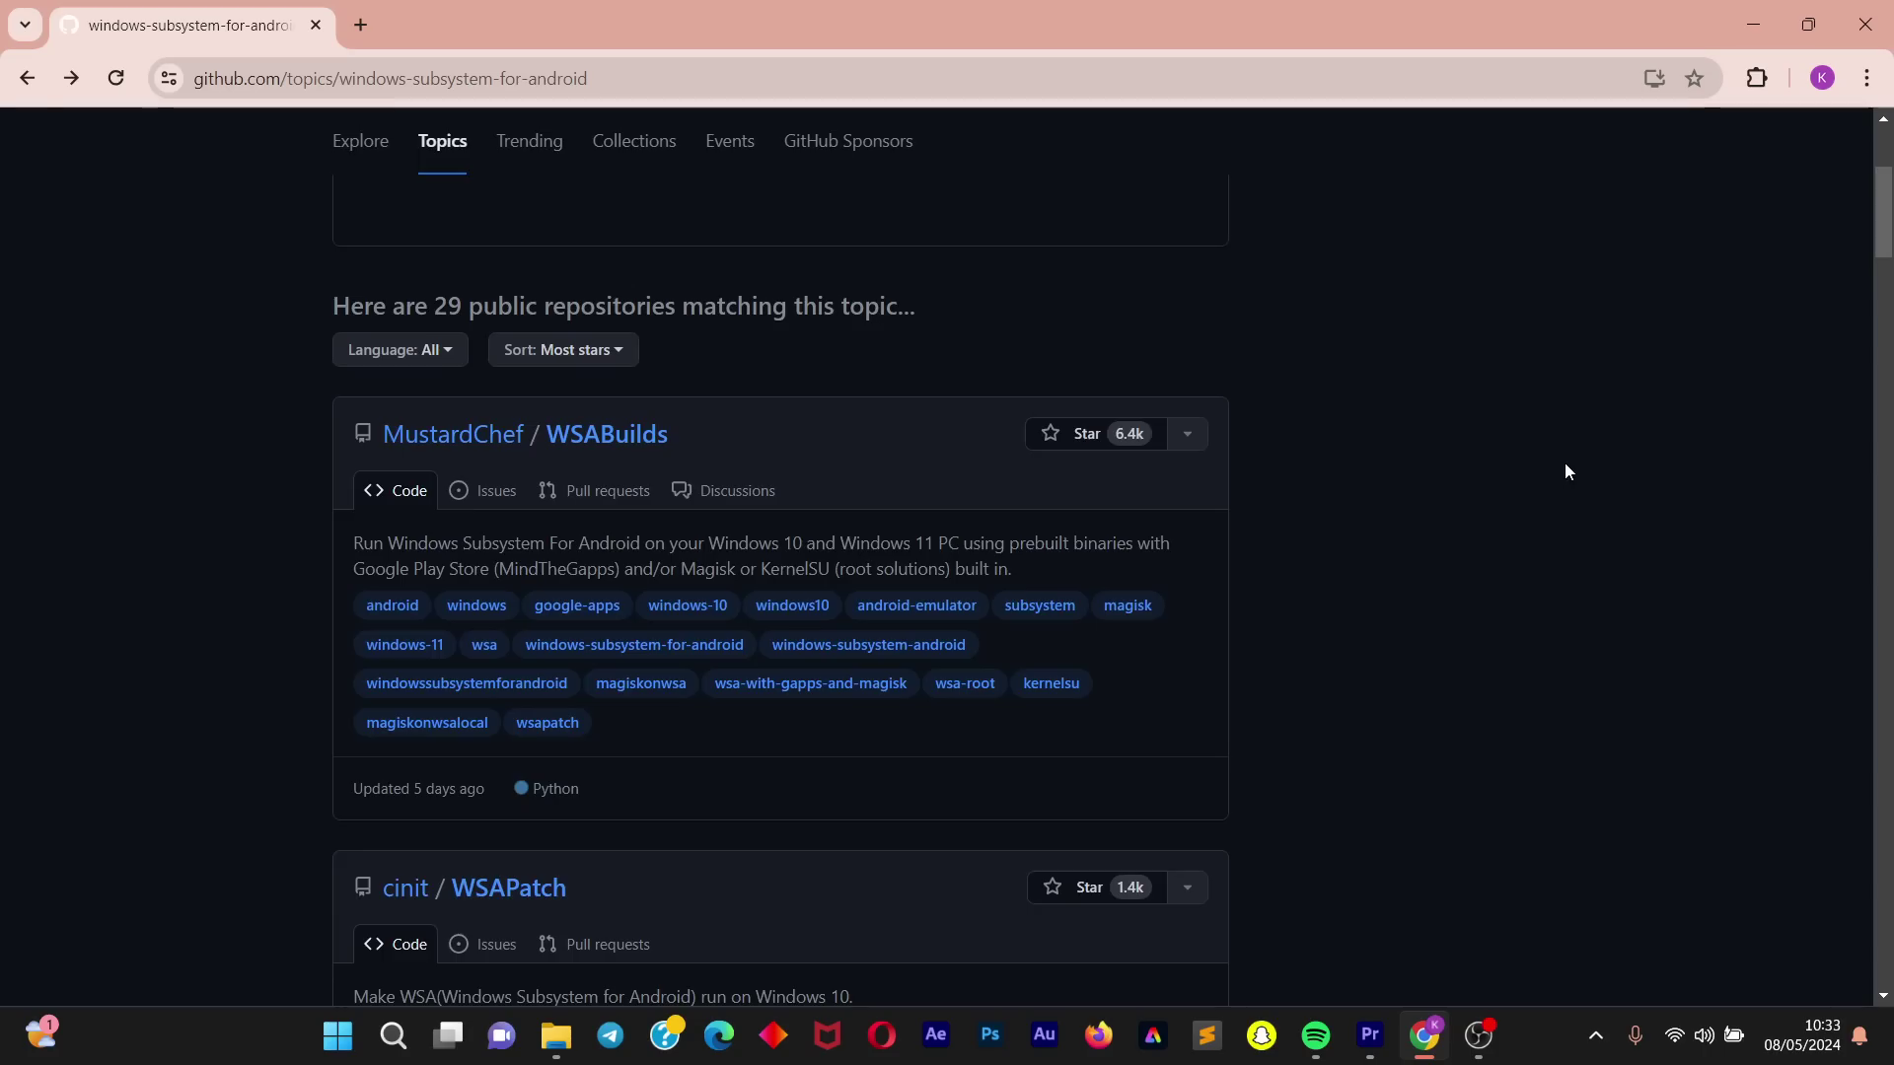
Step: Look over the Windows Subsystem for Android (WSA) topic page and open its MustardCheff/WSABuilds repository
{"action": "scroll", "coordinate": [1564, 471], "scroll_direction": "up", "scroll_amount": 5}
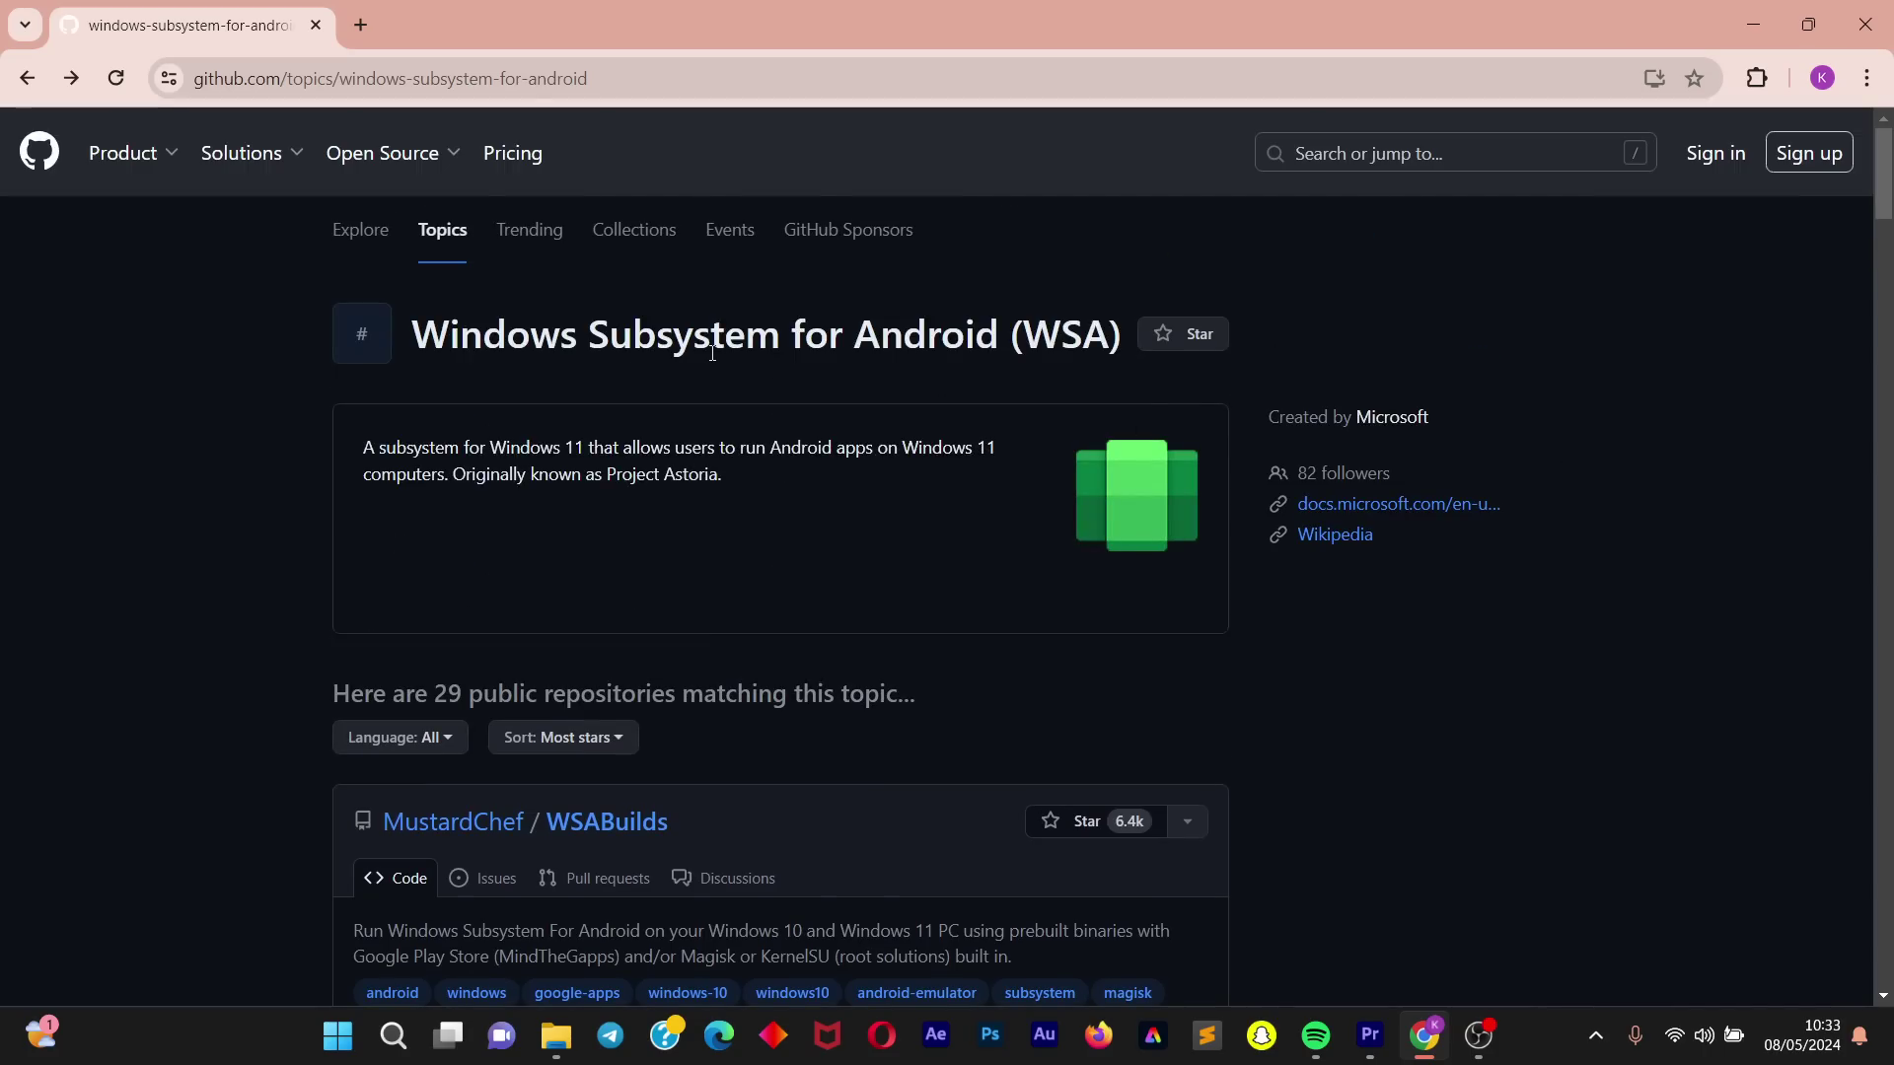
{"action": "scroll", "coordinate": [1351, 558], "scroll_direction": "down", "scroll_amount": 6}
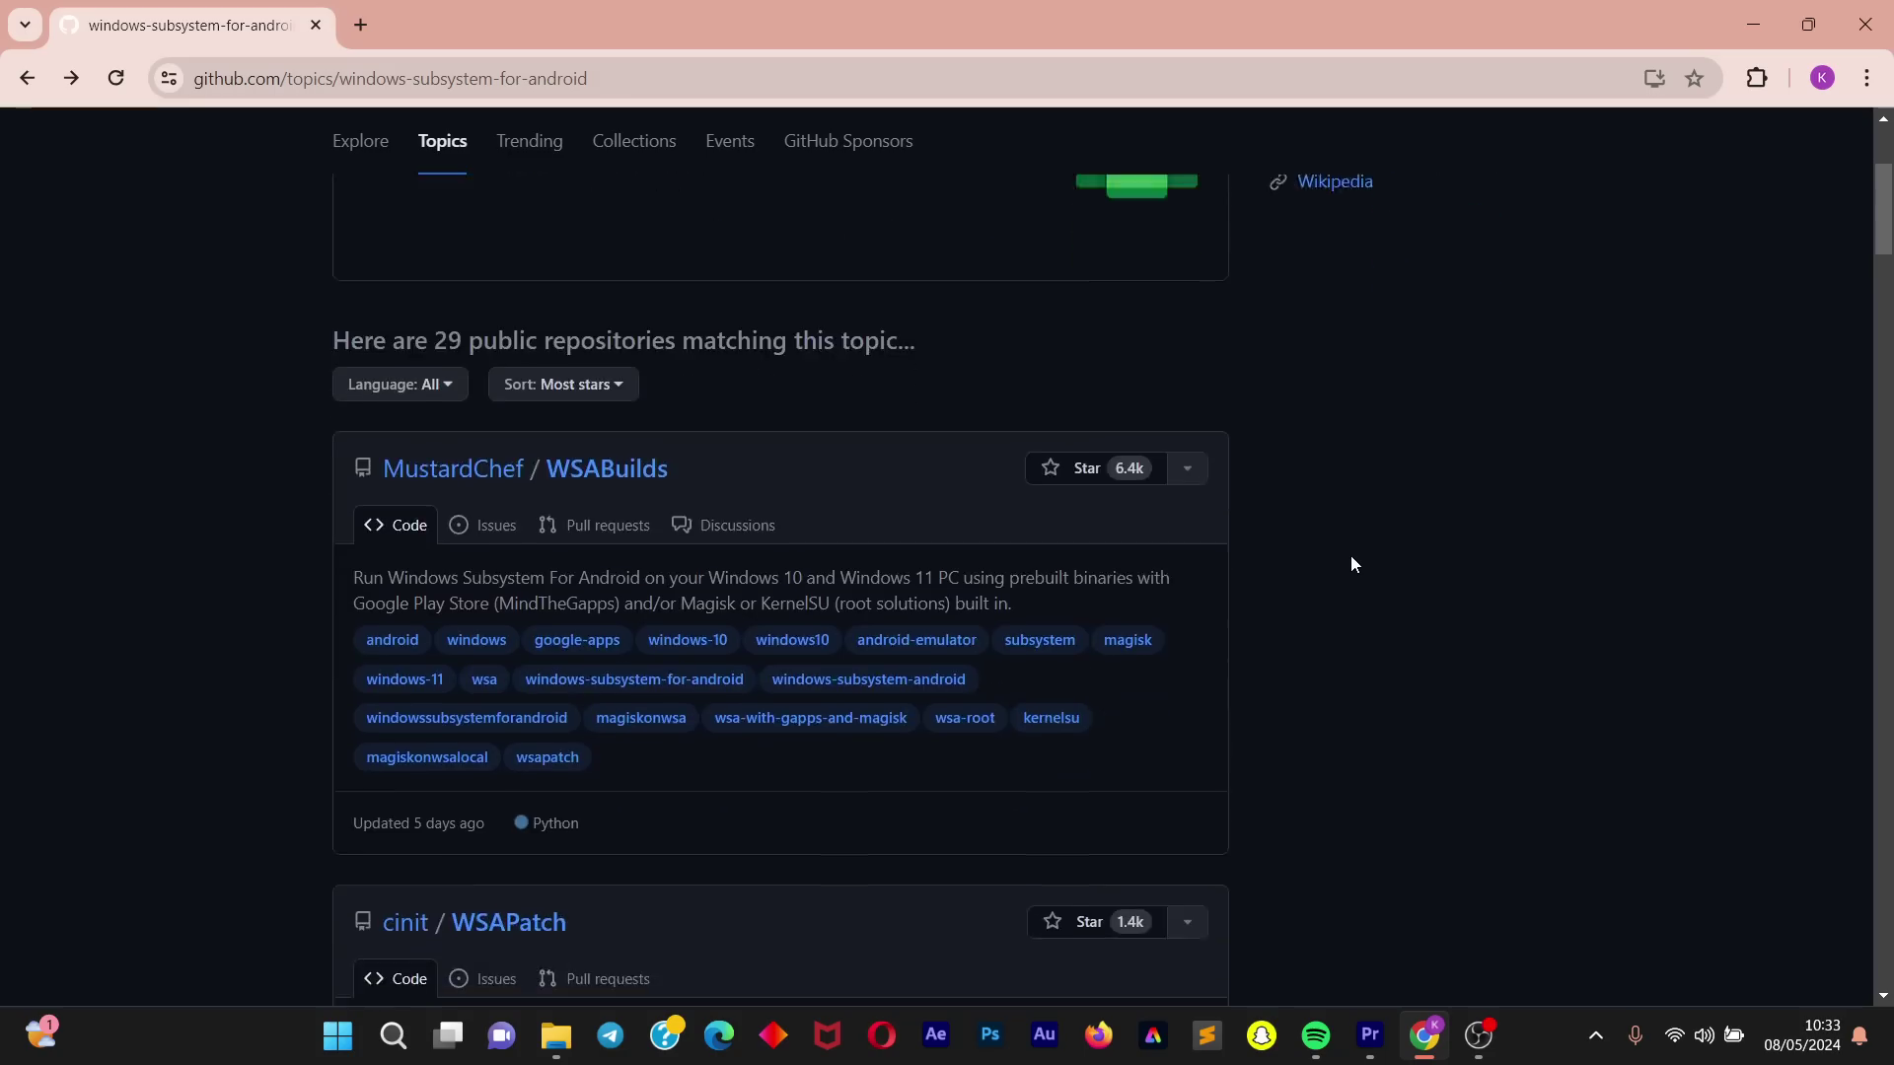
{"action": "scroll", "coordinate": [1352, 558], "scroll_direction": "up", "scroll_amount": 3}
{"action": "scroll", "coordinate": [1351, 556], "scroll_direction": "up", "scroll_amount": 4}
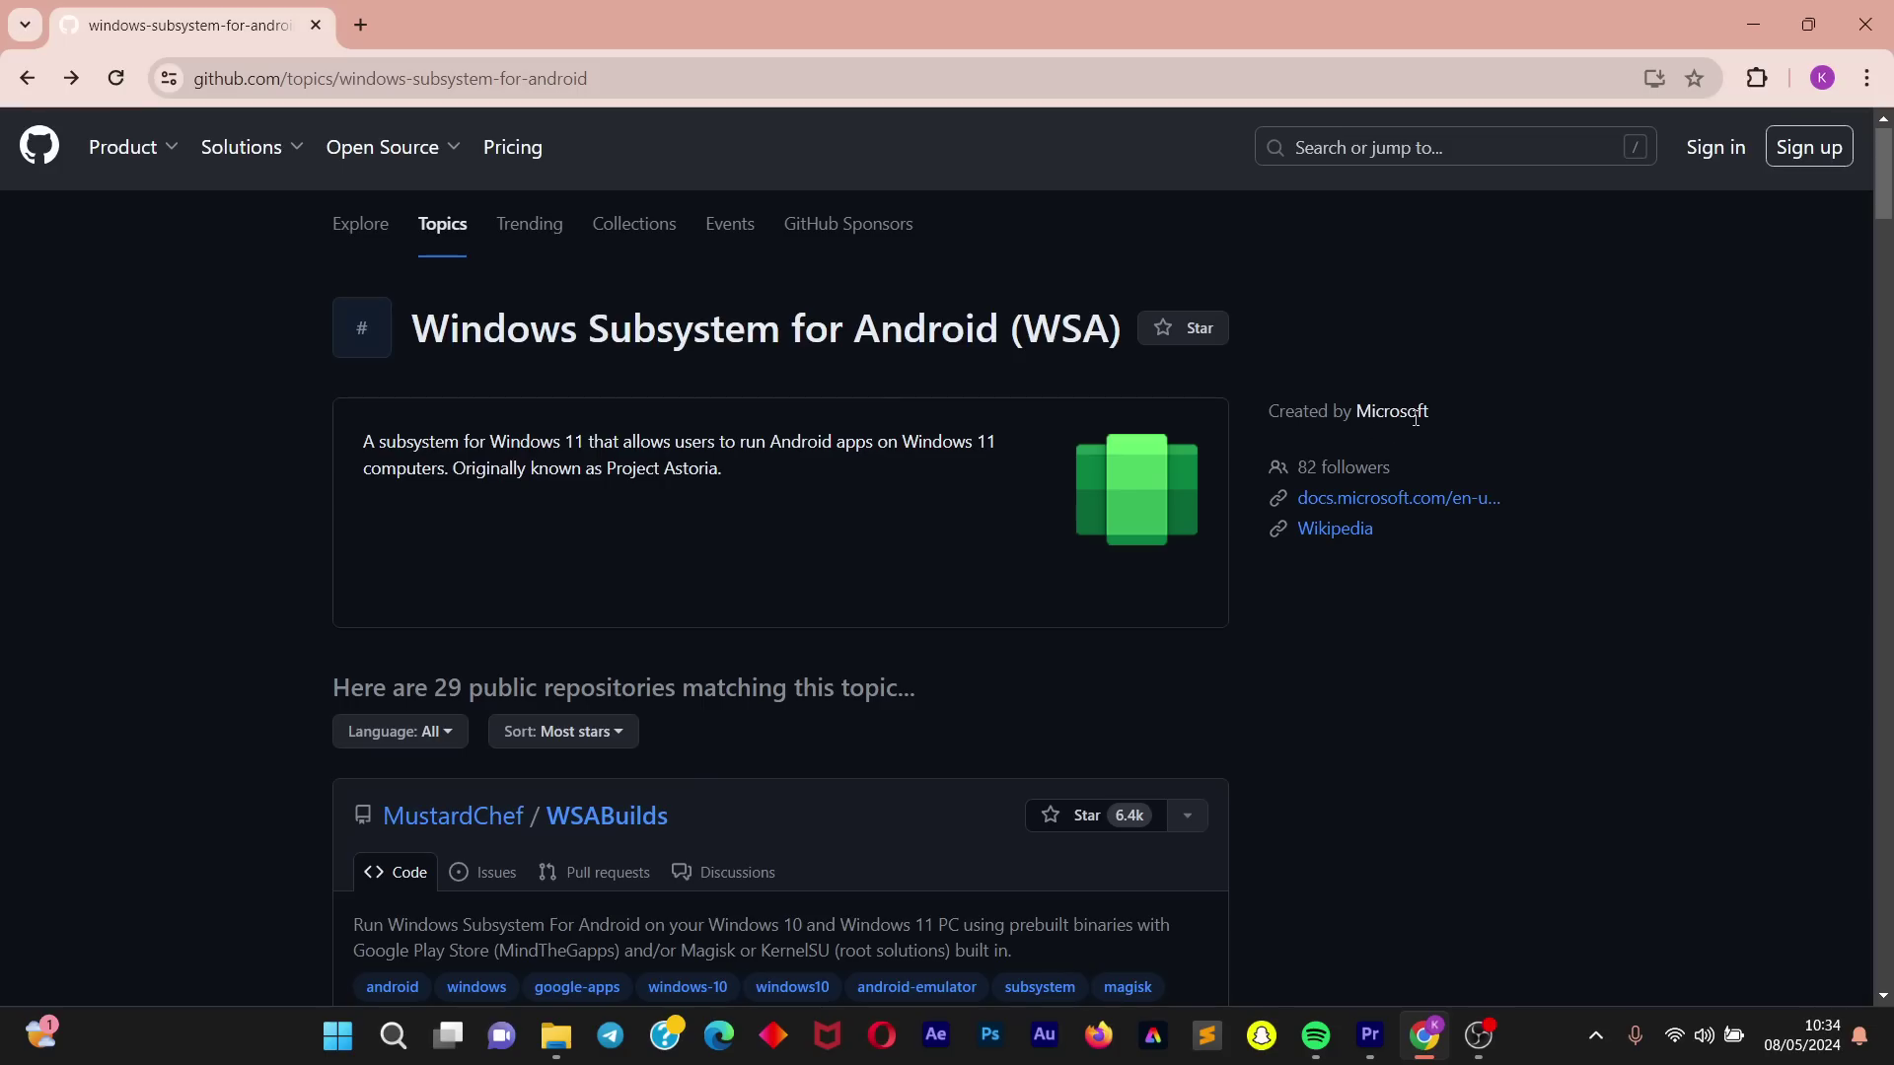
{"action": "scroll", "coordinate": [1387, 414], "scroll_direction": "down", "scroll_amount": 3}
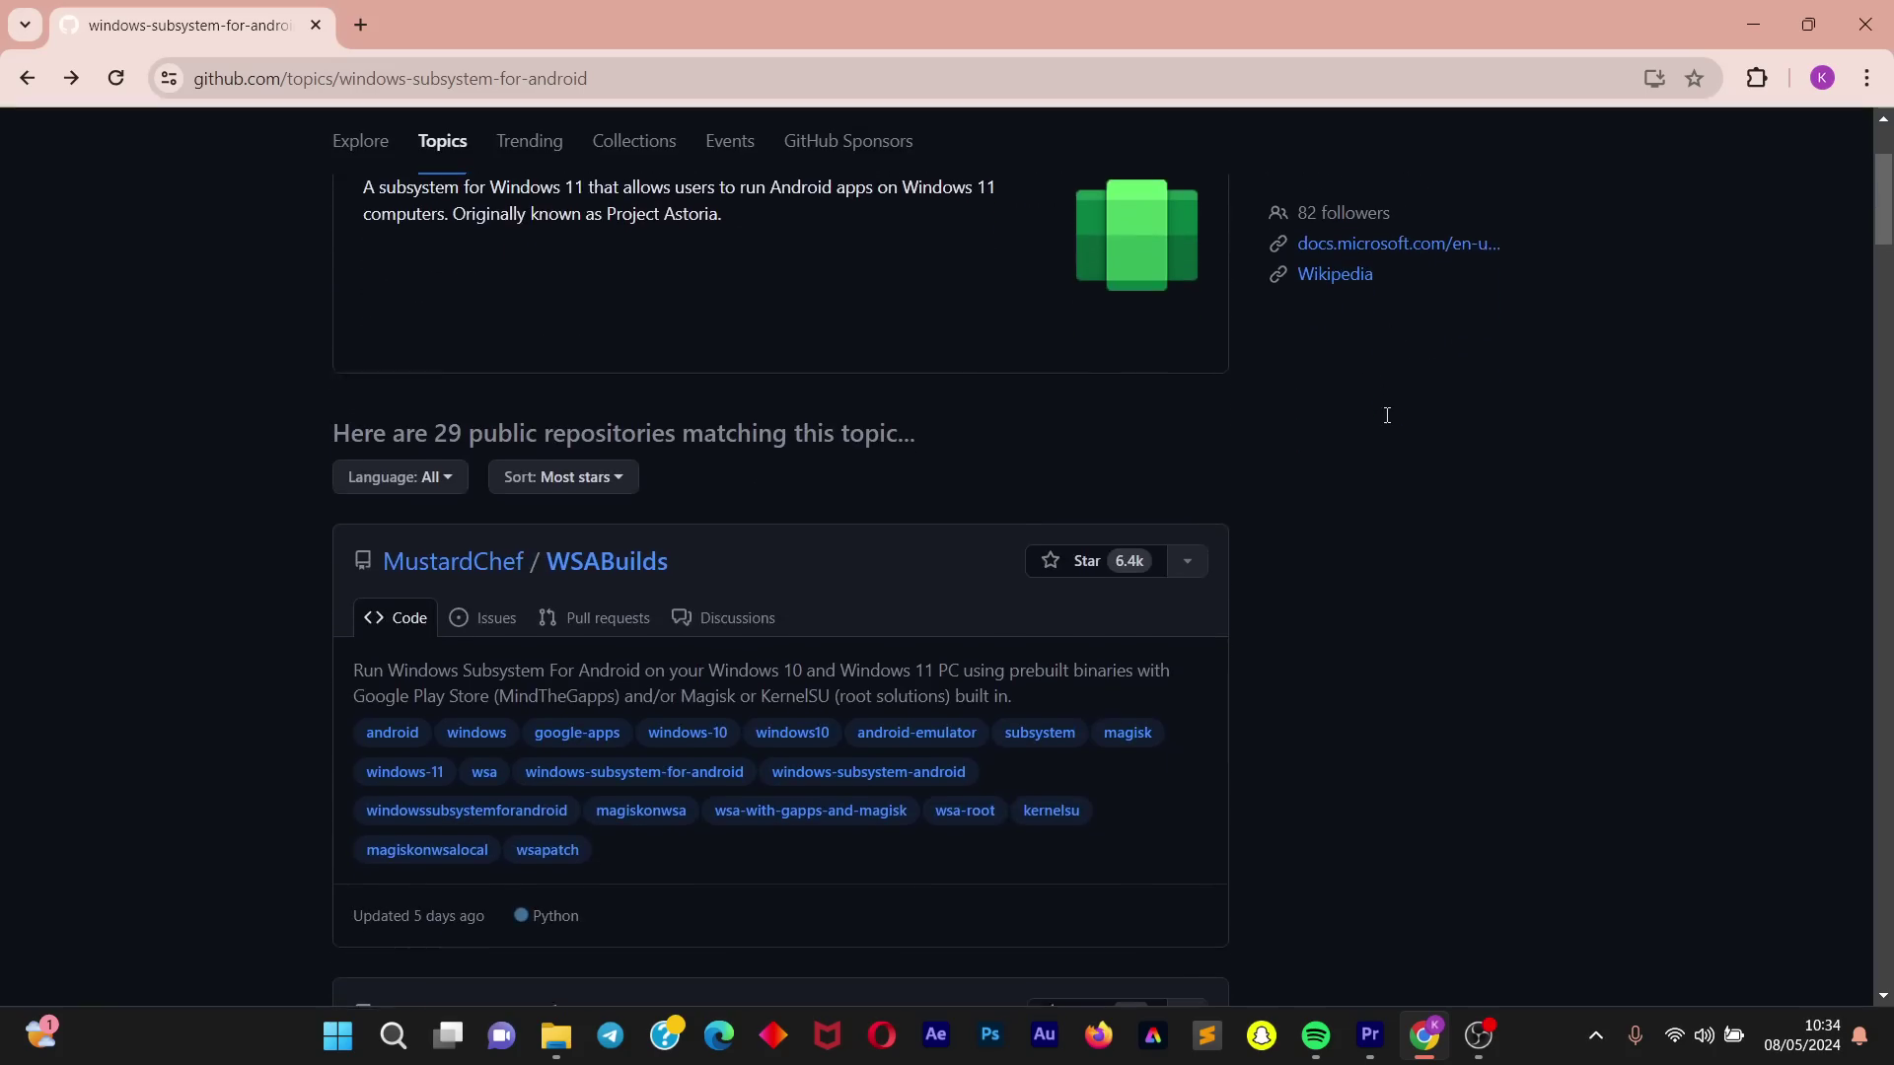
{"action": "scroll", "coordinate": [1422, 558], "scroll_direction": "down", "scroll_amount": 3}
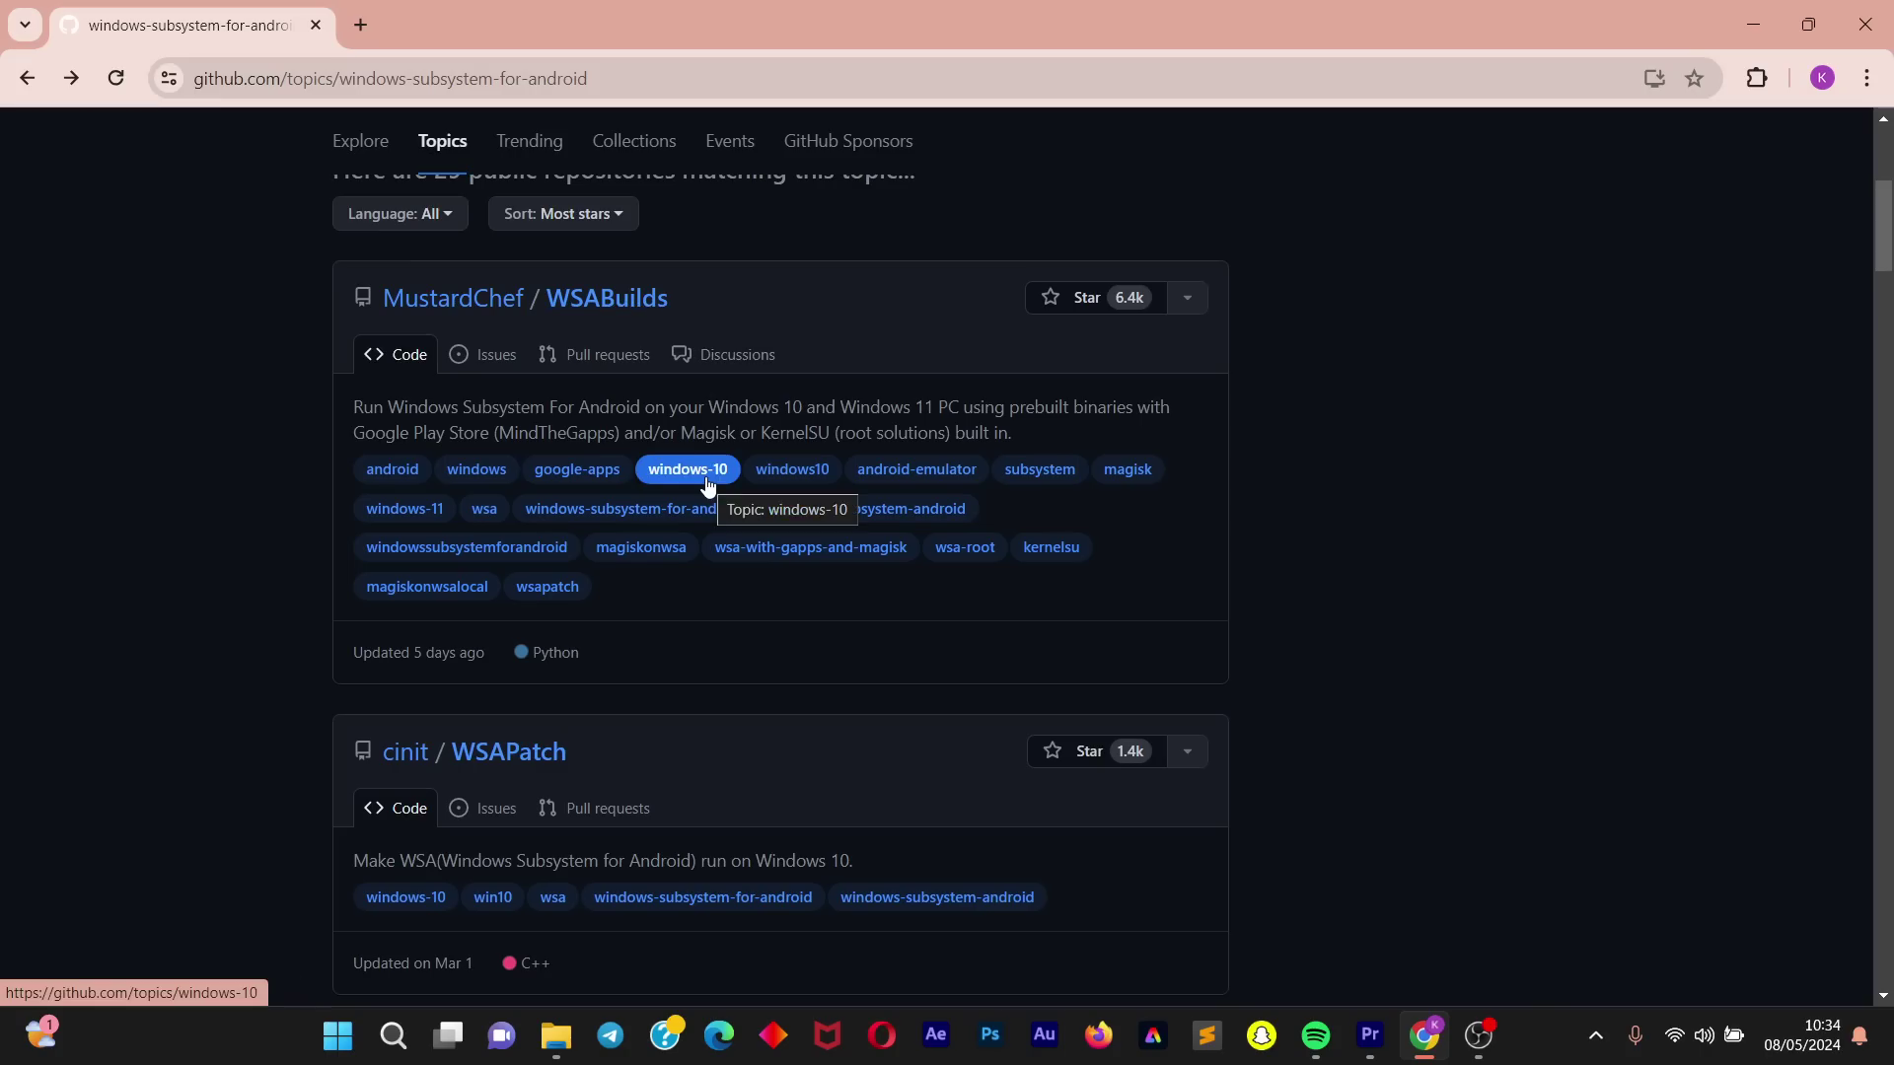
{"action": "left_click", "coordinate": [624, 304]}
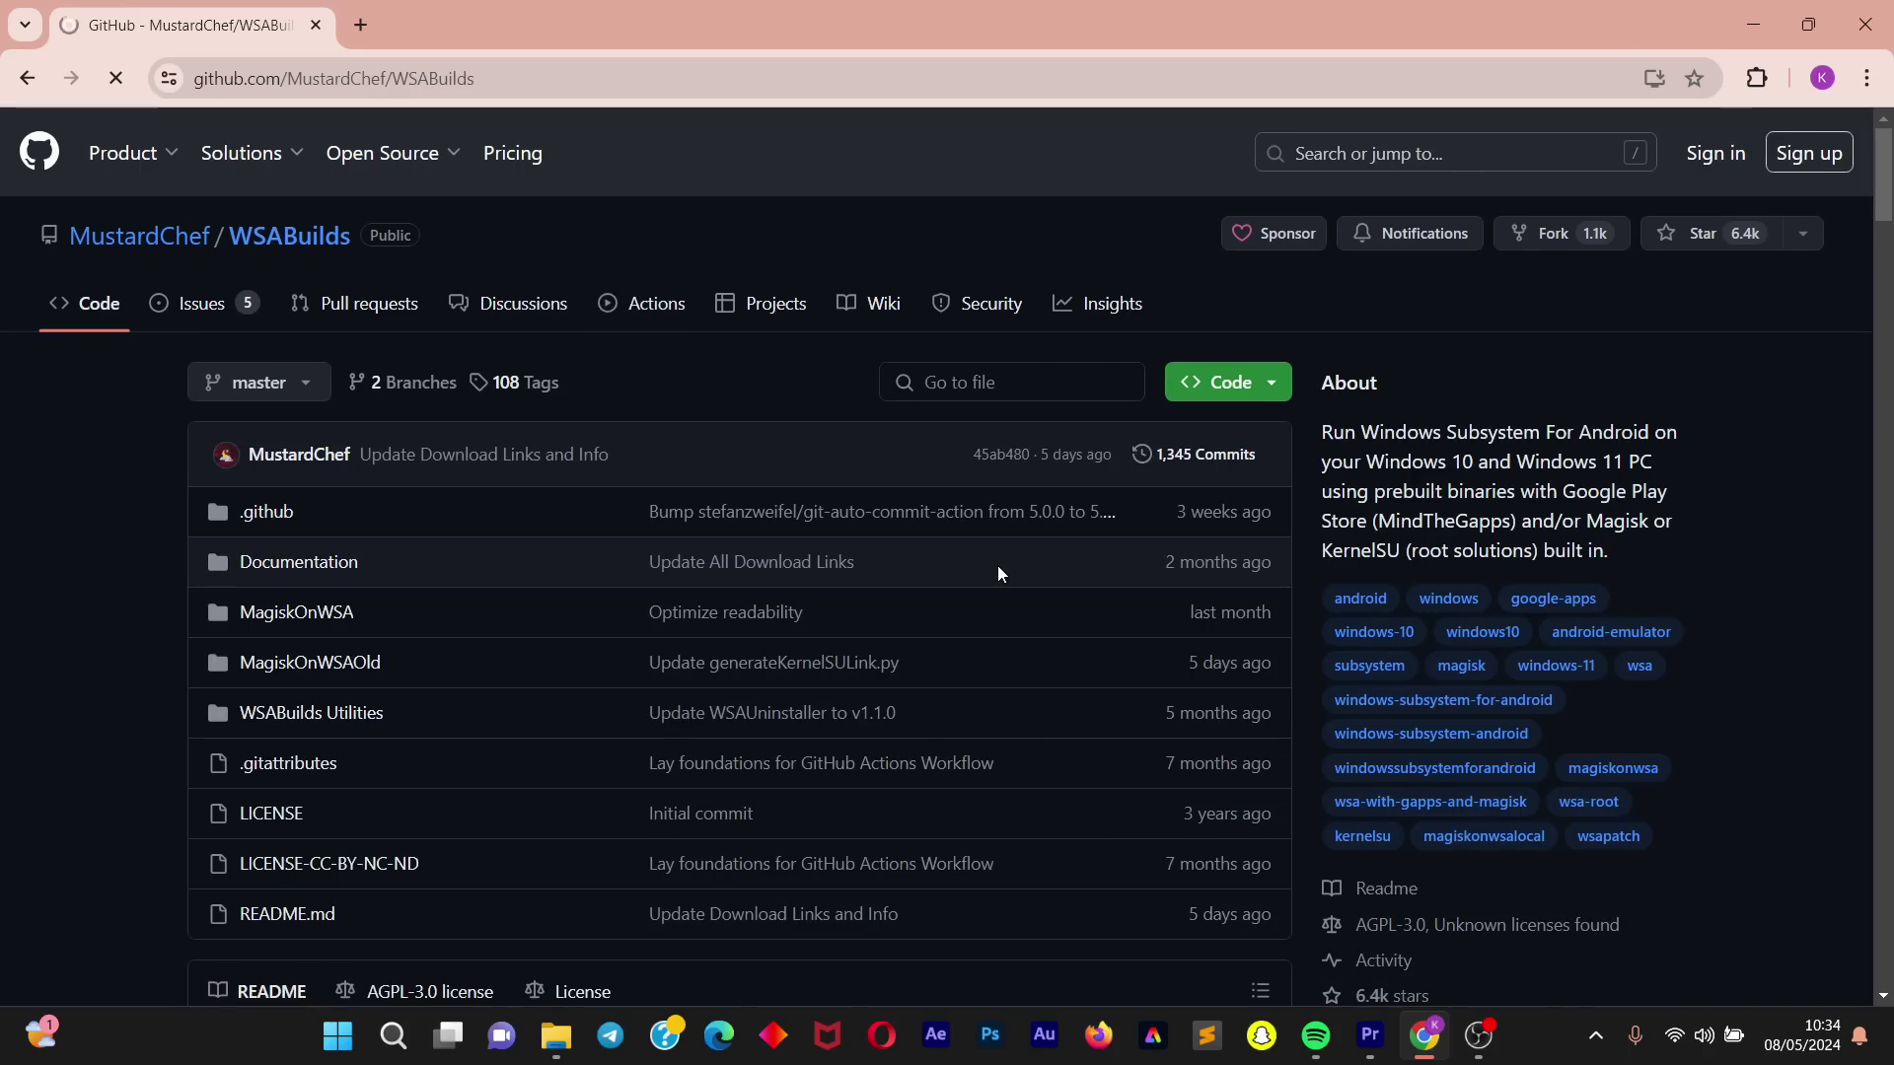
Step: Examine the README's Windows 11 and Windows 10 download options and the requirements table for running WSA
{"action": "scroll", "coordinate": [997, 573], "scroll_direction": "down", "scroll_amount": 10}
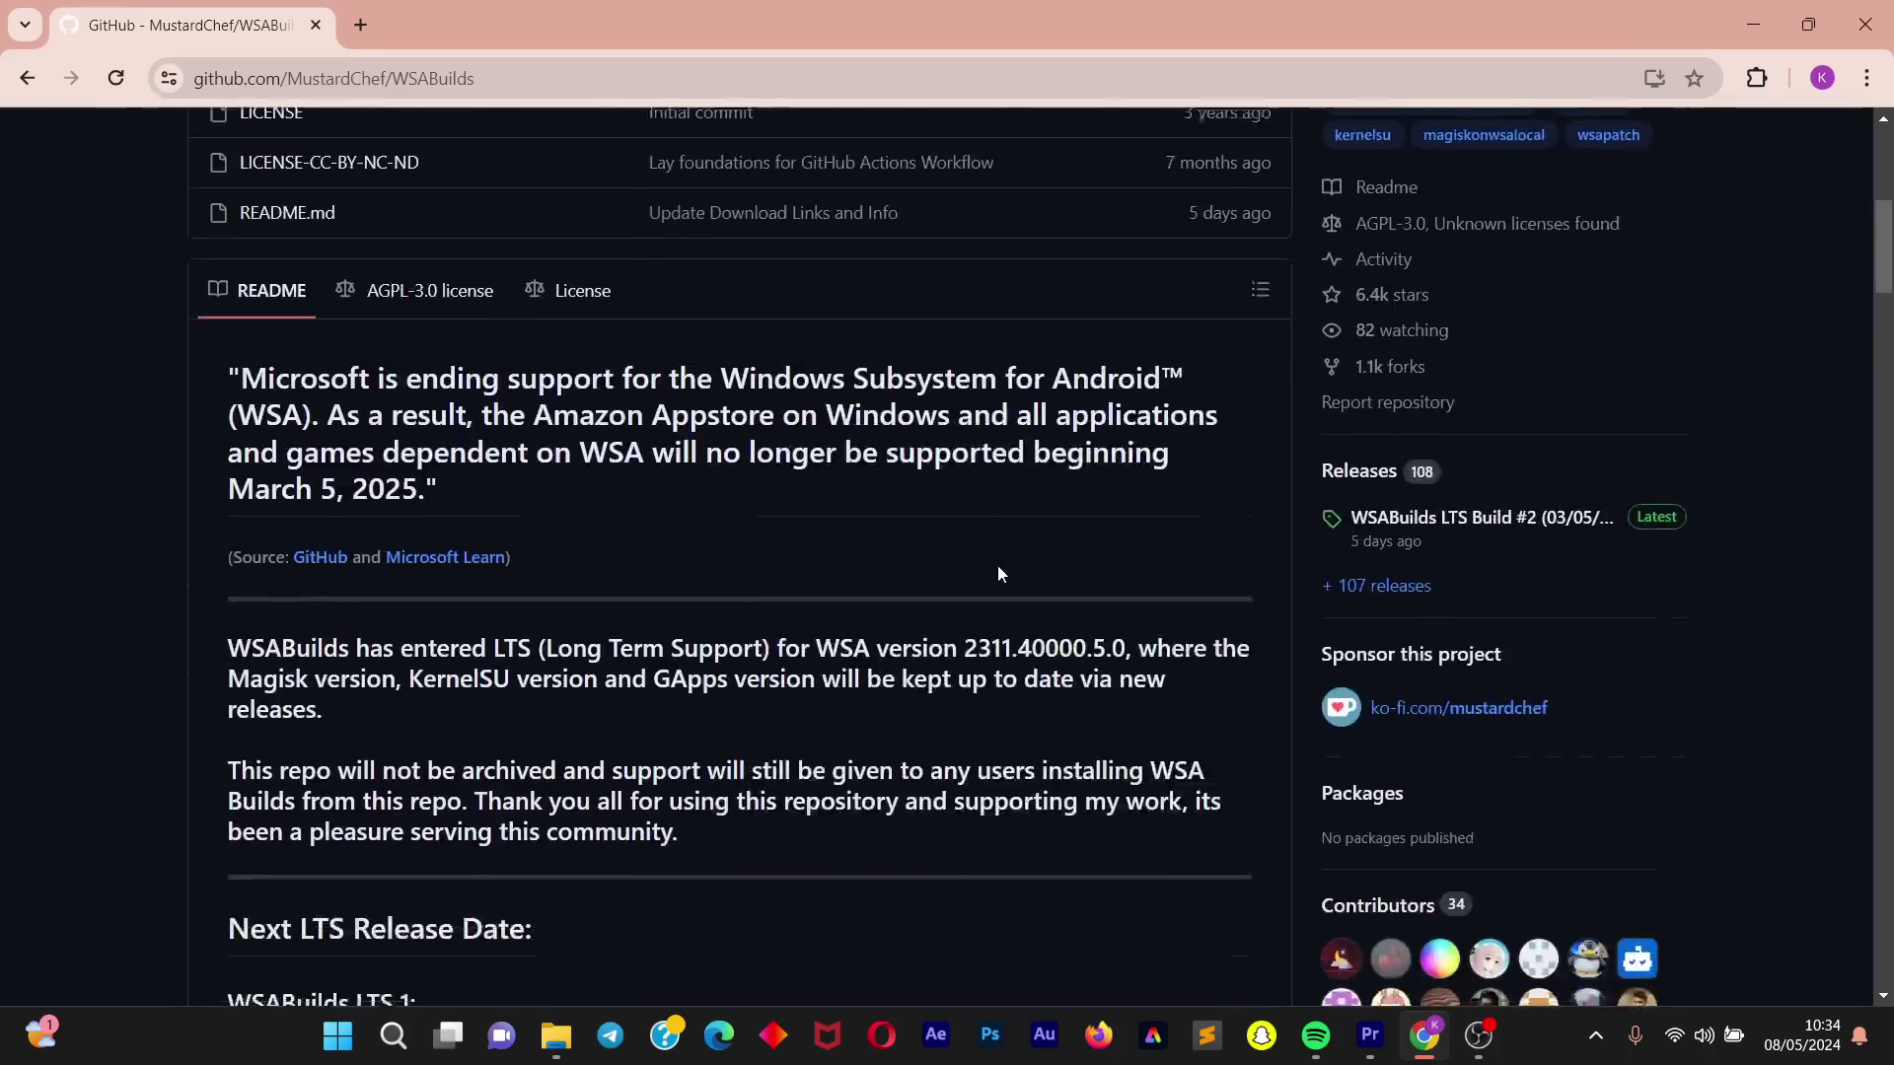
{"action": "scroll", "coordinate": [997, 573], "scroll_direction": "down", "scroll_amount": 8}
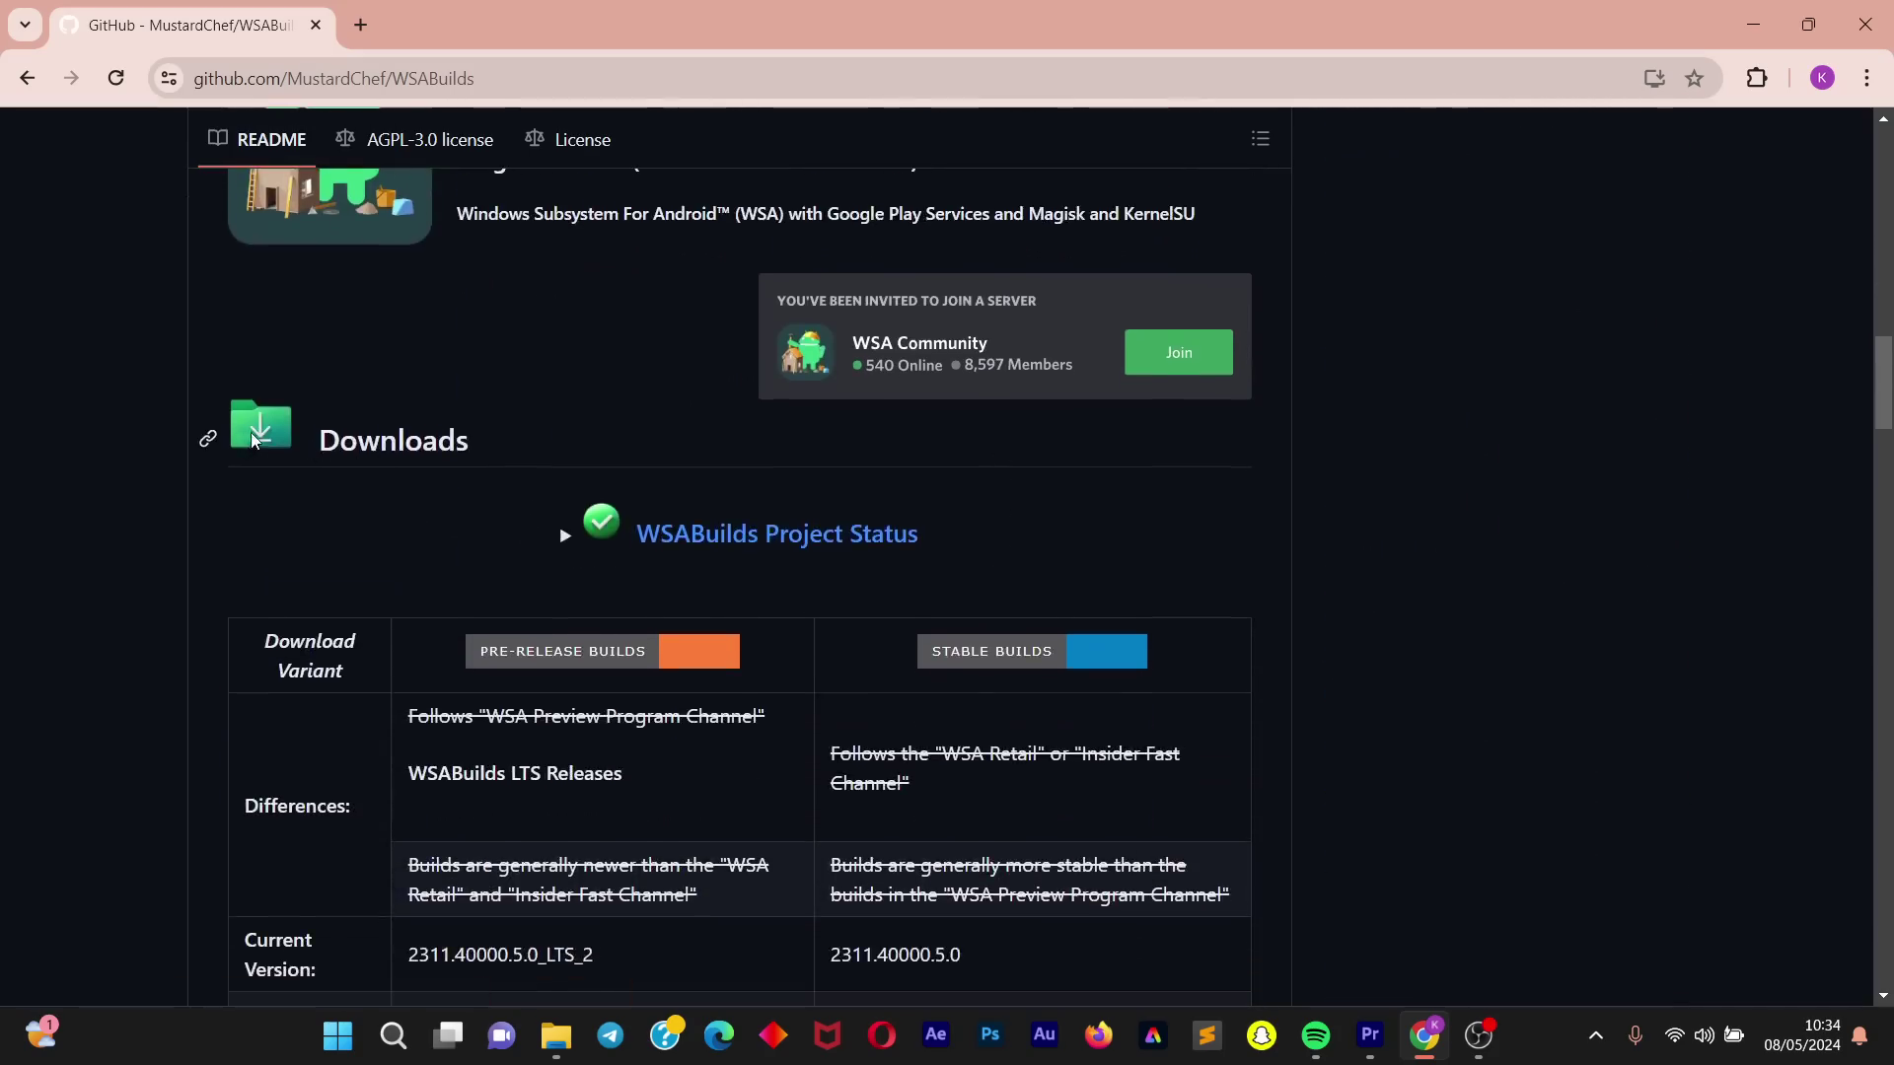
{"action": "scroll", "coordinate": [633, 740], "scroll_direction": "down", "scroll_amount": 6}
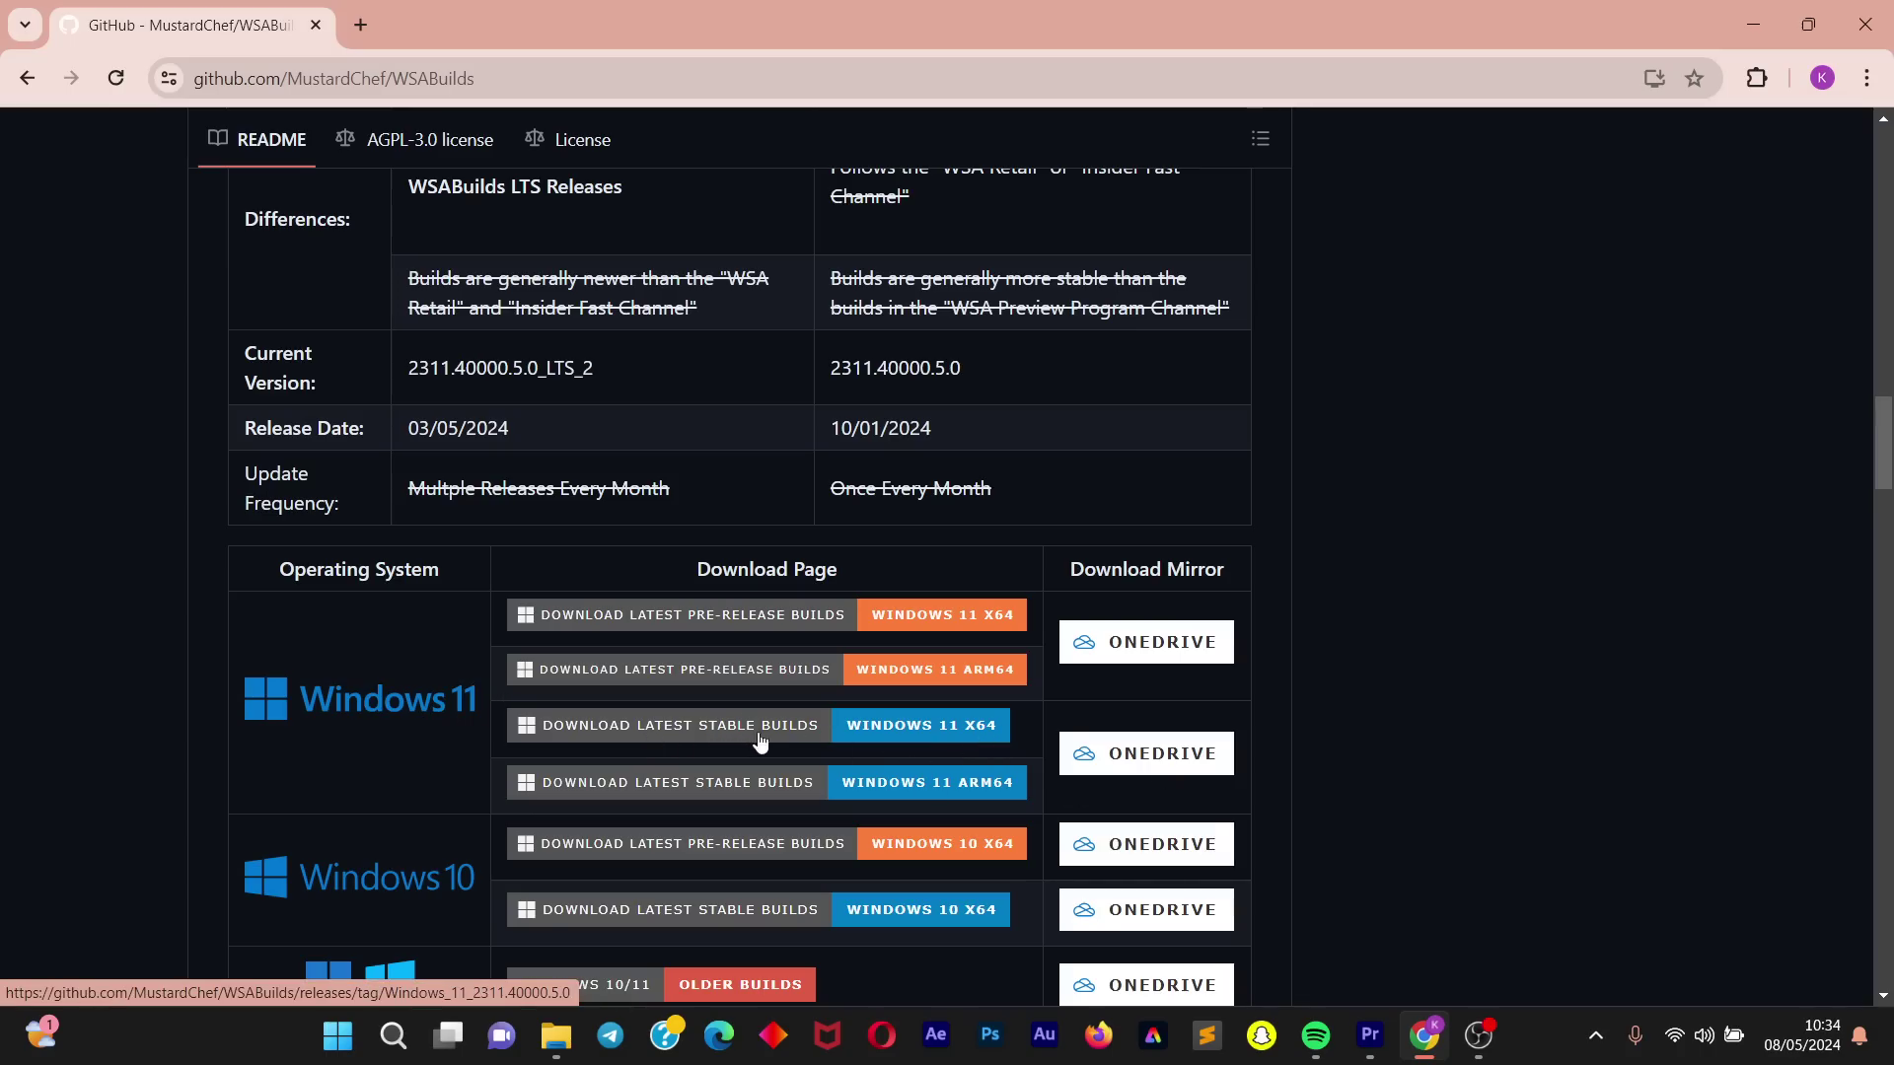
{"action": "scroll", "coordinate": [881, 730], "scroll_direction": "down", "scroll_amount": 2}
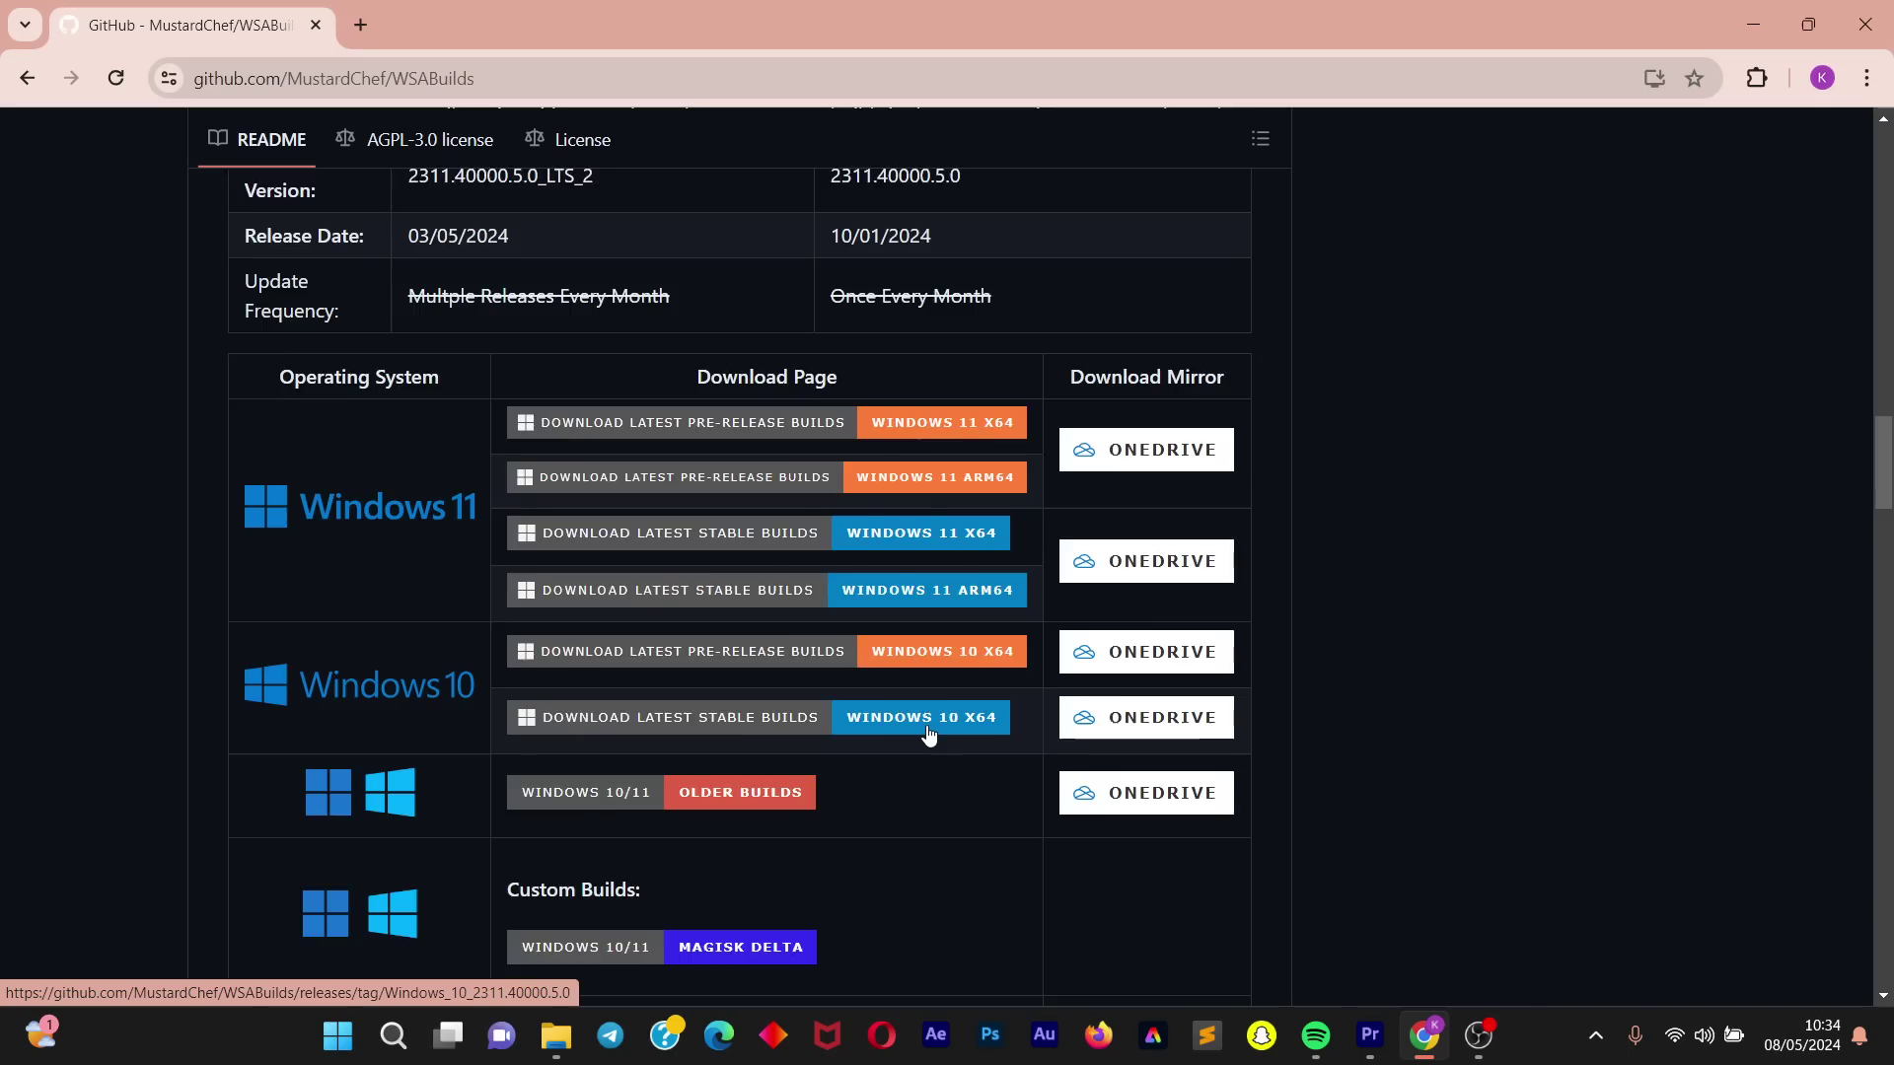
{"action": "scroll", "coordinate": [926, 727], "scroll_direction": "down", "scroll_amount": 4}
{"action": "scroll", "coordinate": [926, 734], "scroll_direction": "up", "scroll_amount": 7}
{"action": "scroll", "coordinate": [926, 734], "scroll_direction": "down", "scroll_amount": 10}
{"action": "scroll", "coordinate": [928, 726], "scroll_direction": "down", "scroll_amount": 2}
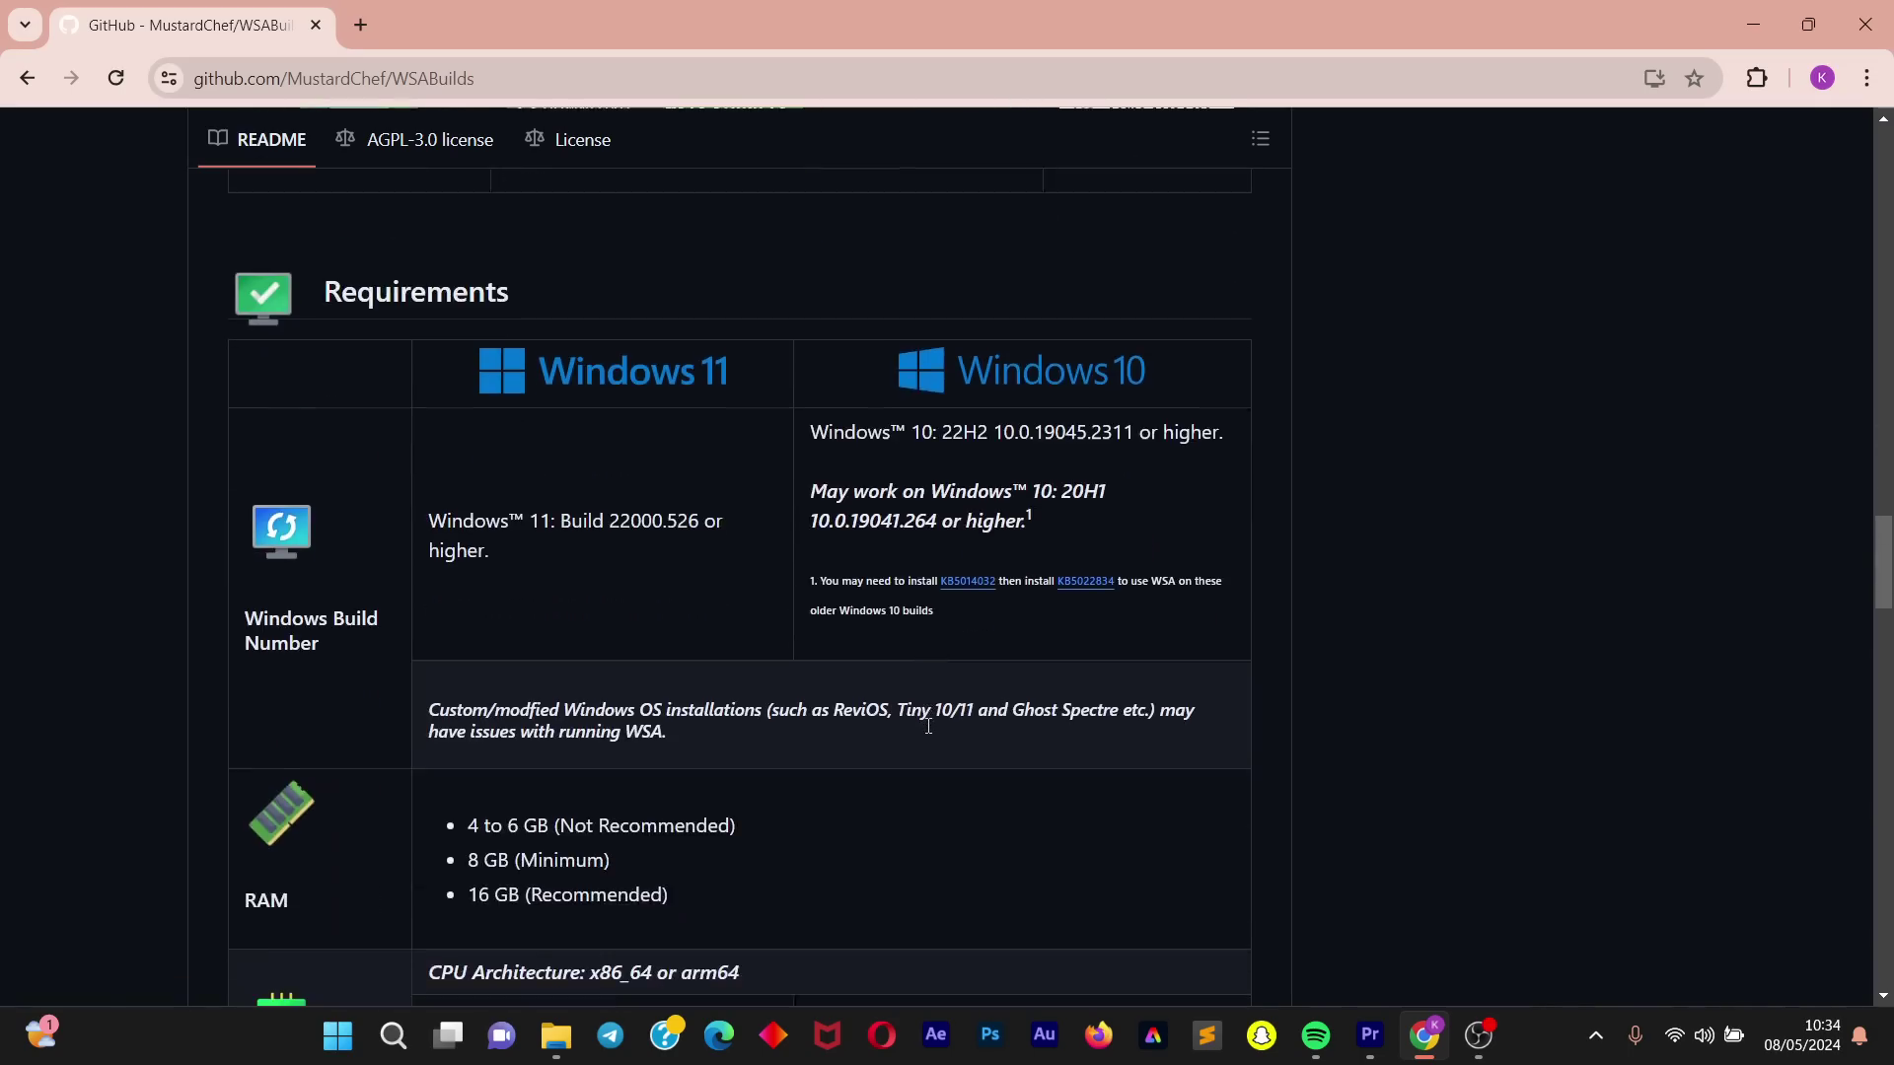
{"action": "scroll", "coordinate": [762, 633], "scroll_direction": "up", "scroll_amount": 1}
{"action": "scroll", "coordinate": [761, 633], "scroll_direction": "down", "scroll_amount": 1}
{"action": "scroll", "coordinate": [761, 633], "scroll_direction": "up", "scroll_amount": 9}
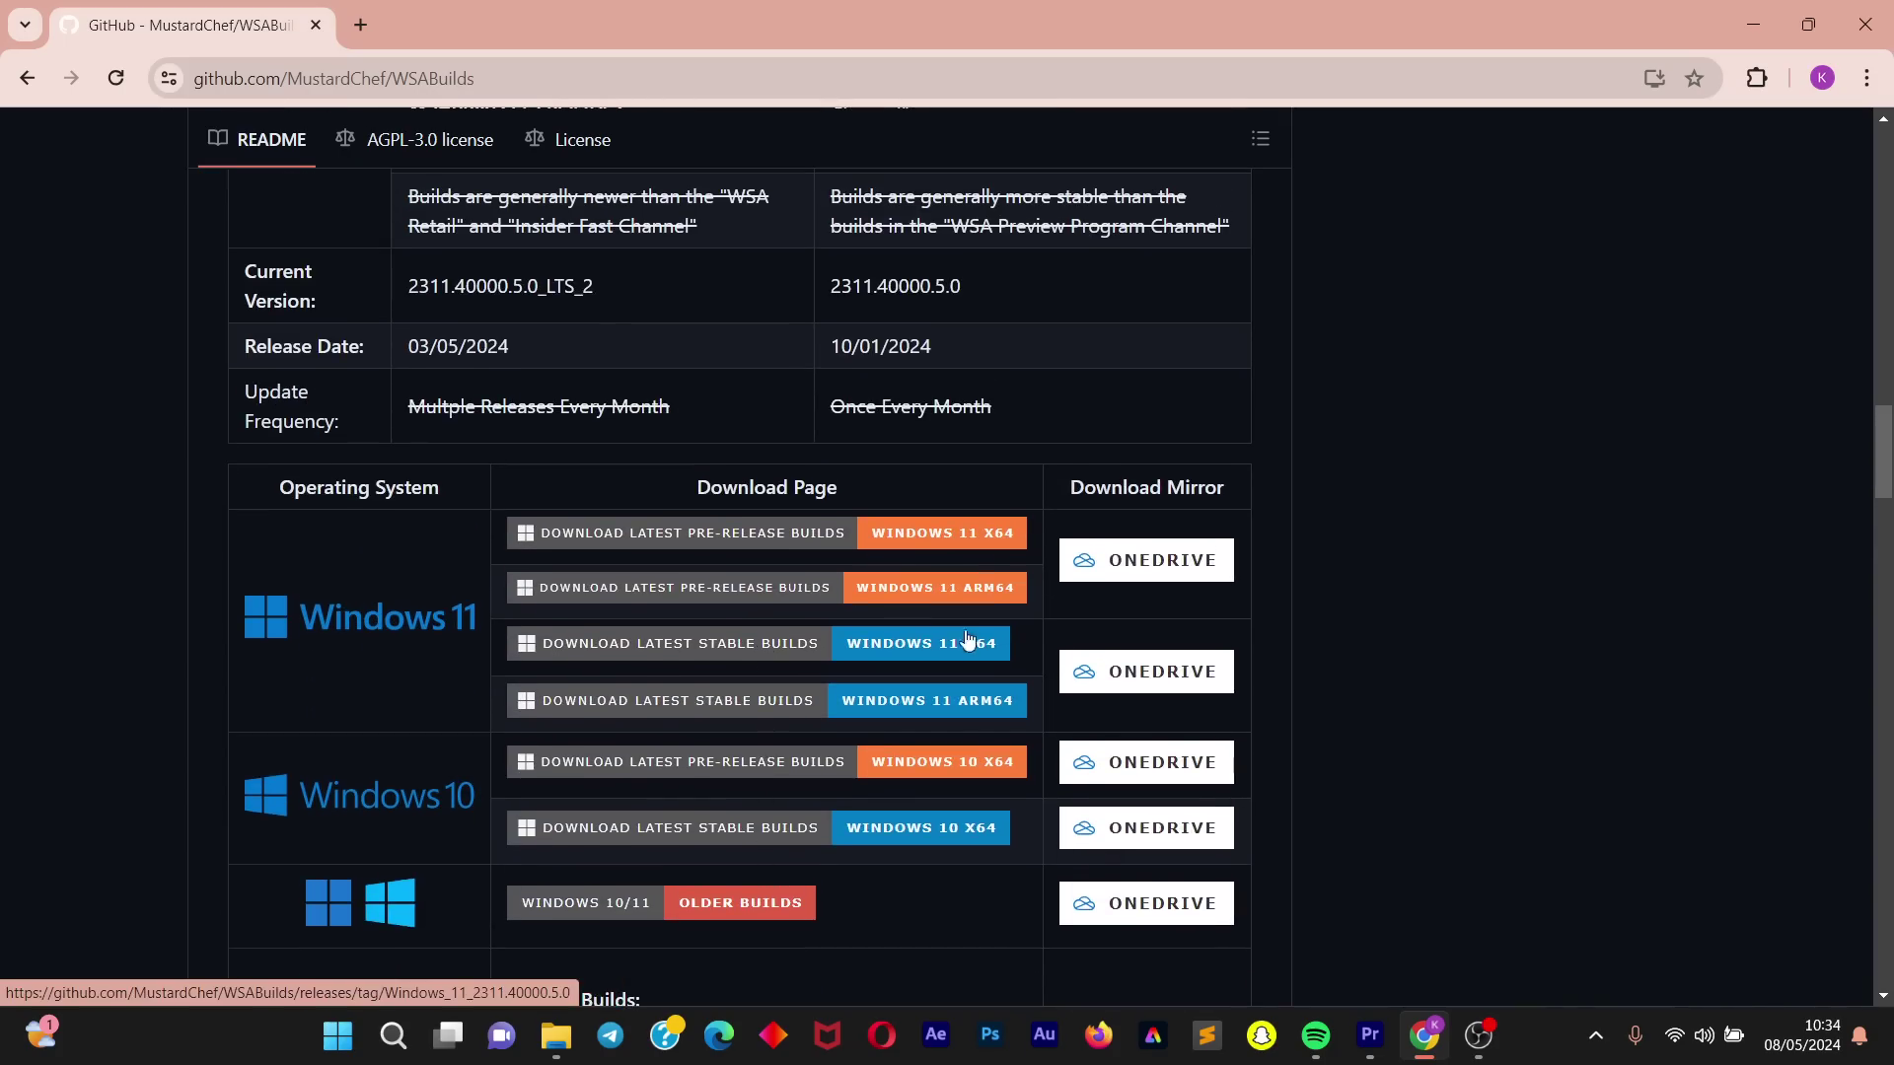
Step: From the stable Windows 11 x64 release, download WSA_2311.40000.5.0_x64_Release-Nightly-MindTheGapps-13.0-RemovedAmazon.7z and view its download progress
{"action": "left_click", "coordinate": [908, 645]}
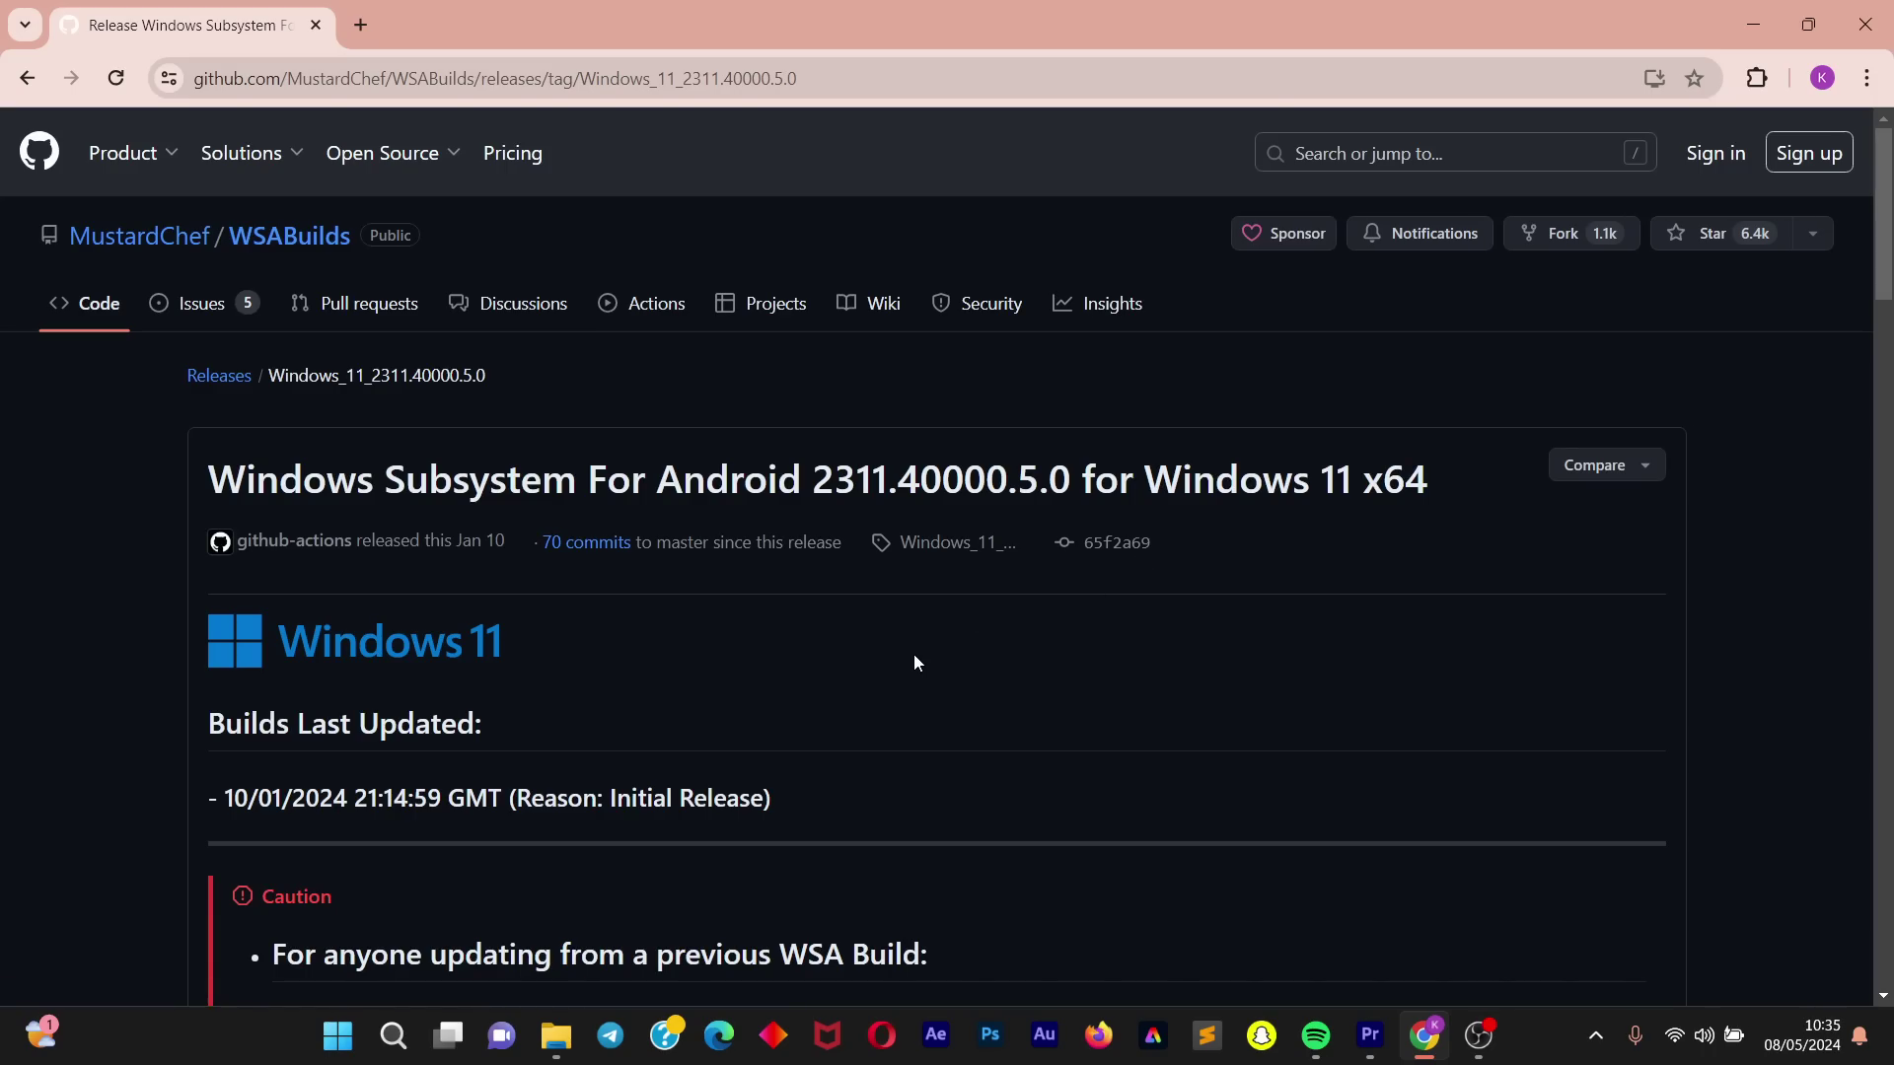
{"action": "scroll", "coordinate": [913, 654], "scroll_direction": "down", "scroll_amount": 5}
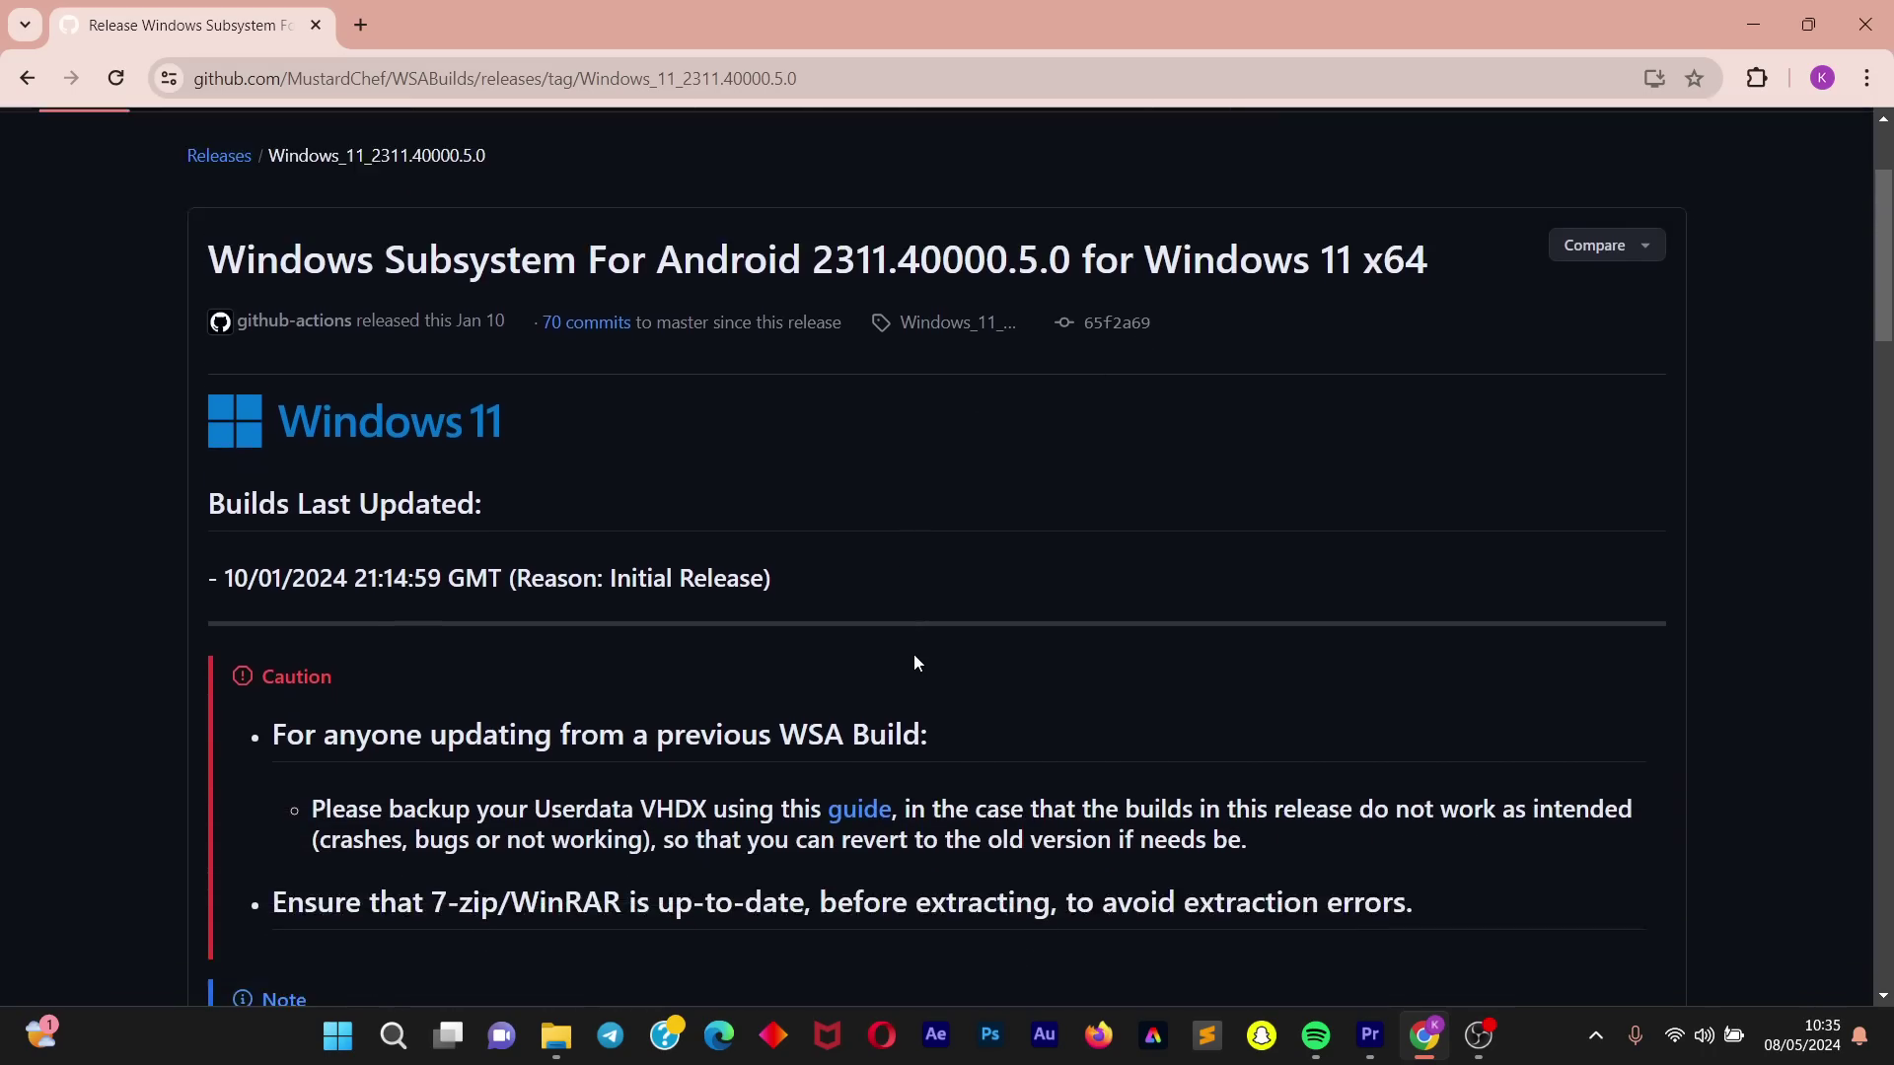
{"action": "scroll", "coordinate": [913, 654], "scroll_direction": "down", "scroll_amount": 12}
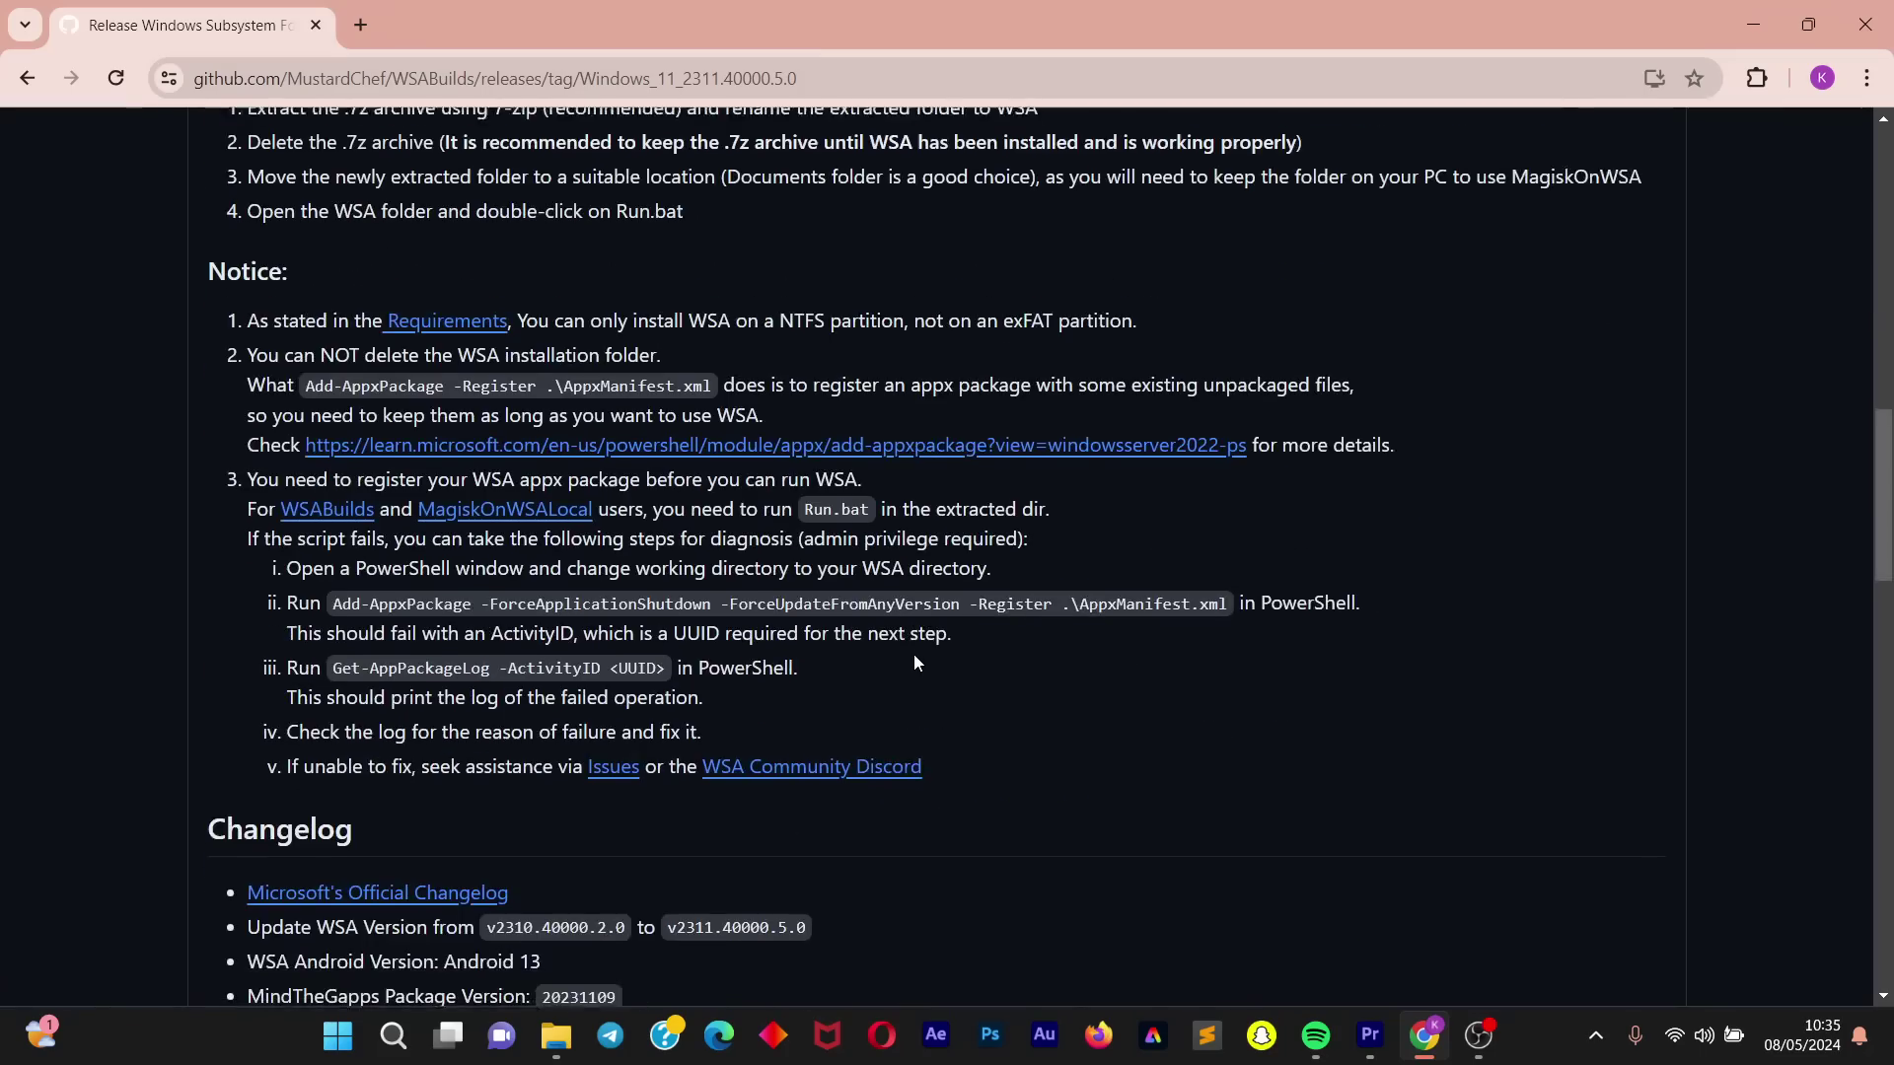
{"action": "scroll", "coordinate": [913, 654], "scroll_direction": "down", "scroll_amount": 20}
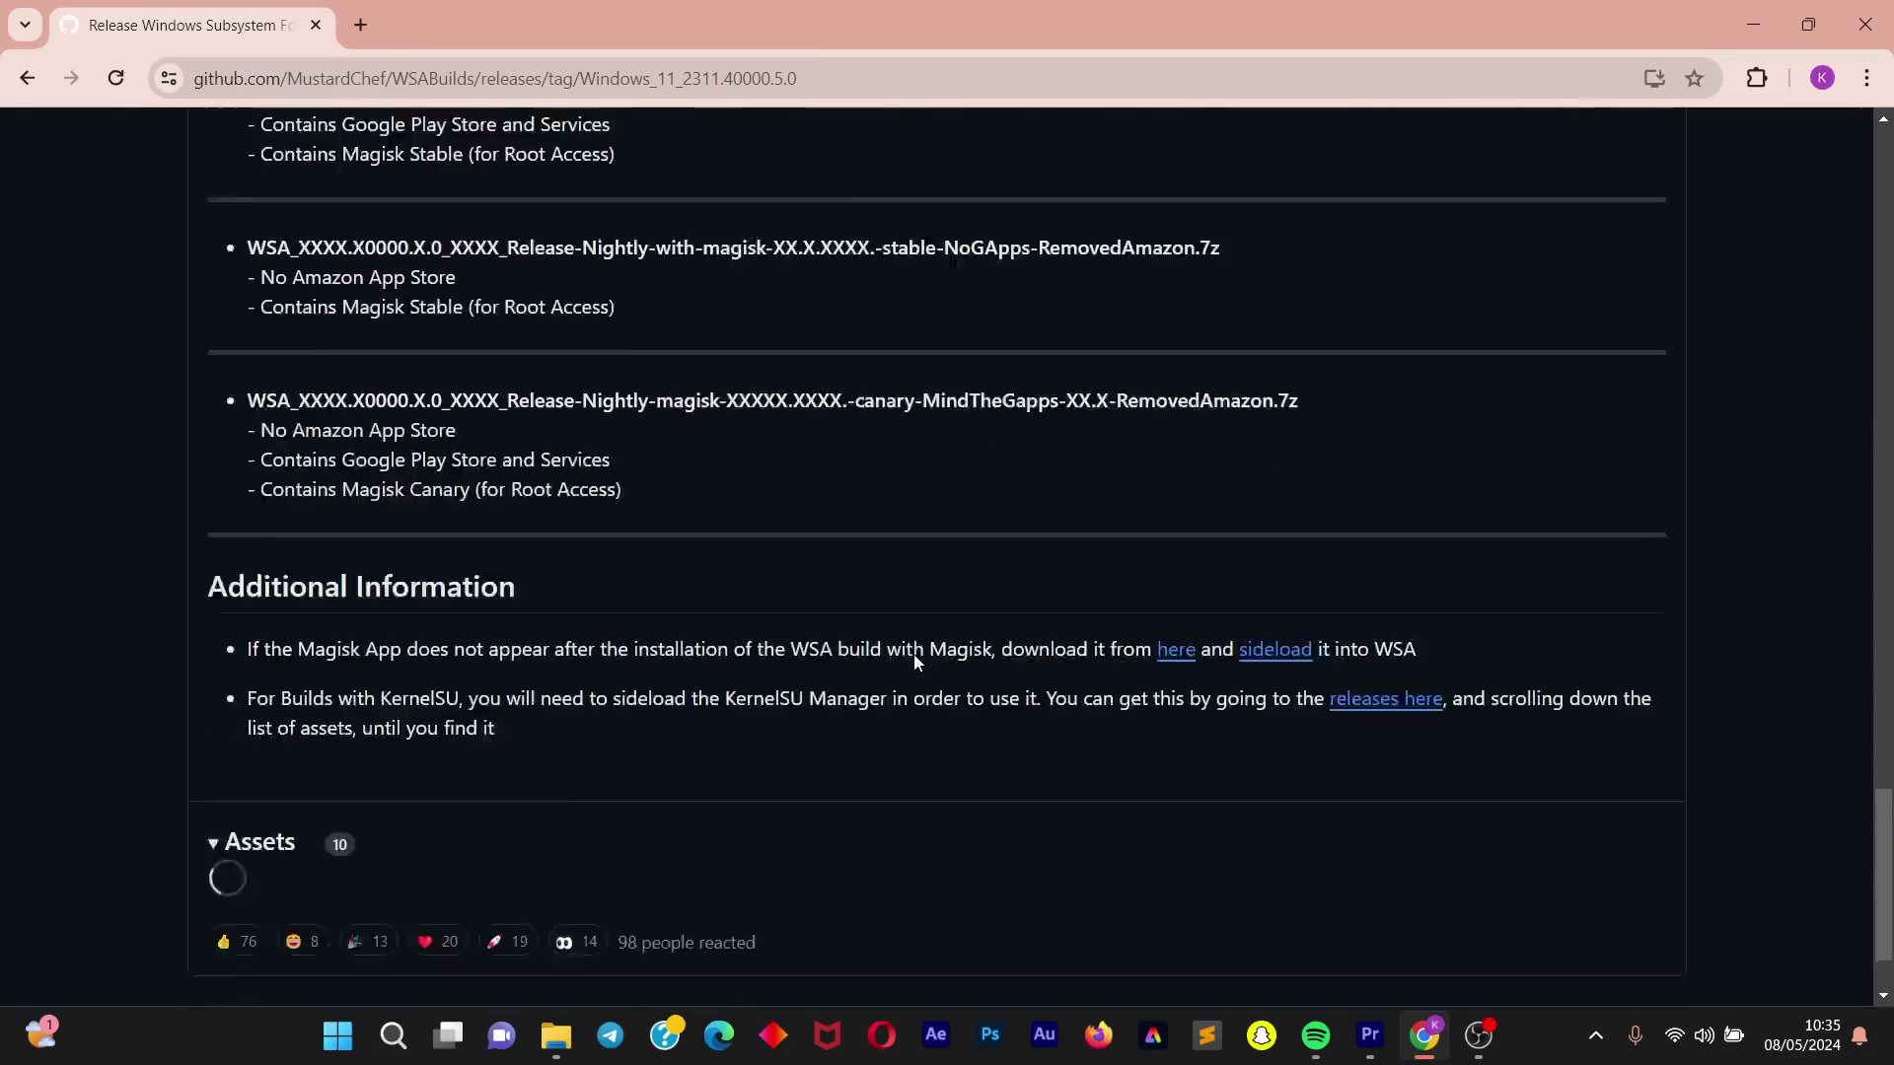
{"action": "scroll", "coordinate": [914, 656], "scroll_direction": "down", "scroll_amount": 1}
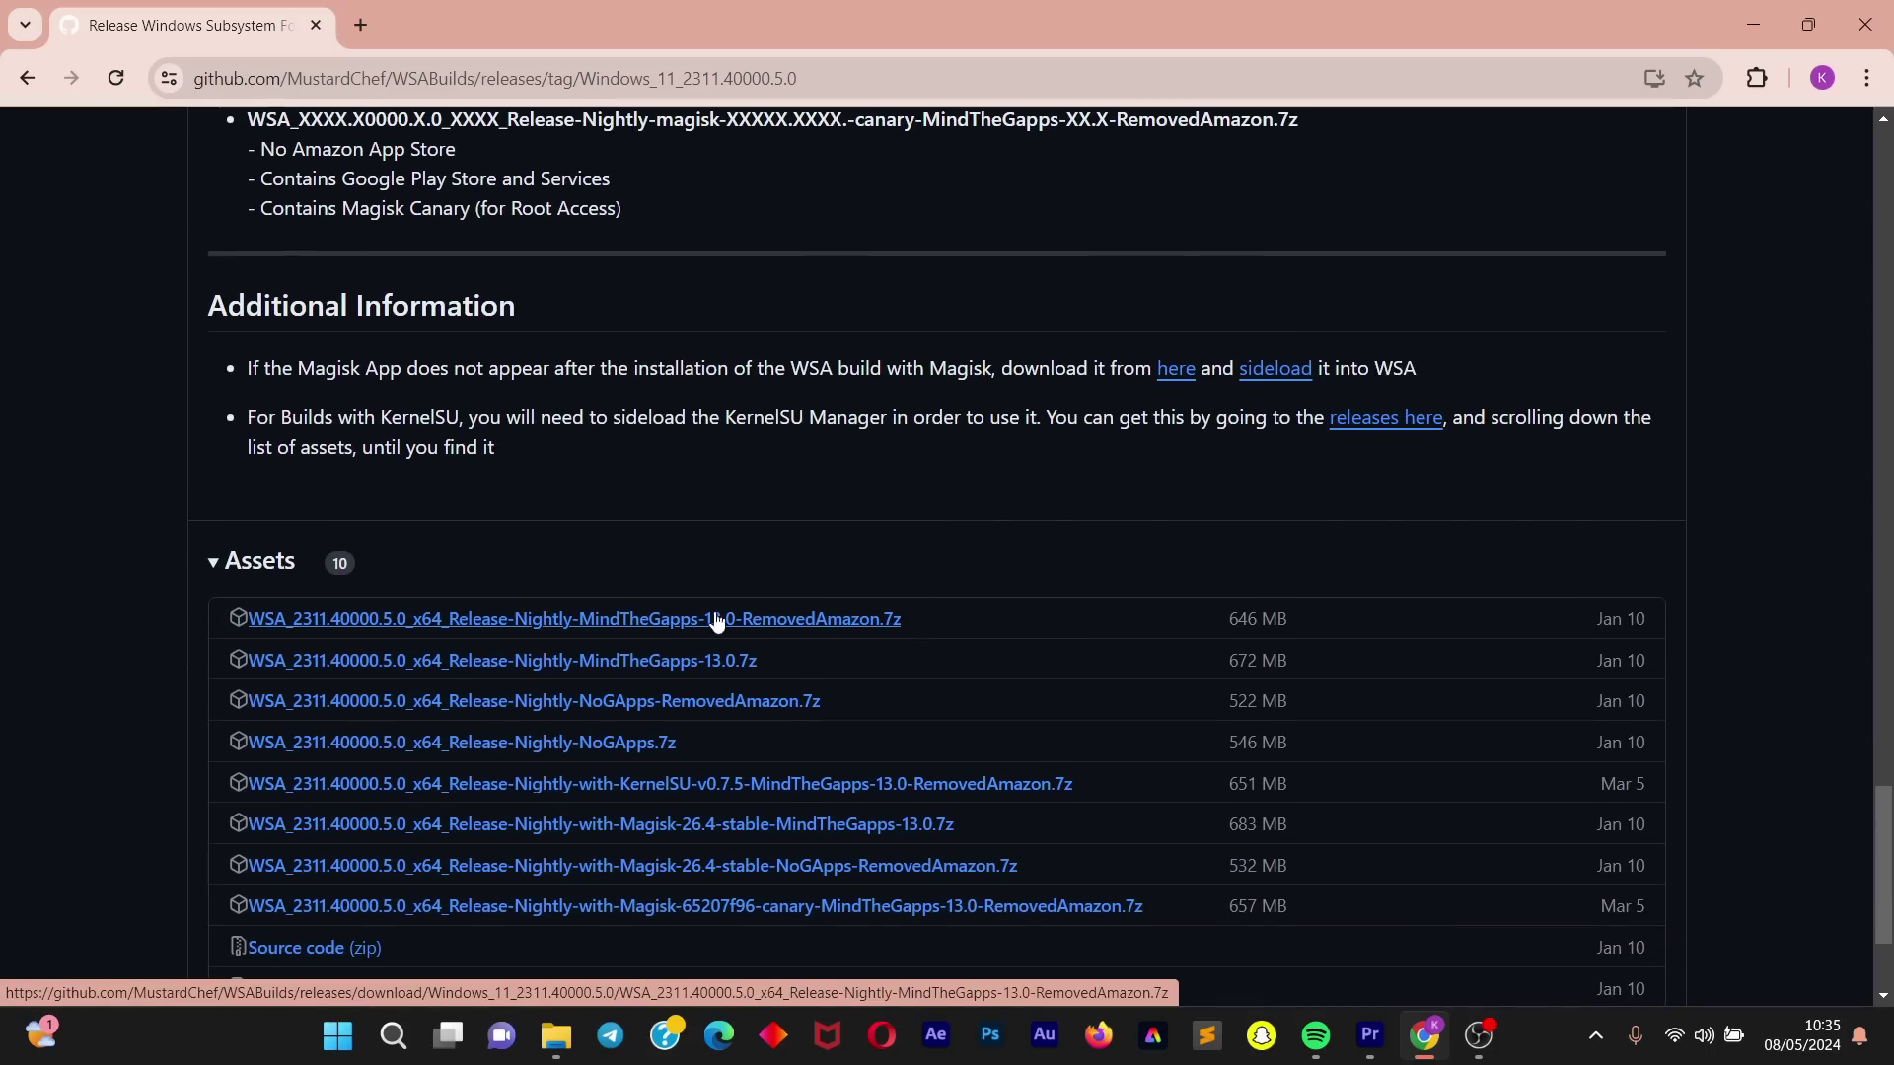
{"action": "left_click", "coordinate": [771, 631]}
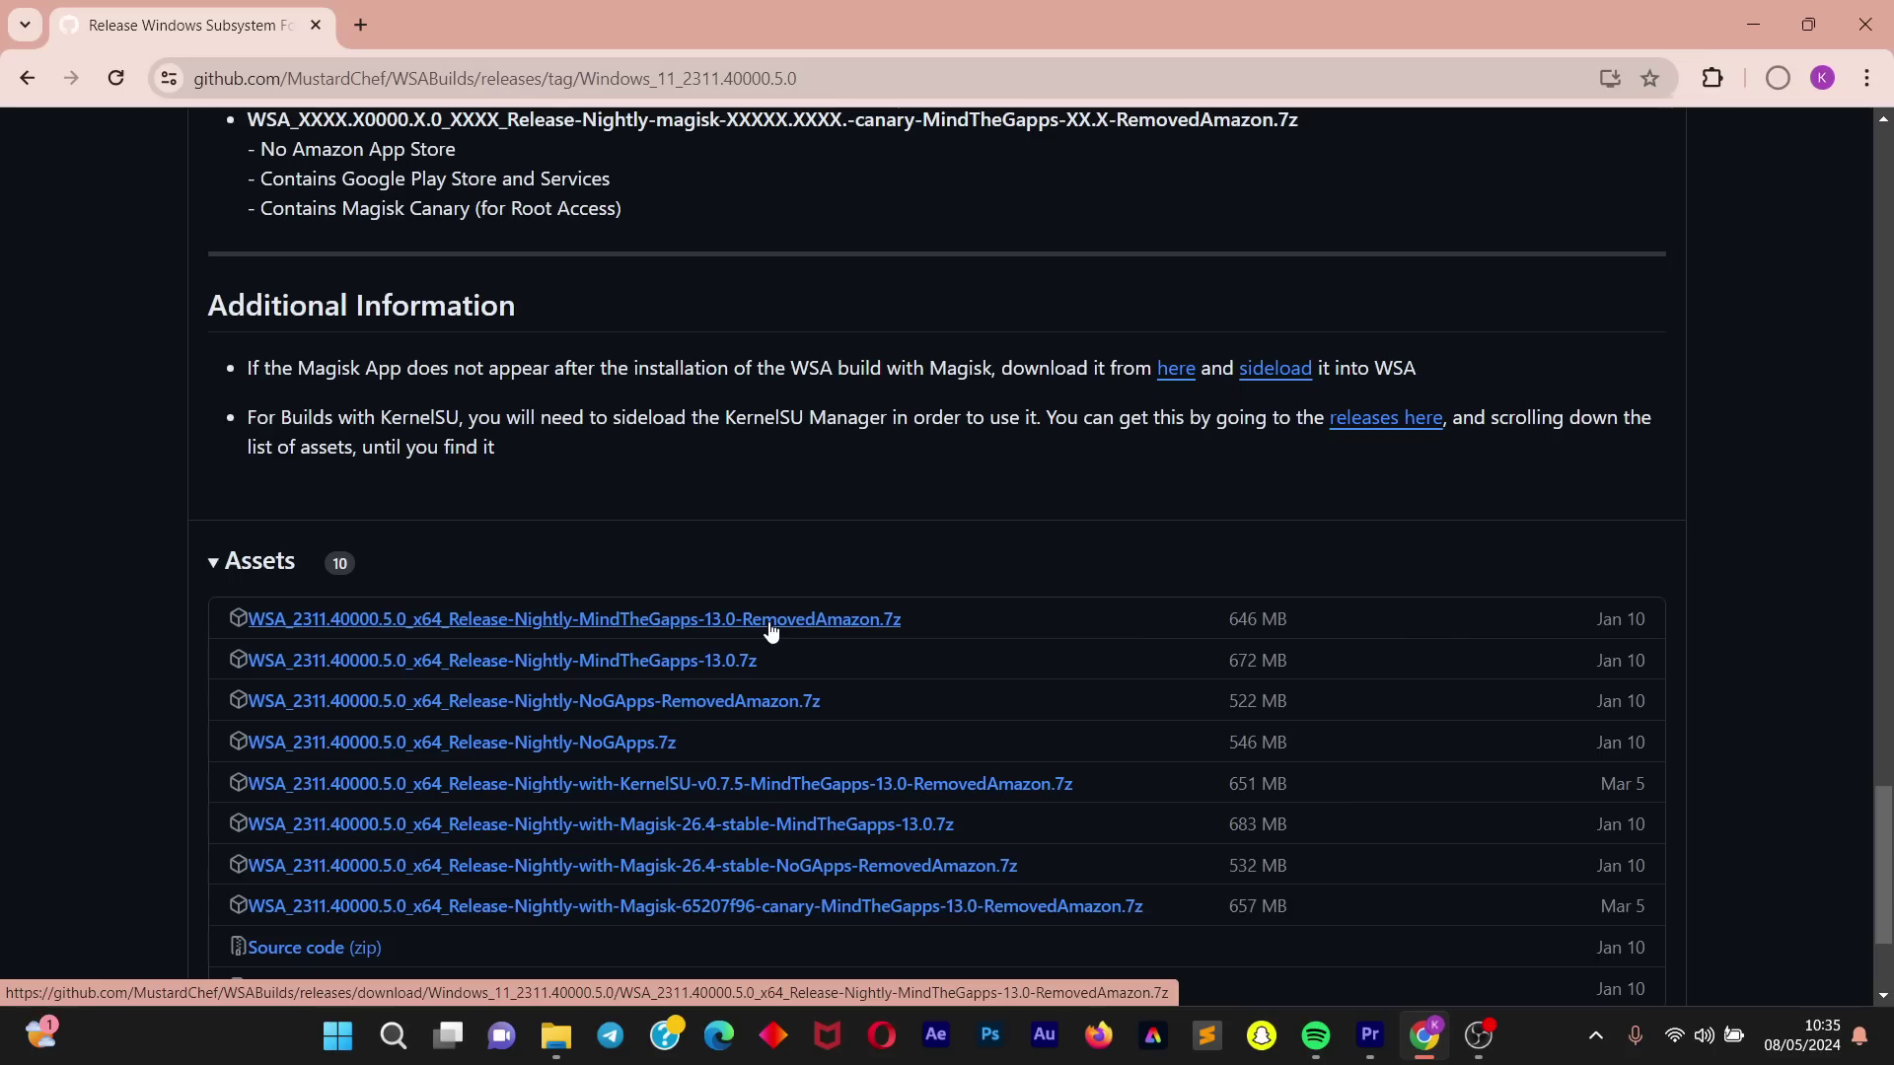
{"action": "left_click", "coordinate": [1783, 91]}
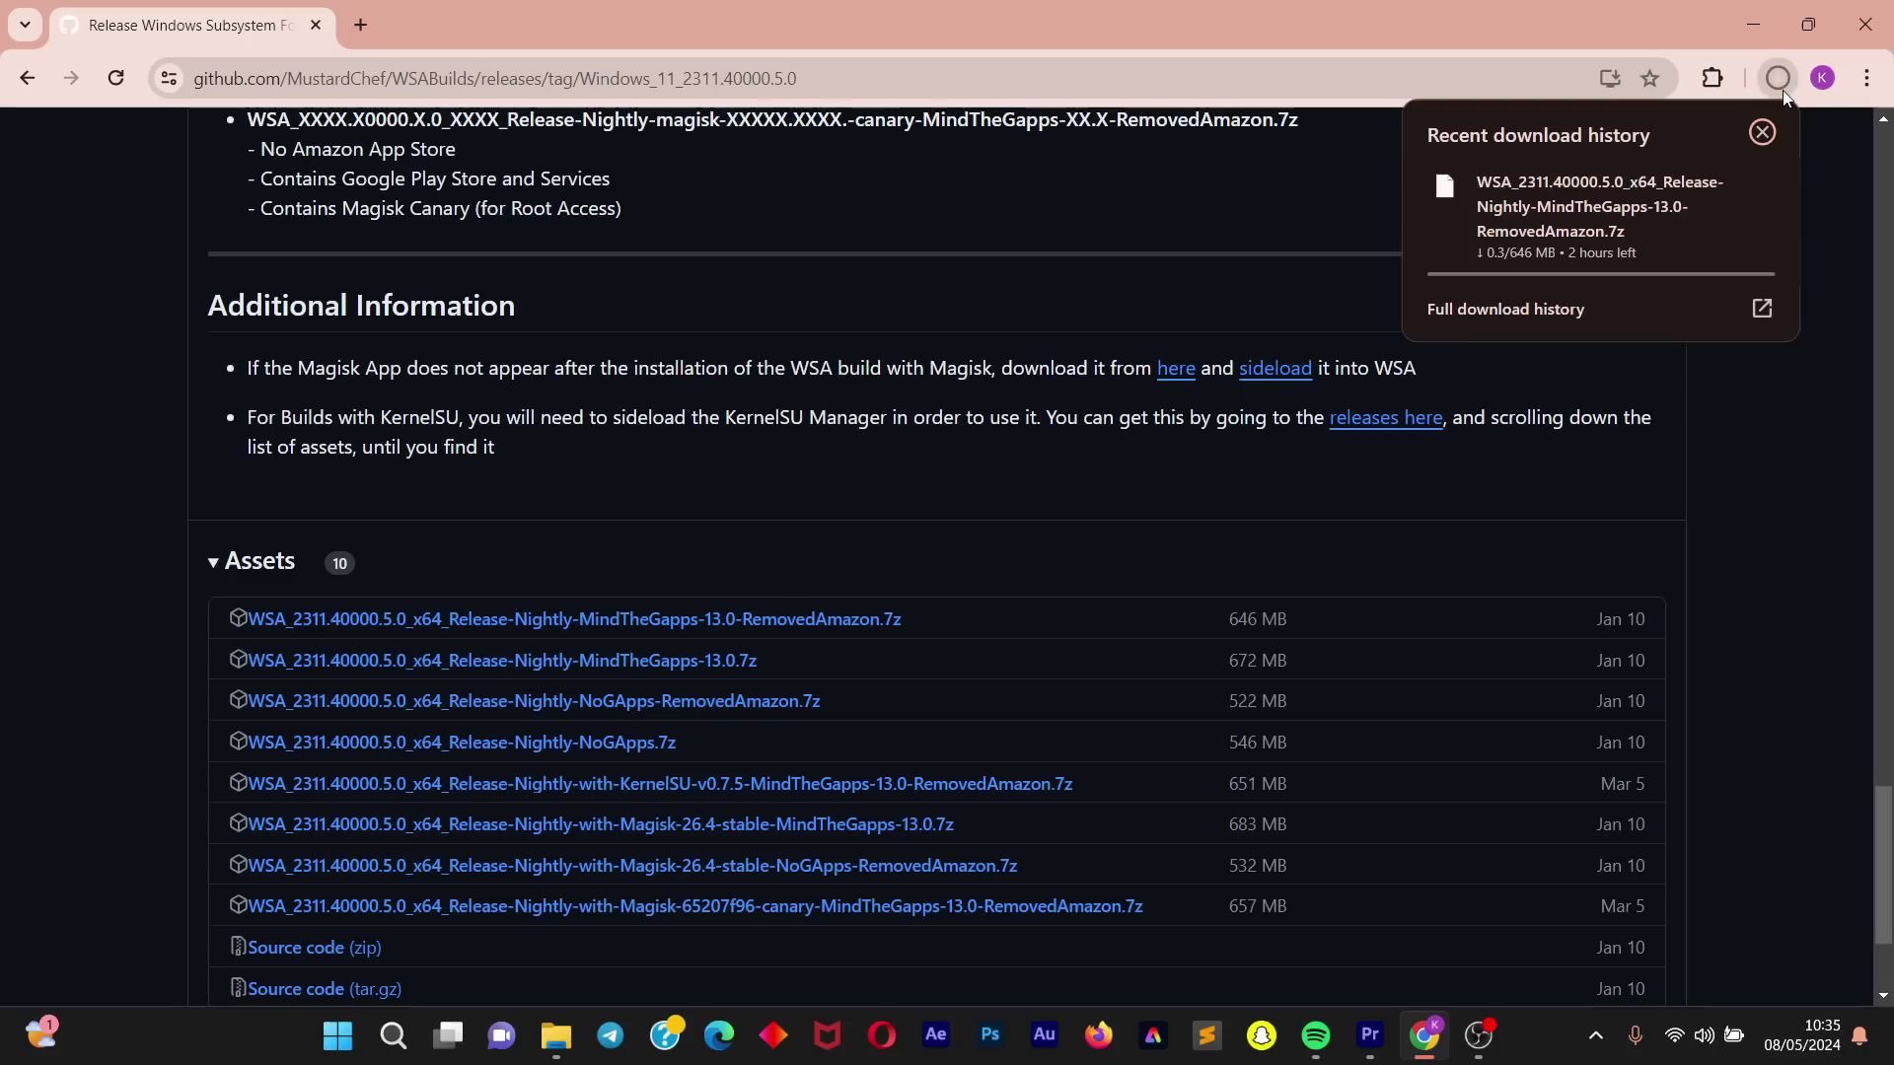
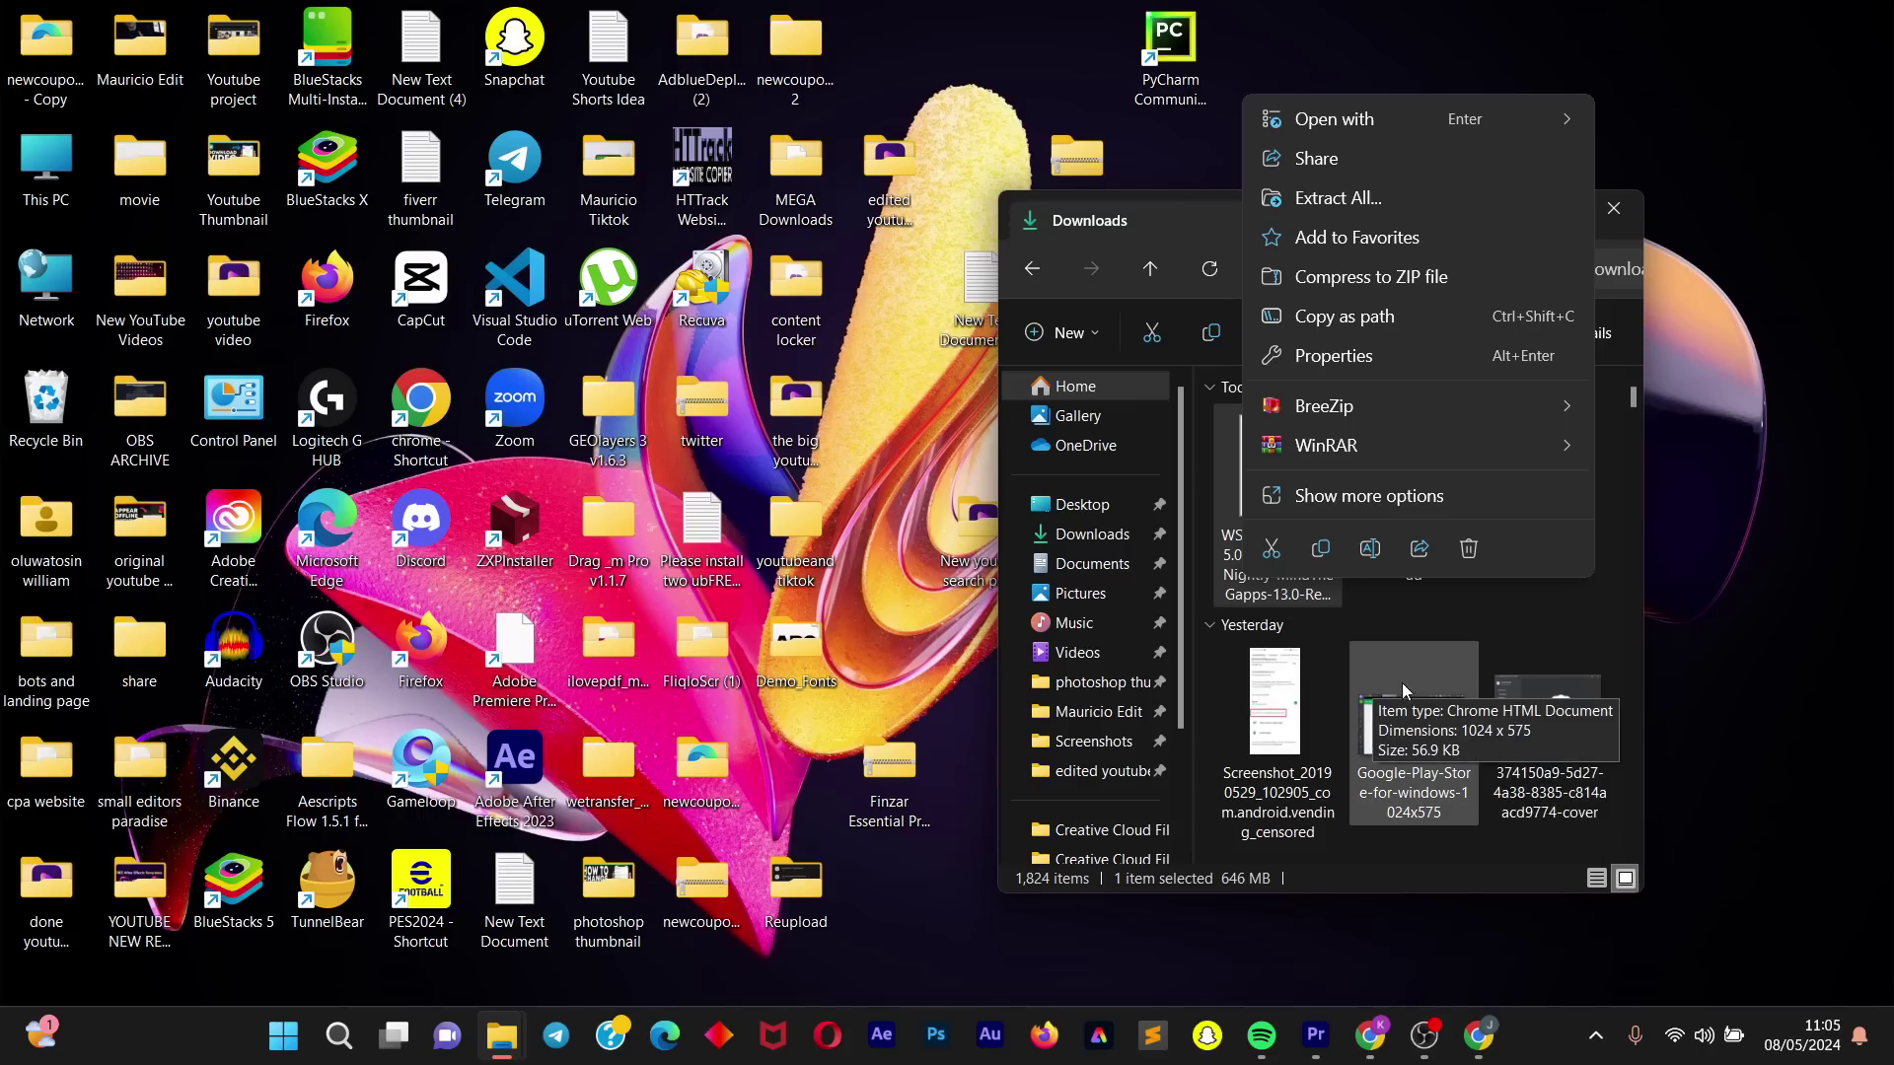
Step: Switch to Chrome and run a Google search for "7zip download" in a new tab
{"action": "left_click", "coordinate": [1367, 1035]}
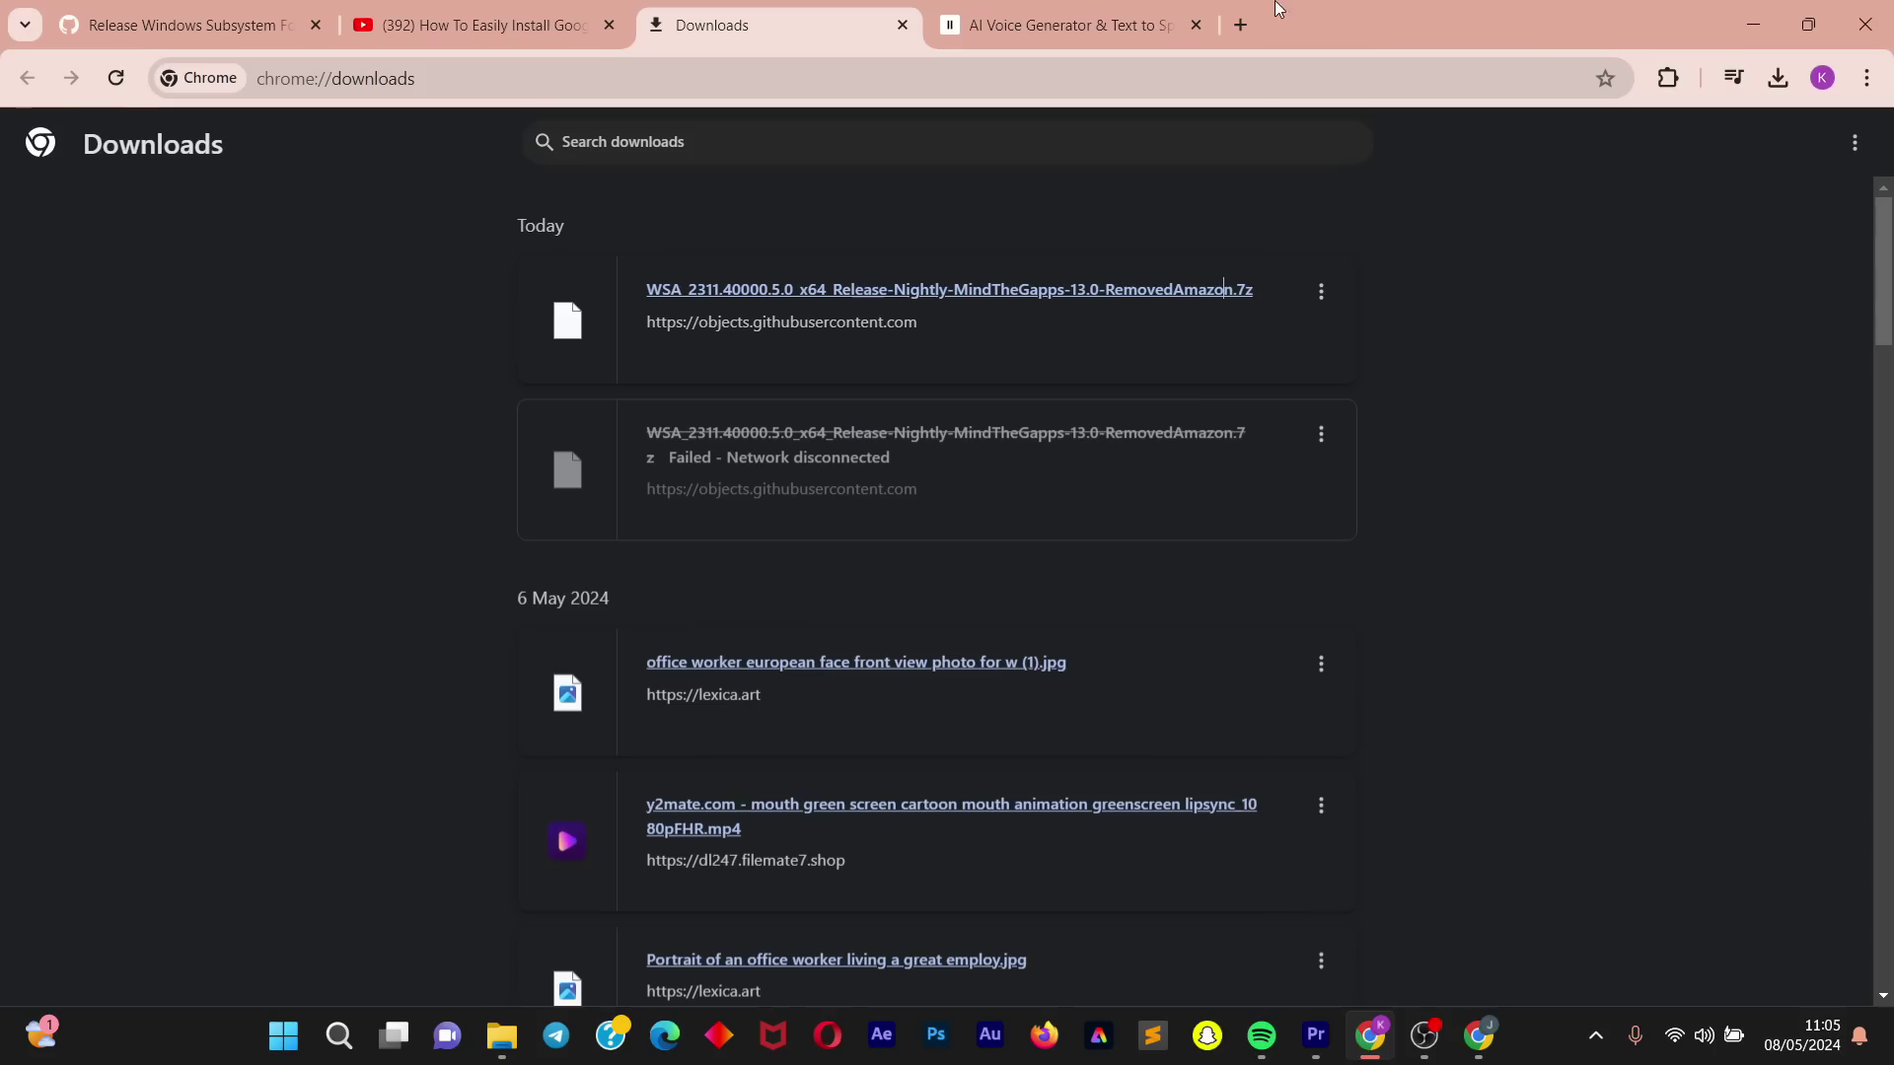
{"action": "left_click", "coordinate": [1239, 25]}
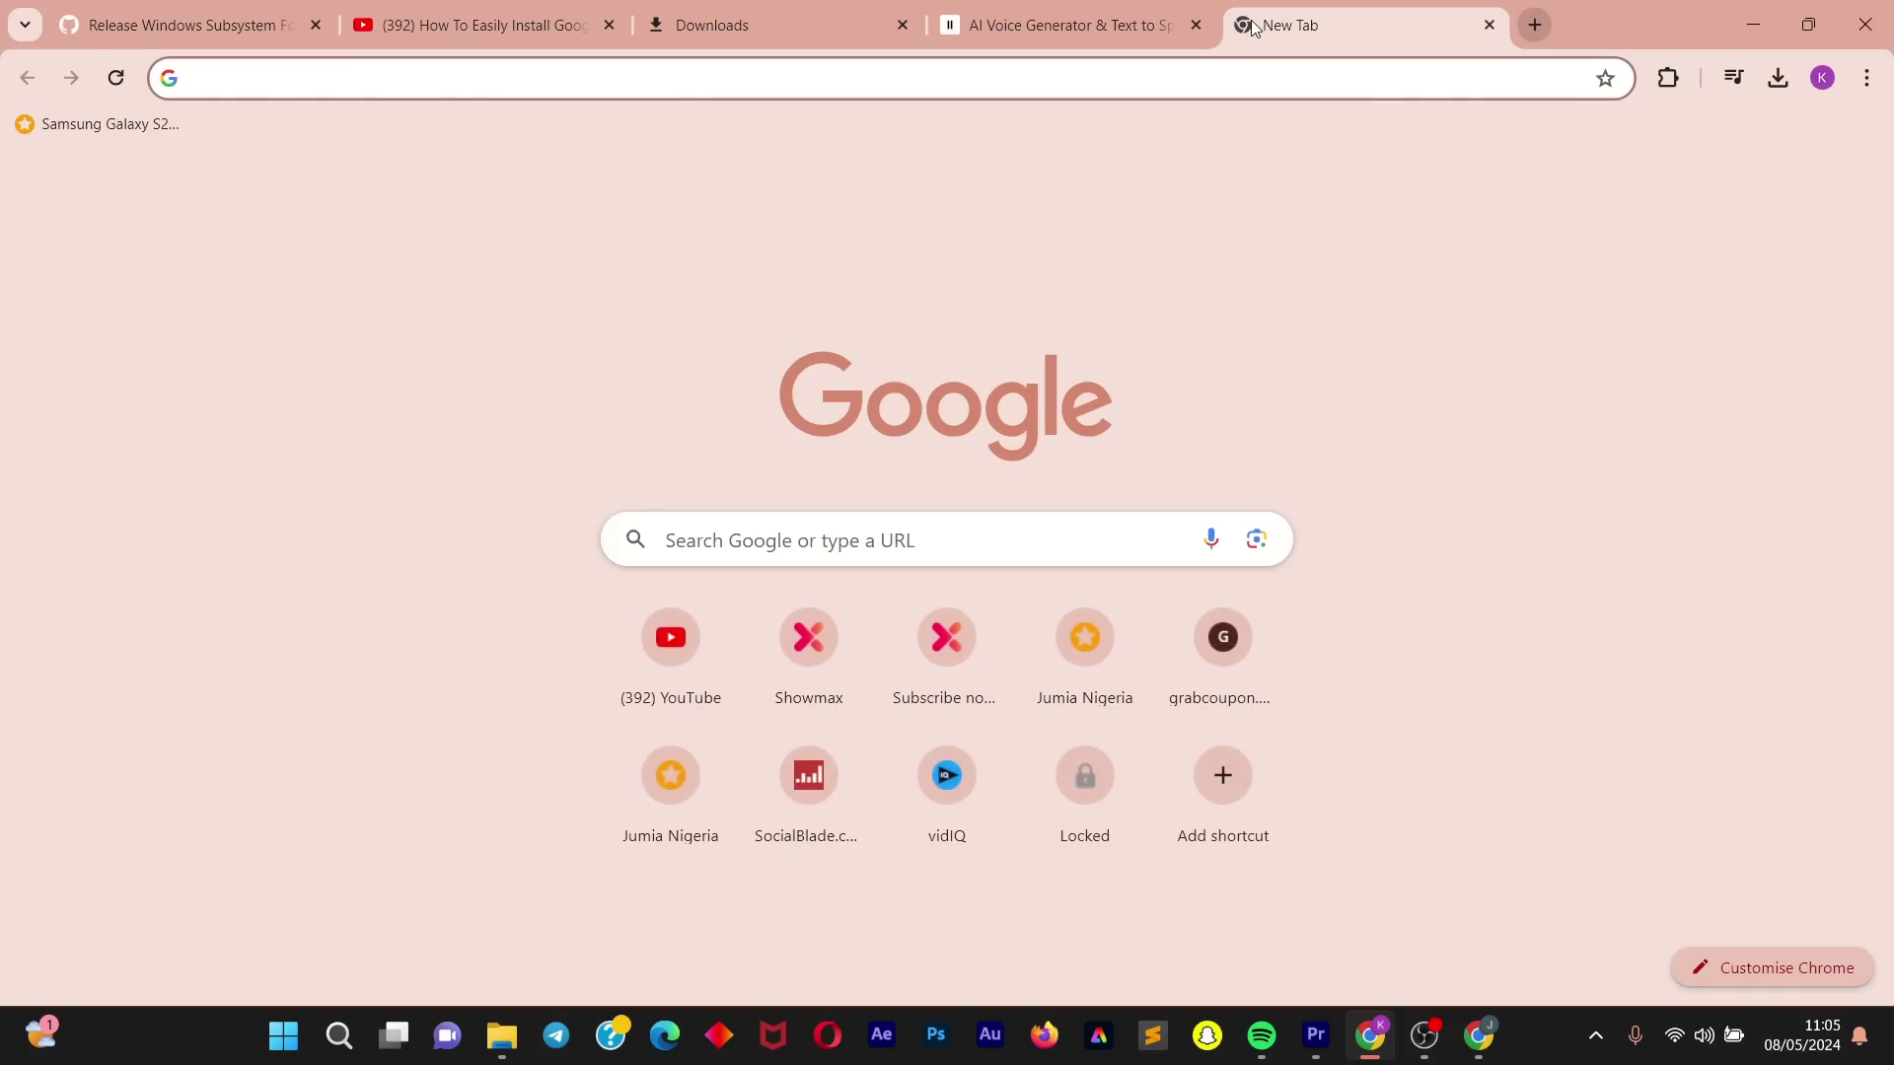
{"action": "type", "text": "7"}
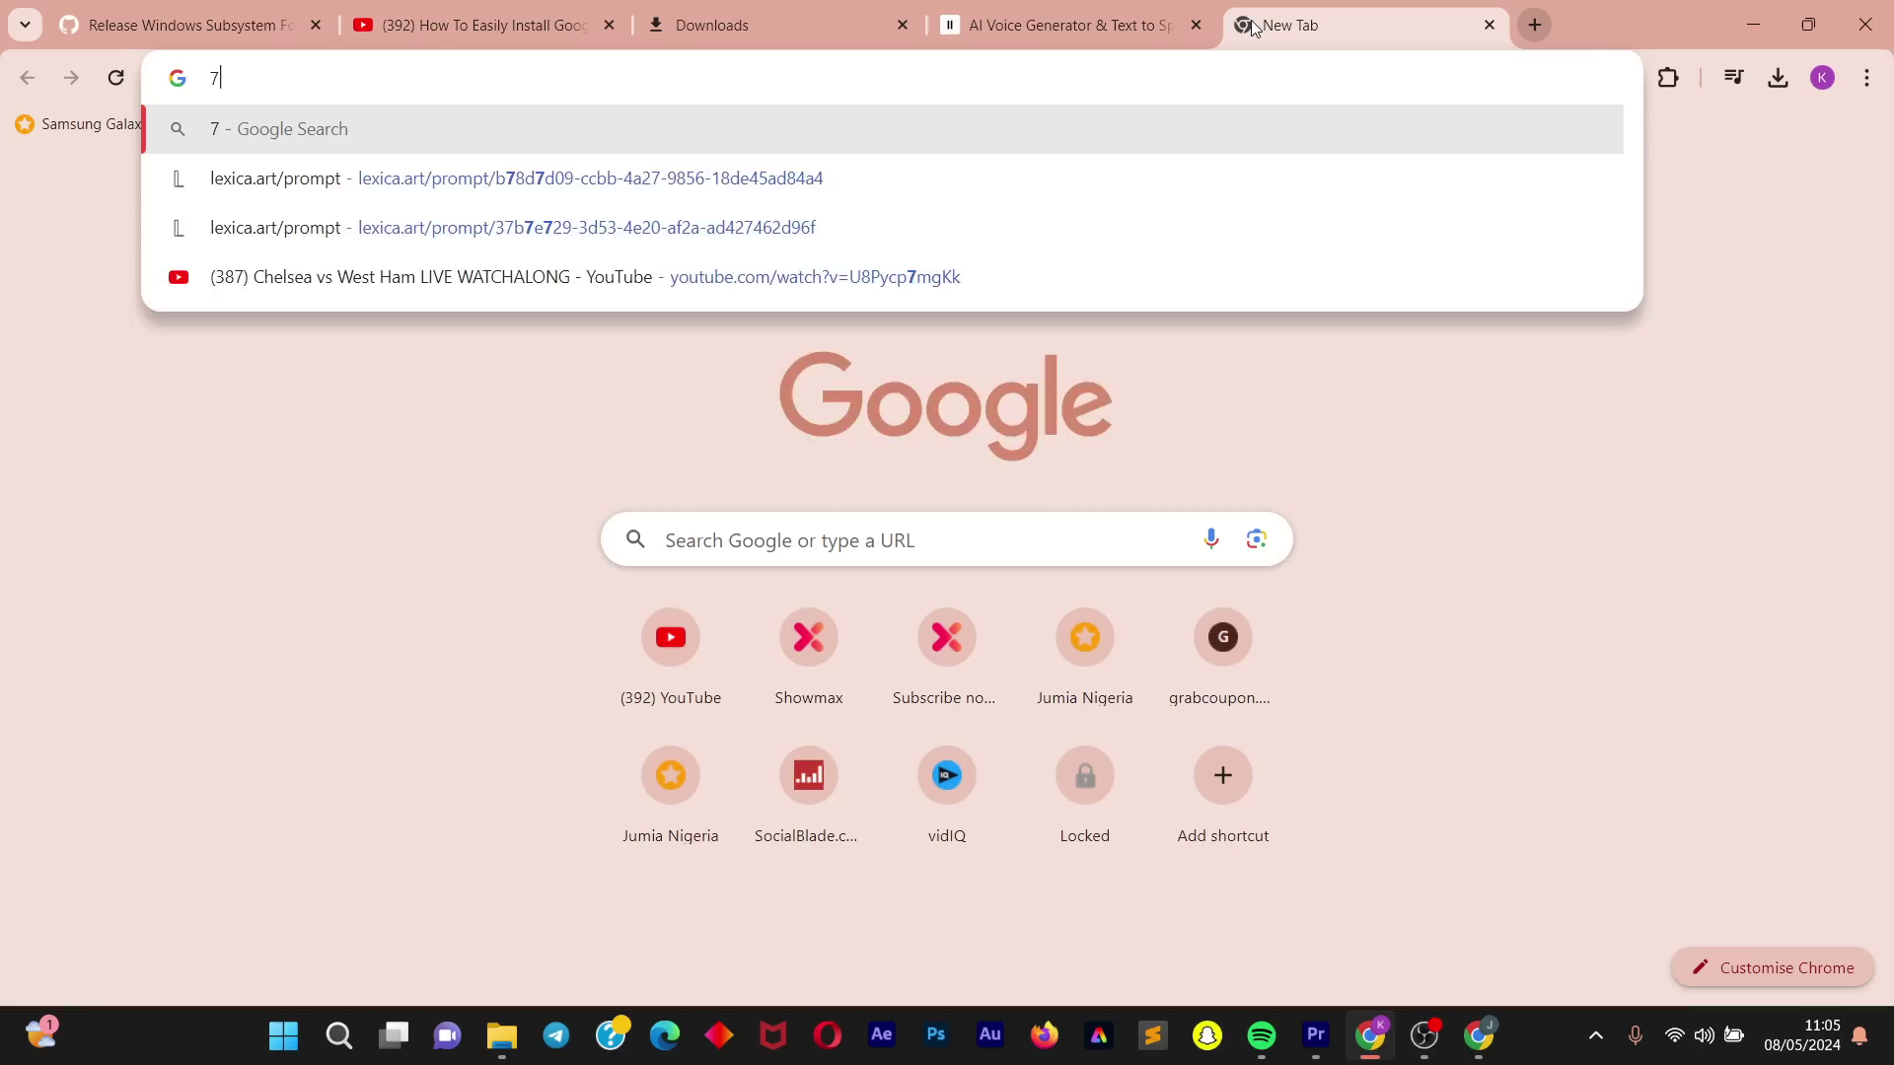
{"action": "type", "text": "zip "}
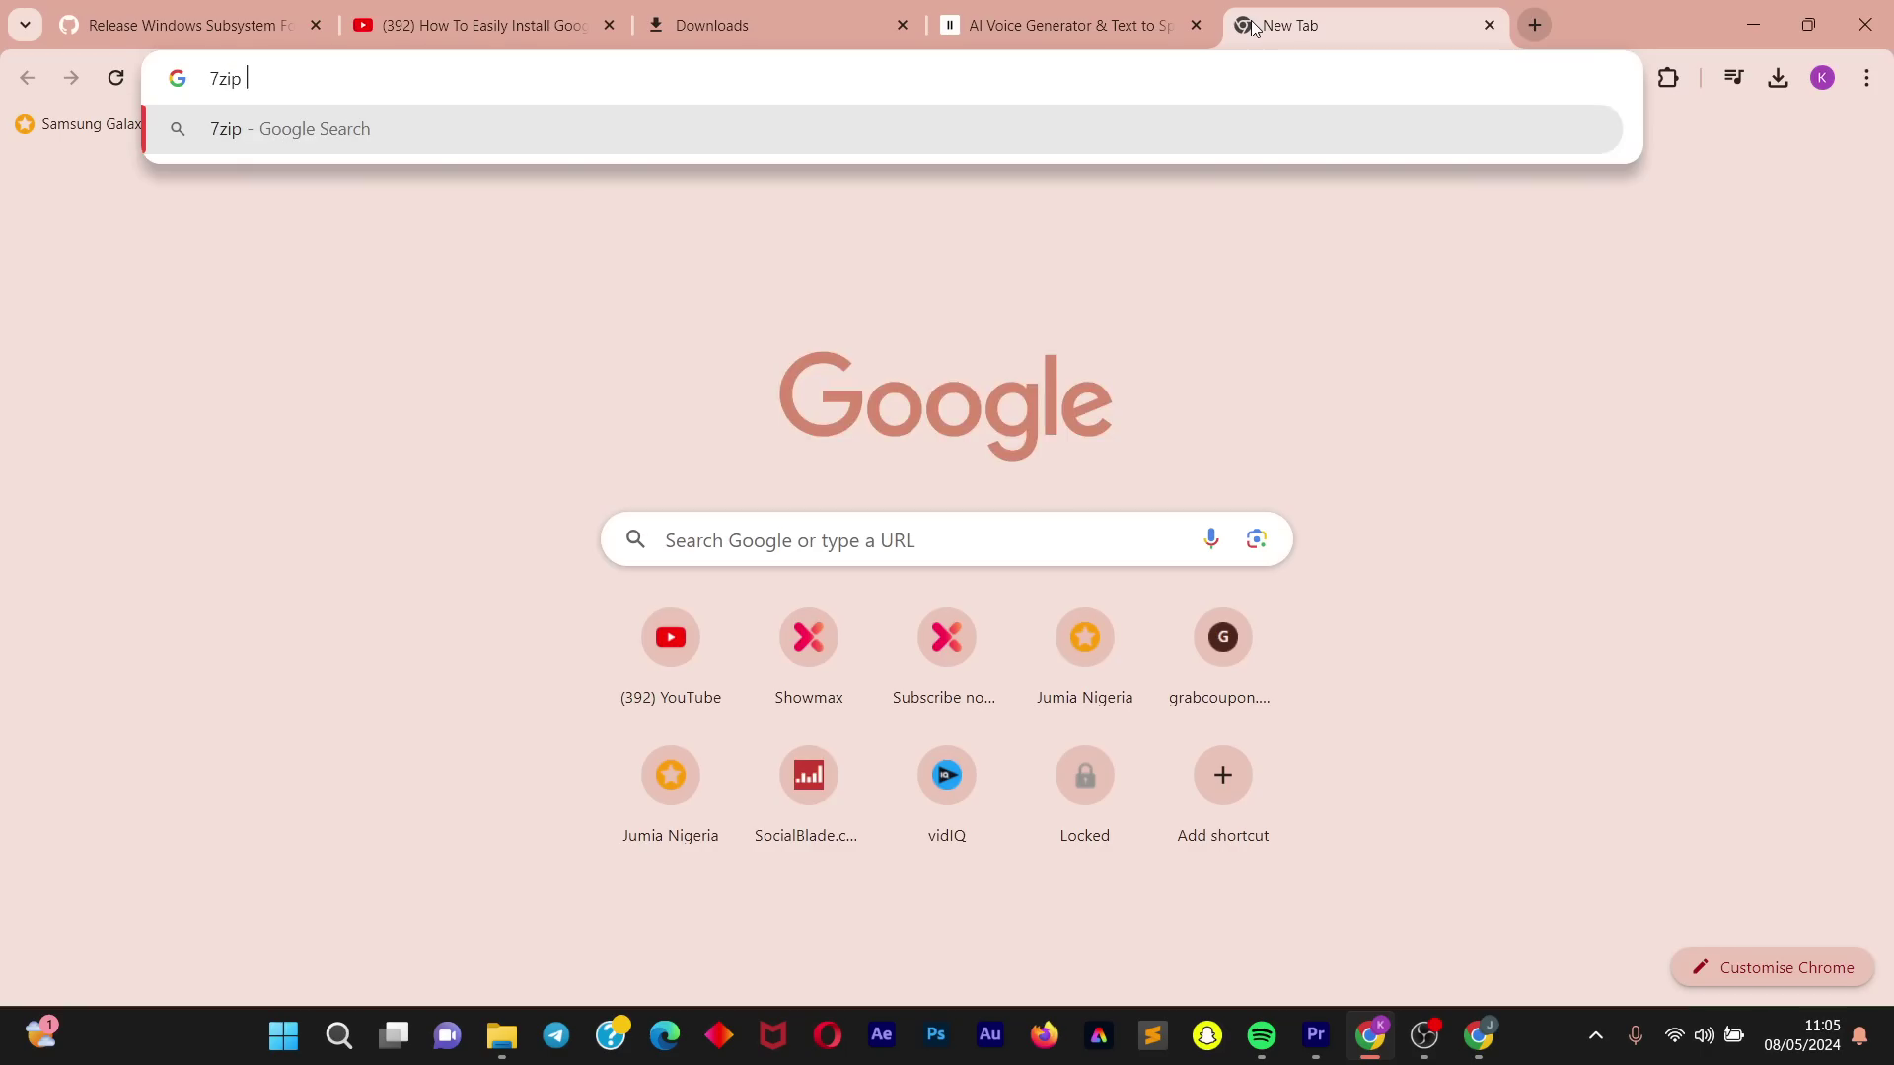
{"action": "type", "text": "download"}
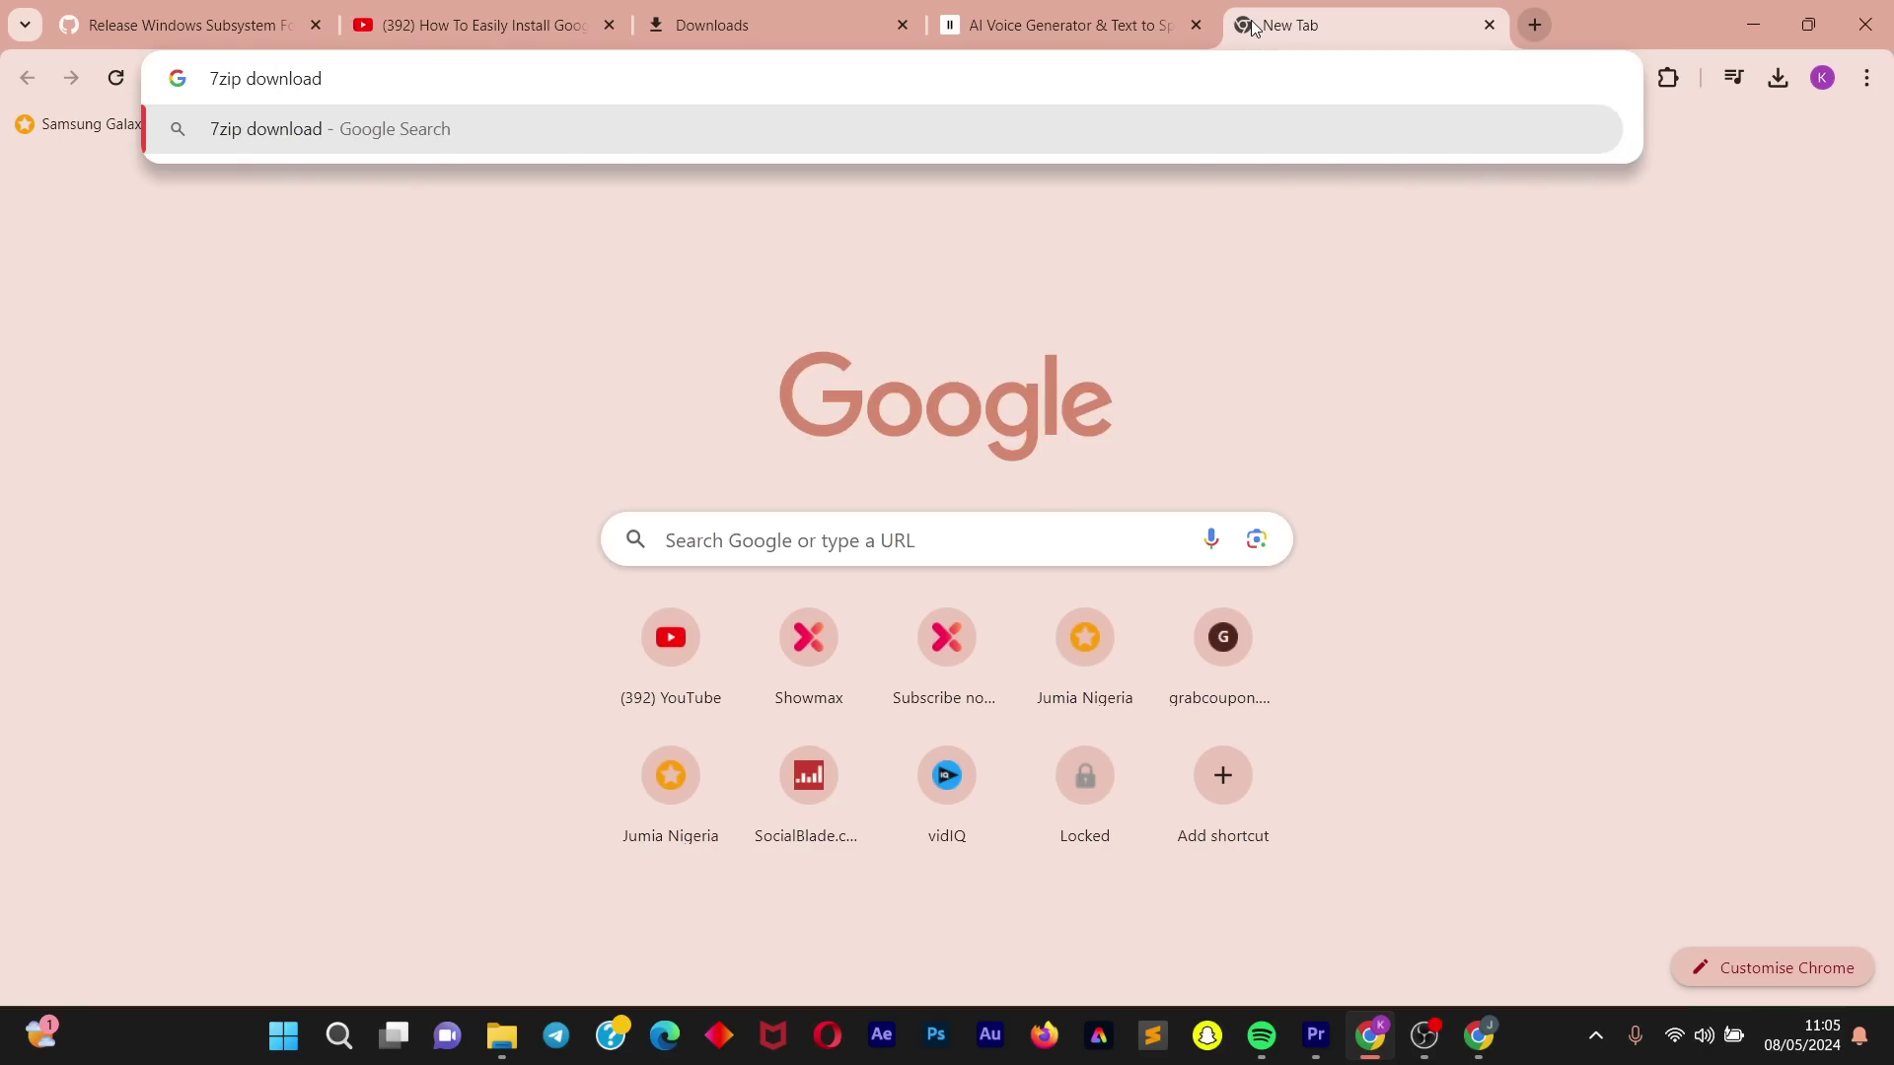
{"action": "key", "text": "Return"}
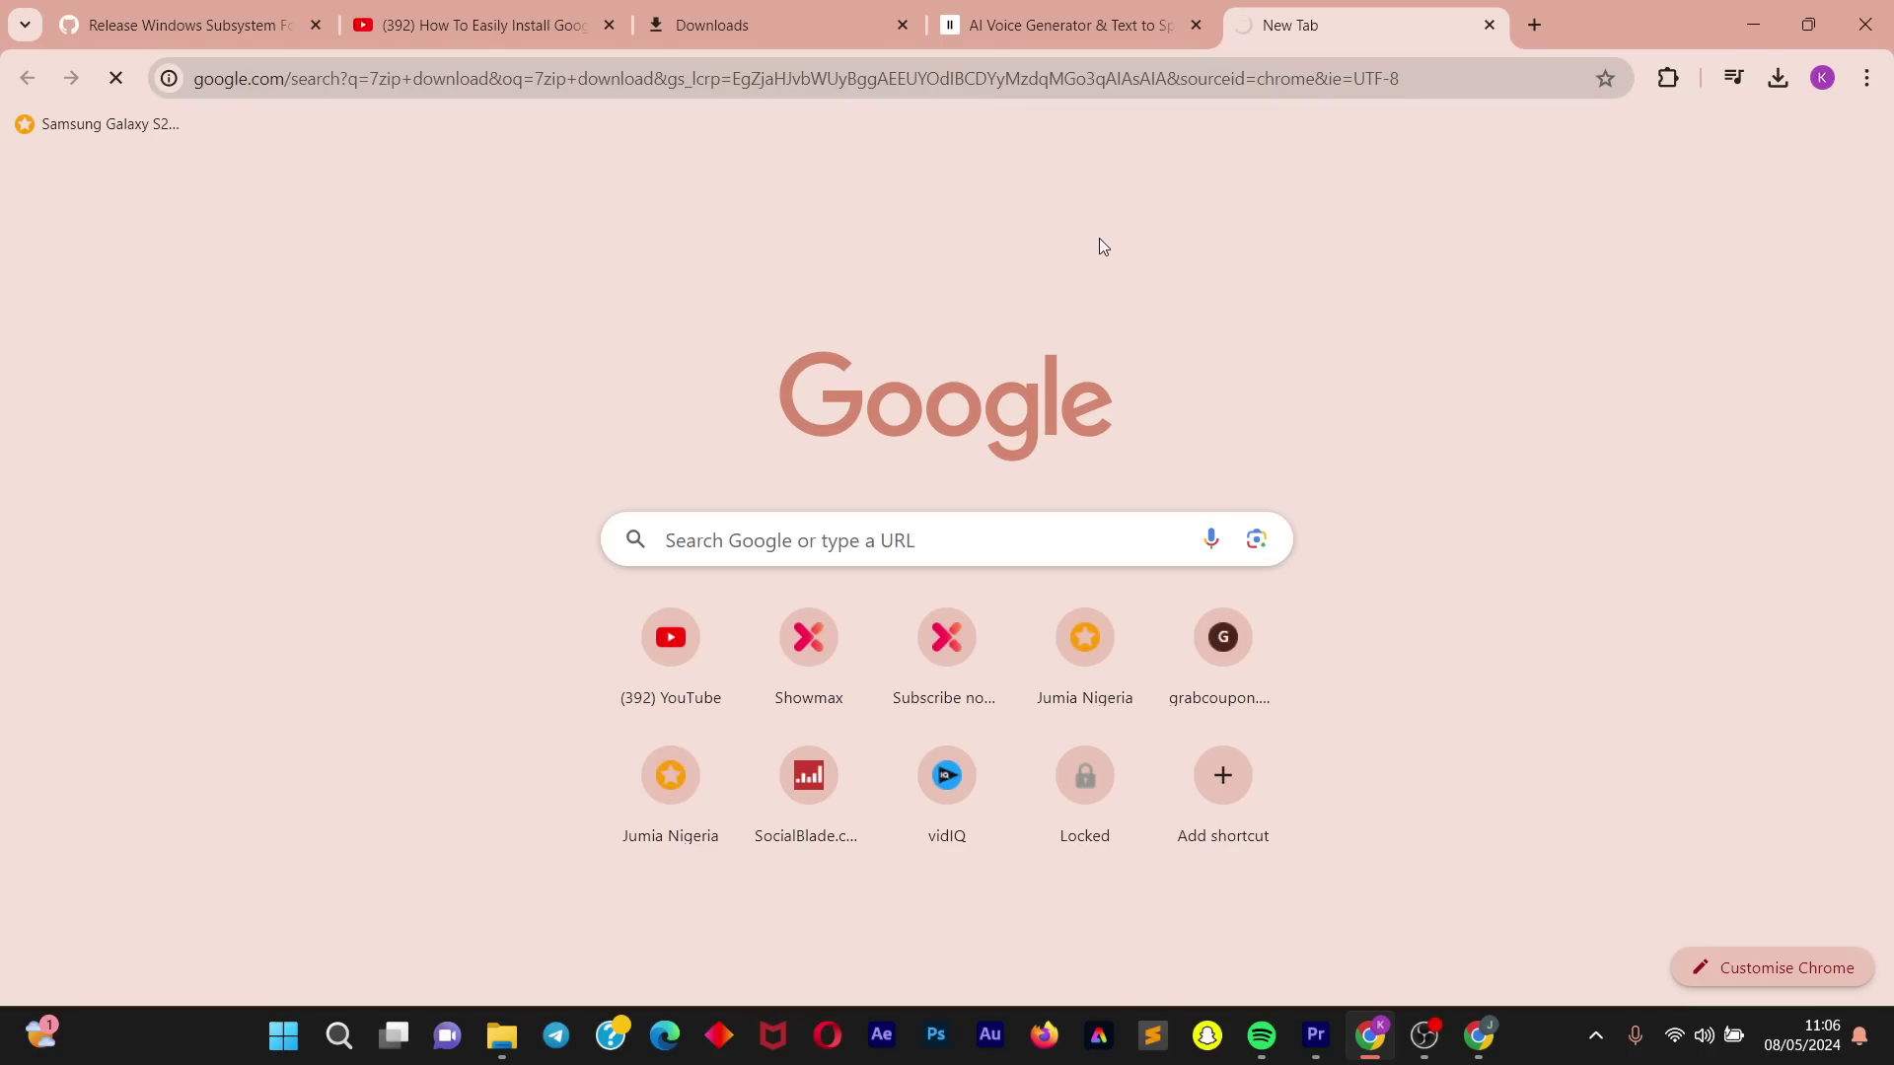
Step: Extract the downloaded WSA_2311.40000.5.0_x64_Release-Nightly-MindTheGapps-13.0-RemovedAmazon.7z archive from Downloads into the Documents folder with 7-Zip
{"action": "left_click", "coordinate": [1749, 24]}
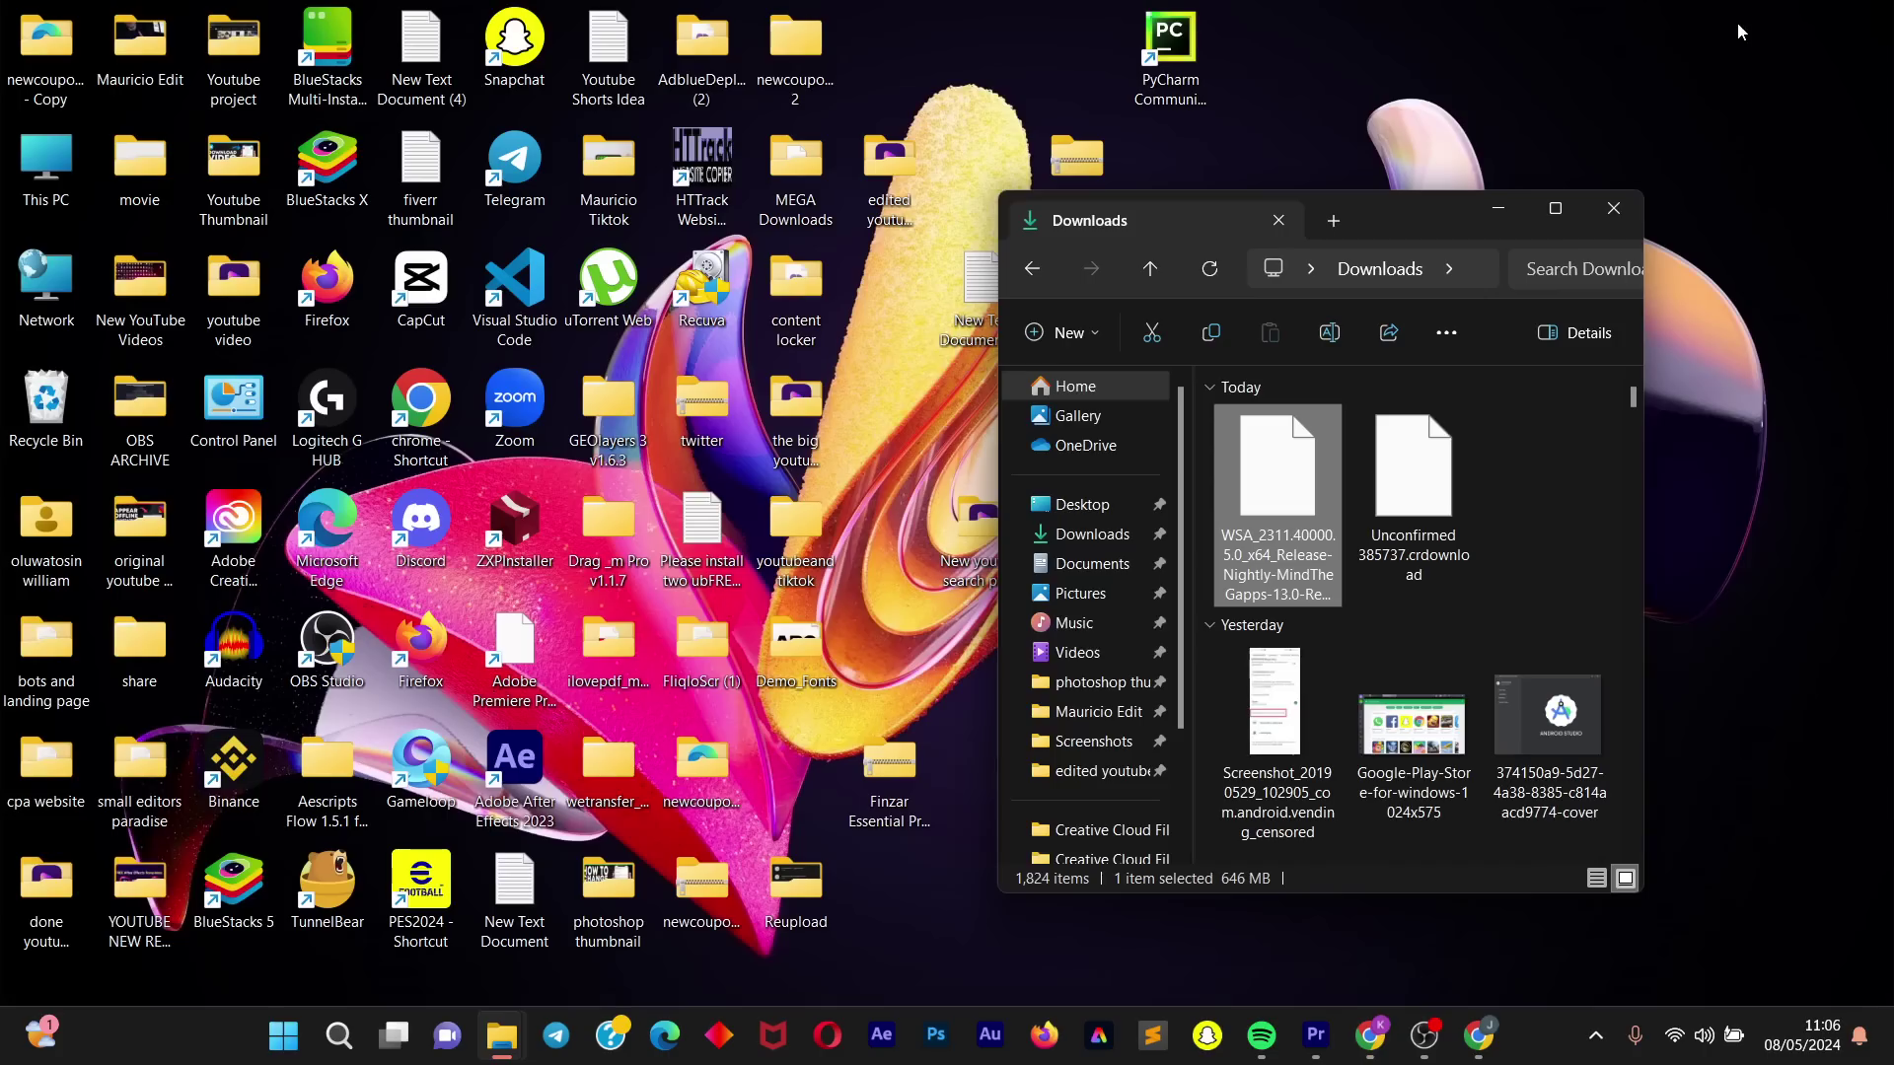
{"action": "right_click", "coordinate": [1281, 485]}
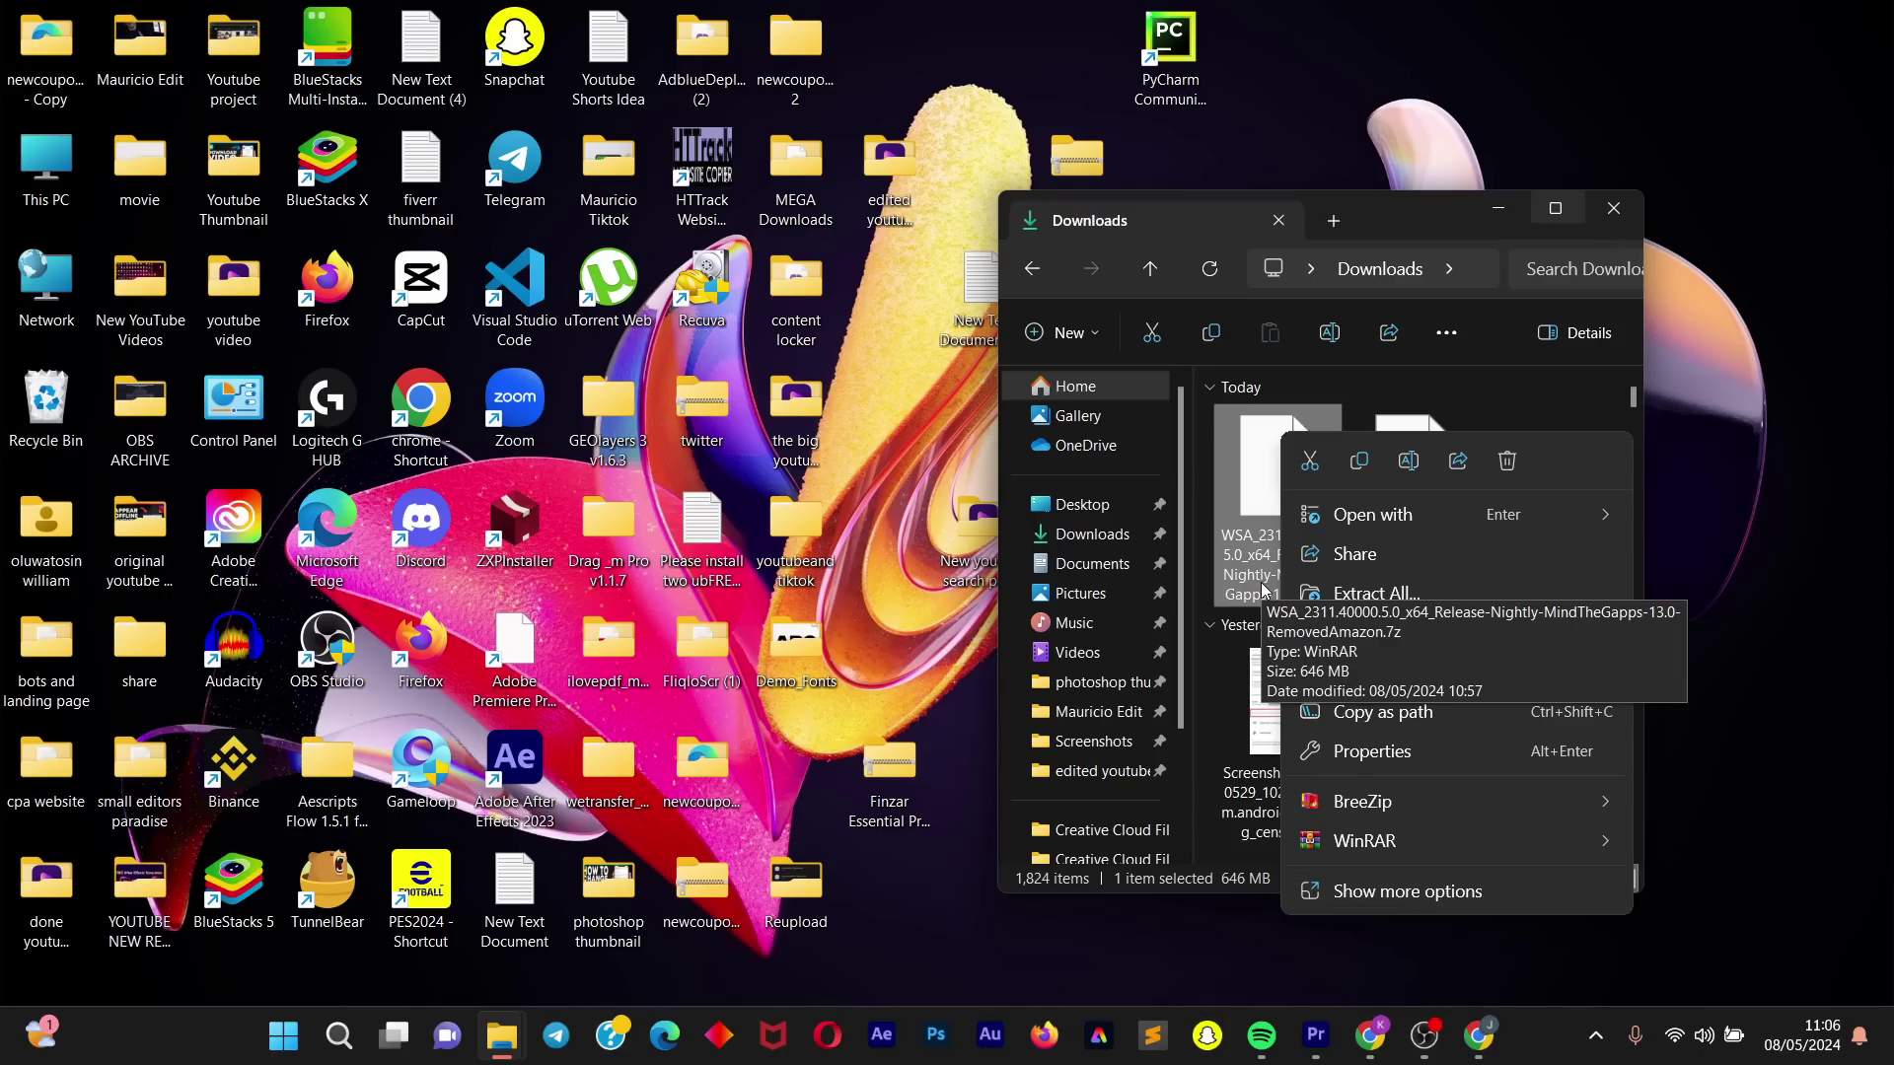
{"action": "left_click", "coordinate": [1367, 896]}
{"action": "mouse_move", "coordinate": [1426, 540]}
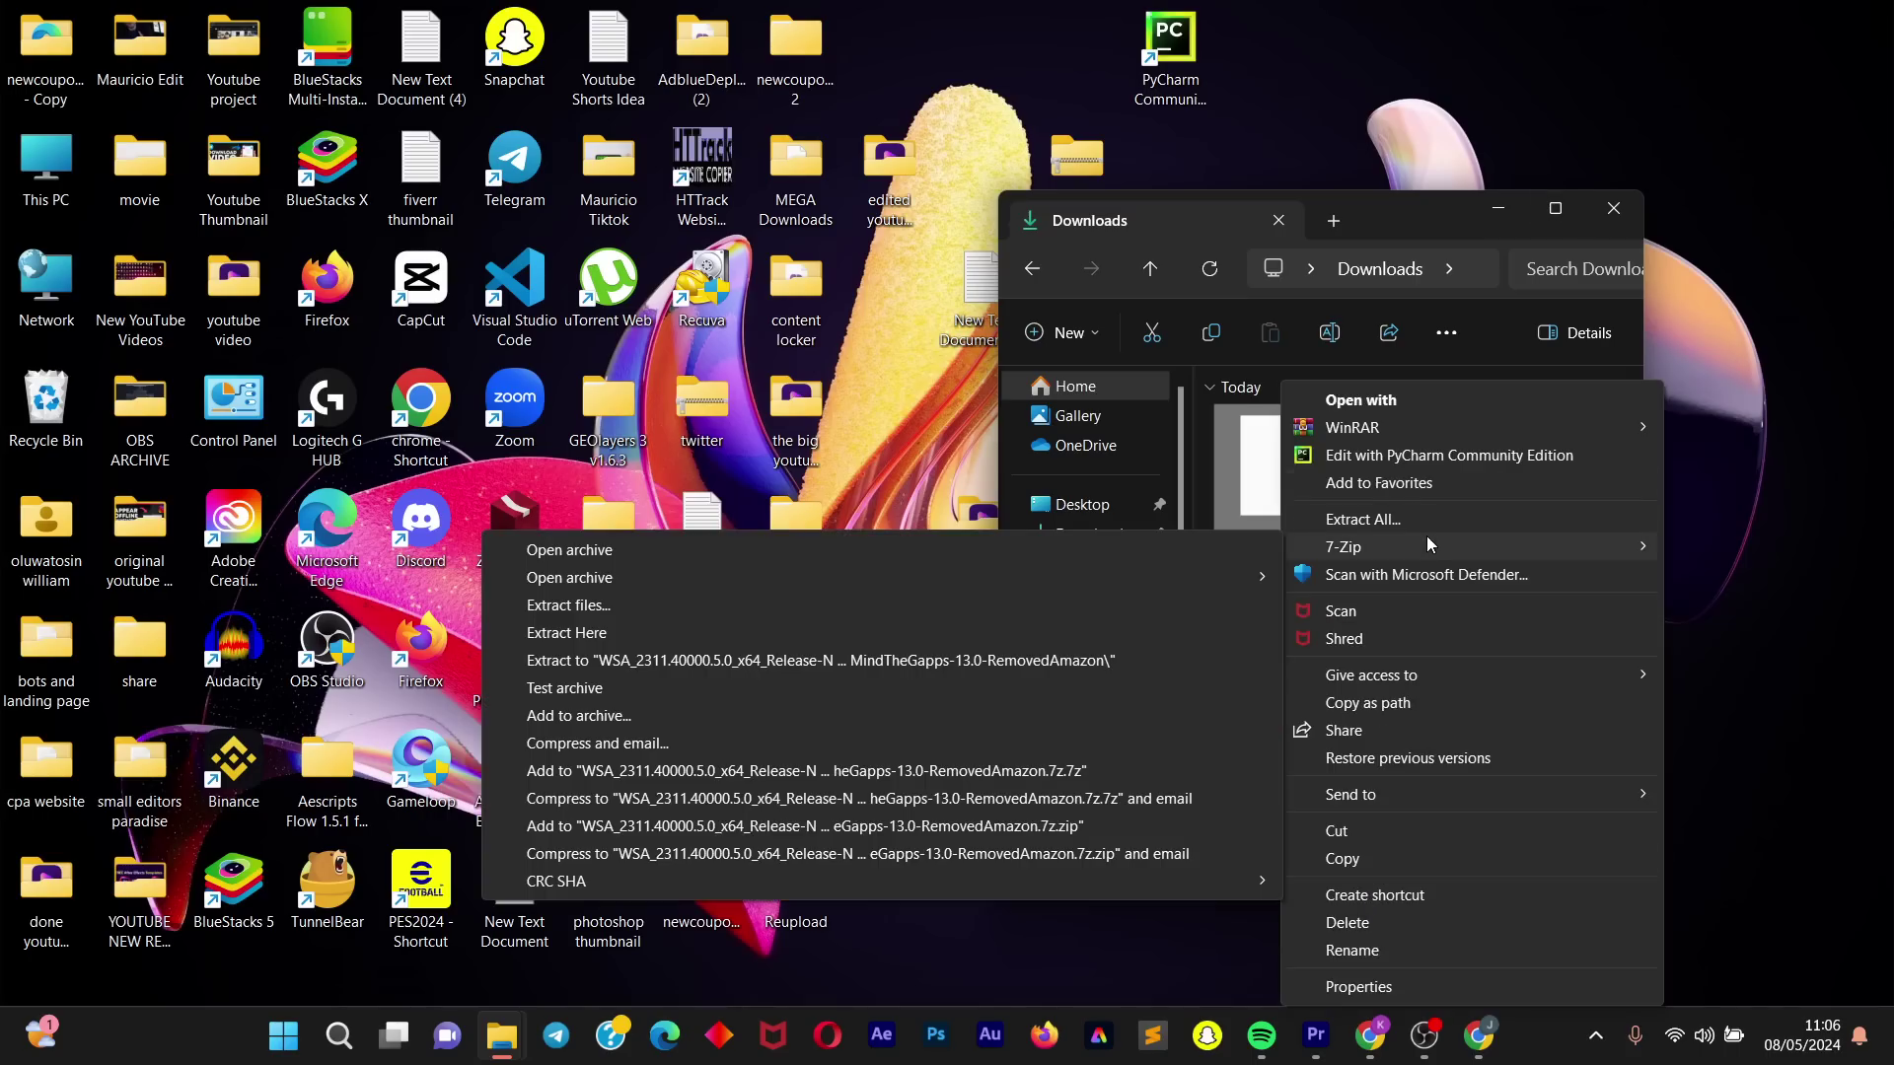
{"action": "left_click", "coordinate": [563, 604]}
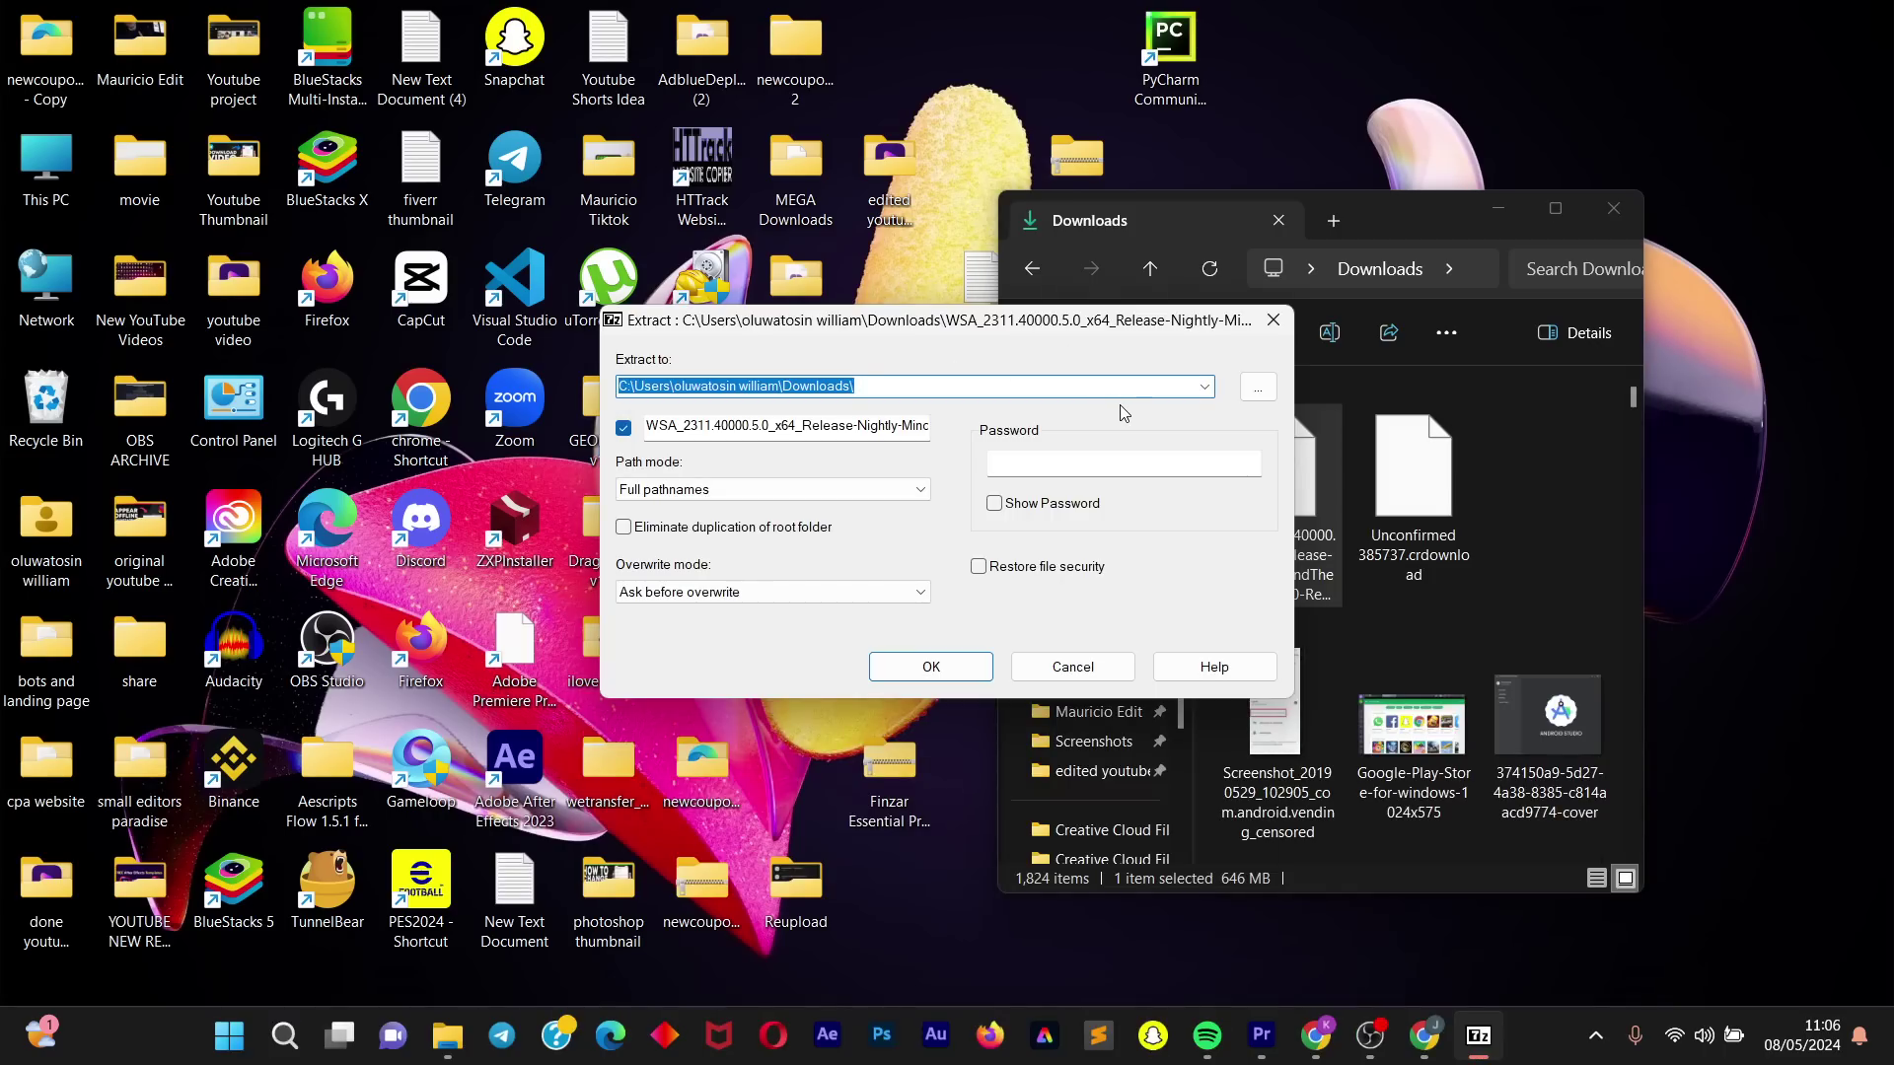
{"action": "left_click", "coordinate": [1258, 392]}
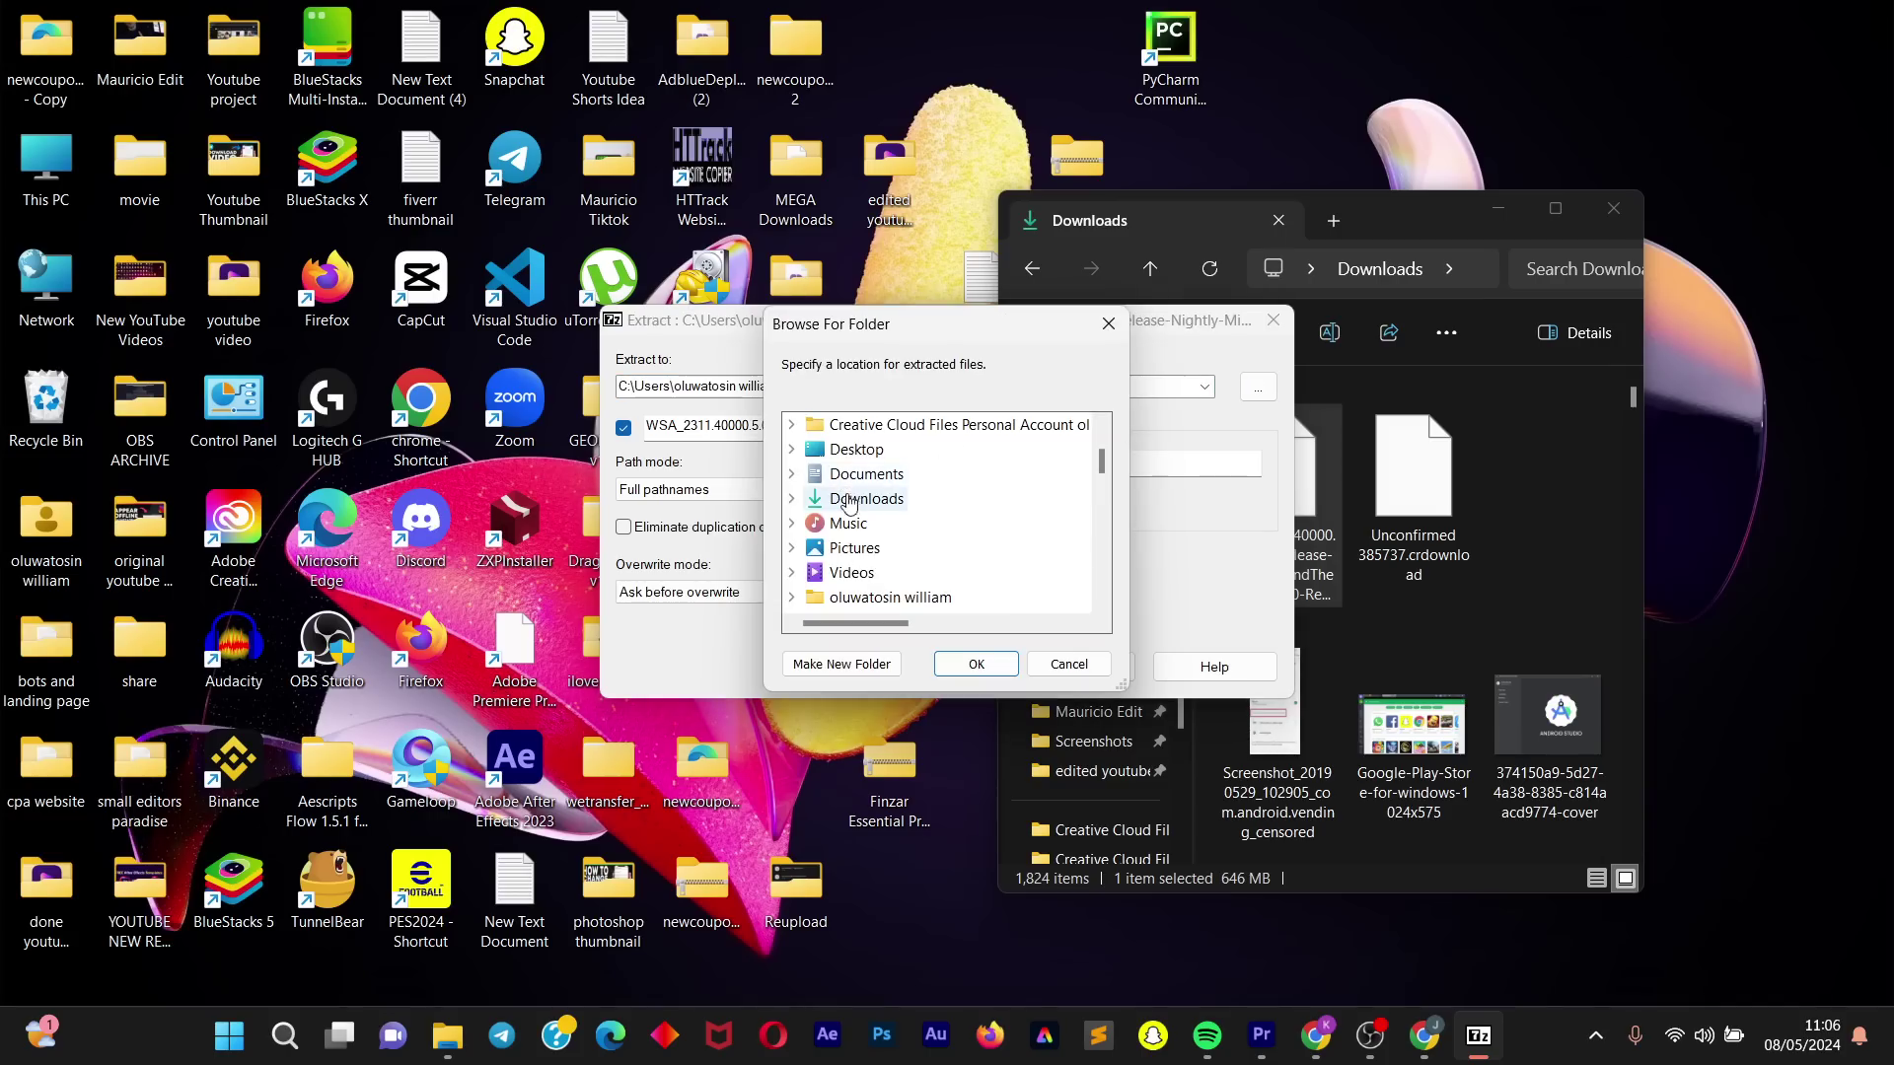
{"action": "double_click", "coordinate": [858, 474]}
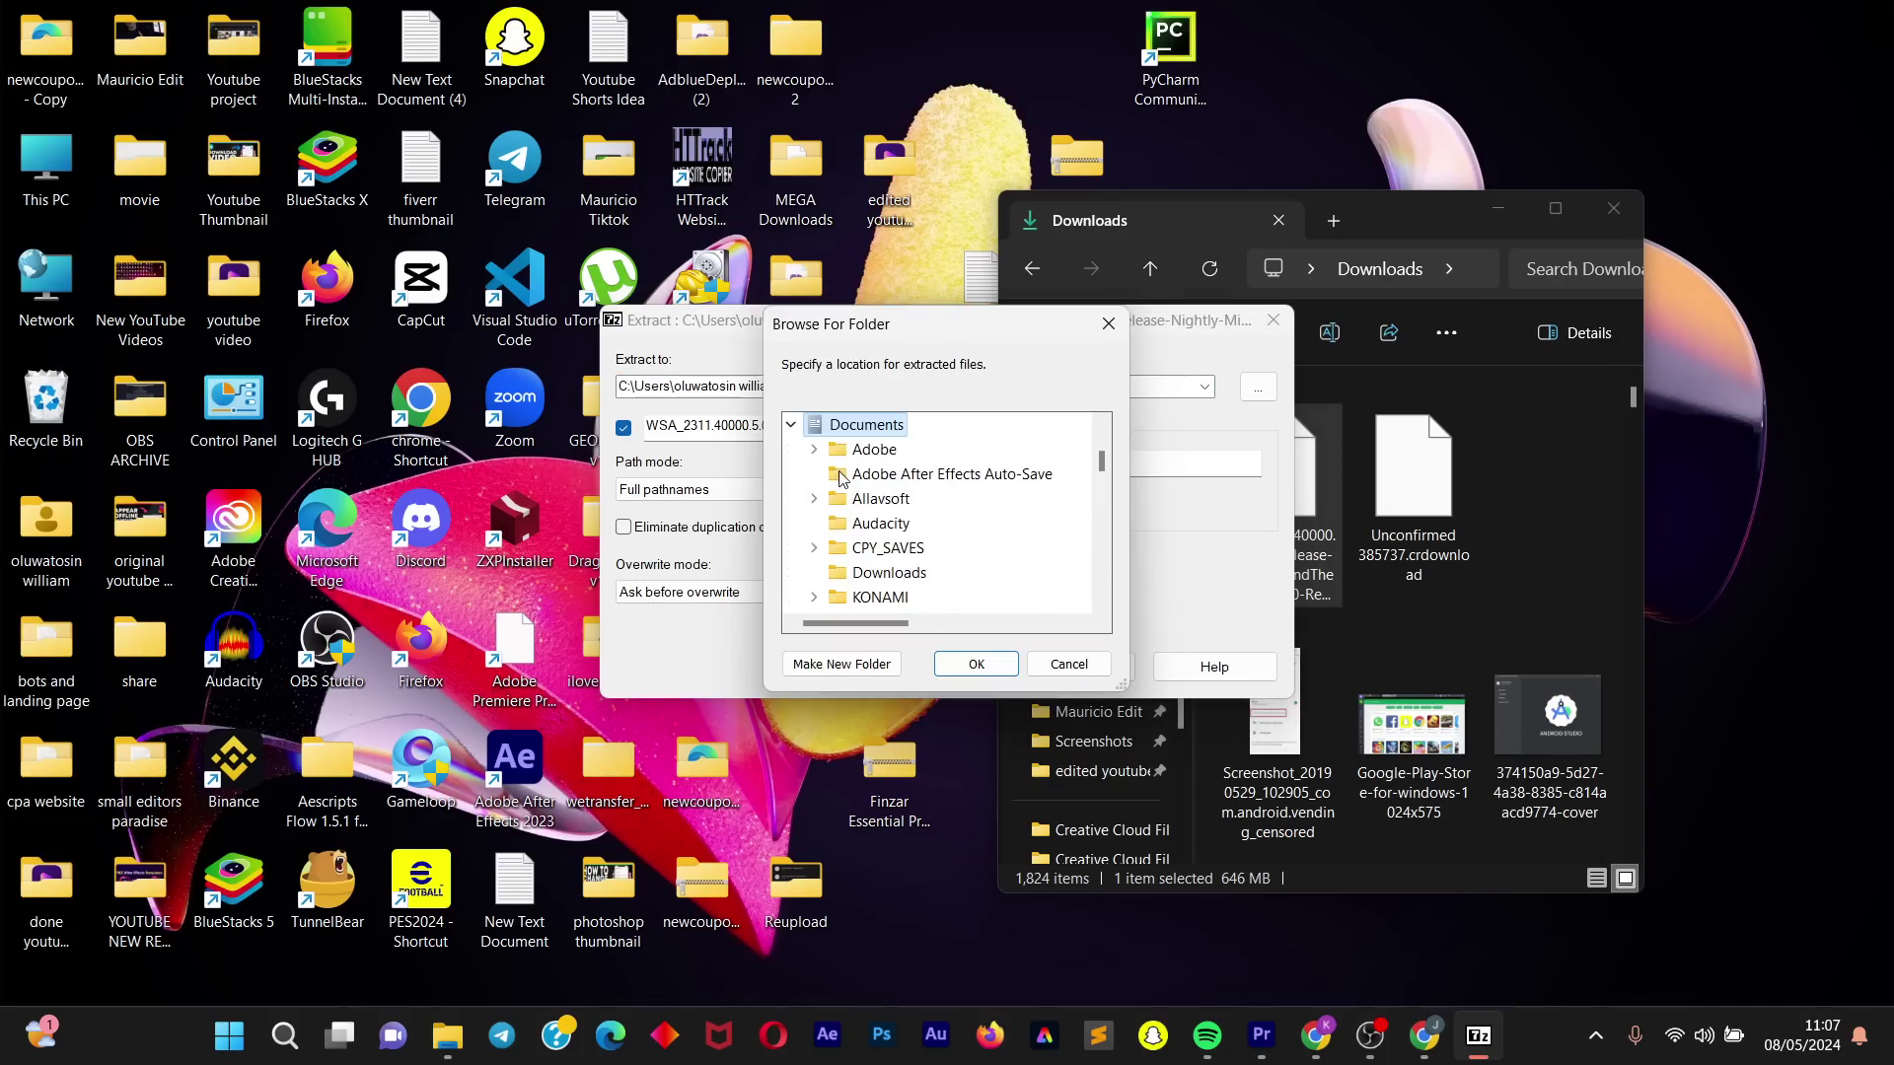
{"action": "left_click", "coordinate": [974, 664]}
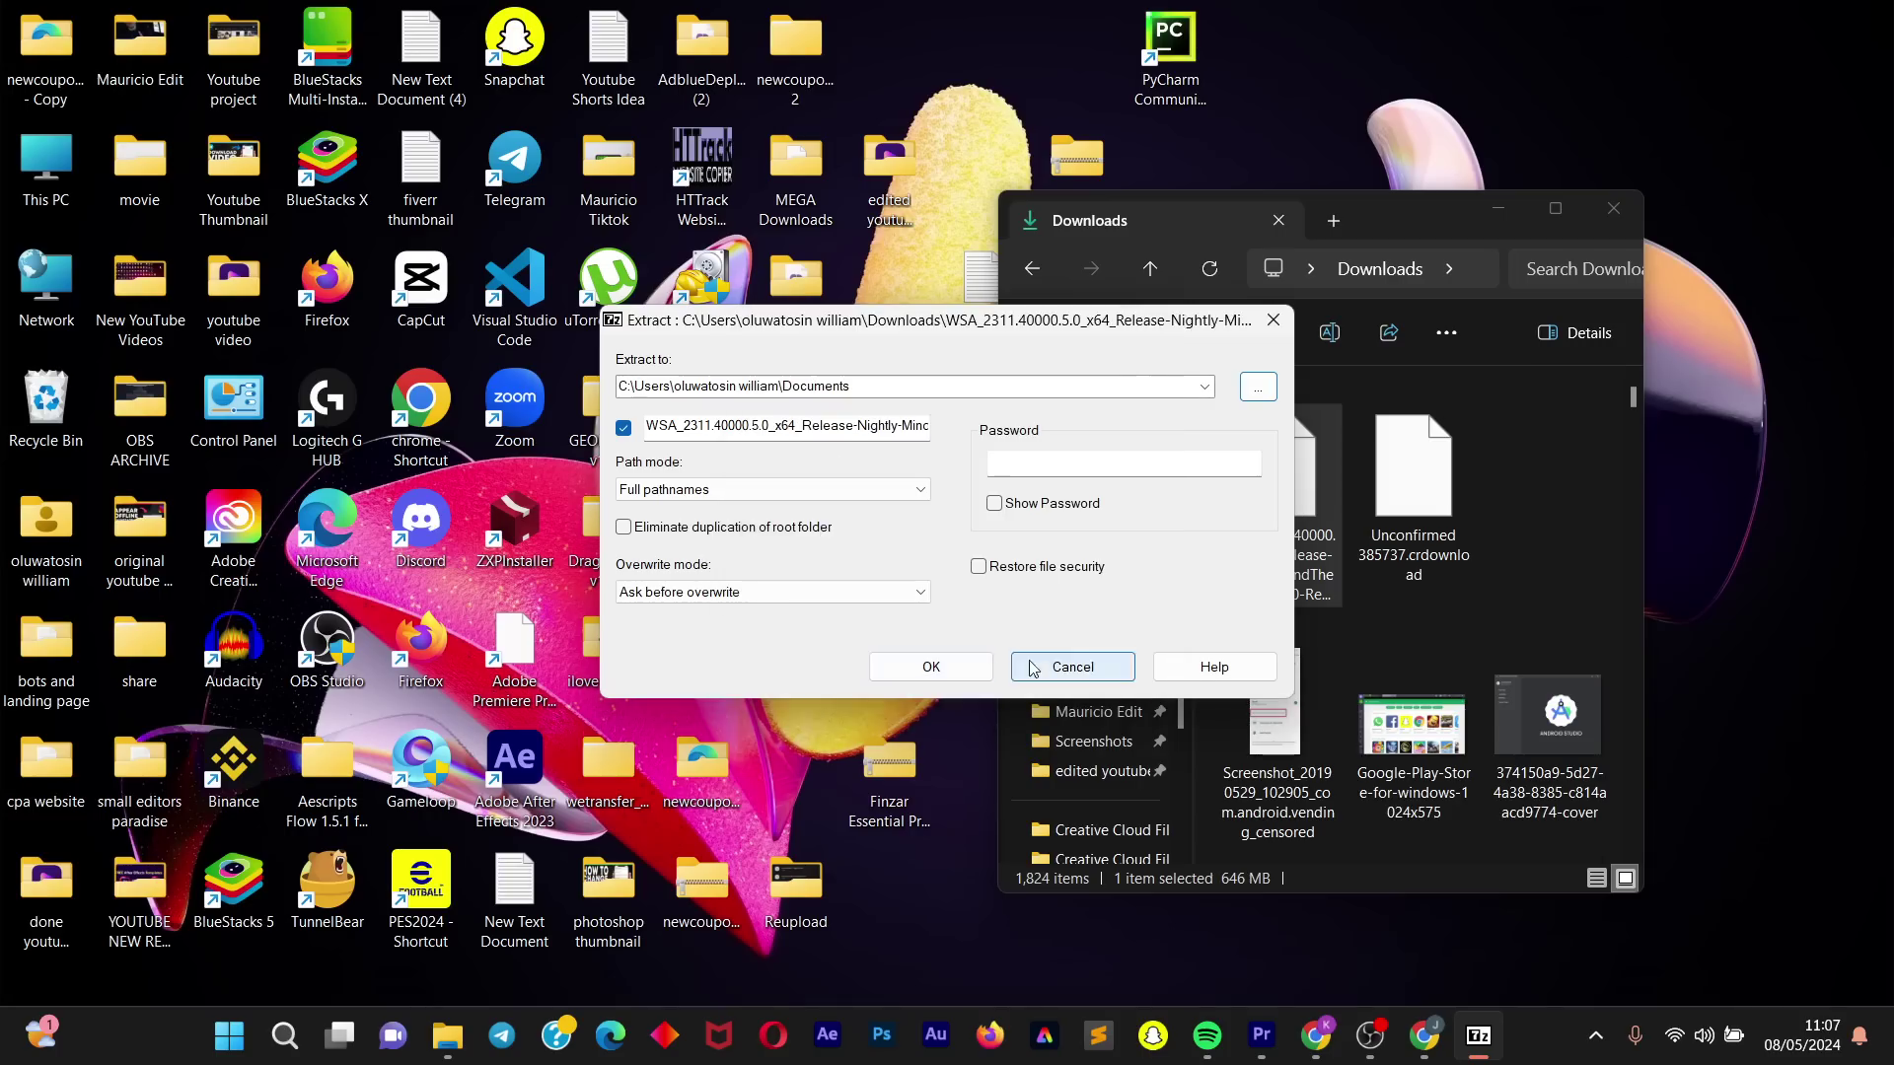
{"action": "left_click", "coordinate": [931, 668]}
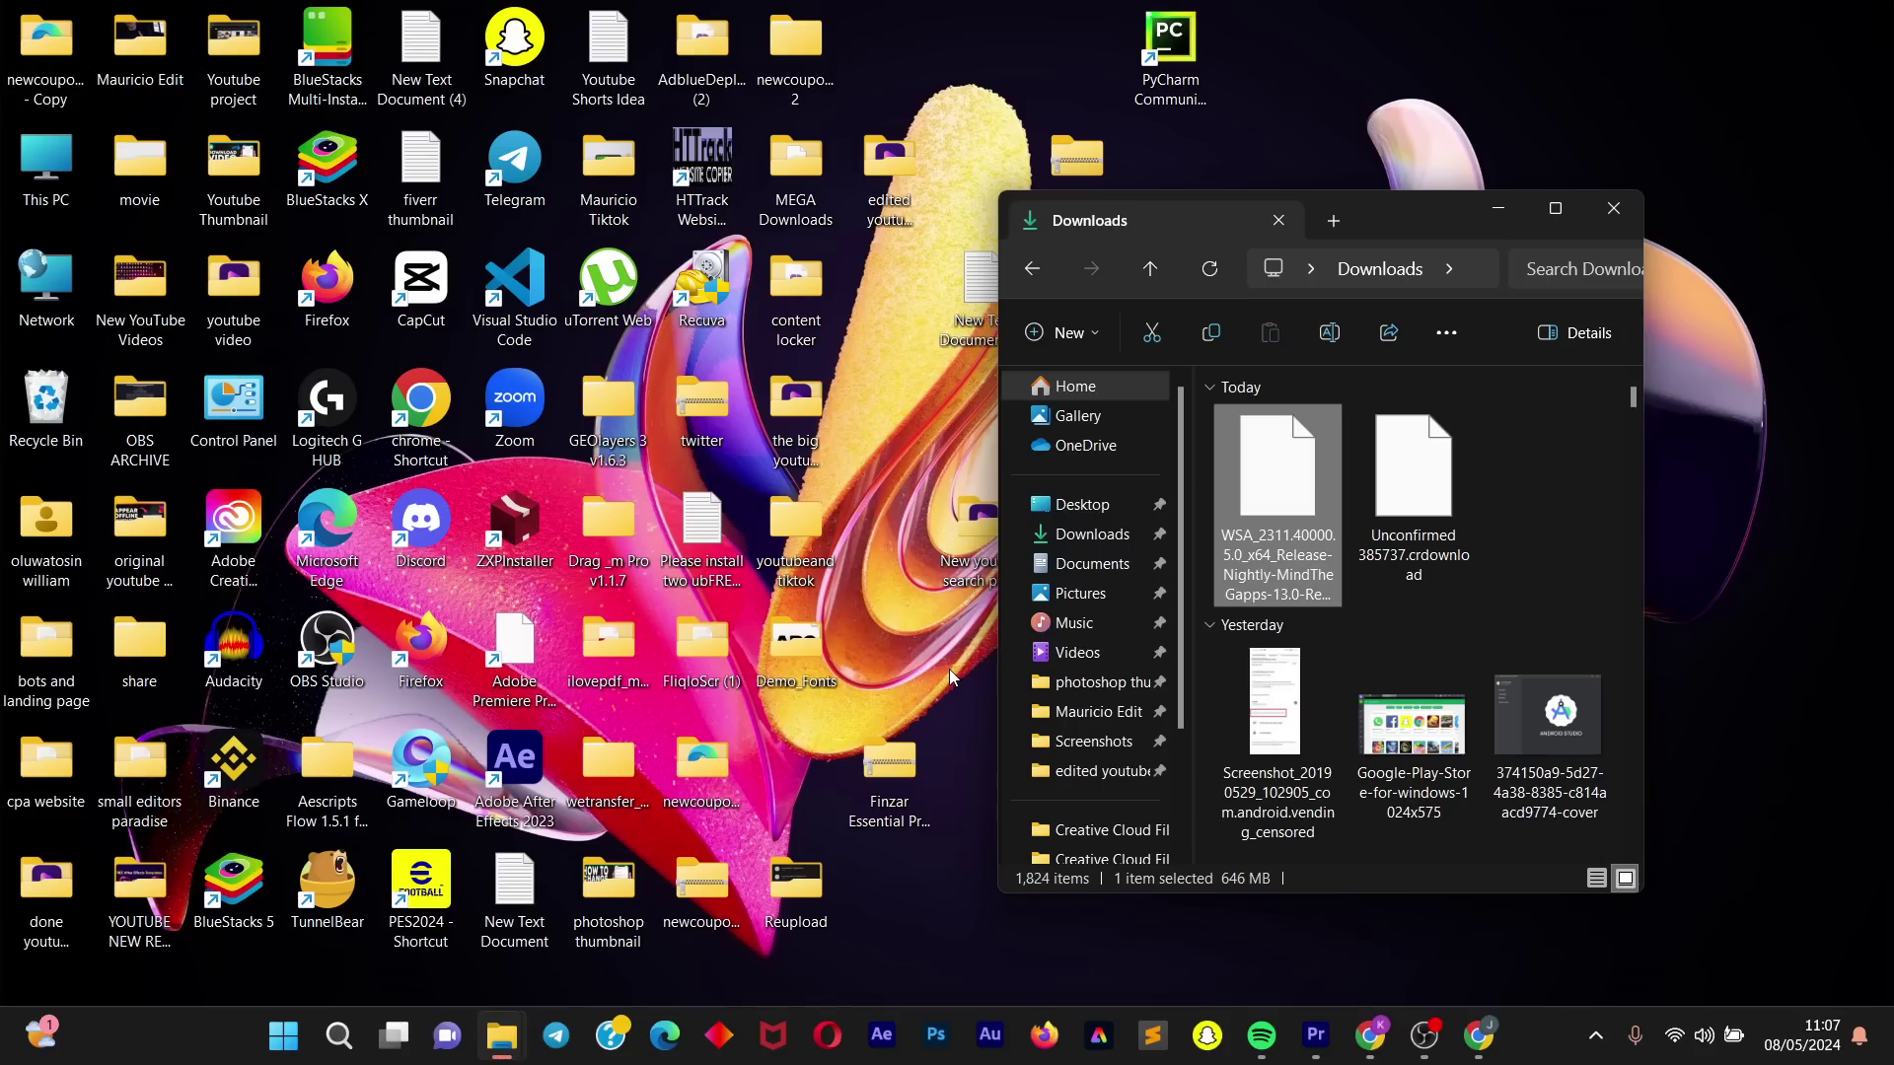
Step: Go to Documents in a maximized File Explorer window and open the extracted WSA folder's WSA_2311.40000.5.0_x64 subfolder
{"action": "left_click", "coordinate": [1106, 570]}
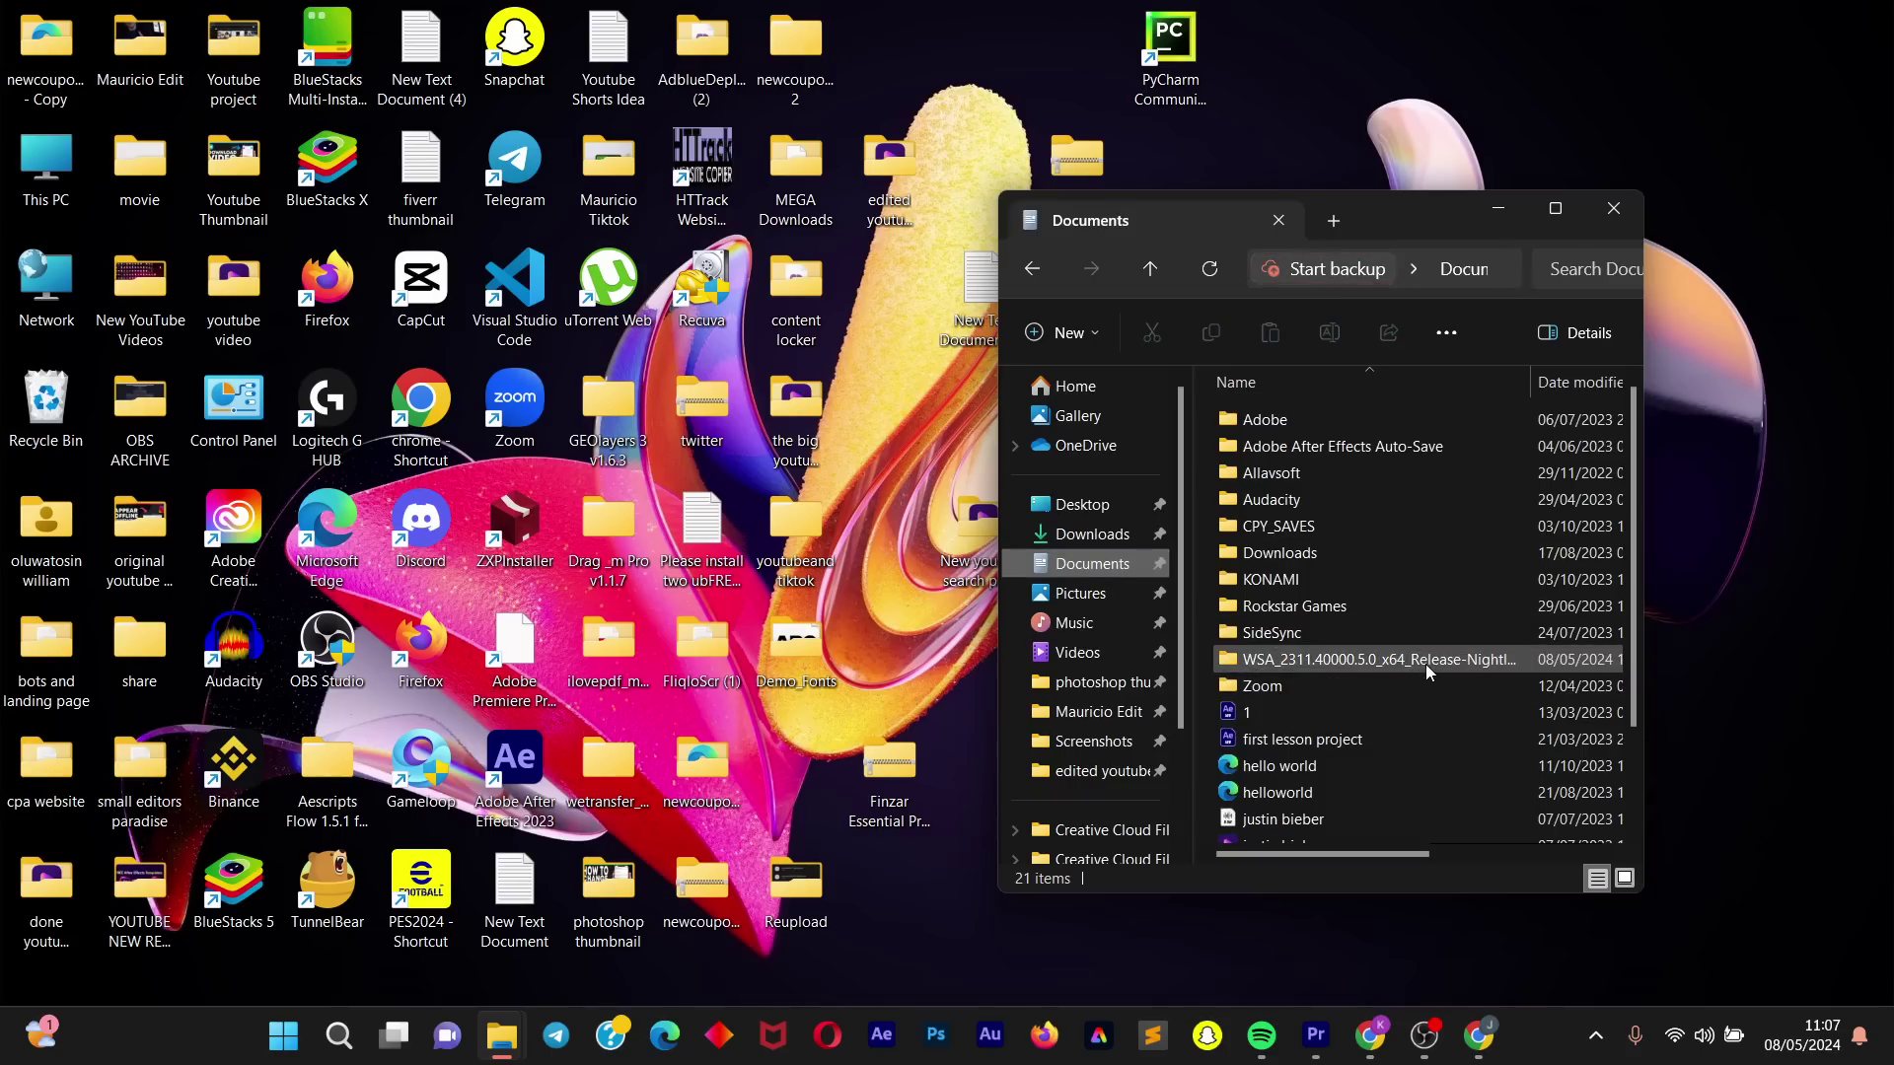
{"action": "left_click", "coordinate": [1568, 215]}
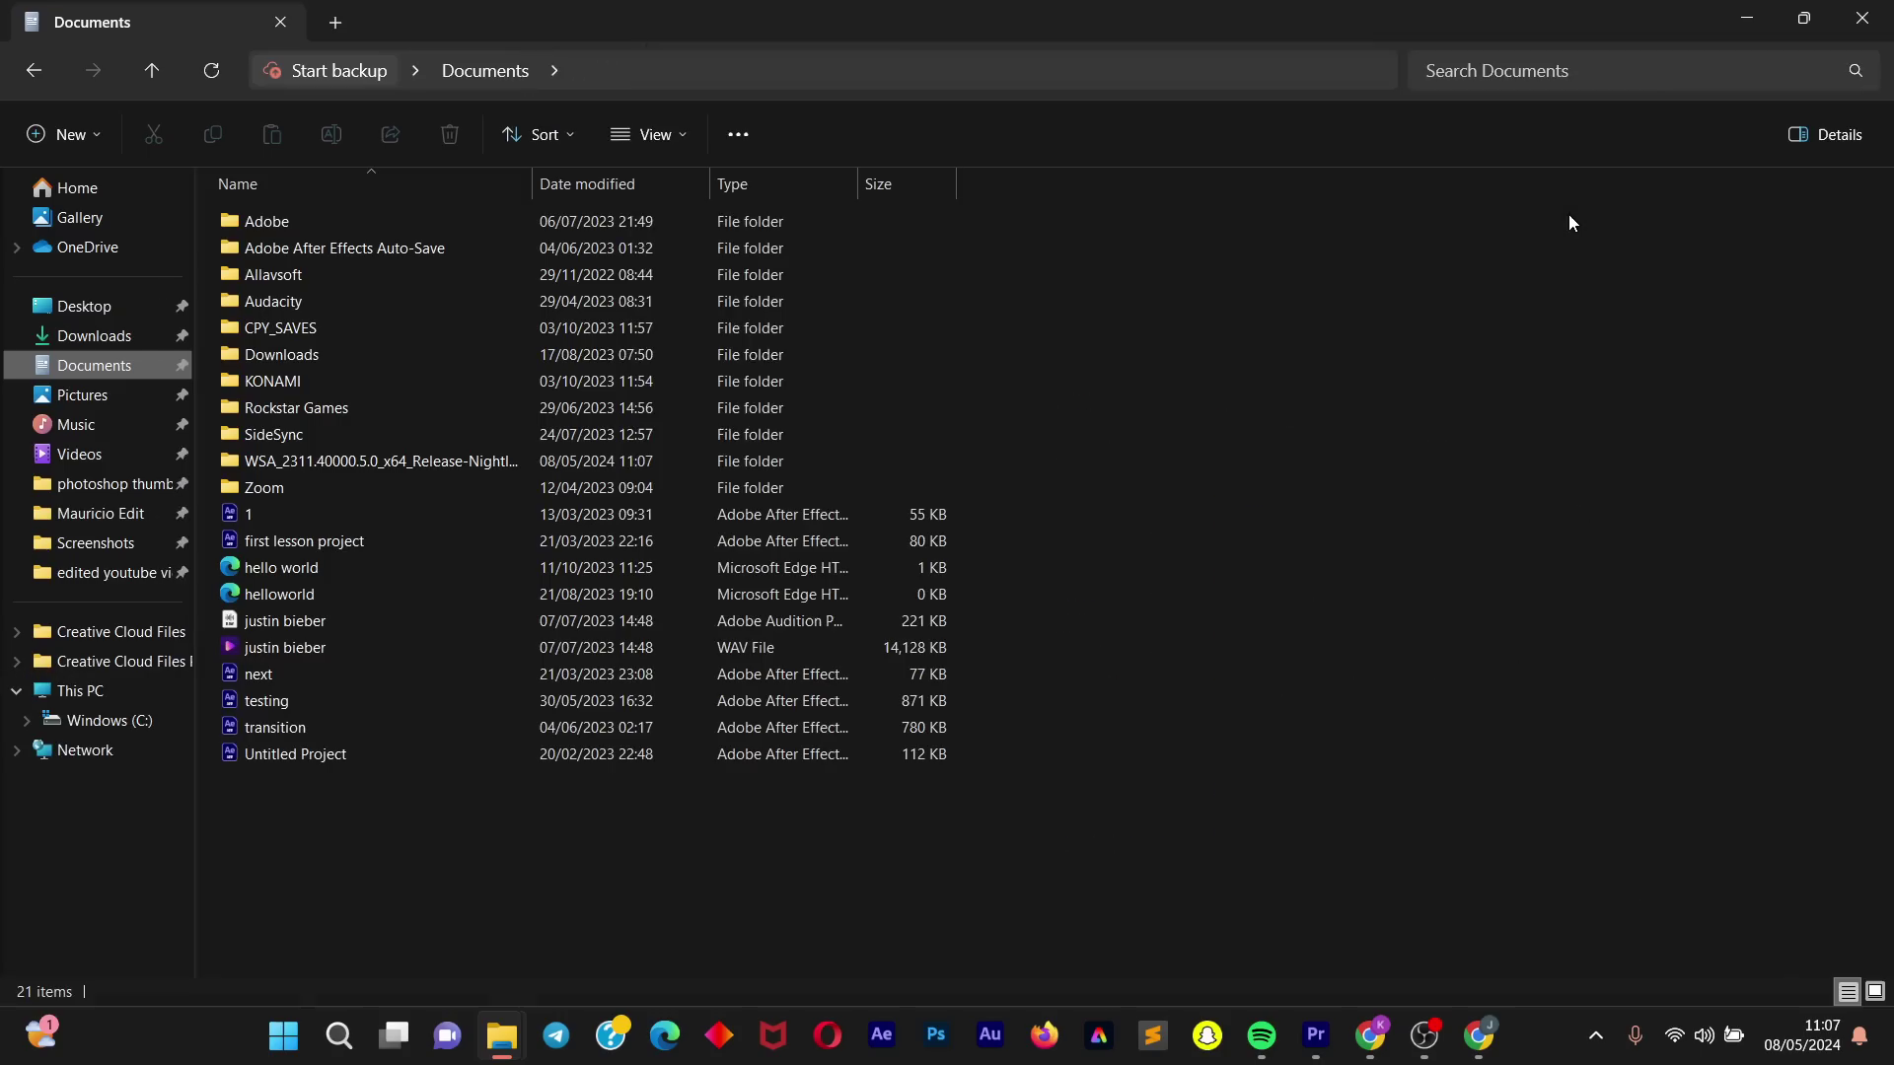
{"action": "double_click", "coordinate": [286, 460]}
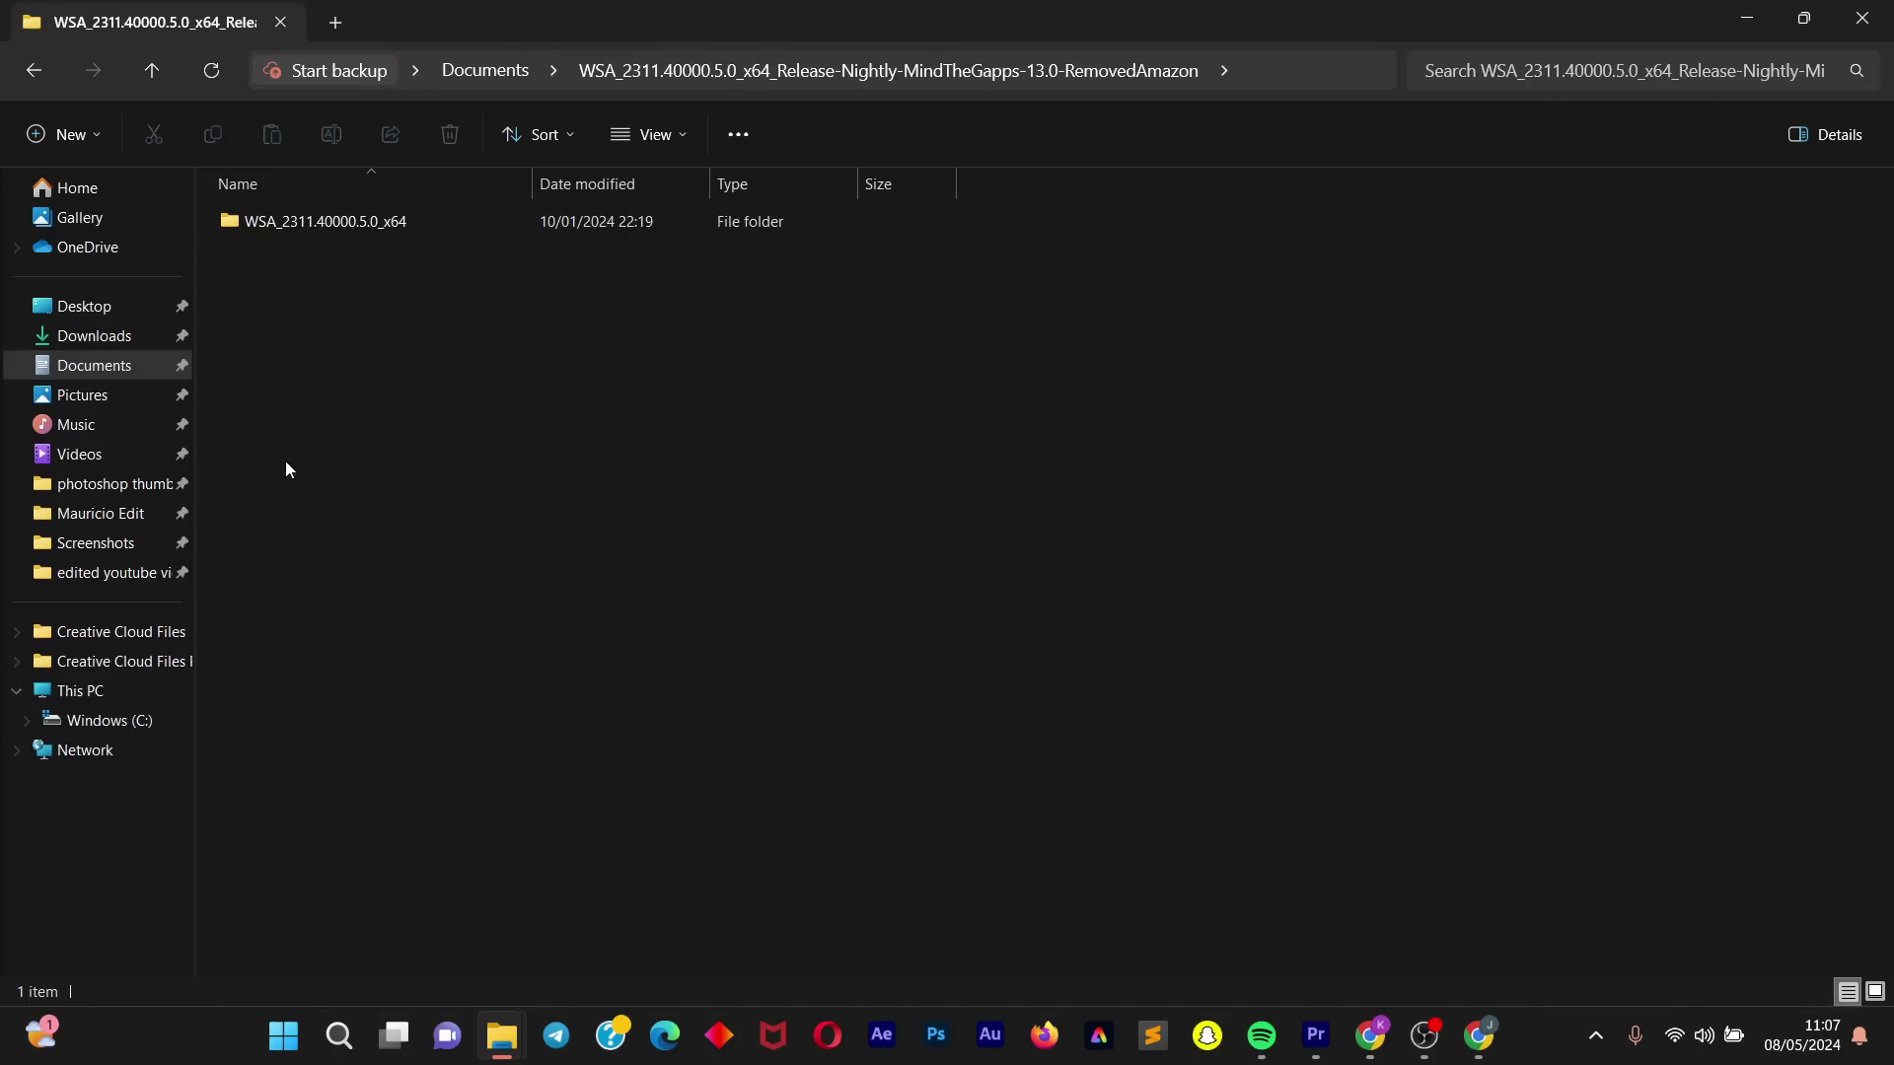
{"action": "double_click", "coordinate": [392, 222]}
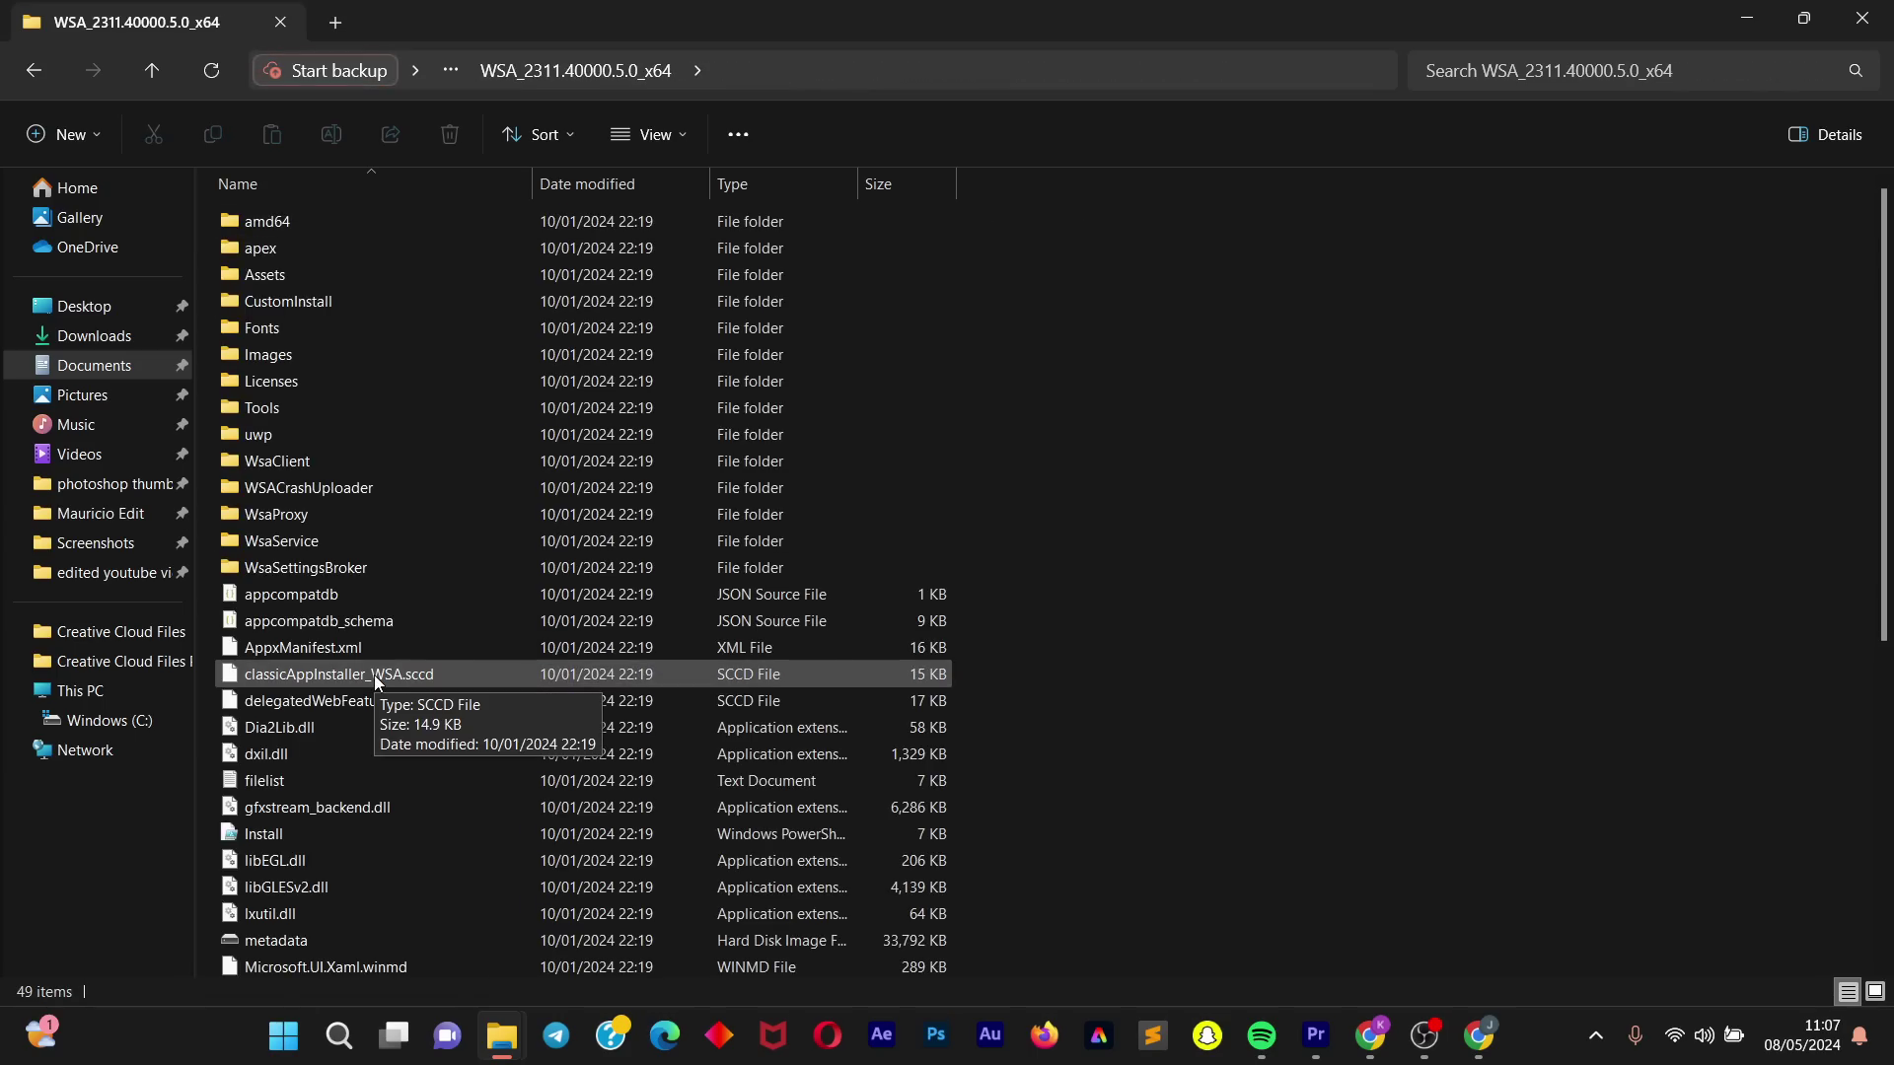
Step: Launch the Run batch file to install WSA, continue past the optional diagnostic data dialog and minimize the WSA settings window
{"action": "scroll", "coordinate": [375, 675], "scroll_direction": "down", "scroll_amount": 6}
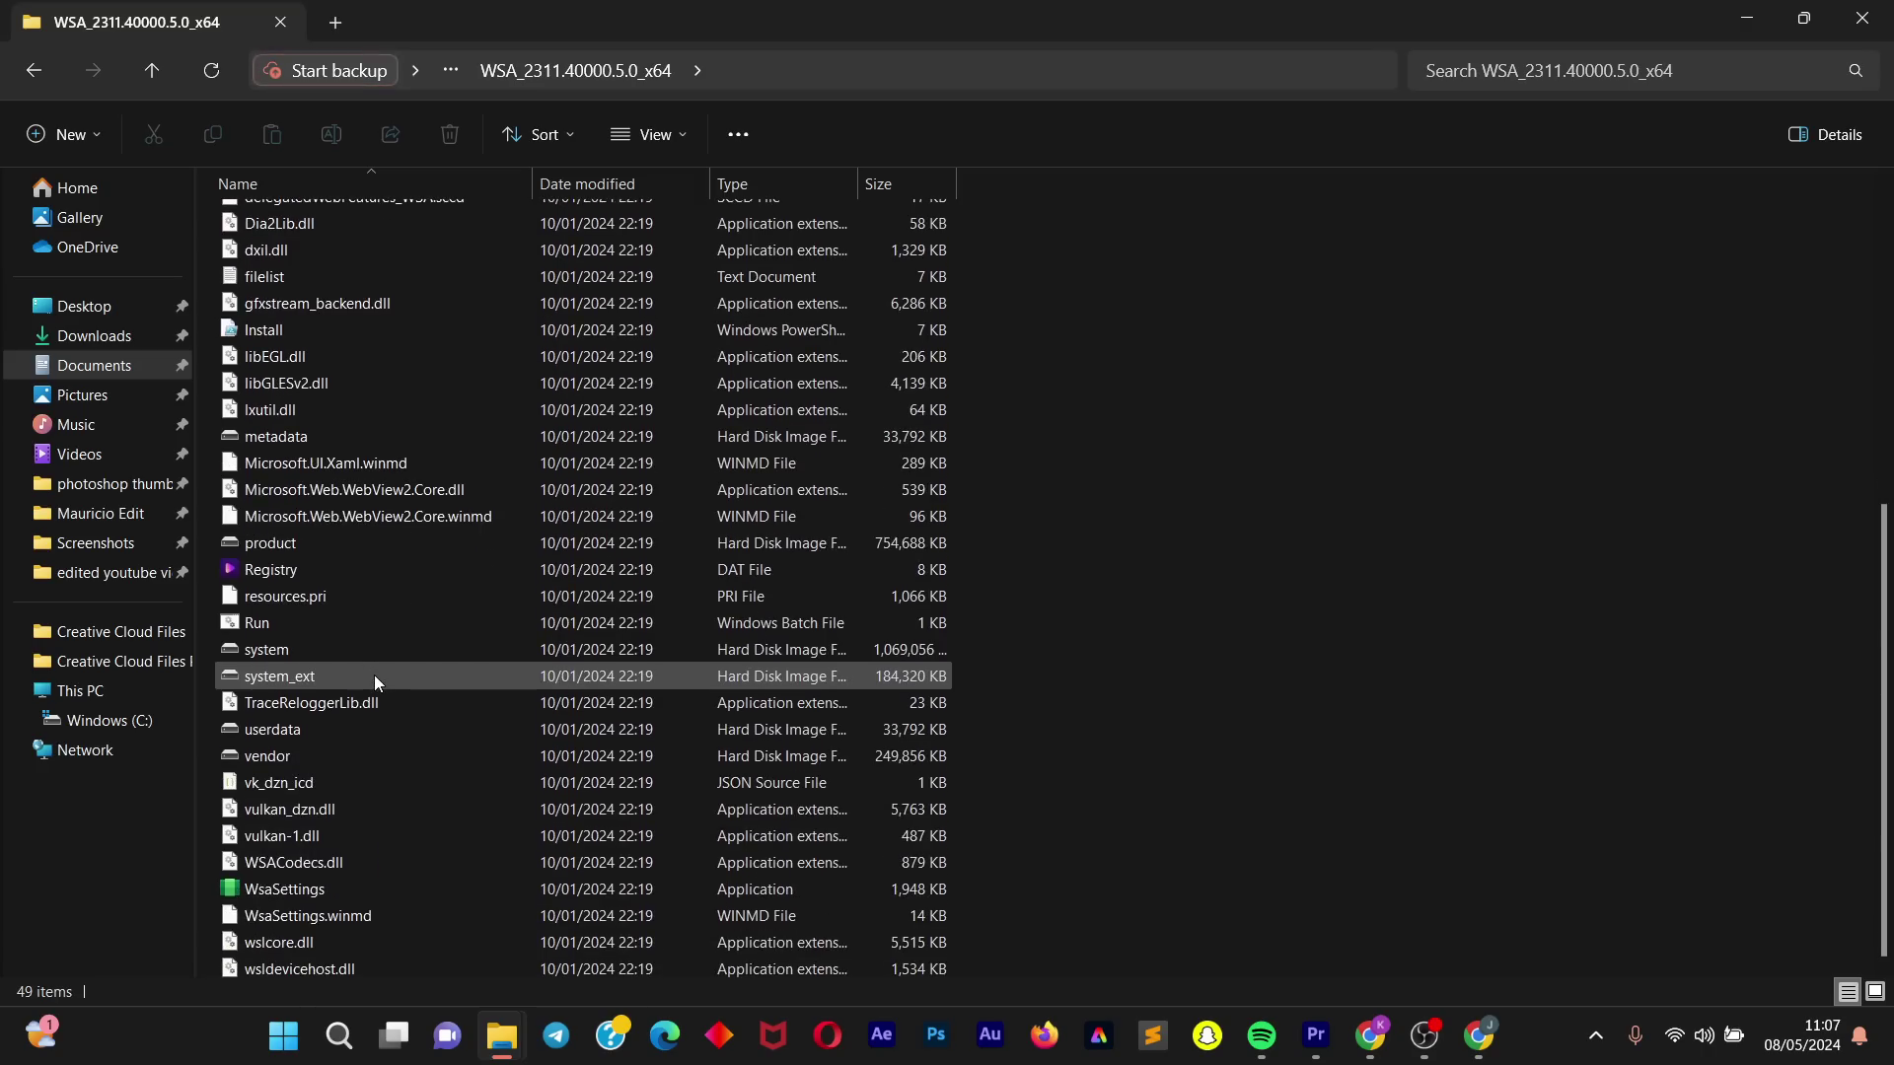
{"action": "scroll", "coordinate": [374, 675], "scroll_direction": "down", "scroll_amount": 1}
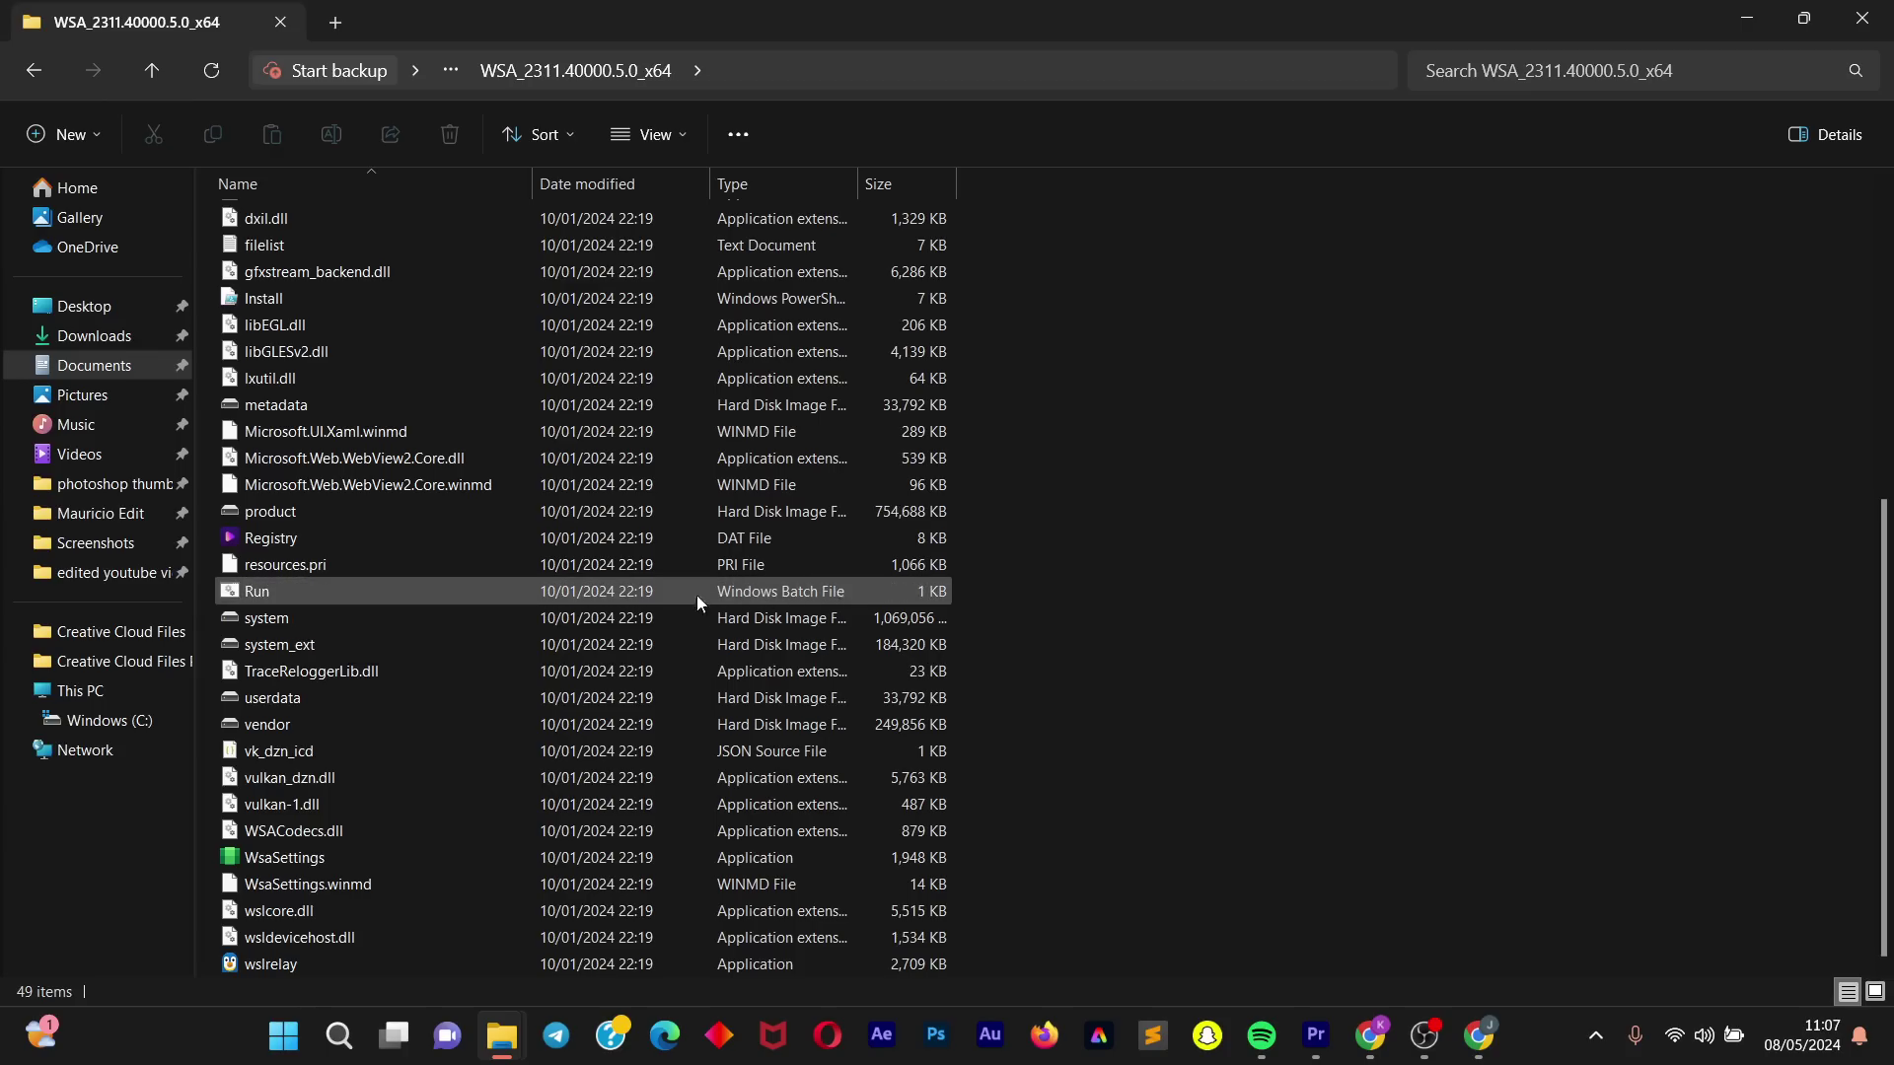
{"action": "double_click", "coordinate": [258, 592]}
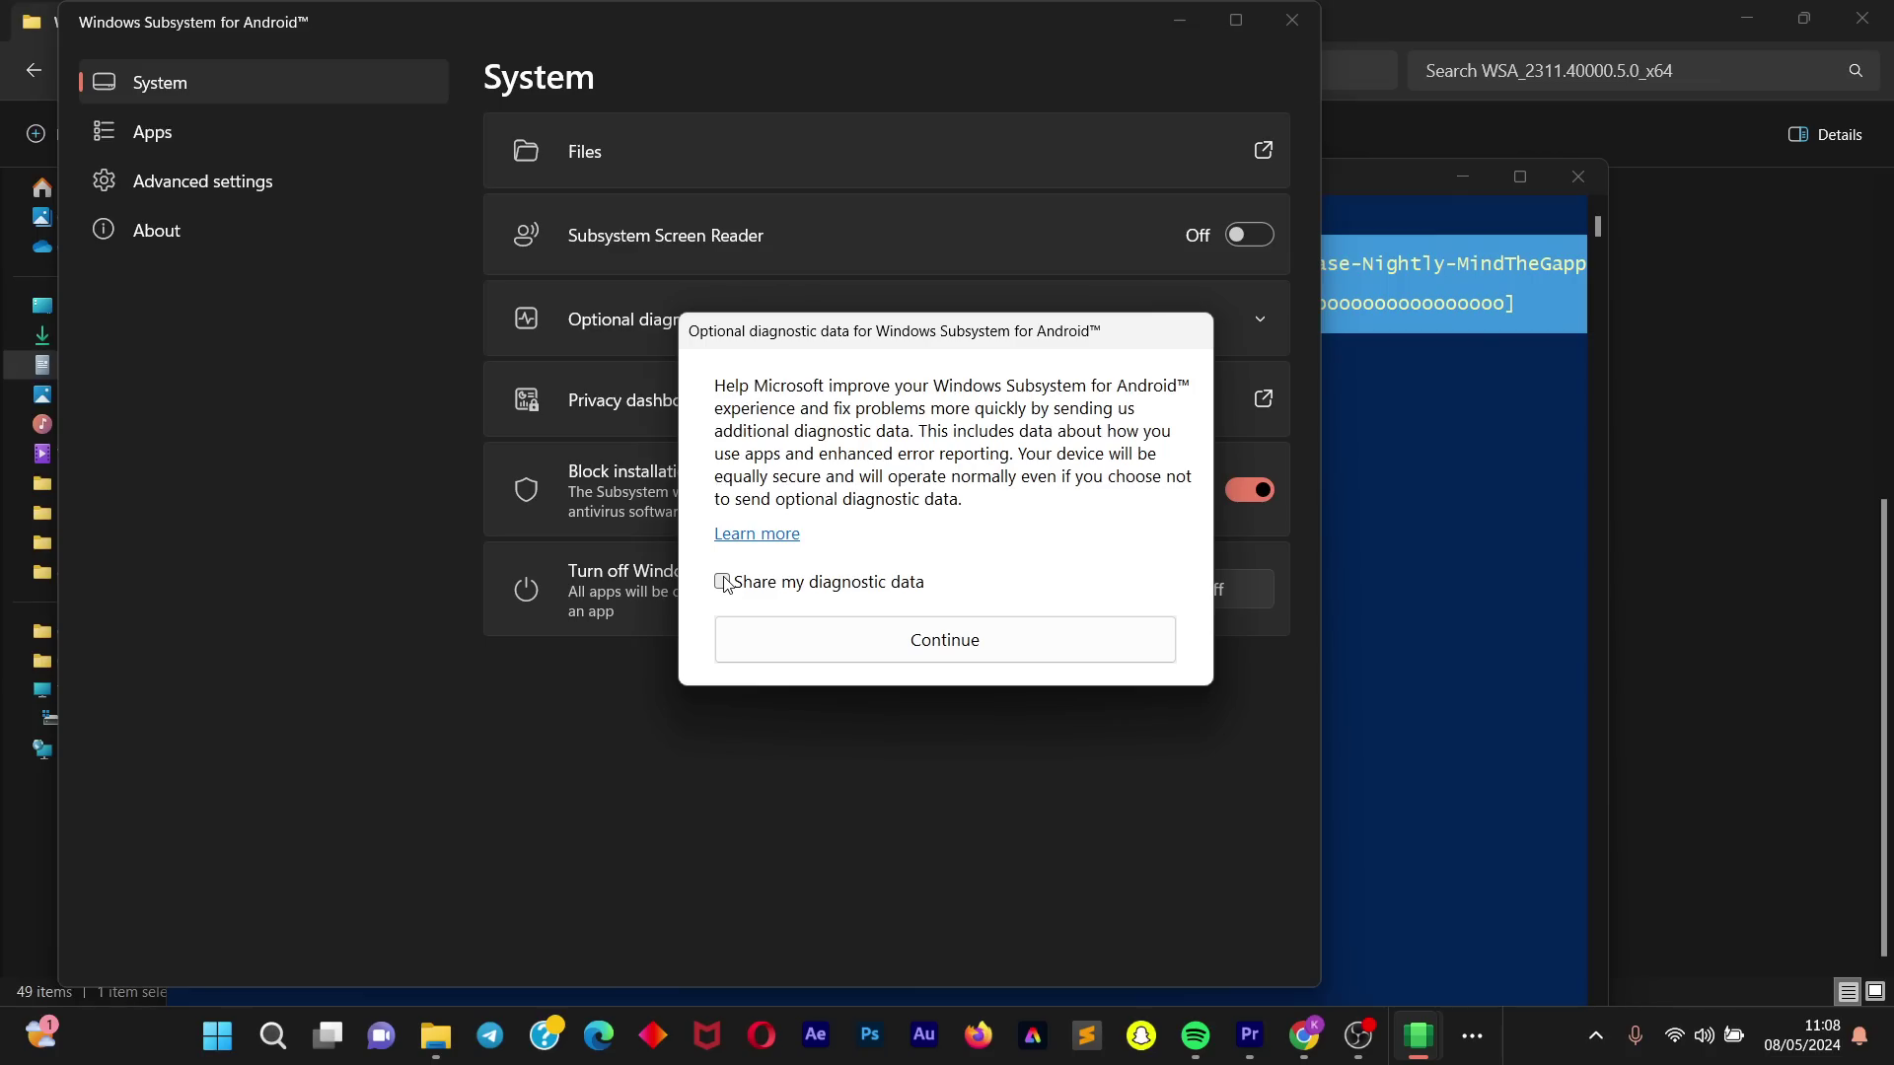
{"action": "left_click", "coordinate": [876, 643]}
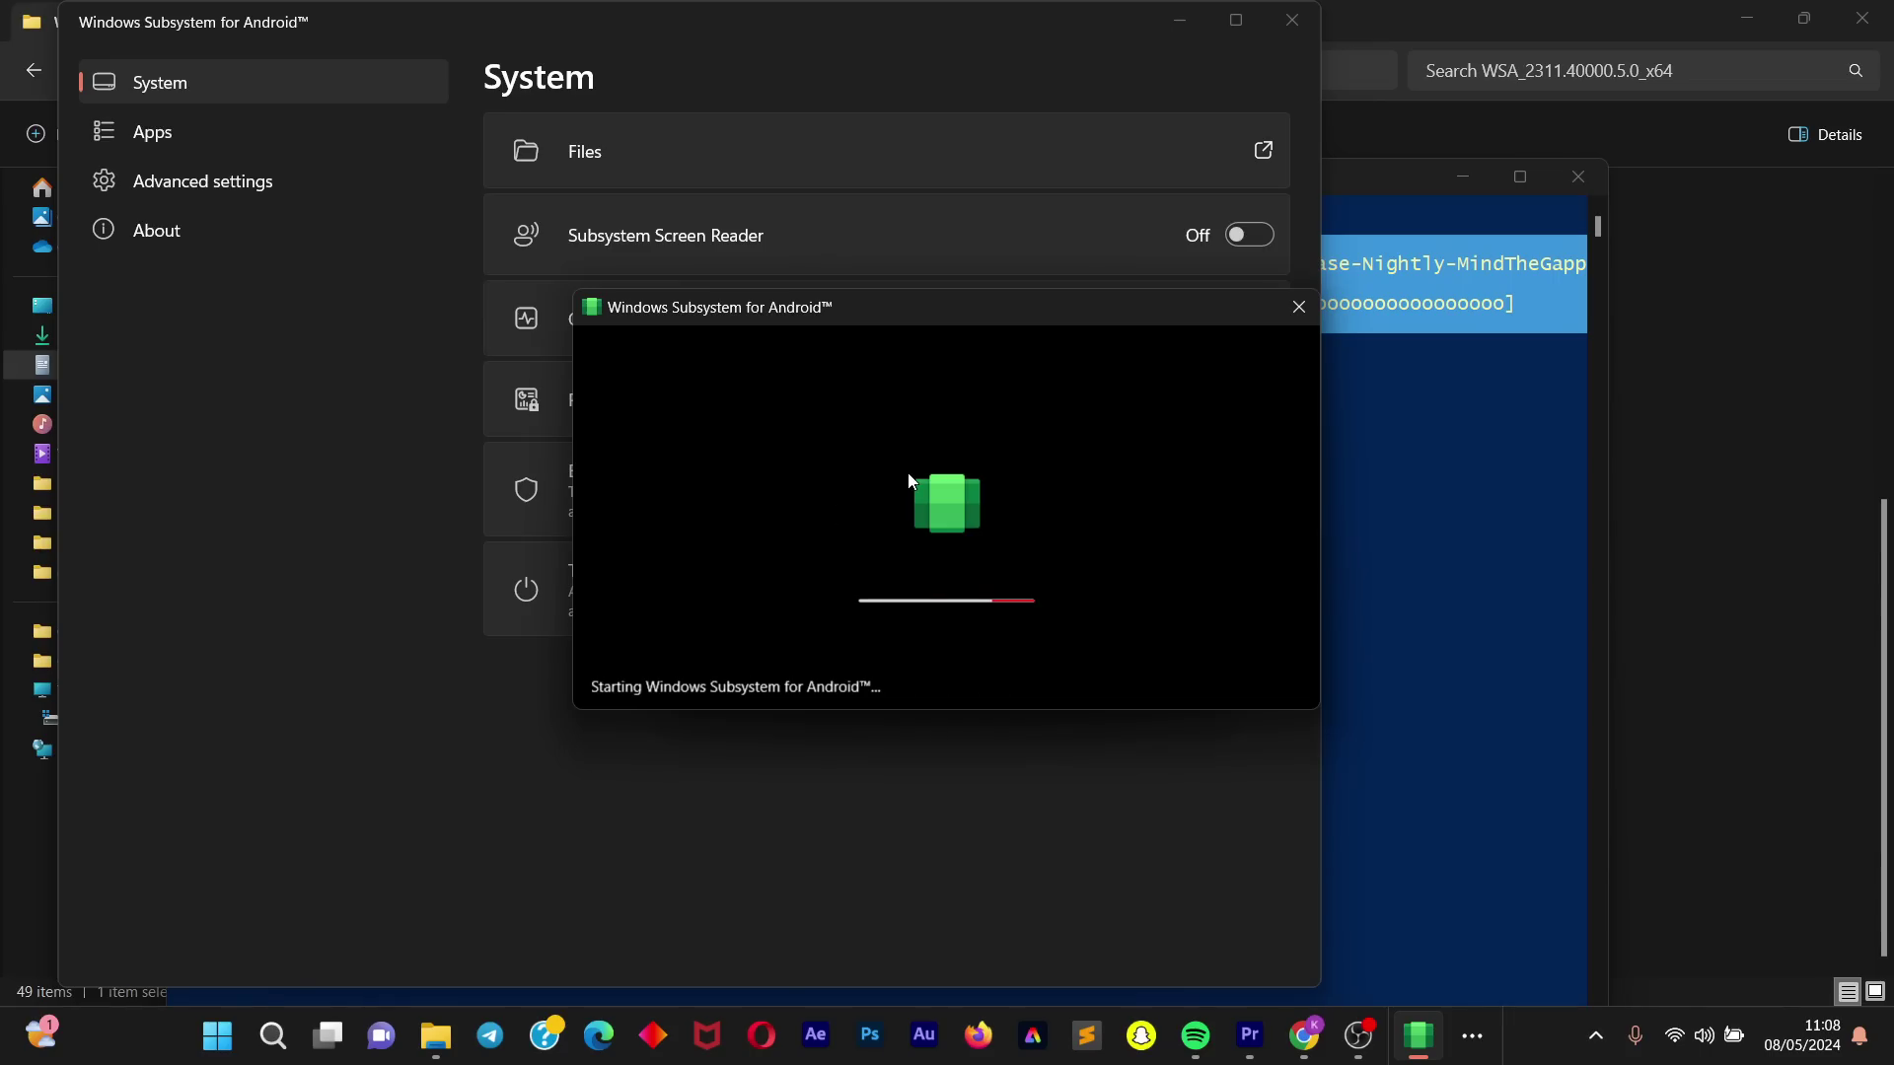
{"action": "left_click", "coordinate": [1179, 20]}
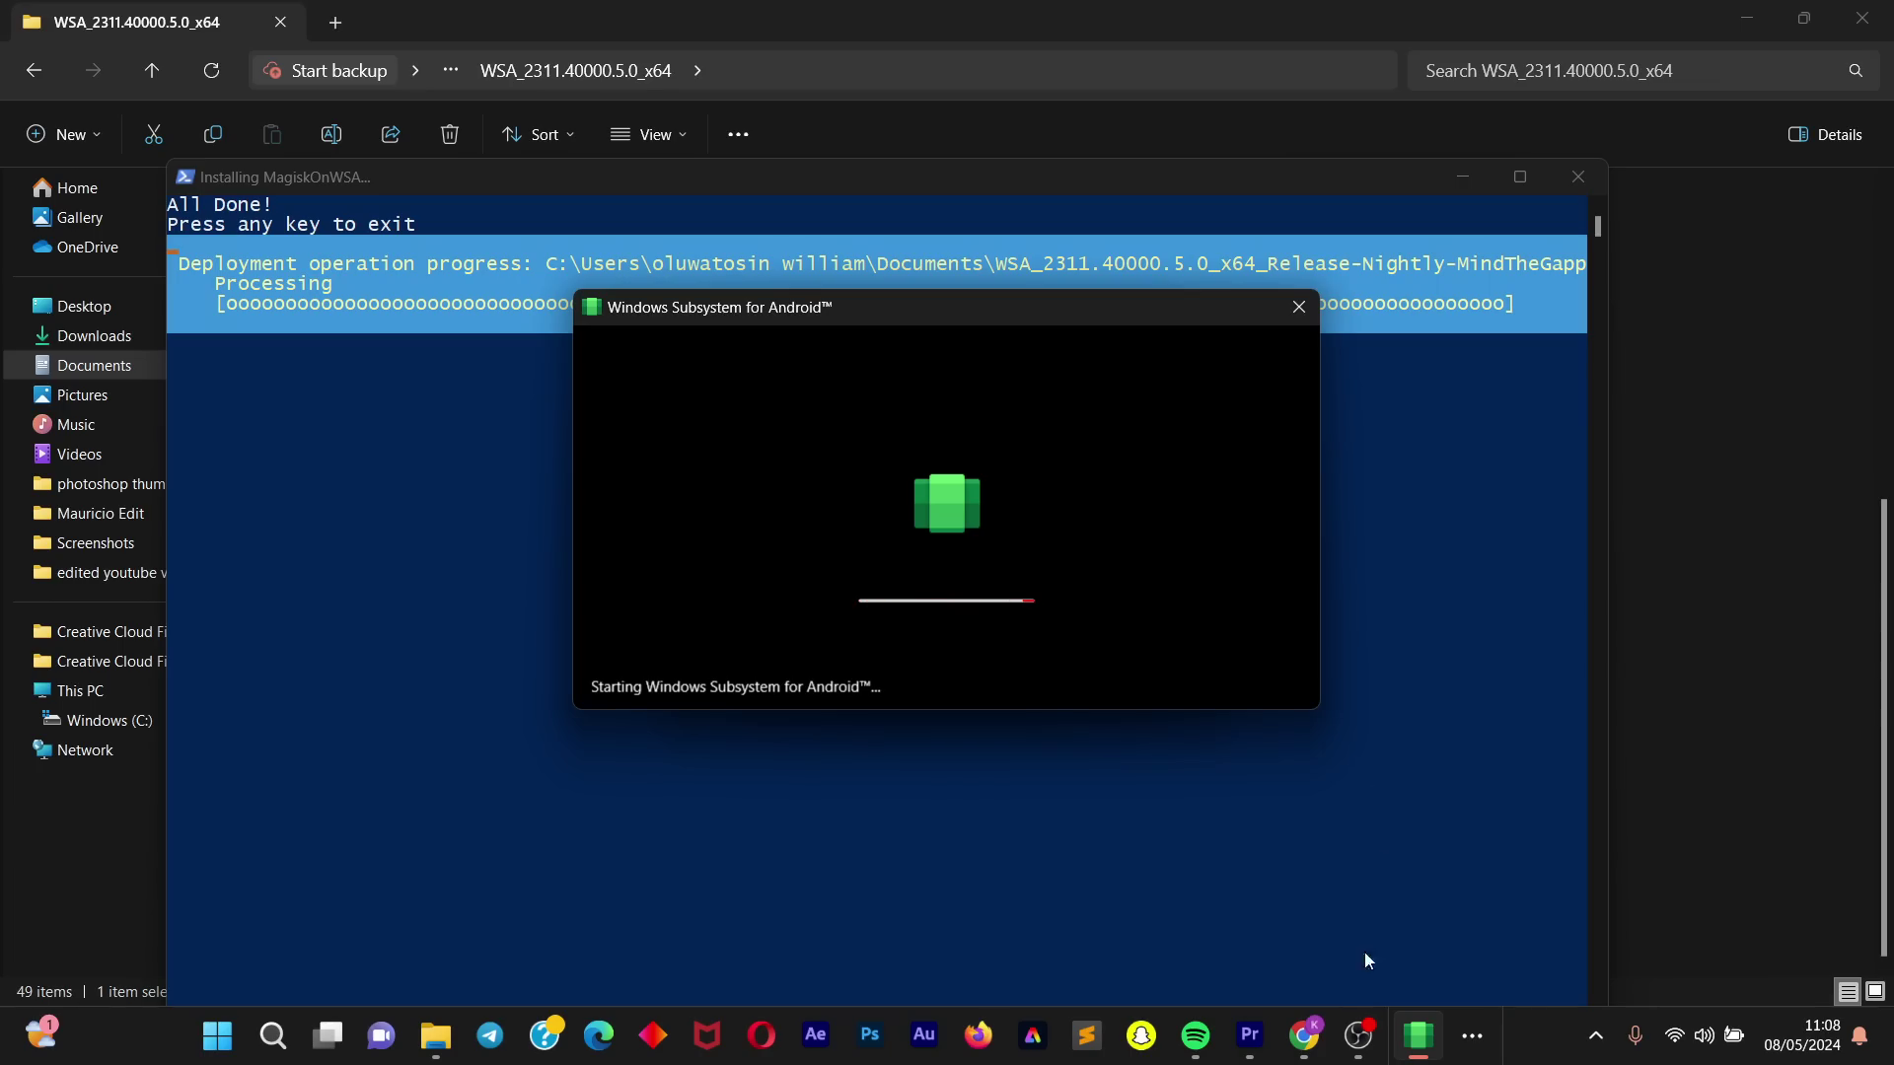
{"action": "left_click", "coordinate": [1357, 1028]}
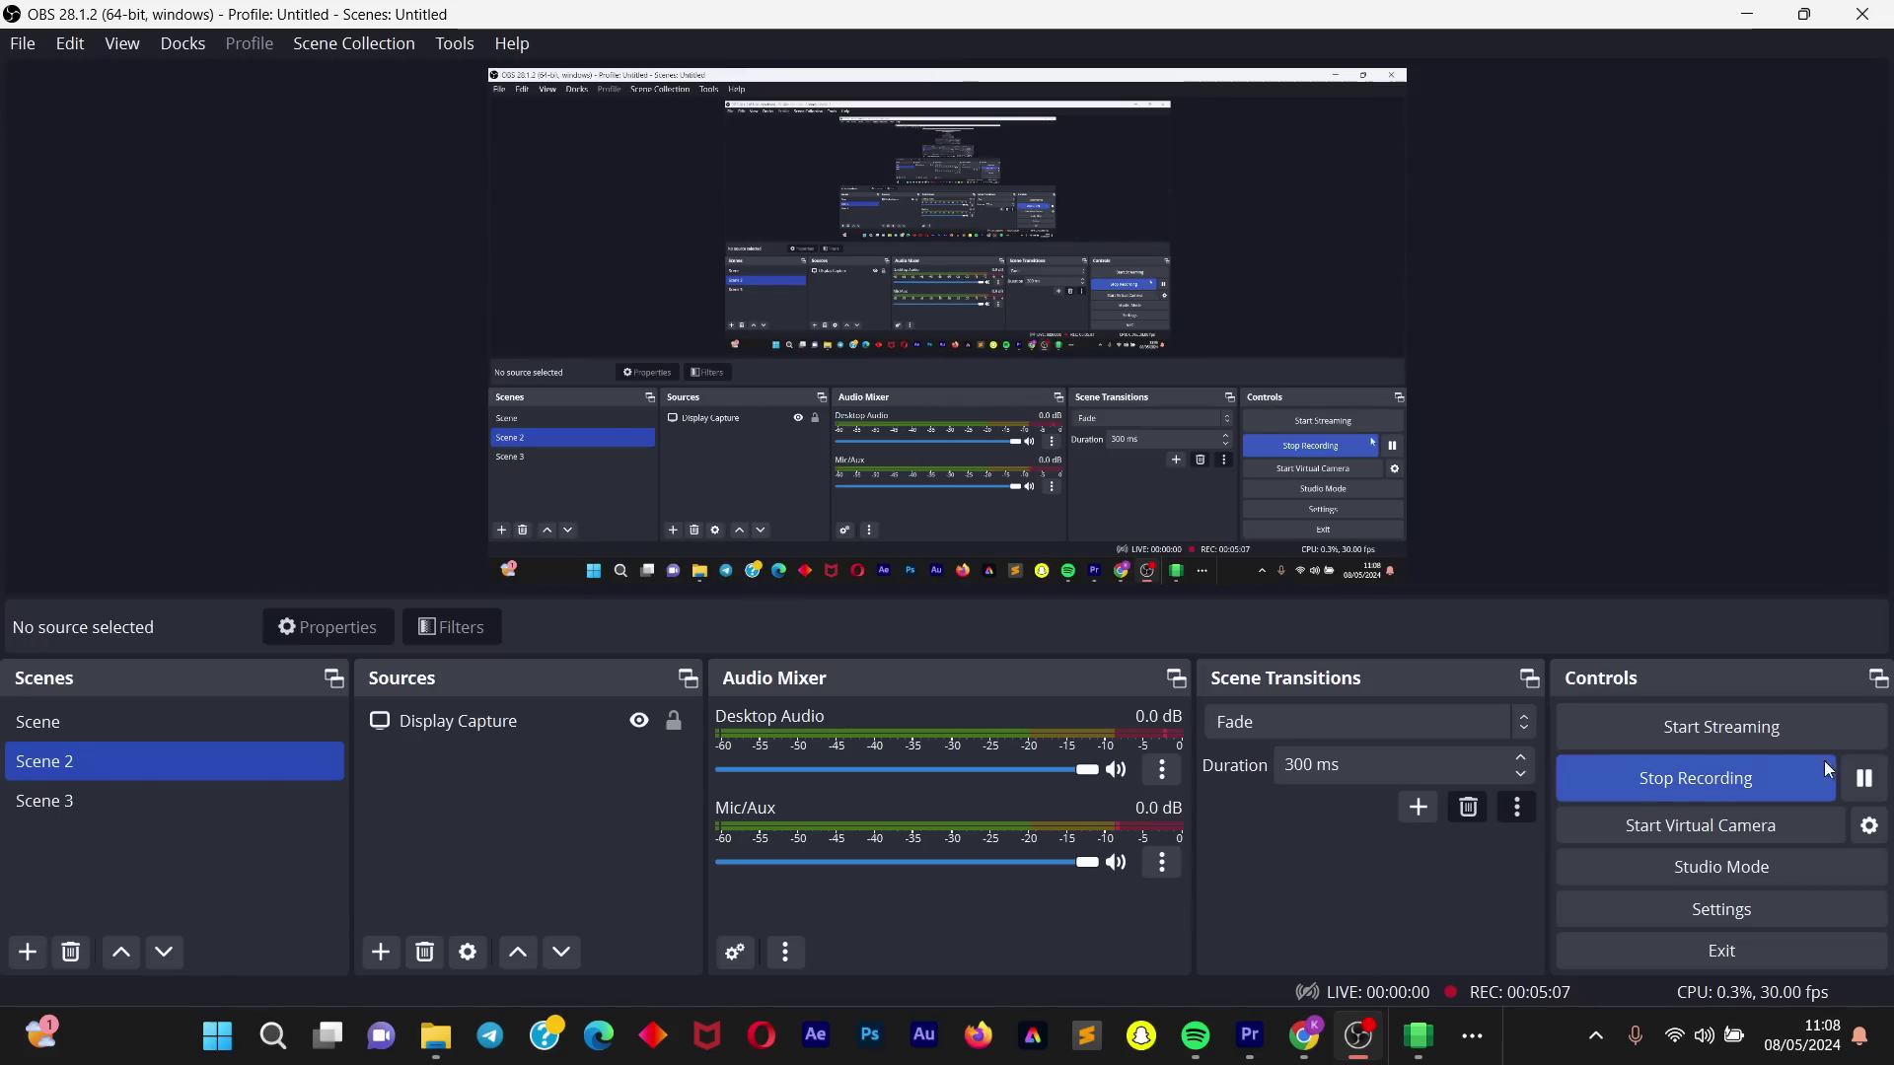
{"action": "left_click", "coordinate": [1864, 782]}
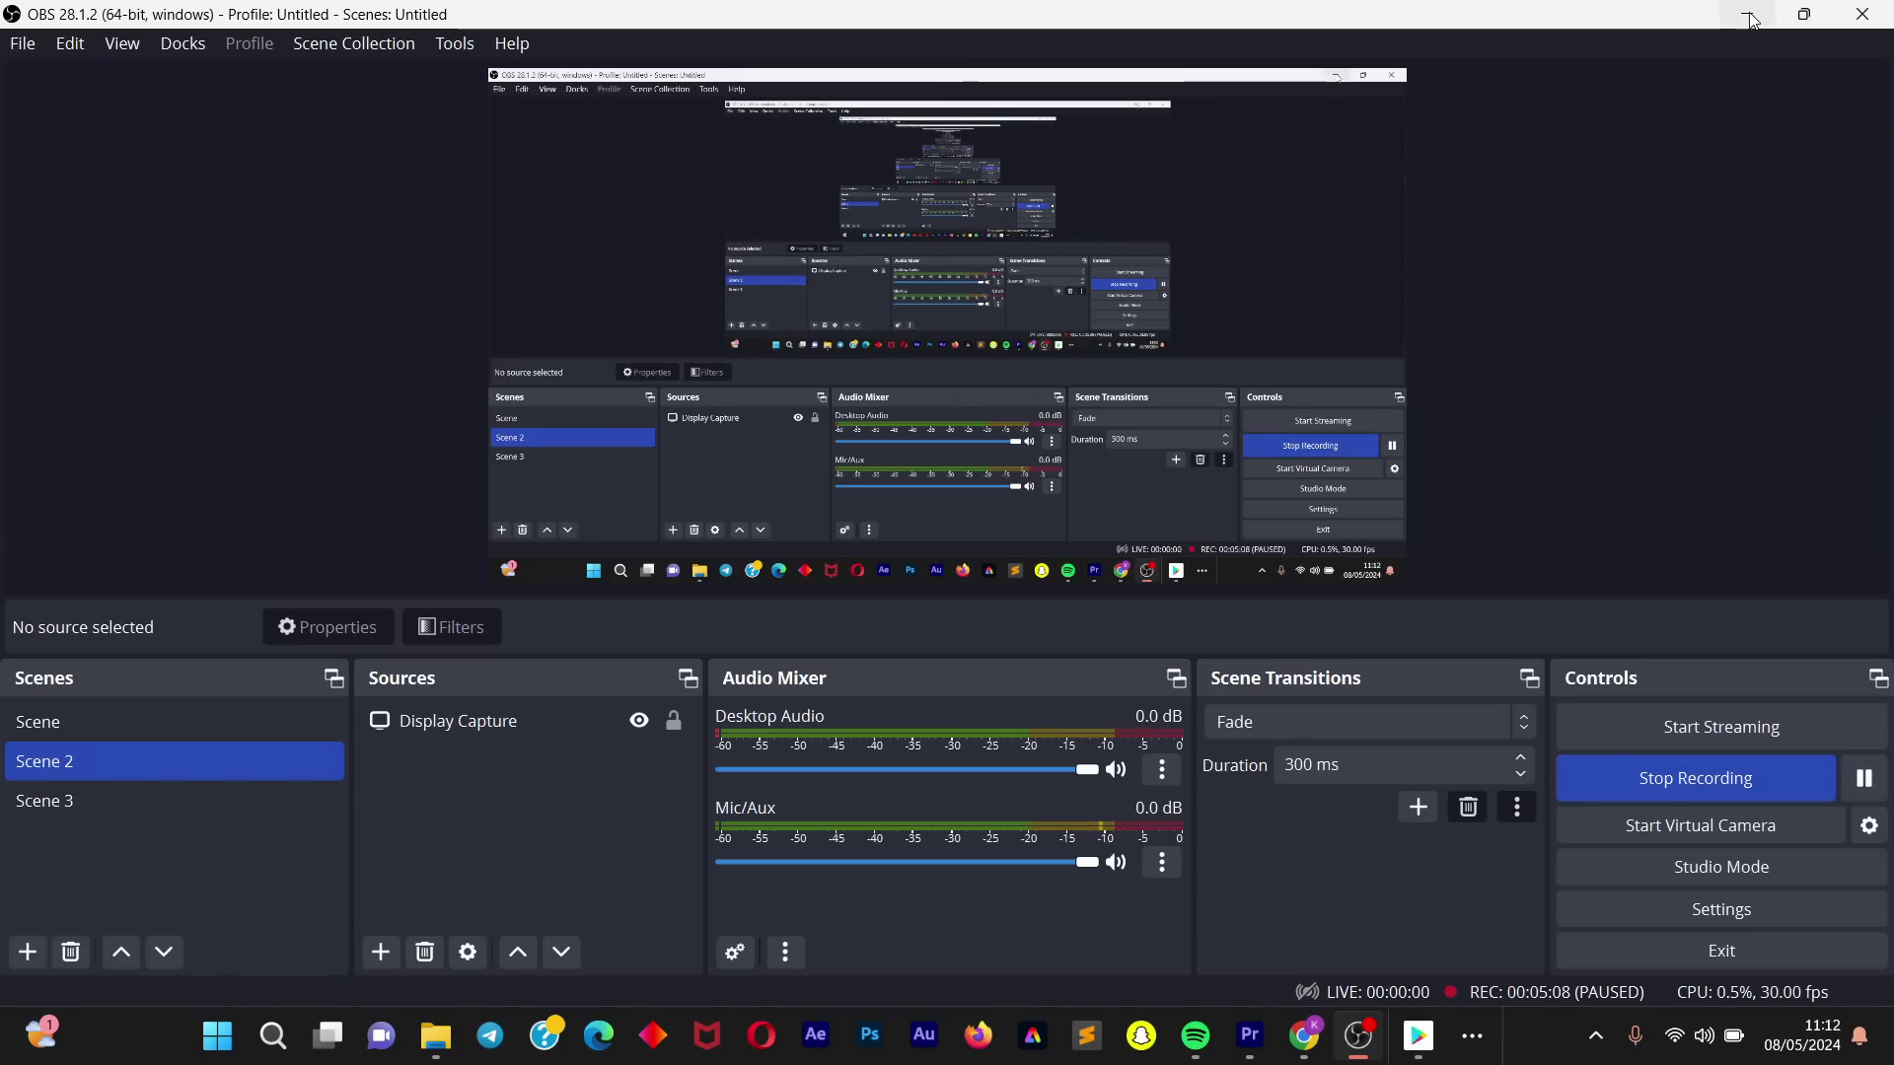
{"action": "left_click", "coordinate": [1749, 13]}
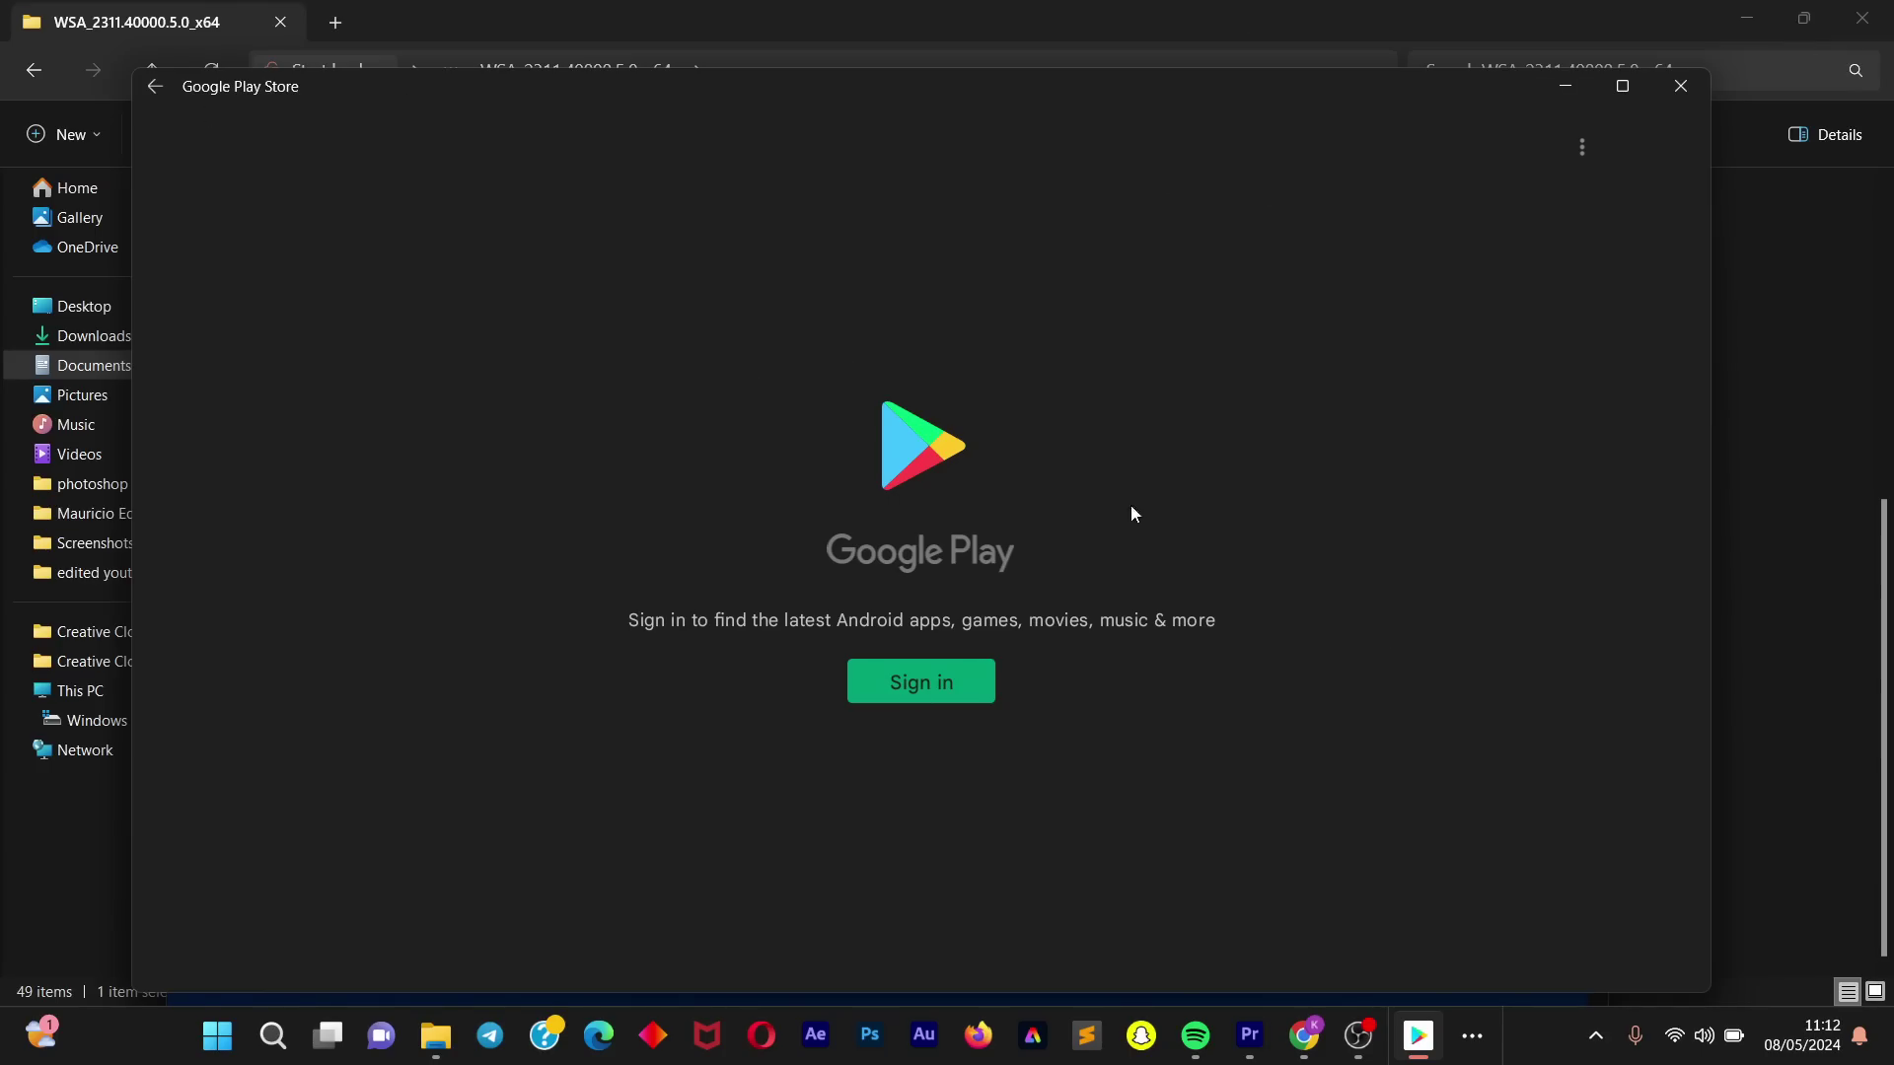
Step: Sign in to the Google Play Store and browse the suggested apps on its For you page
{"action": "left_click", "coordinate": [958, 668]}
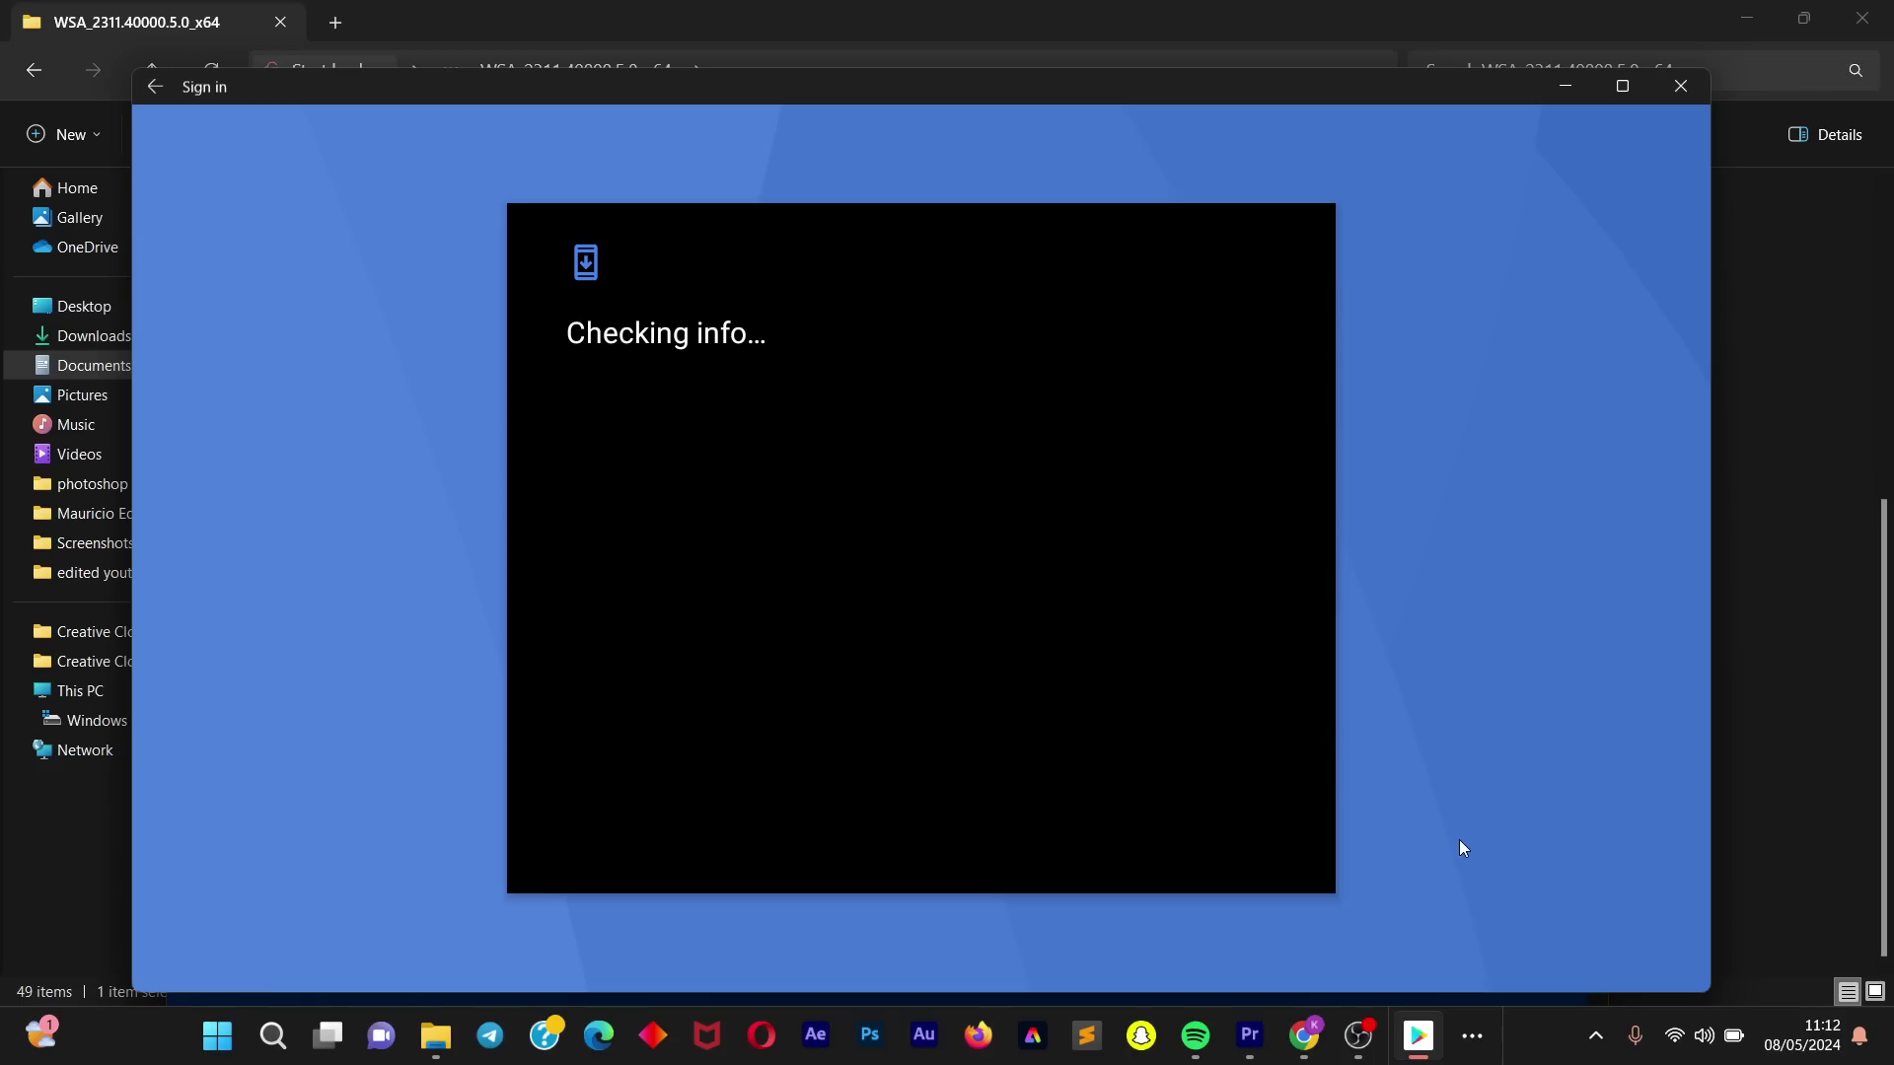
{"action": "mouse_move", "coordinate": [1357, 1058]}
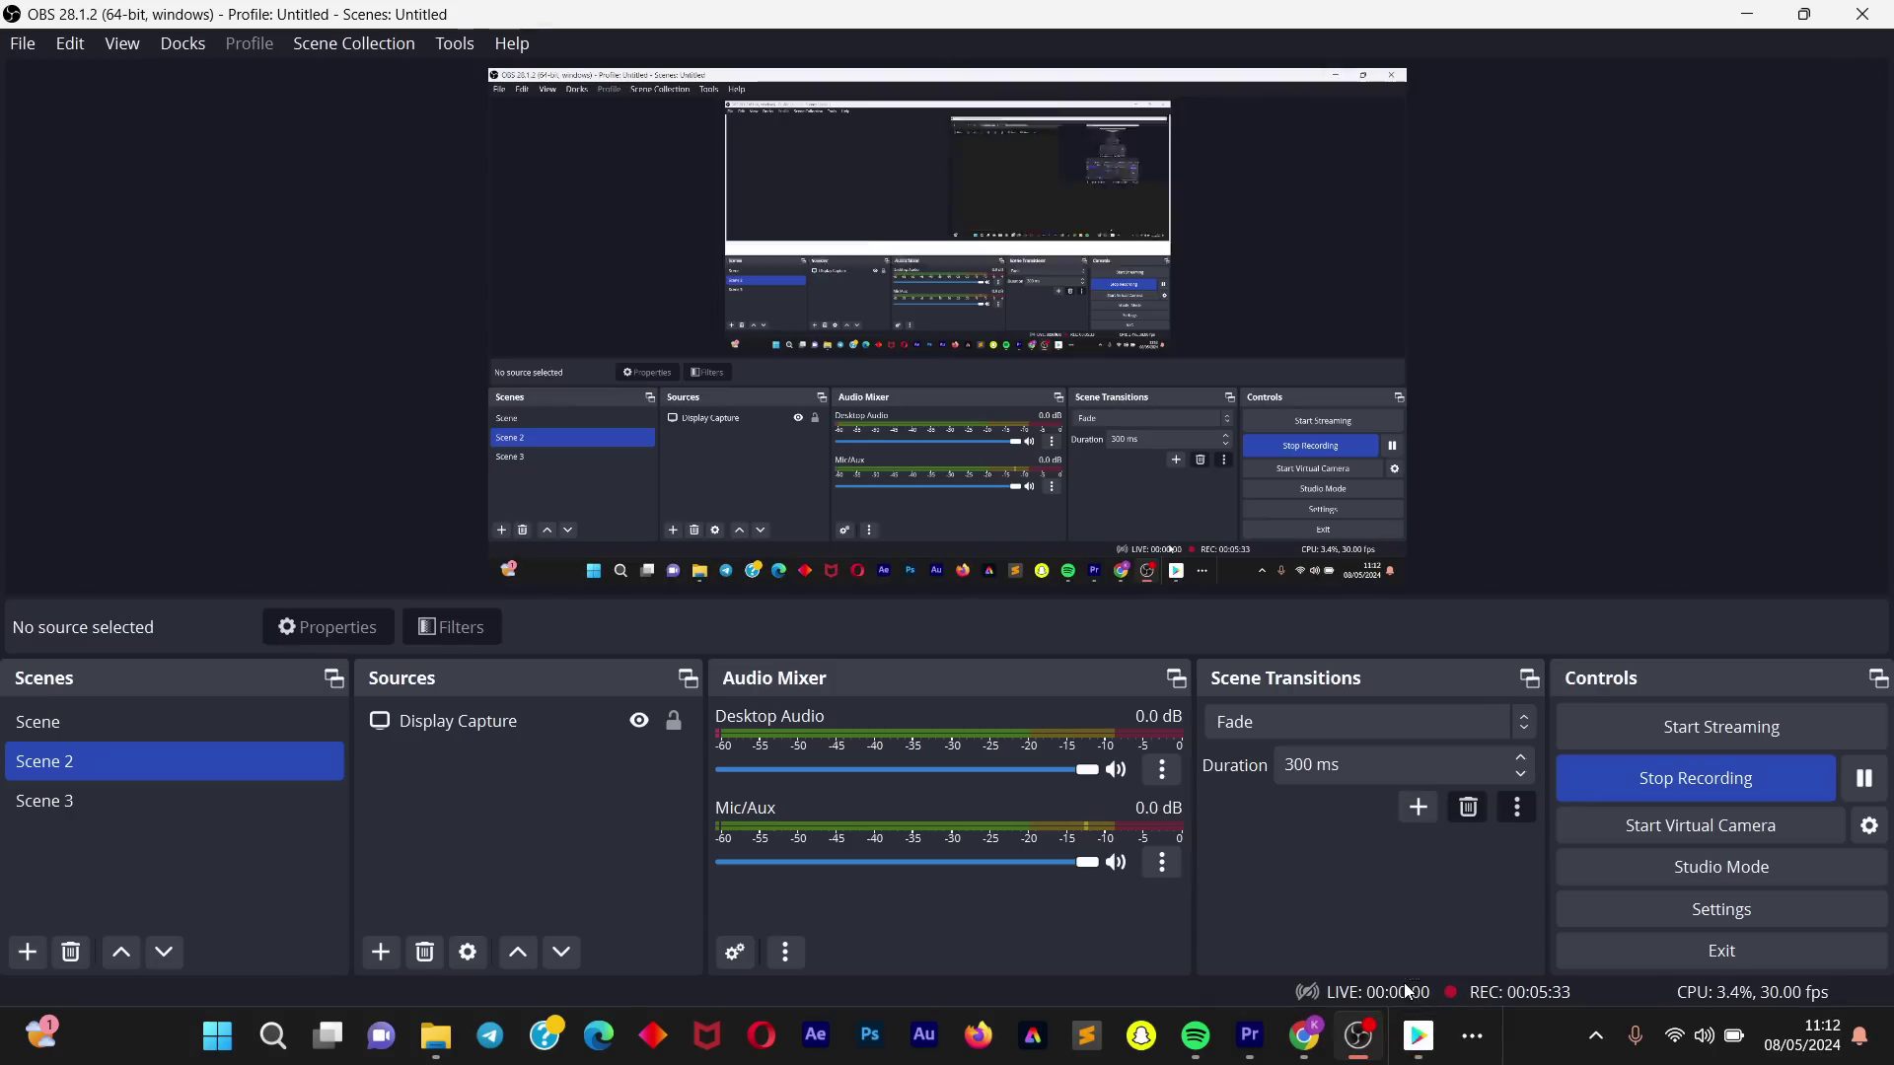
{"action": "left_click", "coordinate": [1747, 13]}
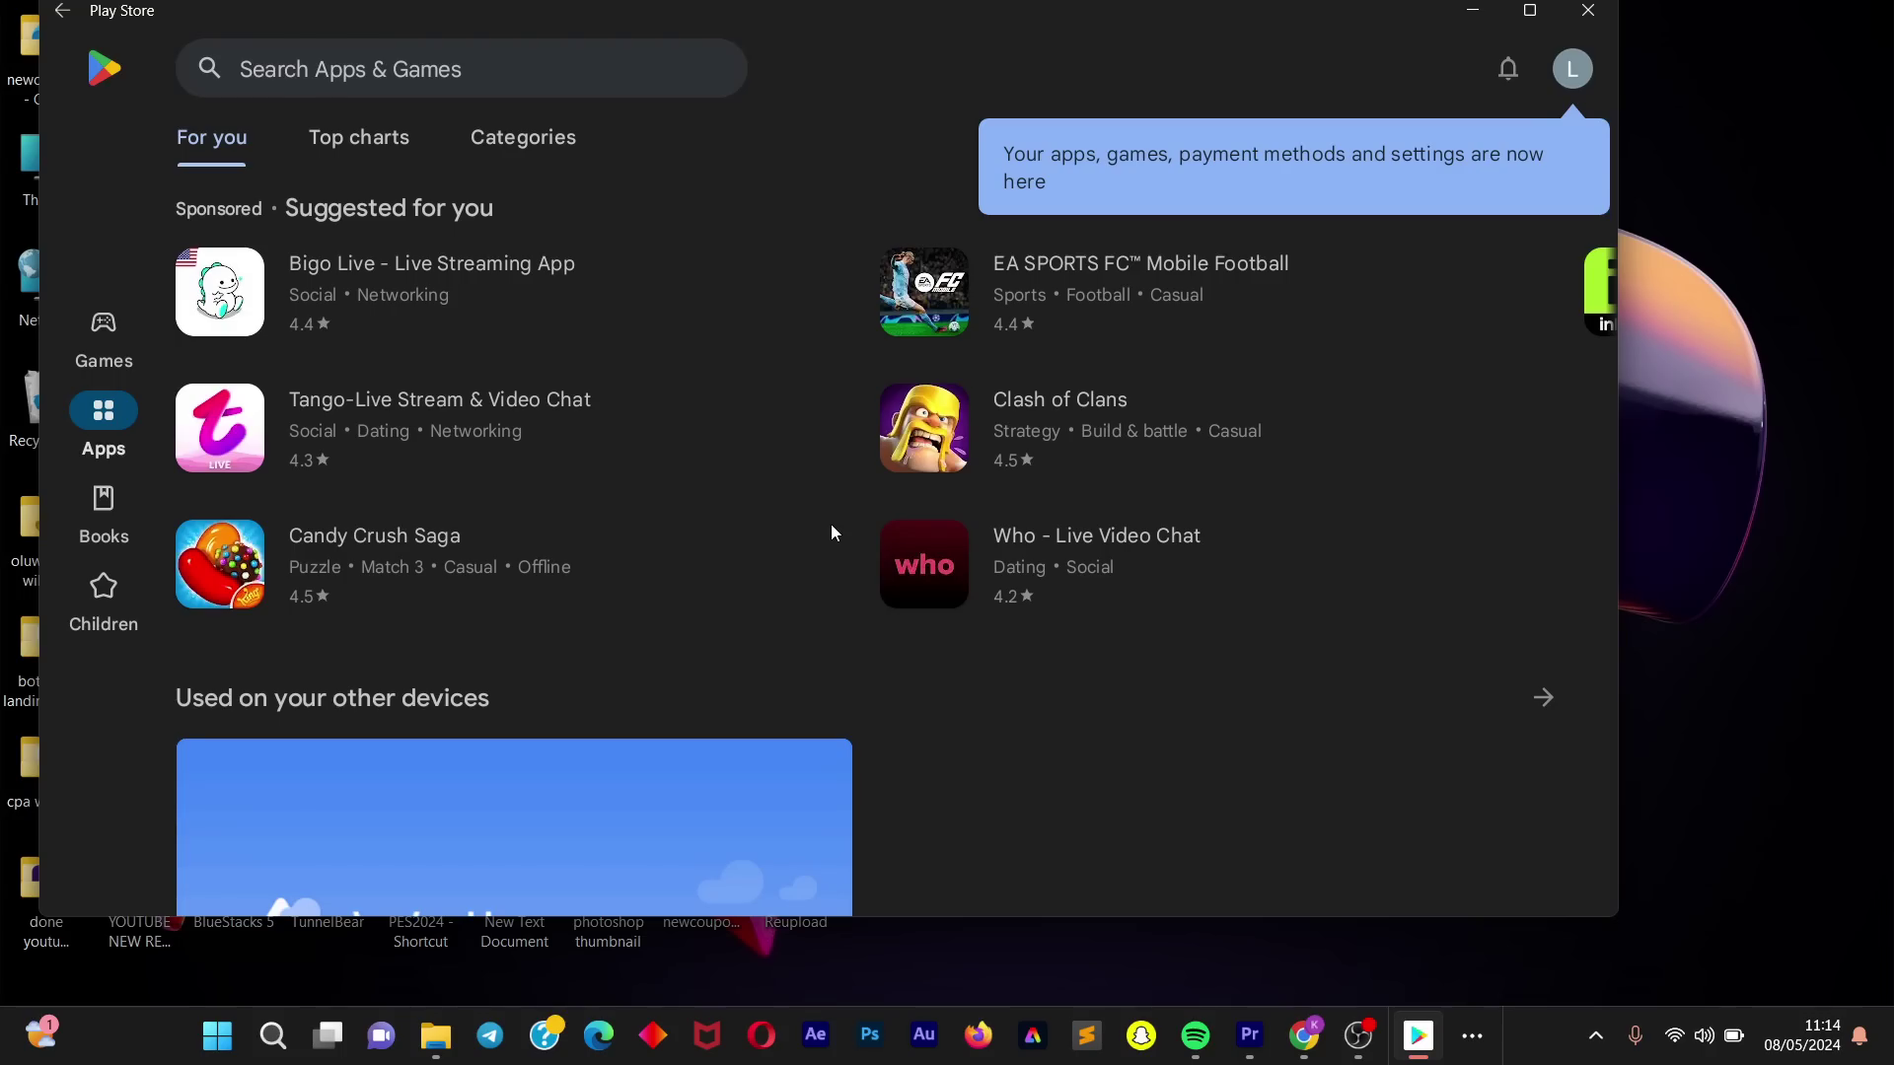
{"action": "scroll", "coordinate": [830, 532], "scroll_direction": "down", "scroll_amount": 10}
{"action": "scroll", "coordinate": [830, 533], "scroll_direction": "up", "scroll_amount": 10}
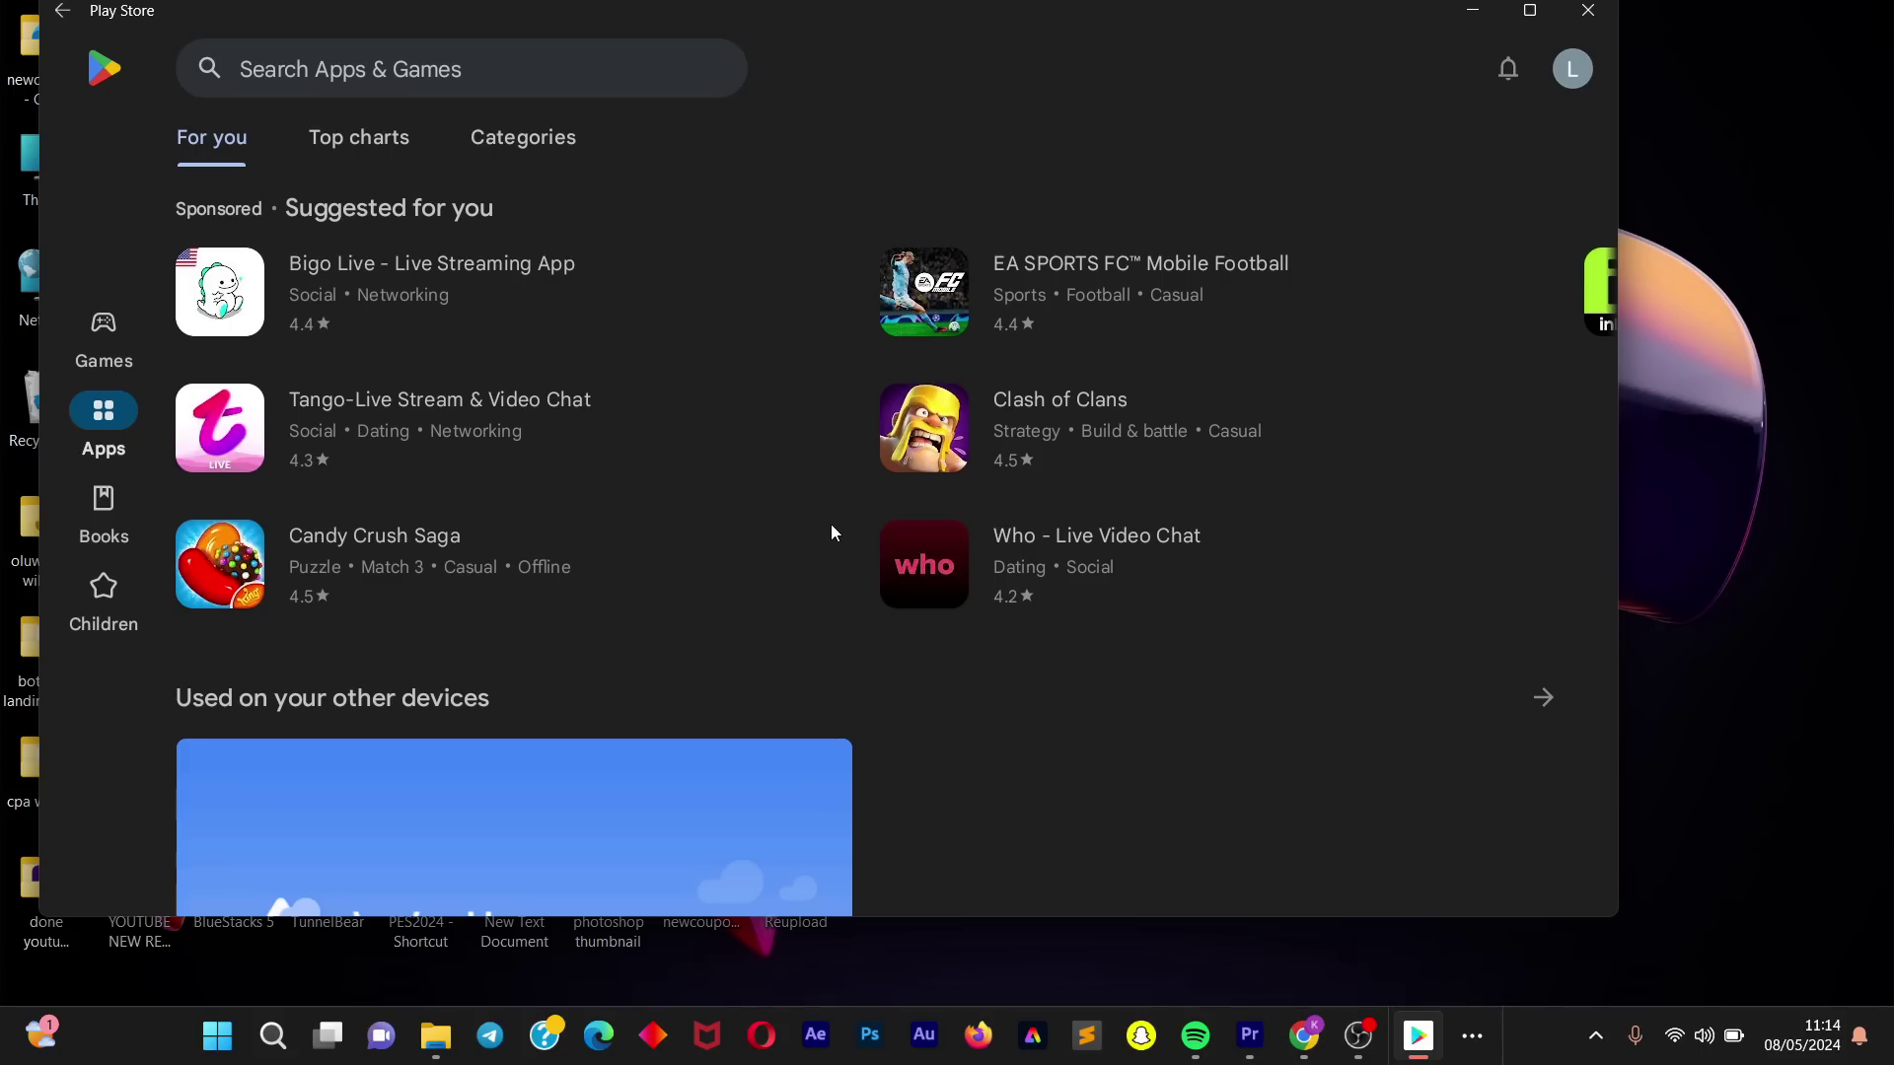
Step: Search Windows for "windows su" and open the Windows Subsystem for Android settings
{"action": "key", "text": "super"}
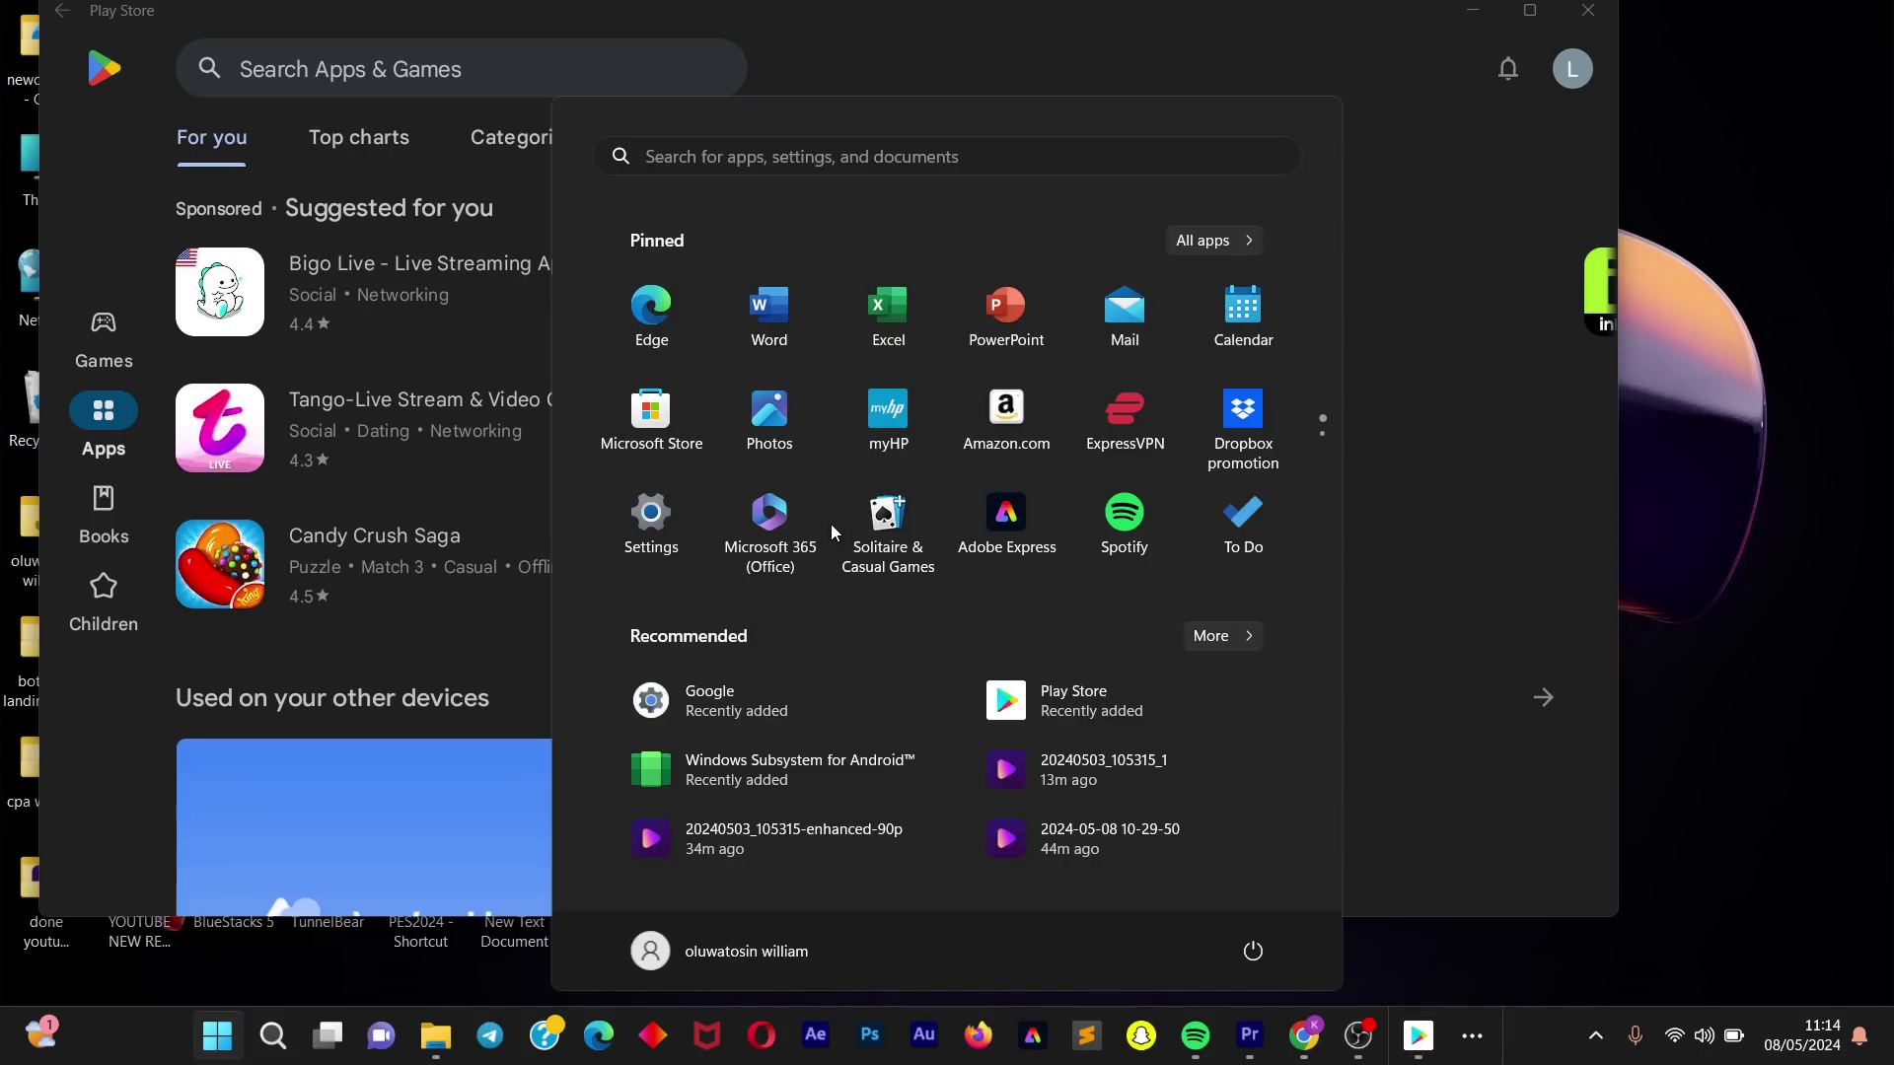
{"action": "type", "text": "win"}
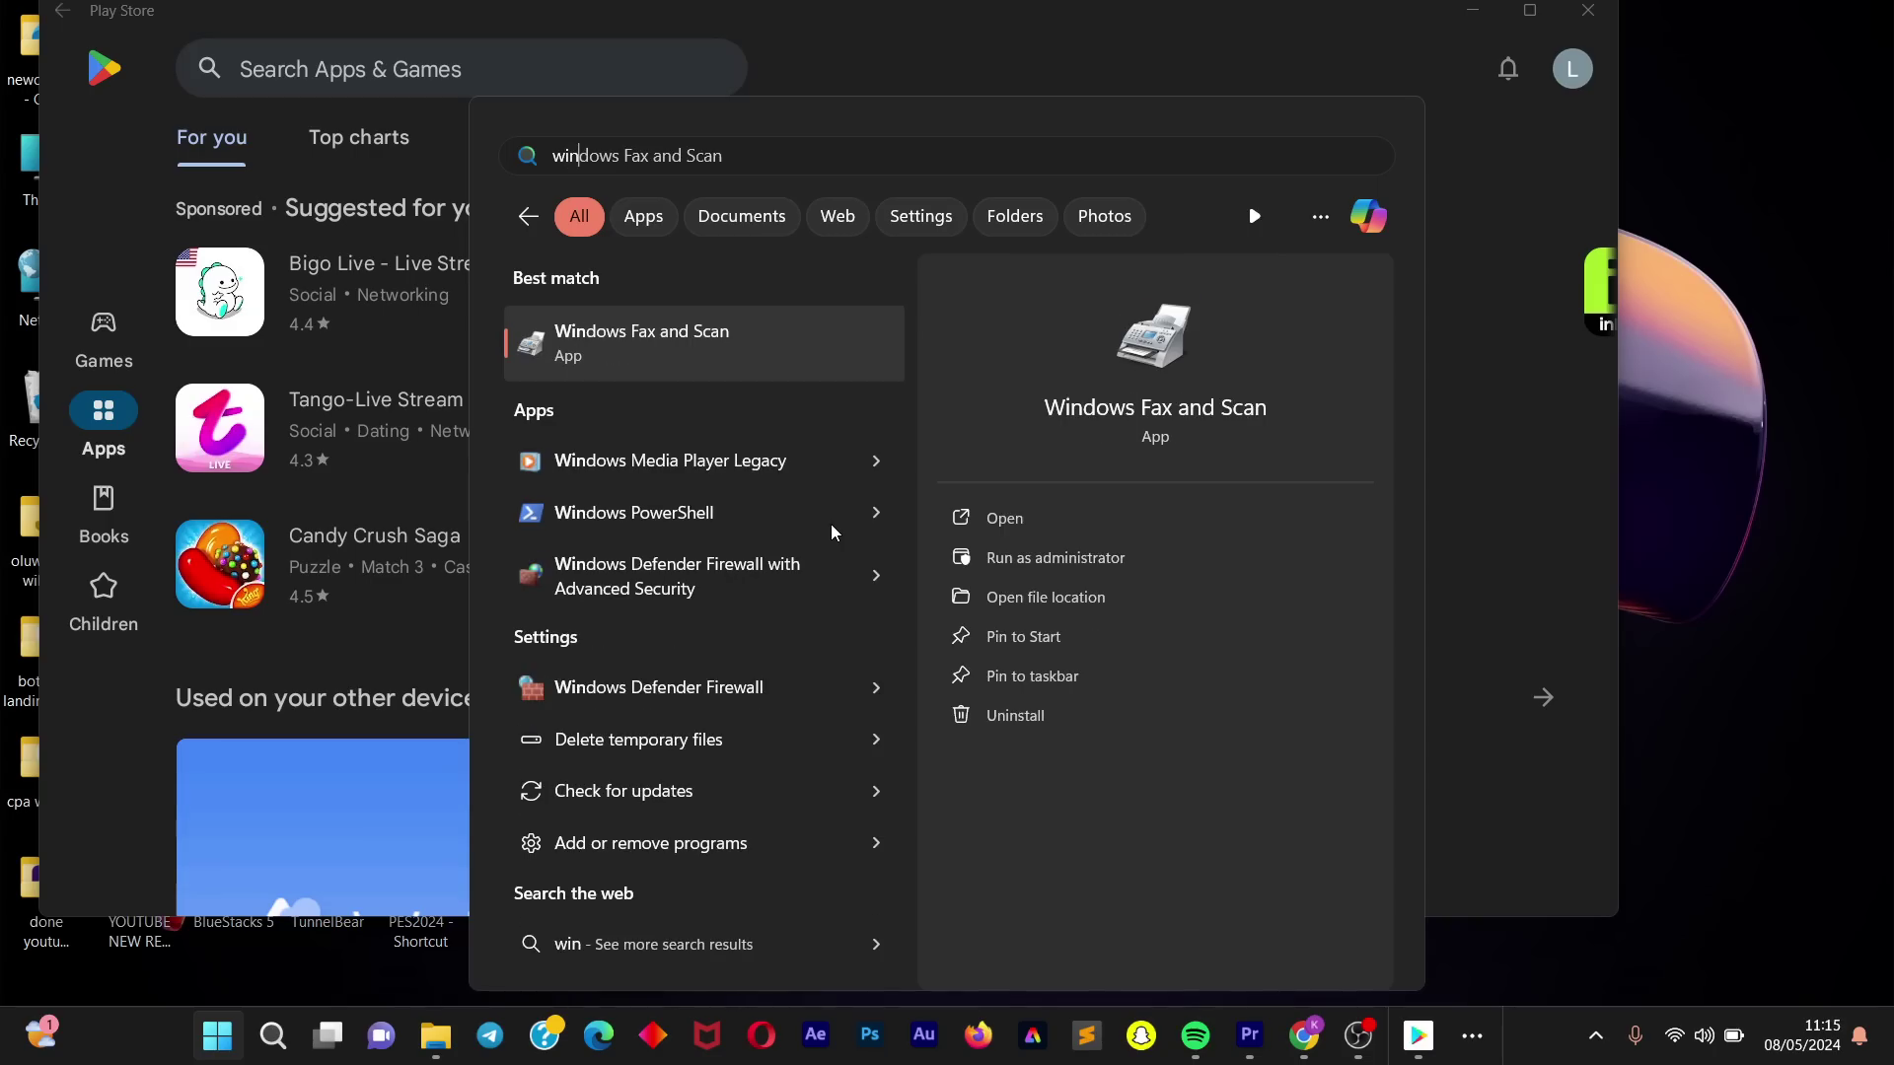
{"action": "type", "text": "dows"}
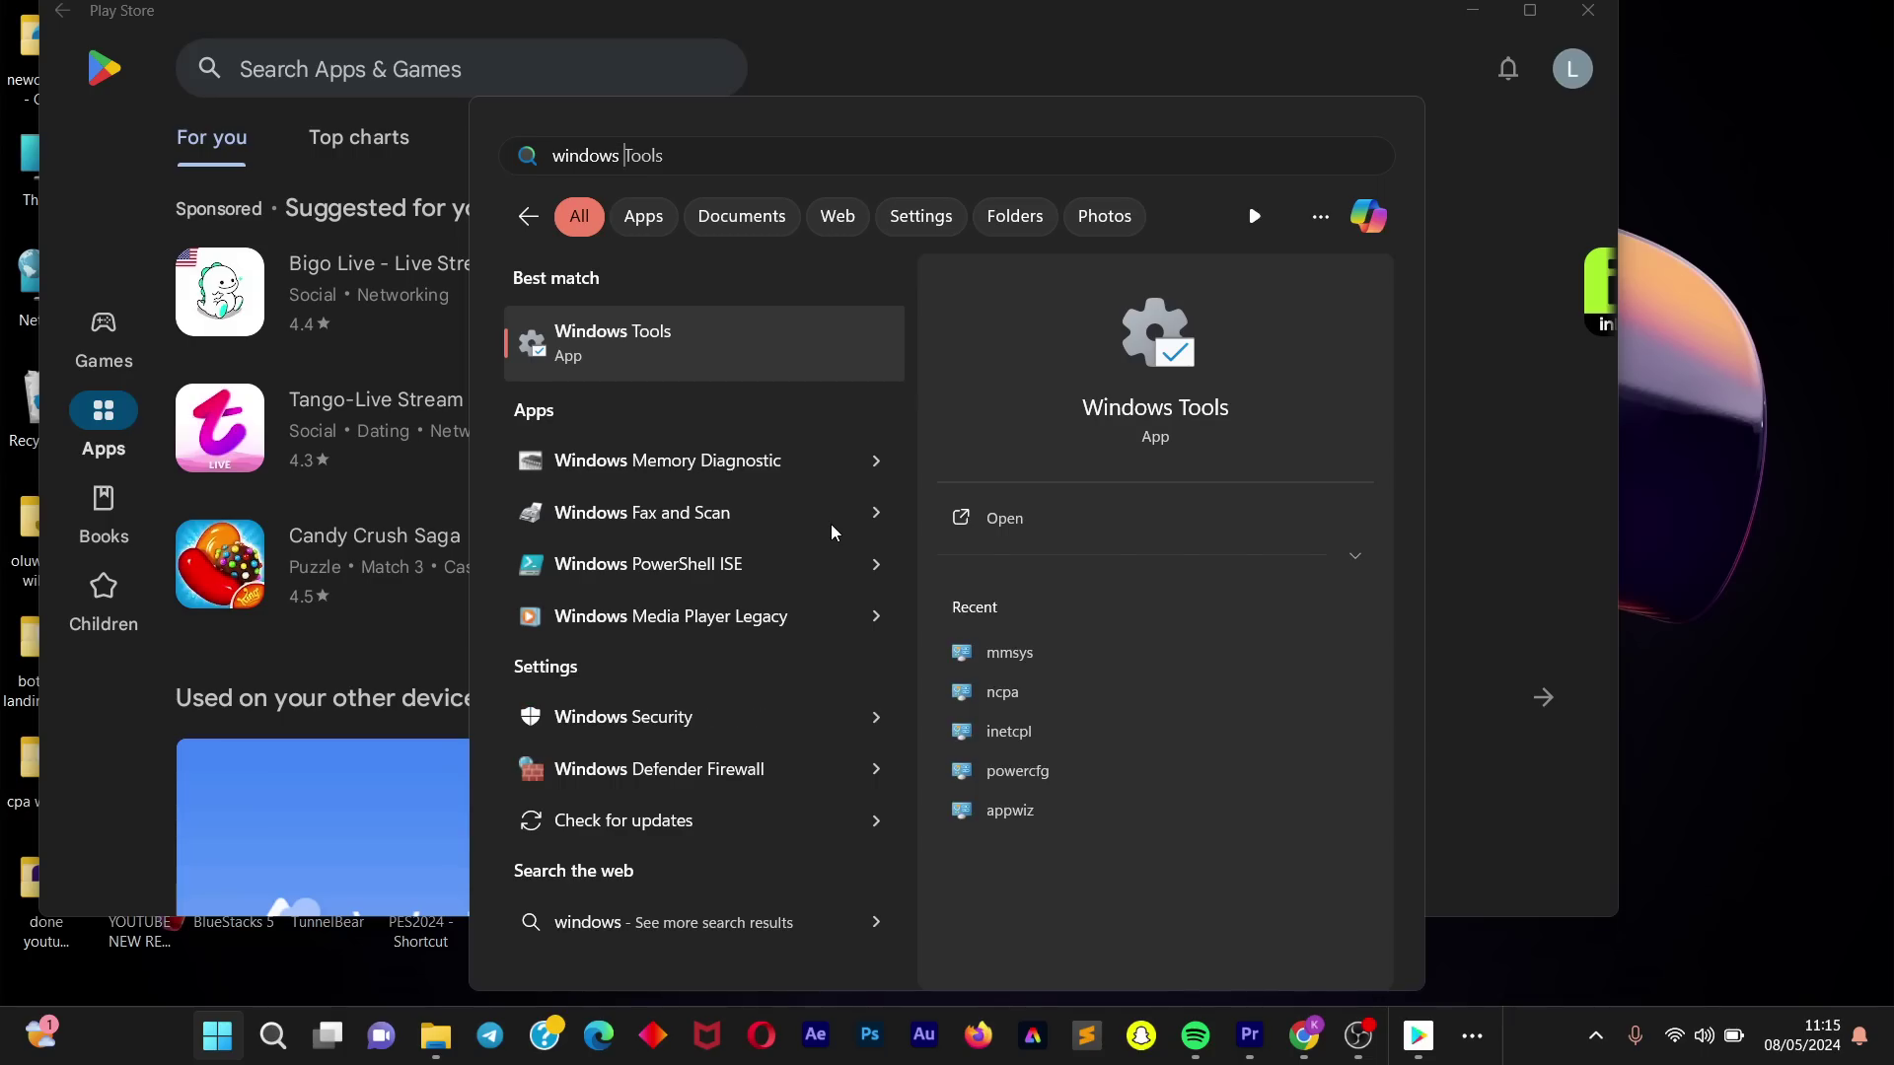
{"action": "type", "text": " su"}
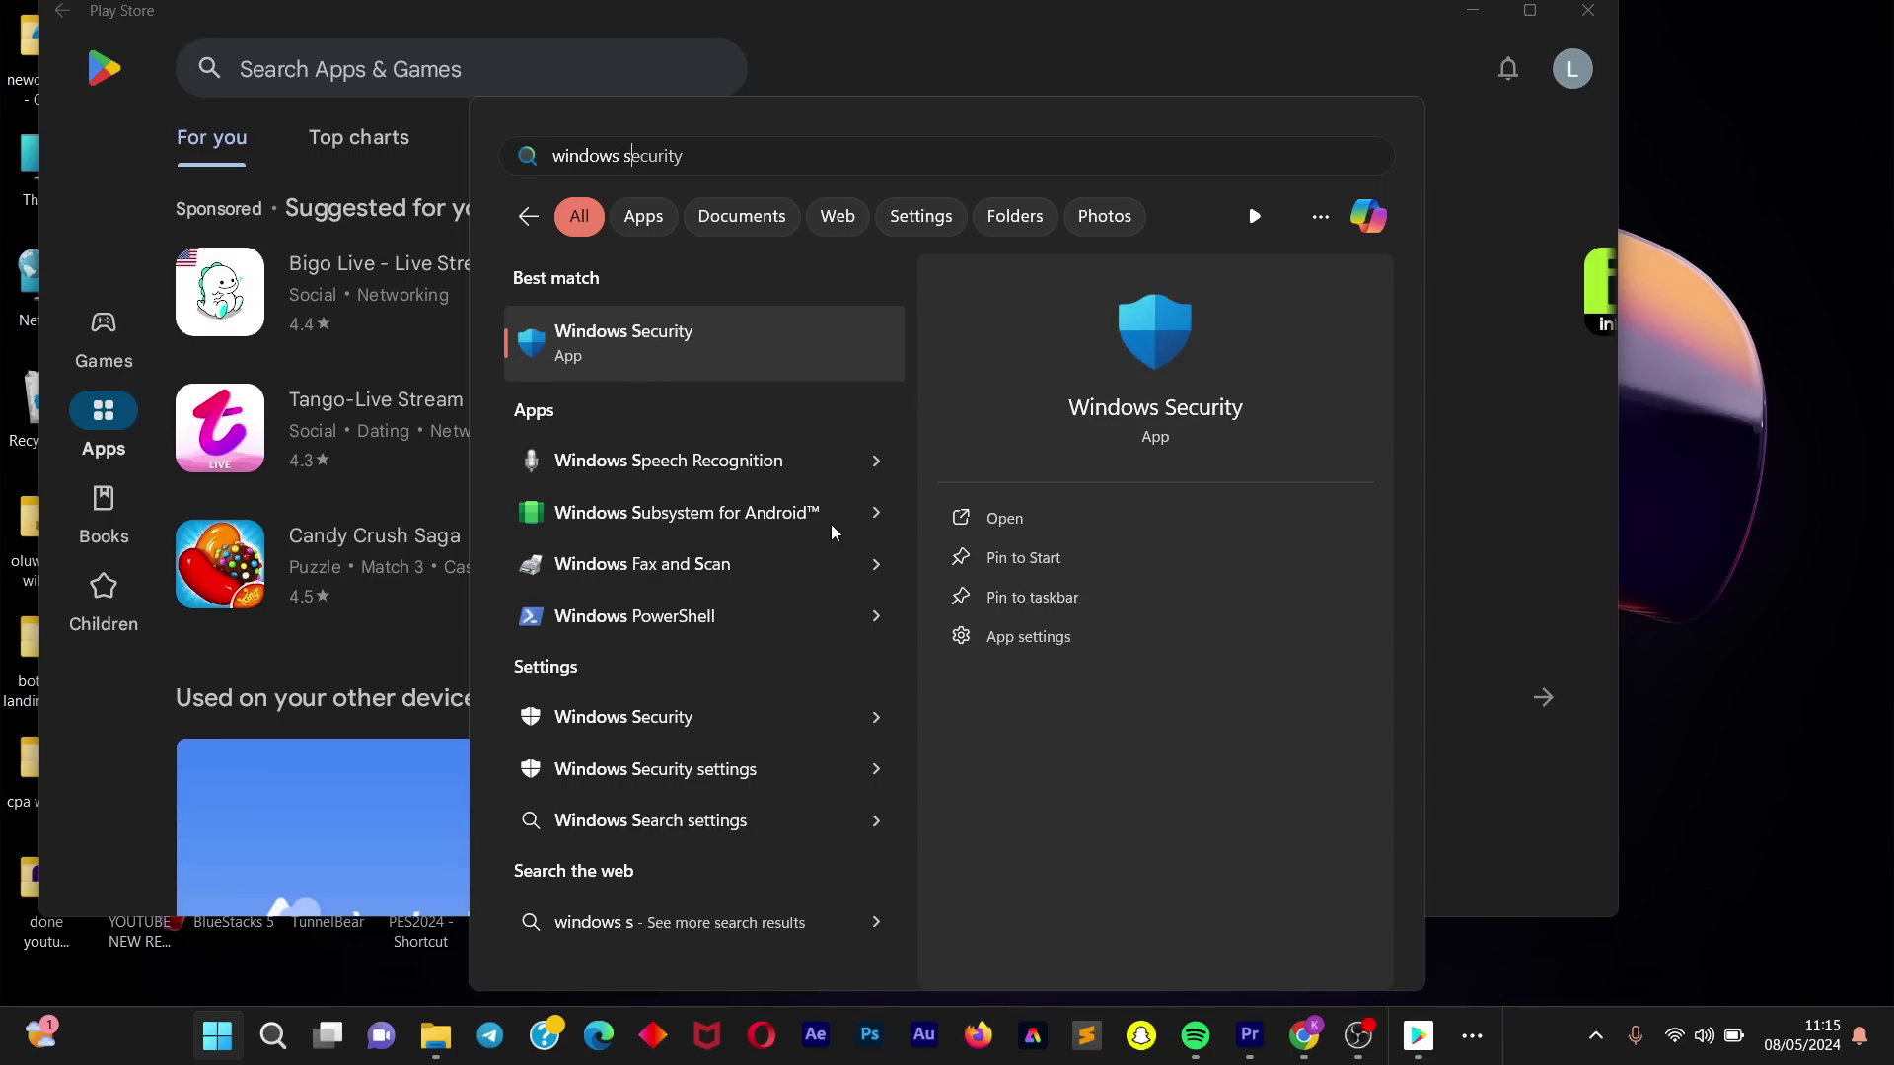
{"action": "left_click", "coordinate": [676, 347]}
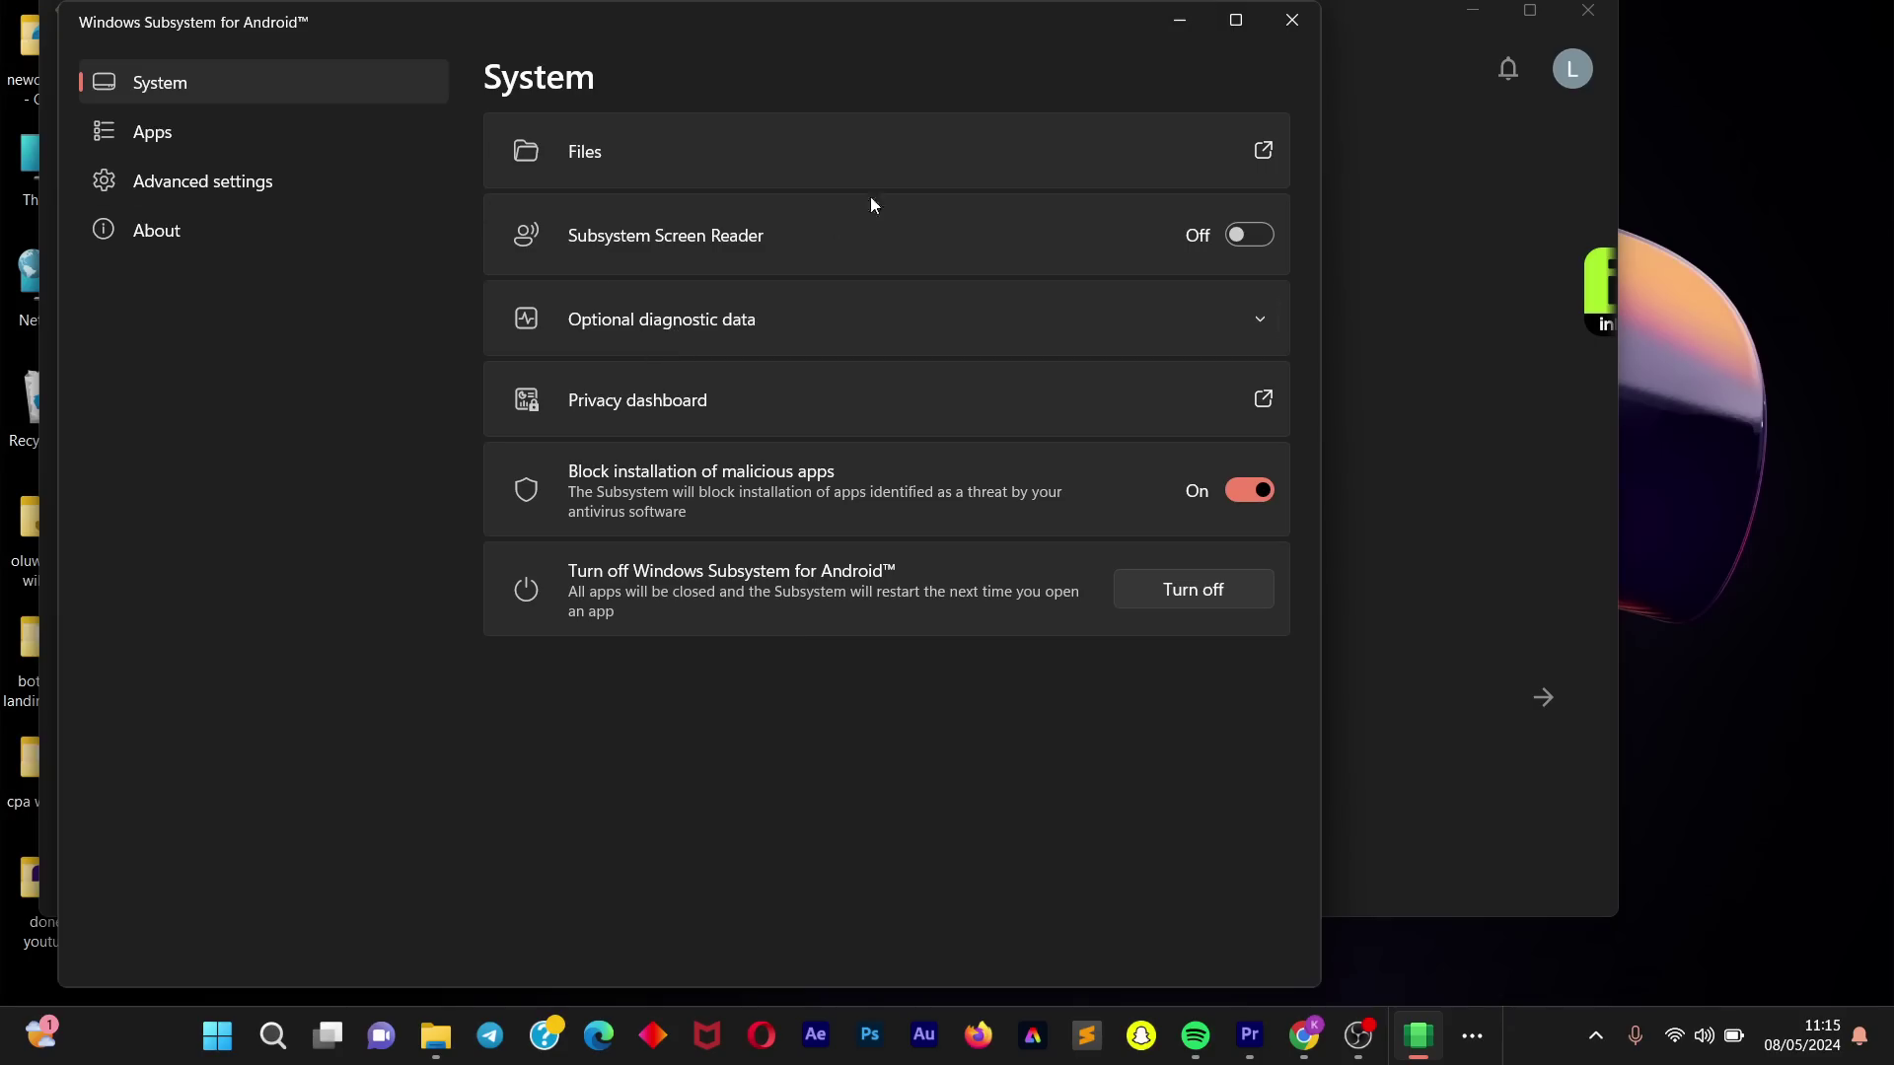
Step: Turn on Developer mode in the subsystem's advanced settings, then open the developer settings and look over the Developer options
{"action": "left_click", "coordinate": [292, 190]}
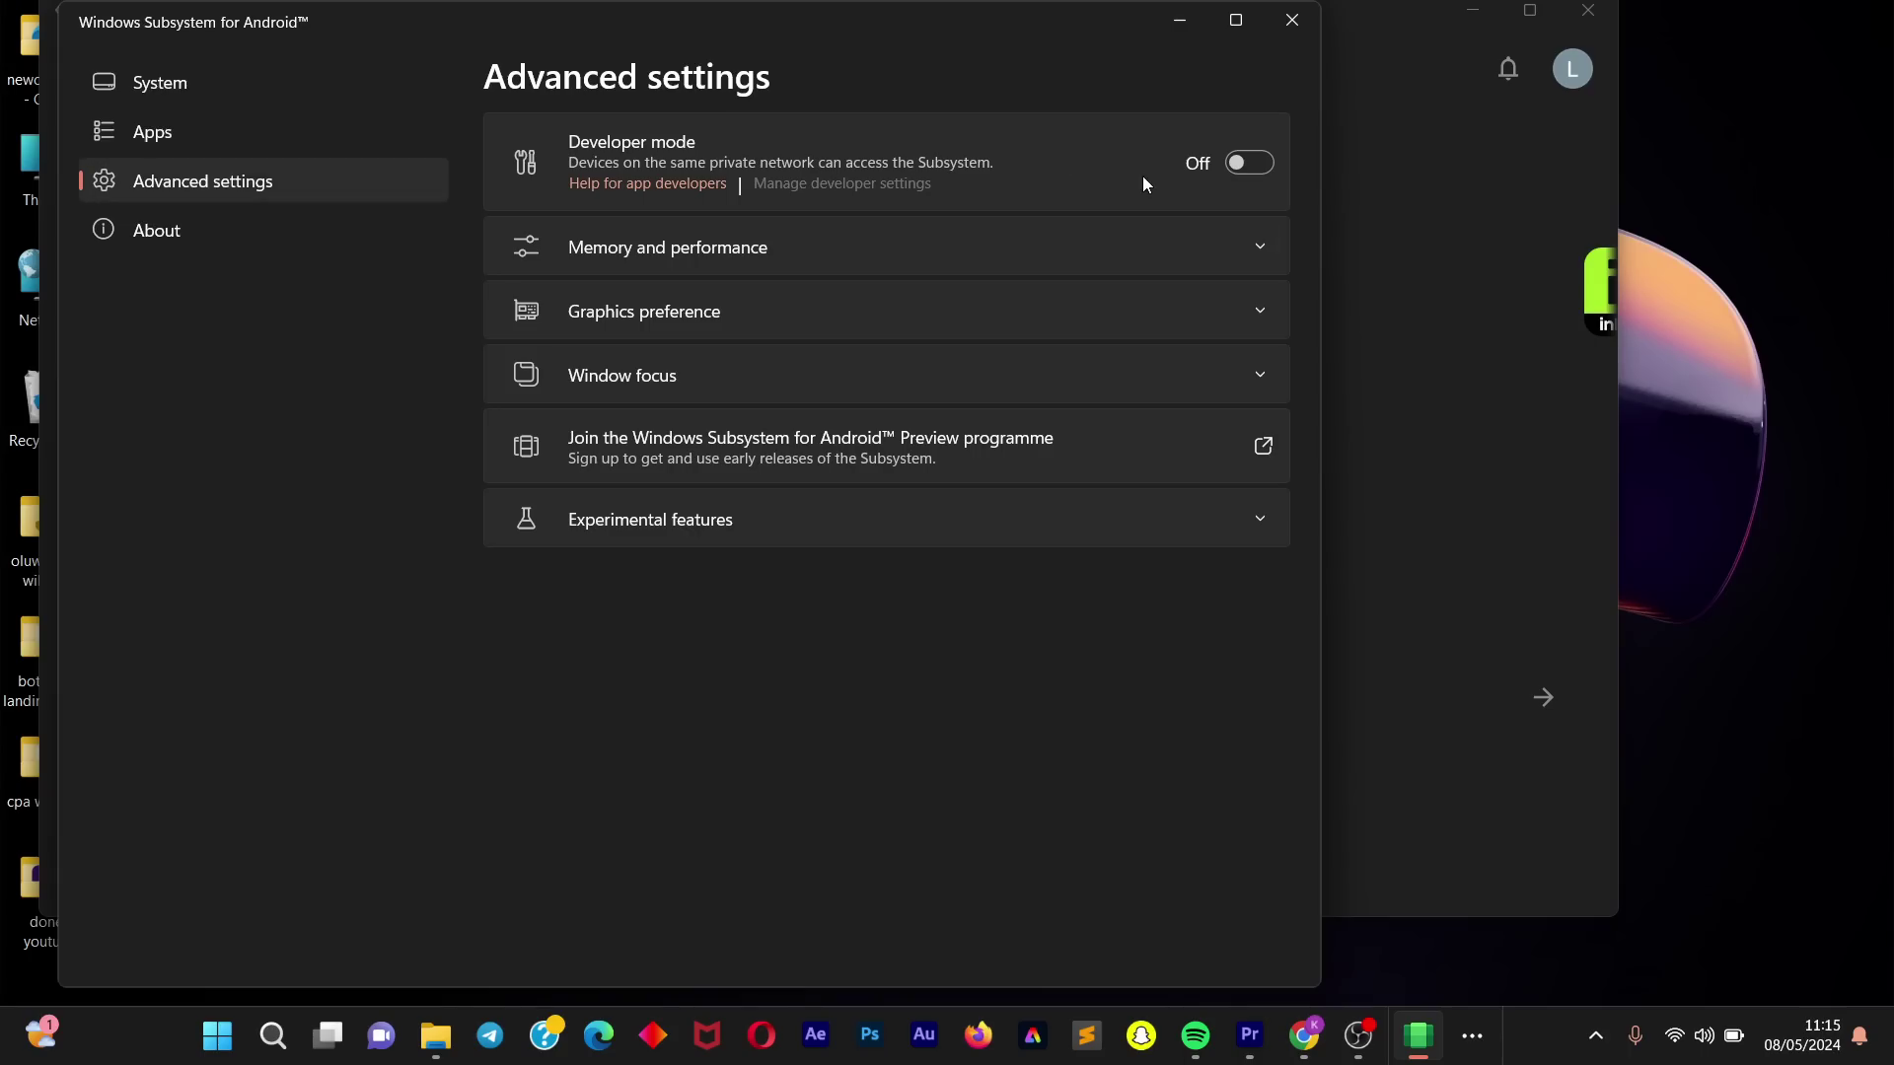
{"action": "left_click", "coordinate": [1250, 166]}
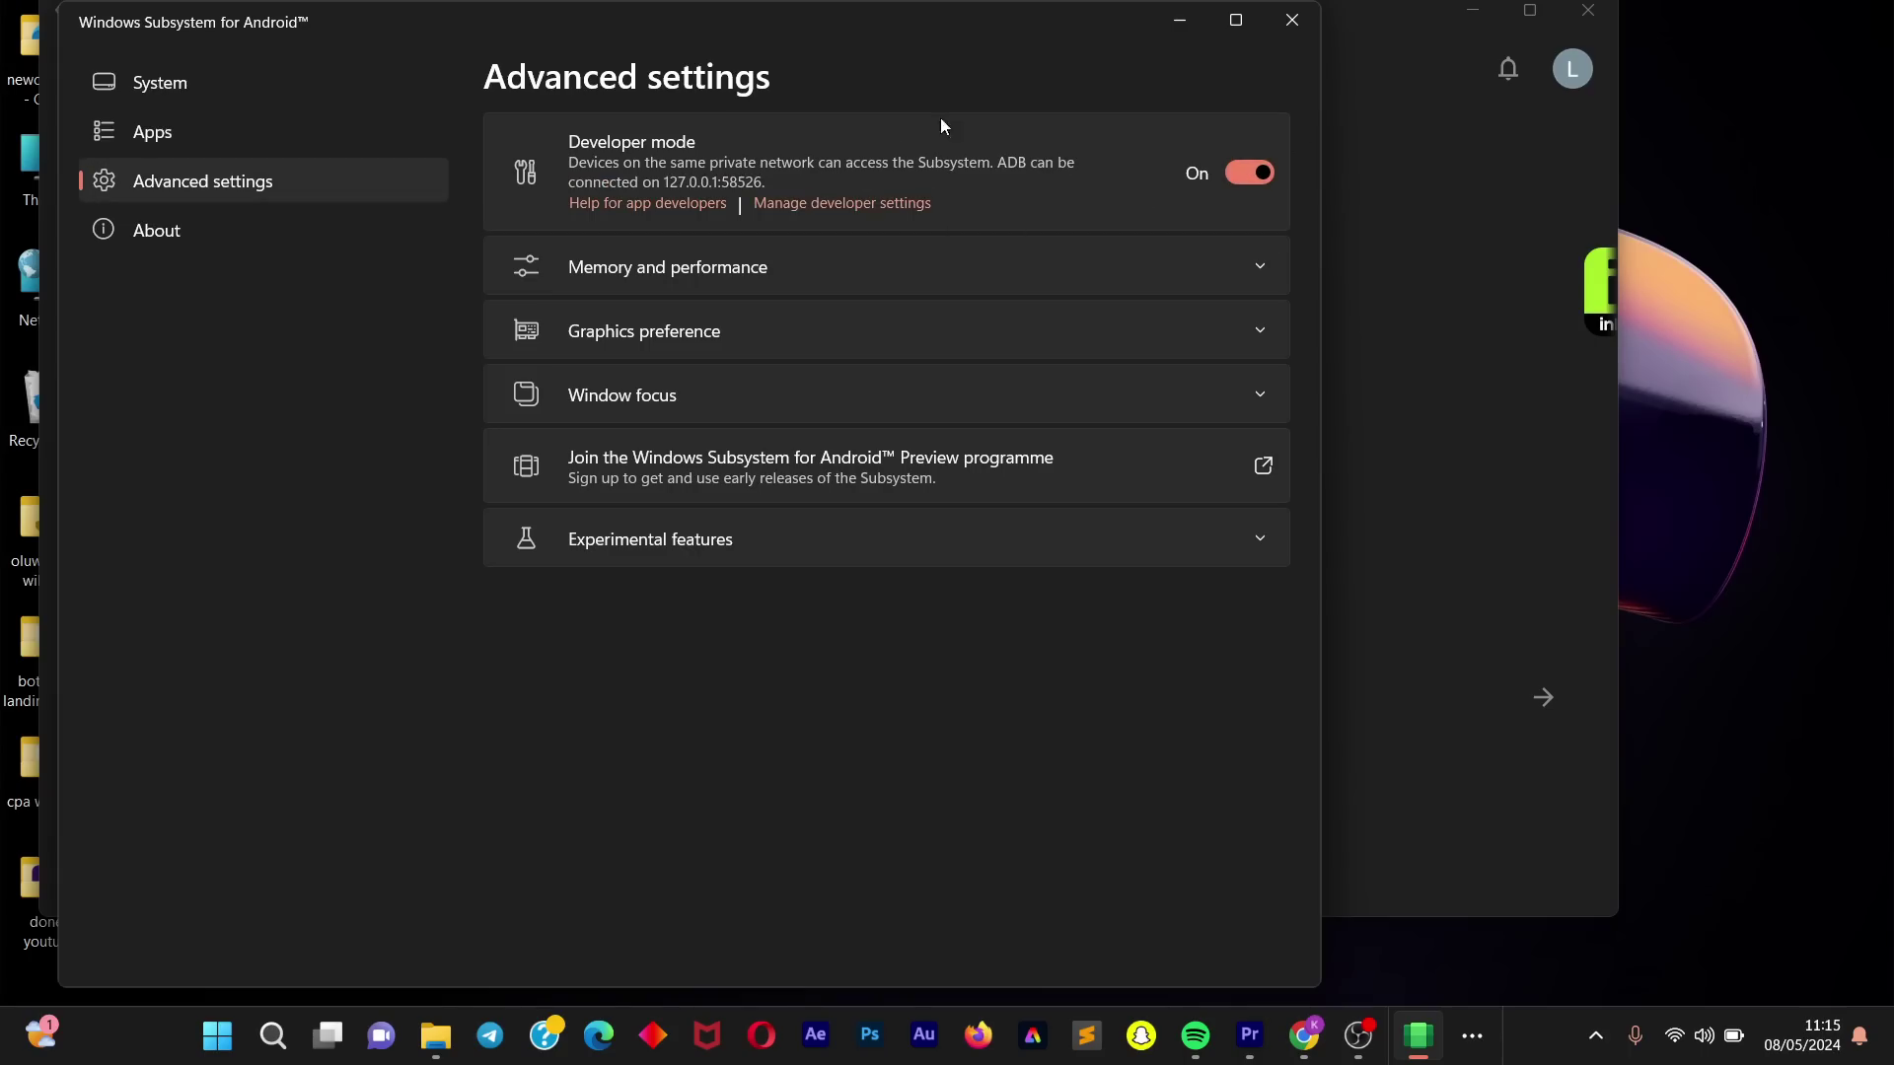
{"action": "left_click", "coordinate": [854, 204]}
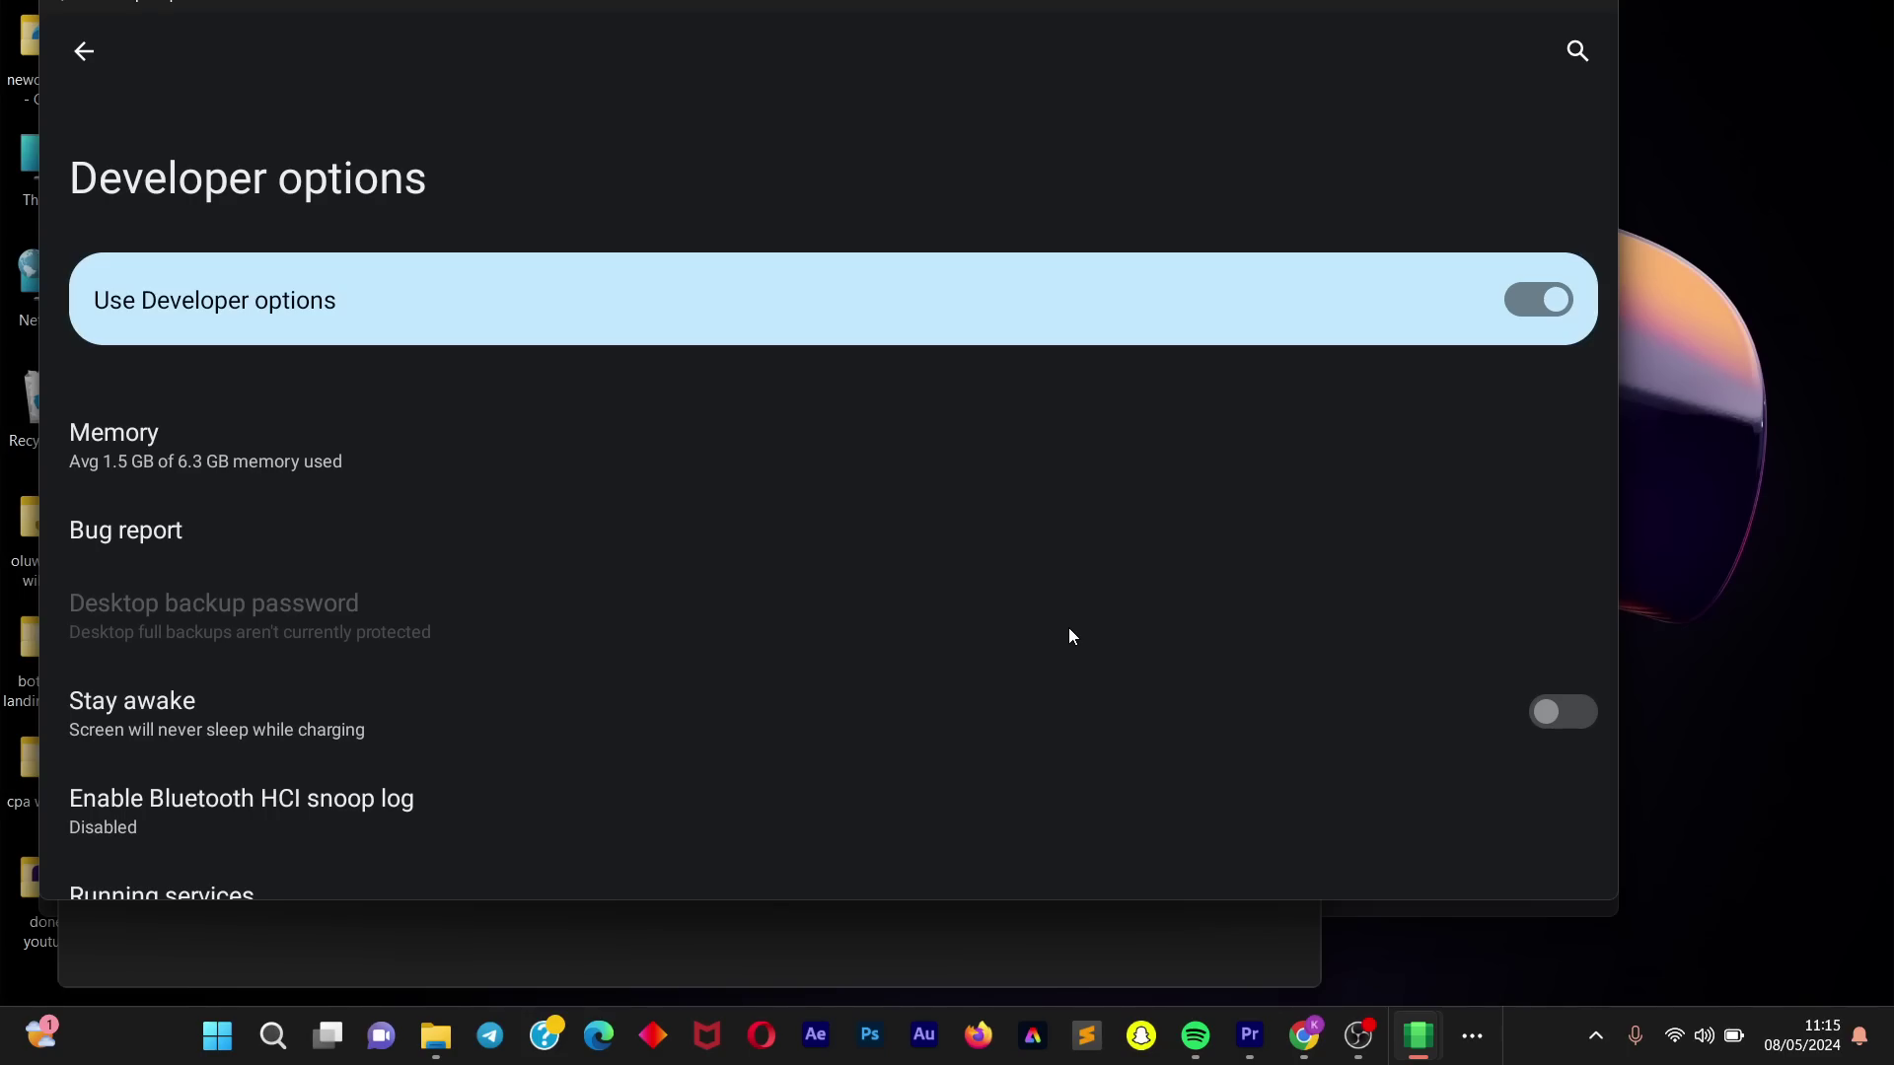
{"action": "scroll", "coordinate": [1069, 629], "scroll_direction": "down", "scroll_amount": 10}
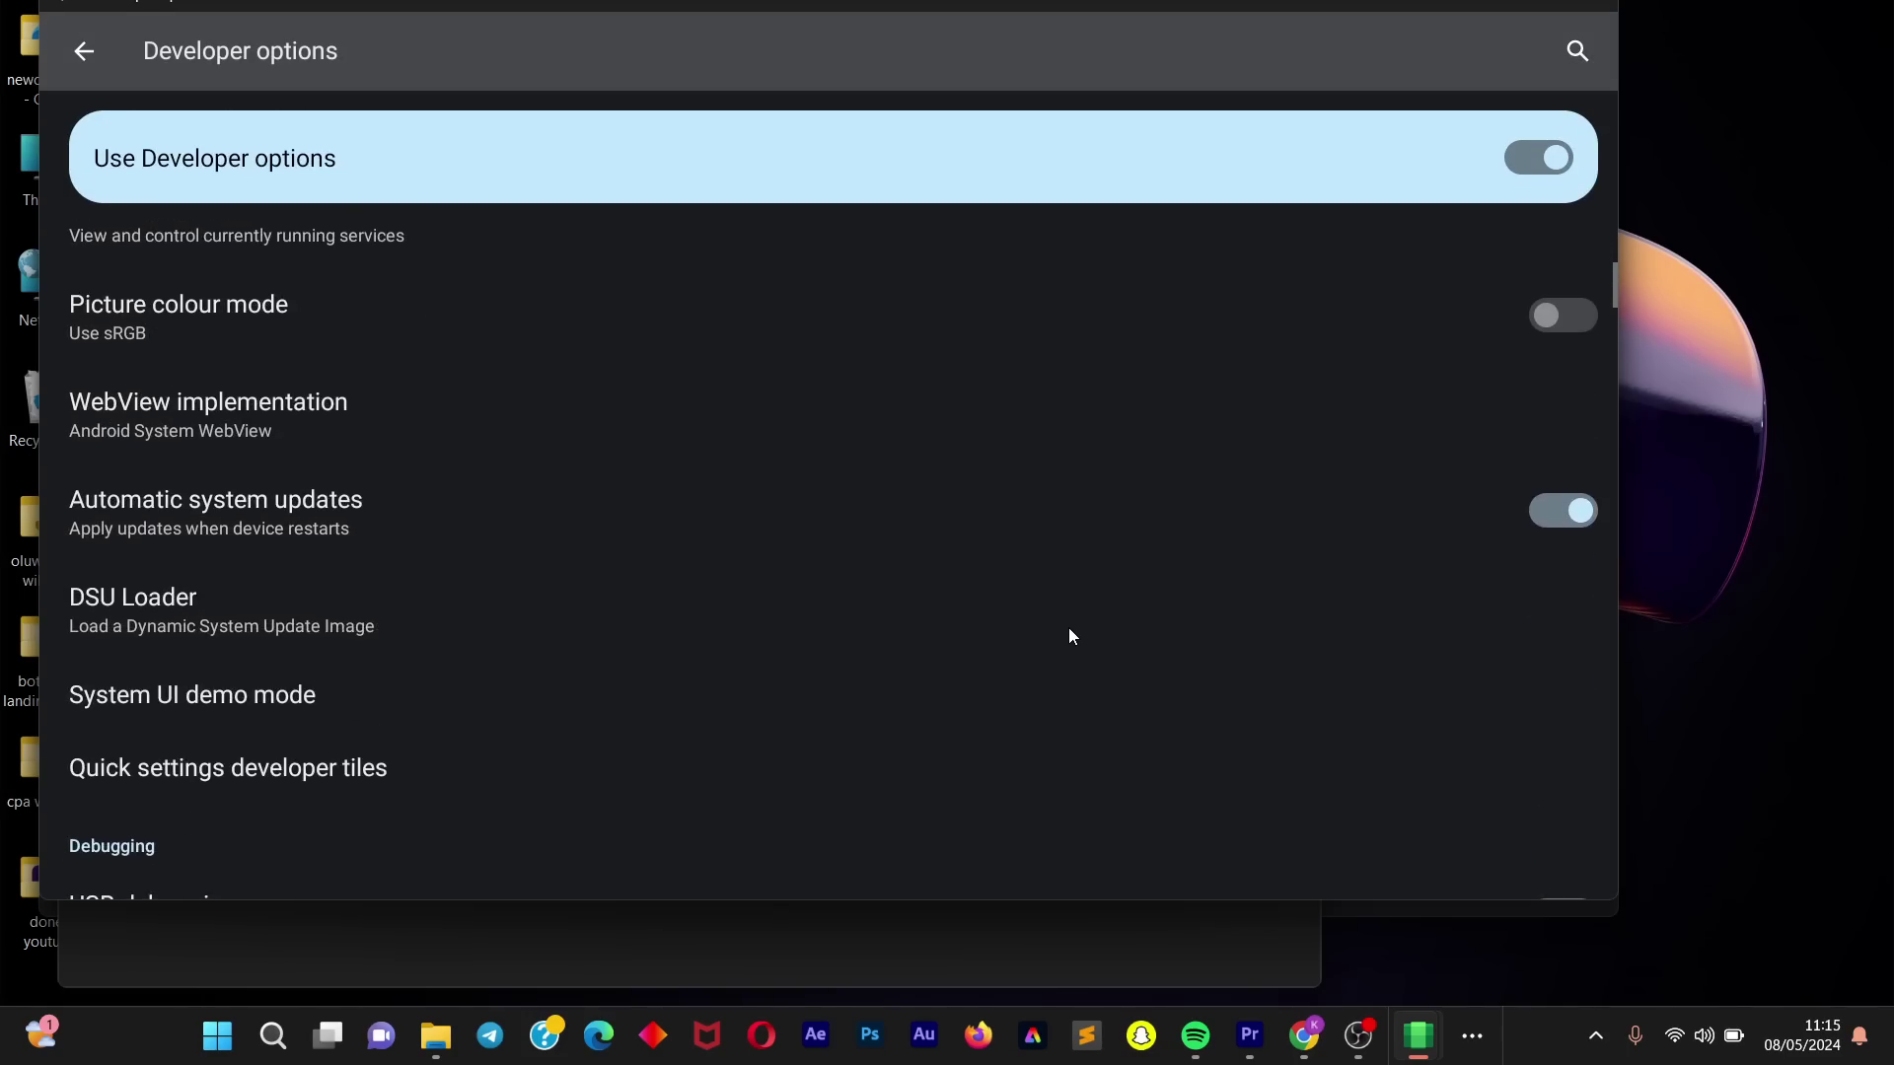
{"action": "scroll", "coordinate": [1069, 629], "scroll_direction": "down", "scroll_amount": 20}
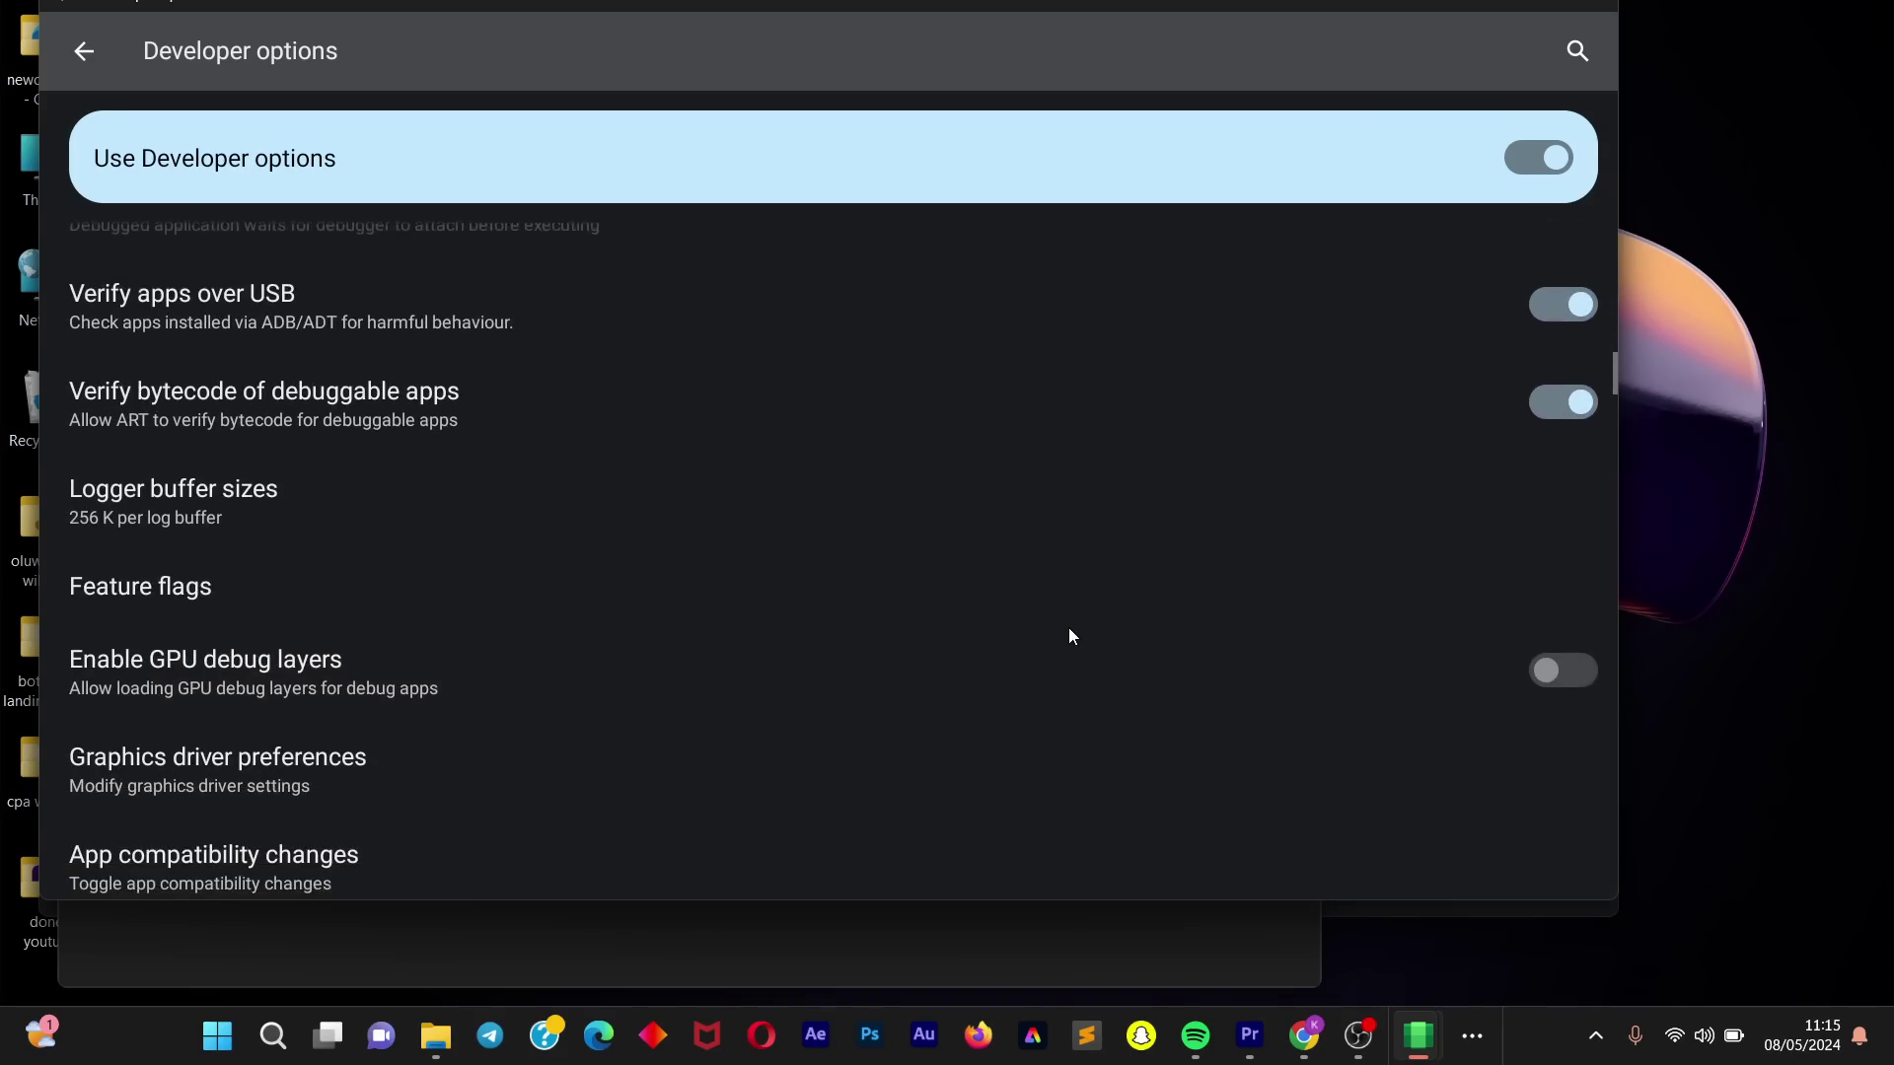
{"action": "scroll", "coordinate": [1069, 629], "scroll_direction": "up", "scroll_amount": 15}
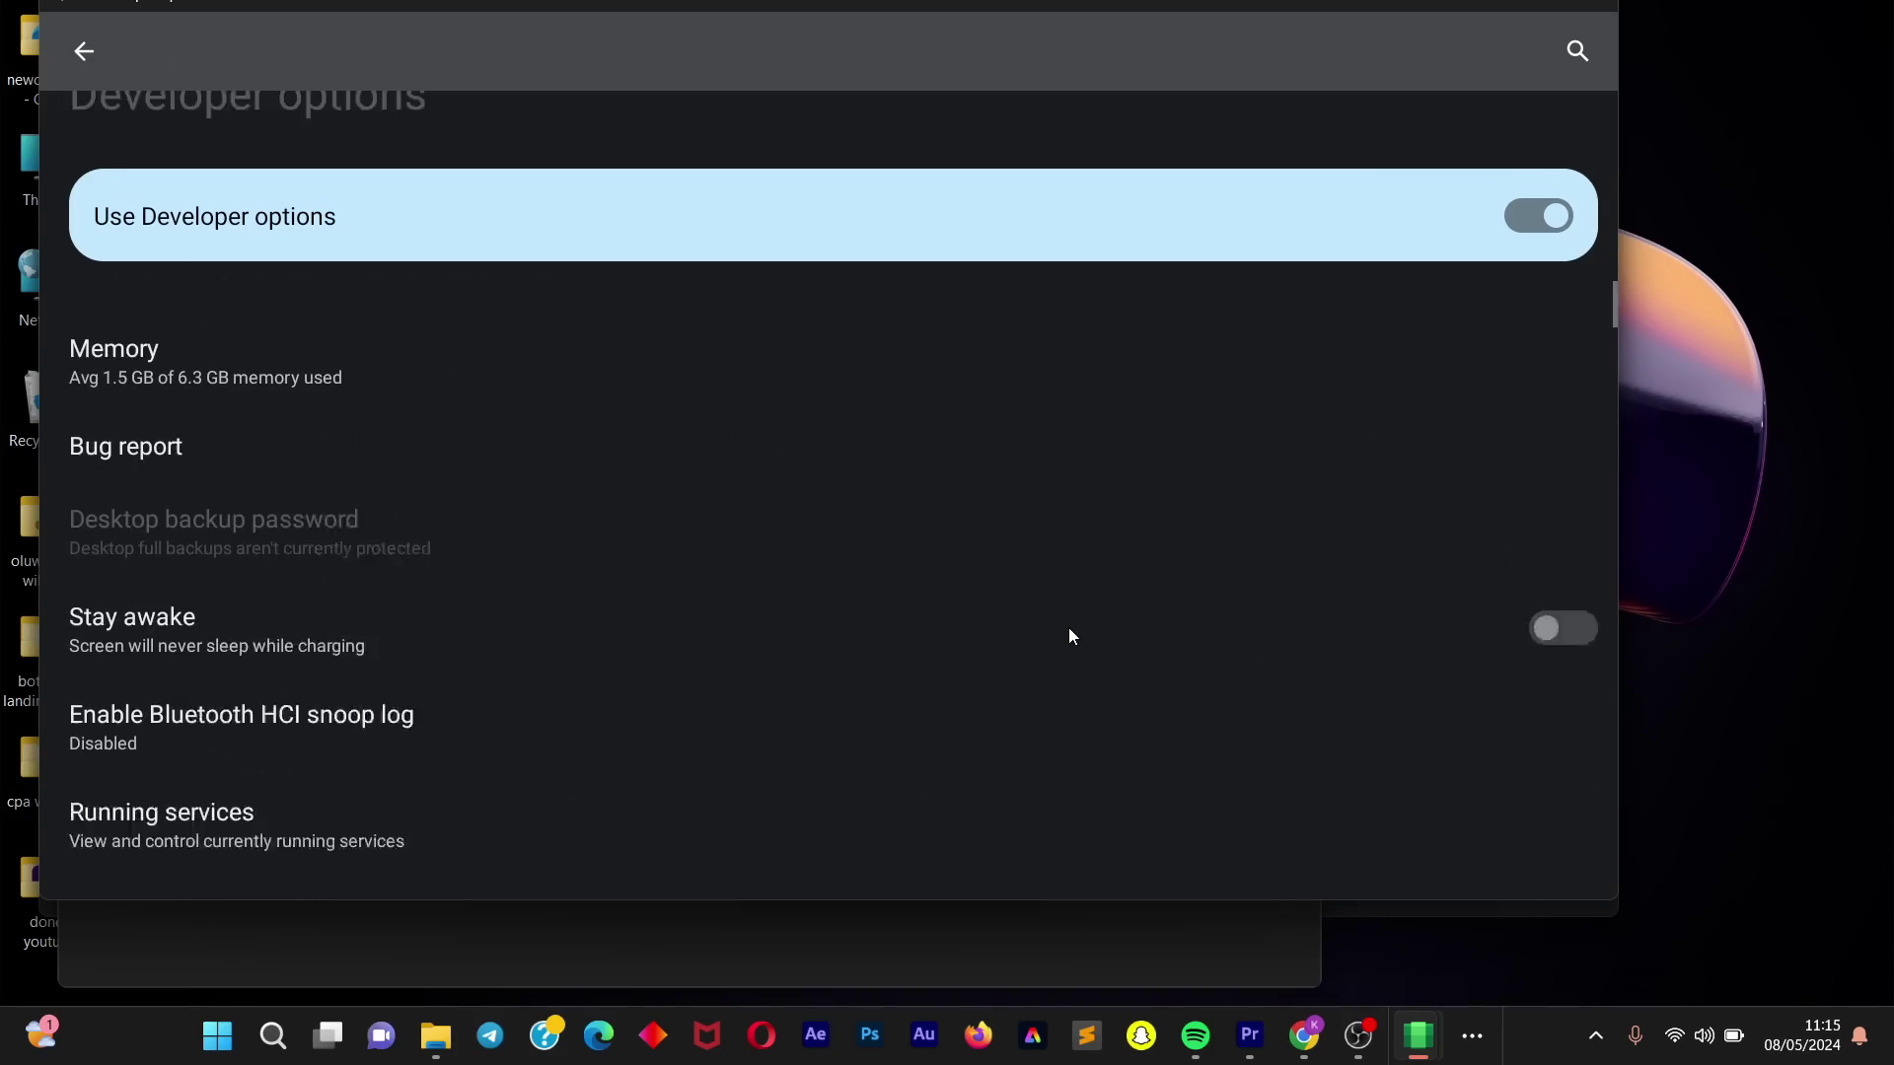
{"action": "mouse_move", "coordinate": [1358, 1035]}
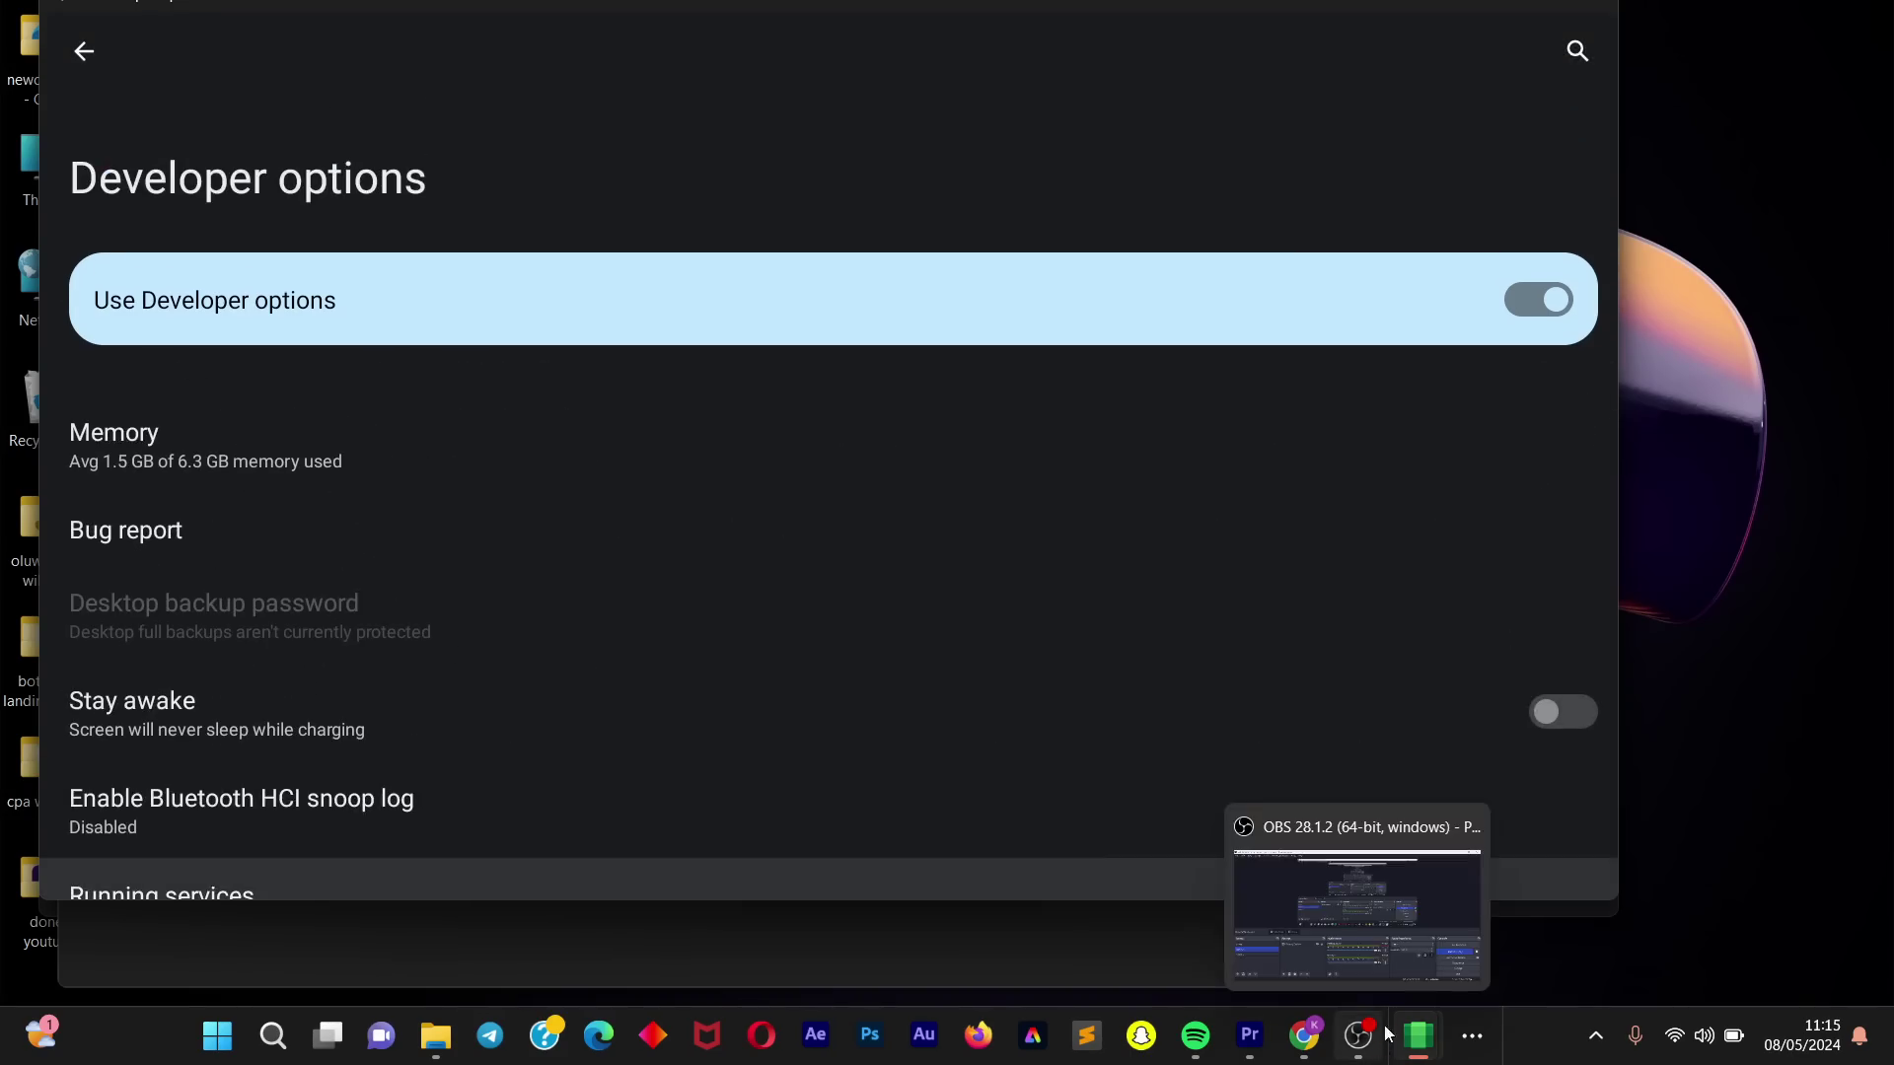
{"action": "left_click", "coordinate": [1388, 963]}
{"action": "left_click", "coordinate": [1864, 784]}
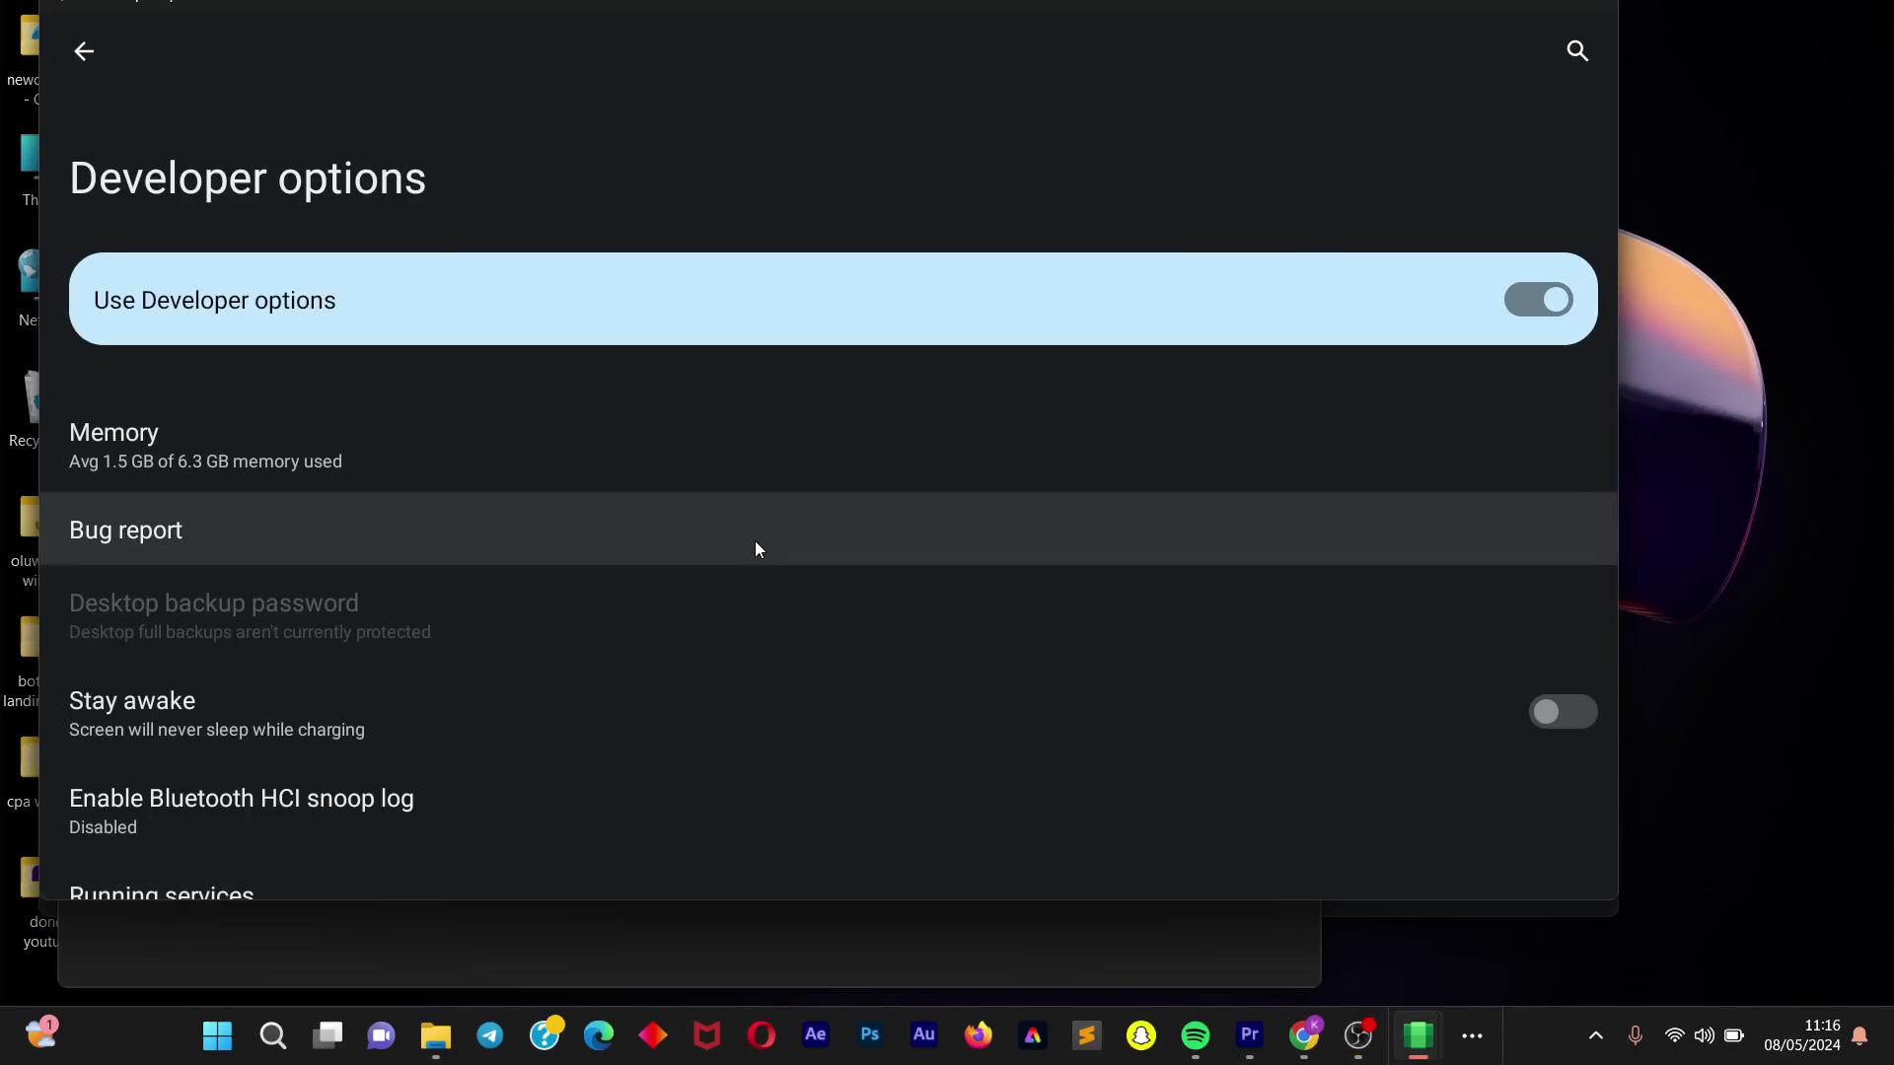
Step: Look through the Android Developer options, including the debugging settings, and leave the page
{"action": "scroll", "coordinate": [756, 547], "scroll_direction": "down", "scroll_amount": 3}
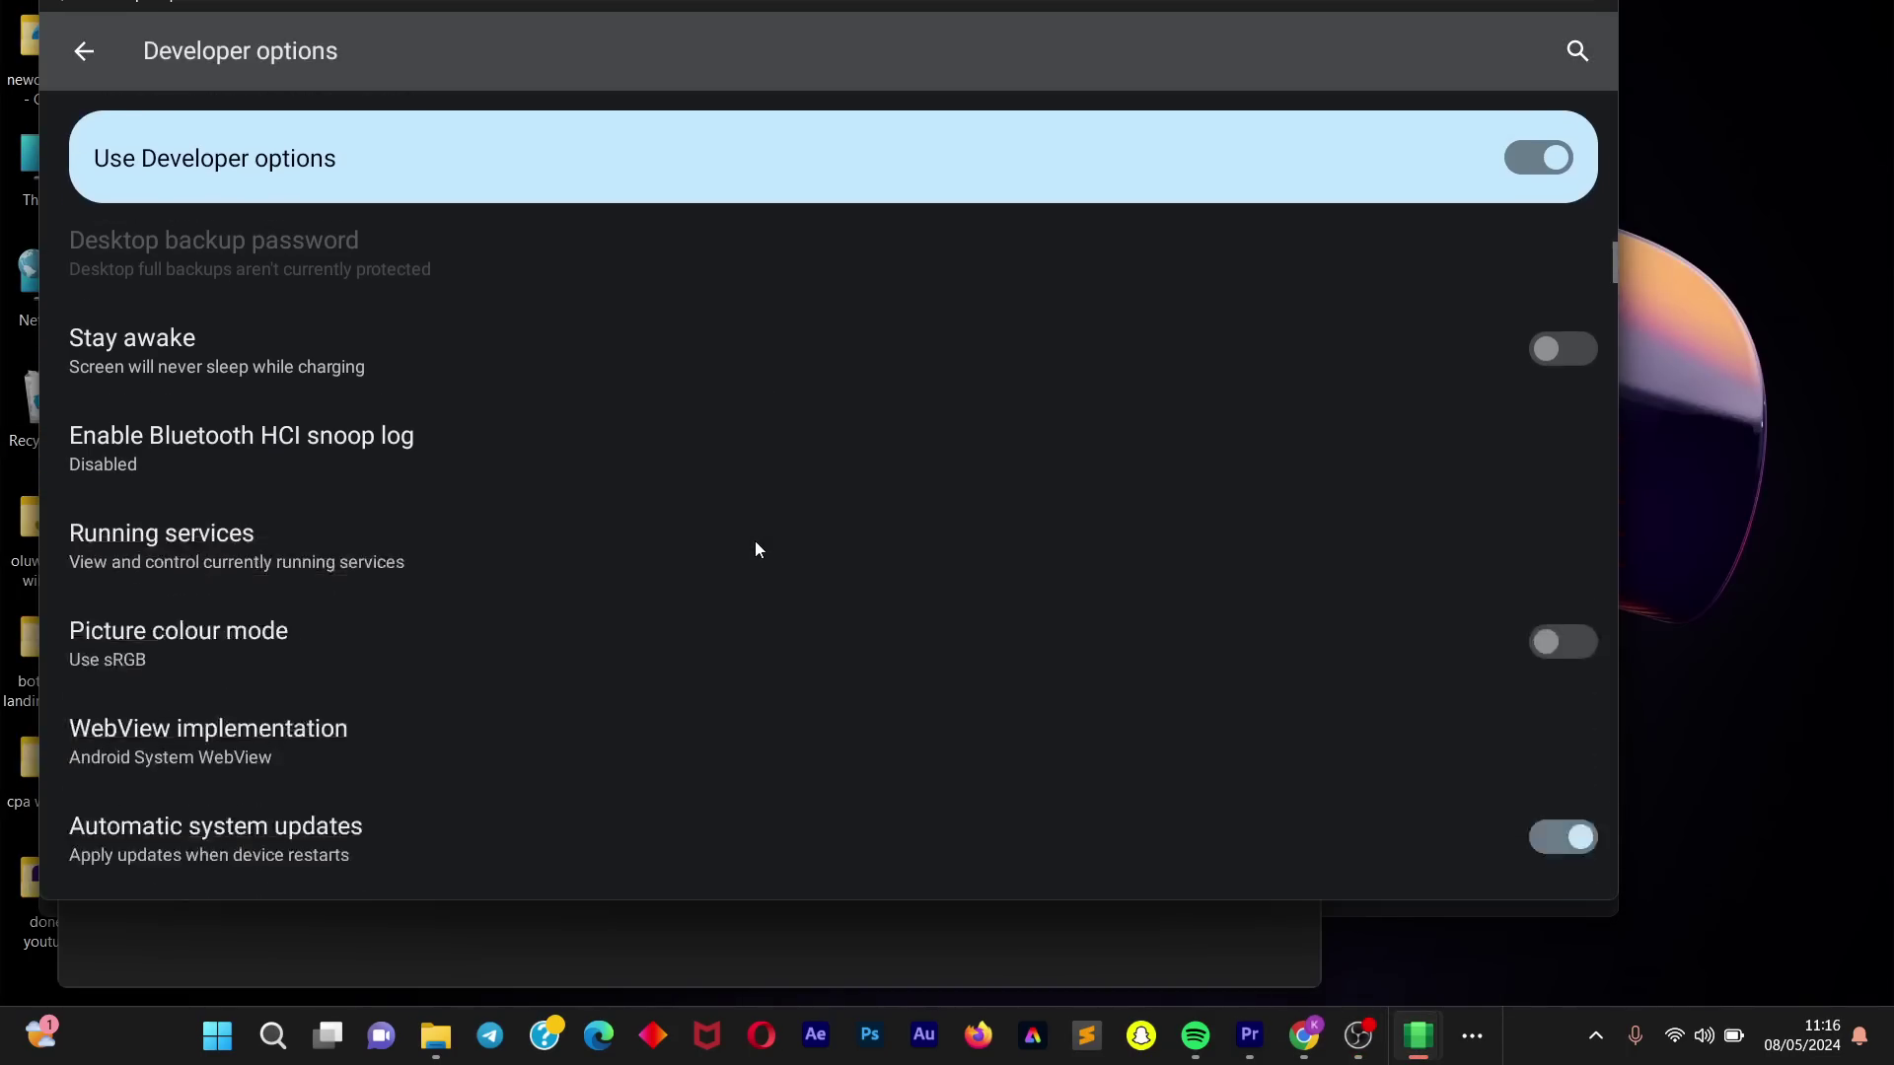
{"action": "scroll", "coordinate": [756, 547], "scroll_direction": "up", "scroll_amount": 4}
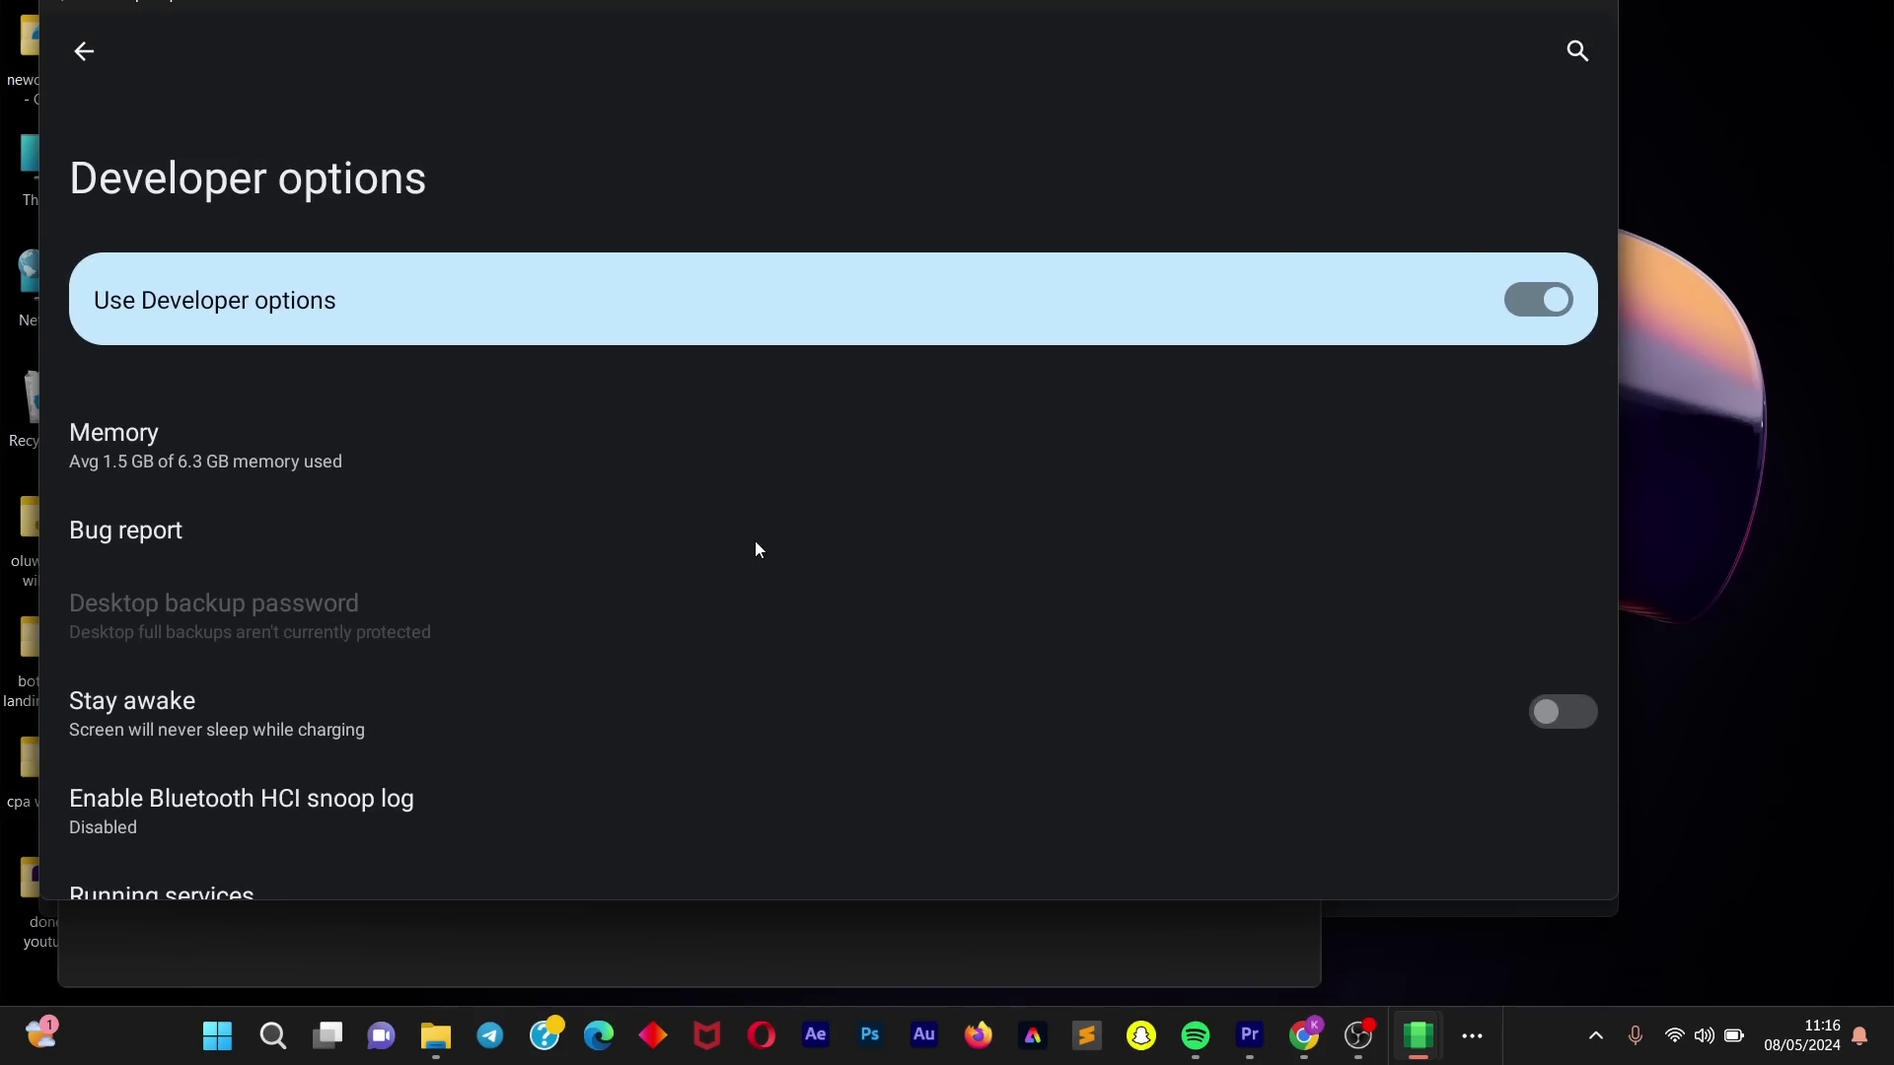
{"action": "scroll", "coordinate": [757, 547], "scroll_direction": "down", "scroll_amount": 10}
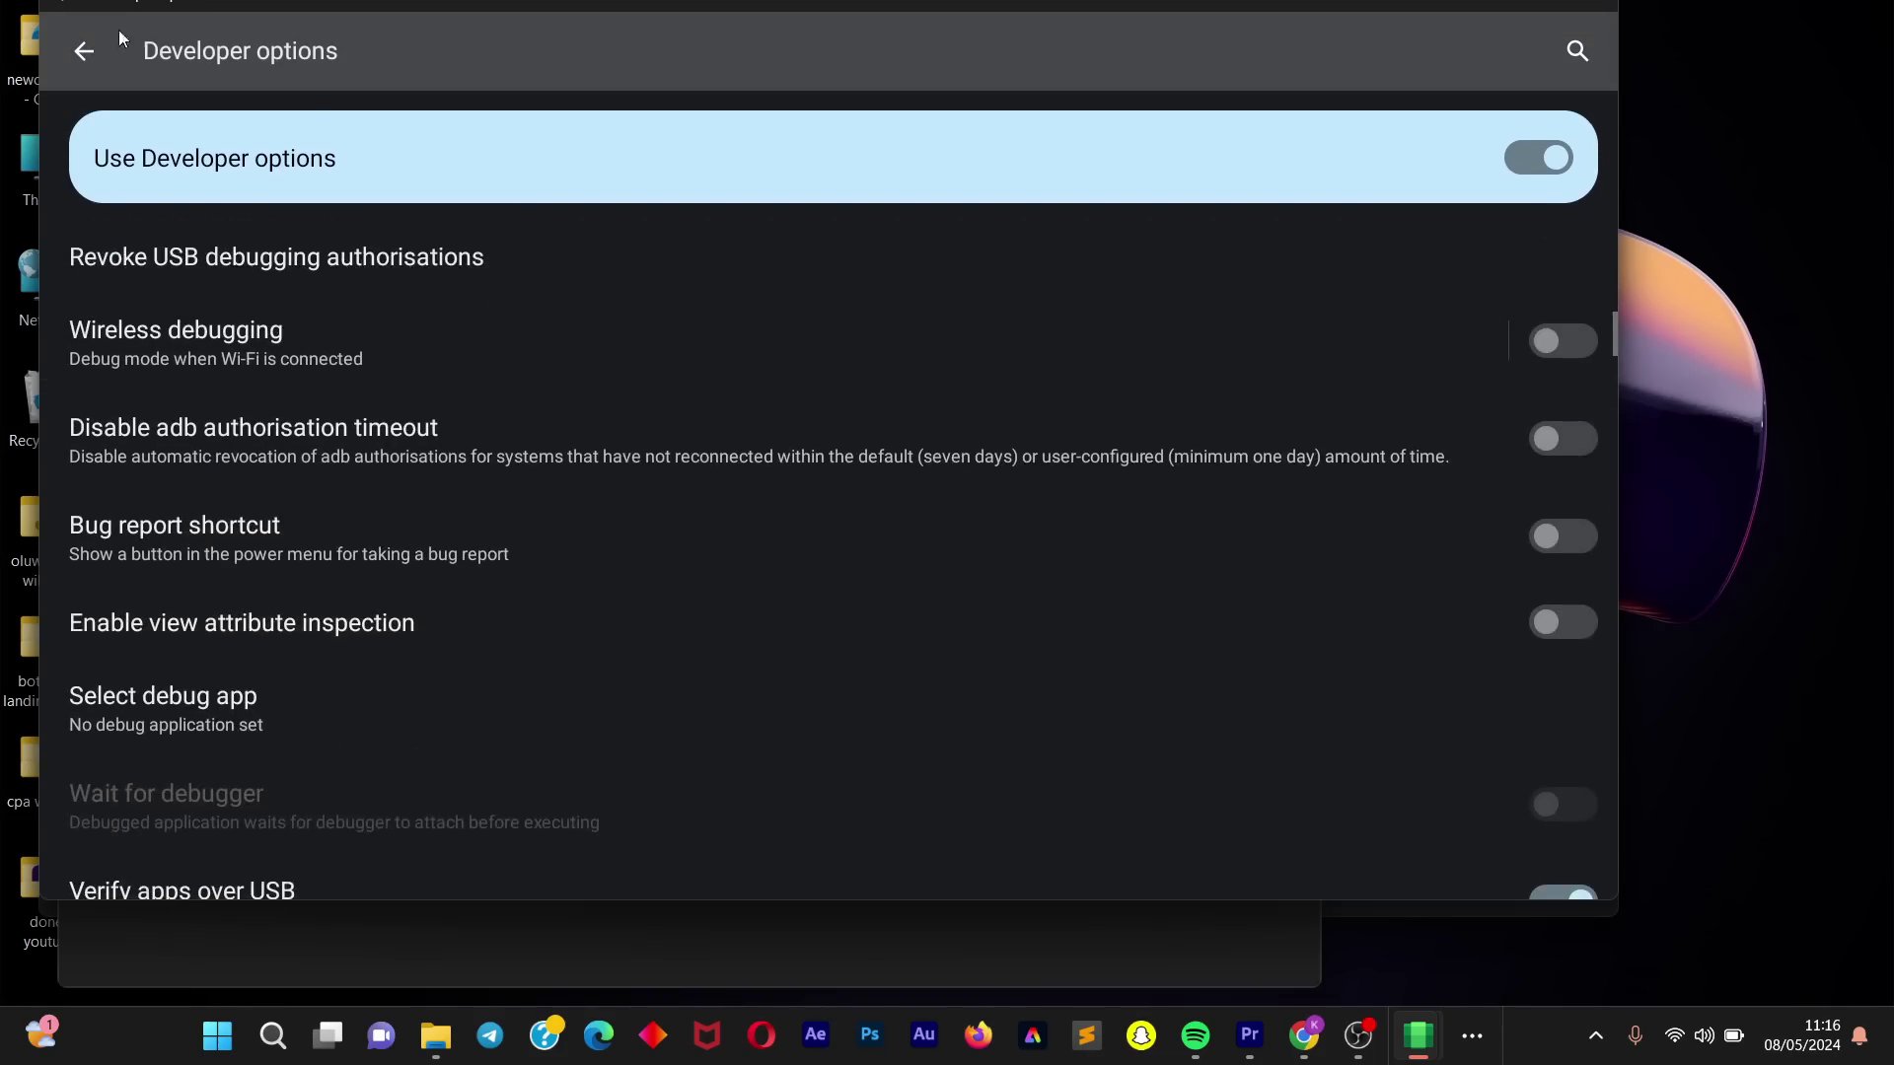
{"action": "left_click", "coordinate": [95, 43]}
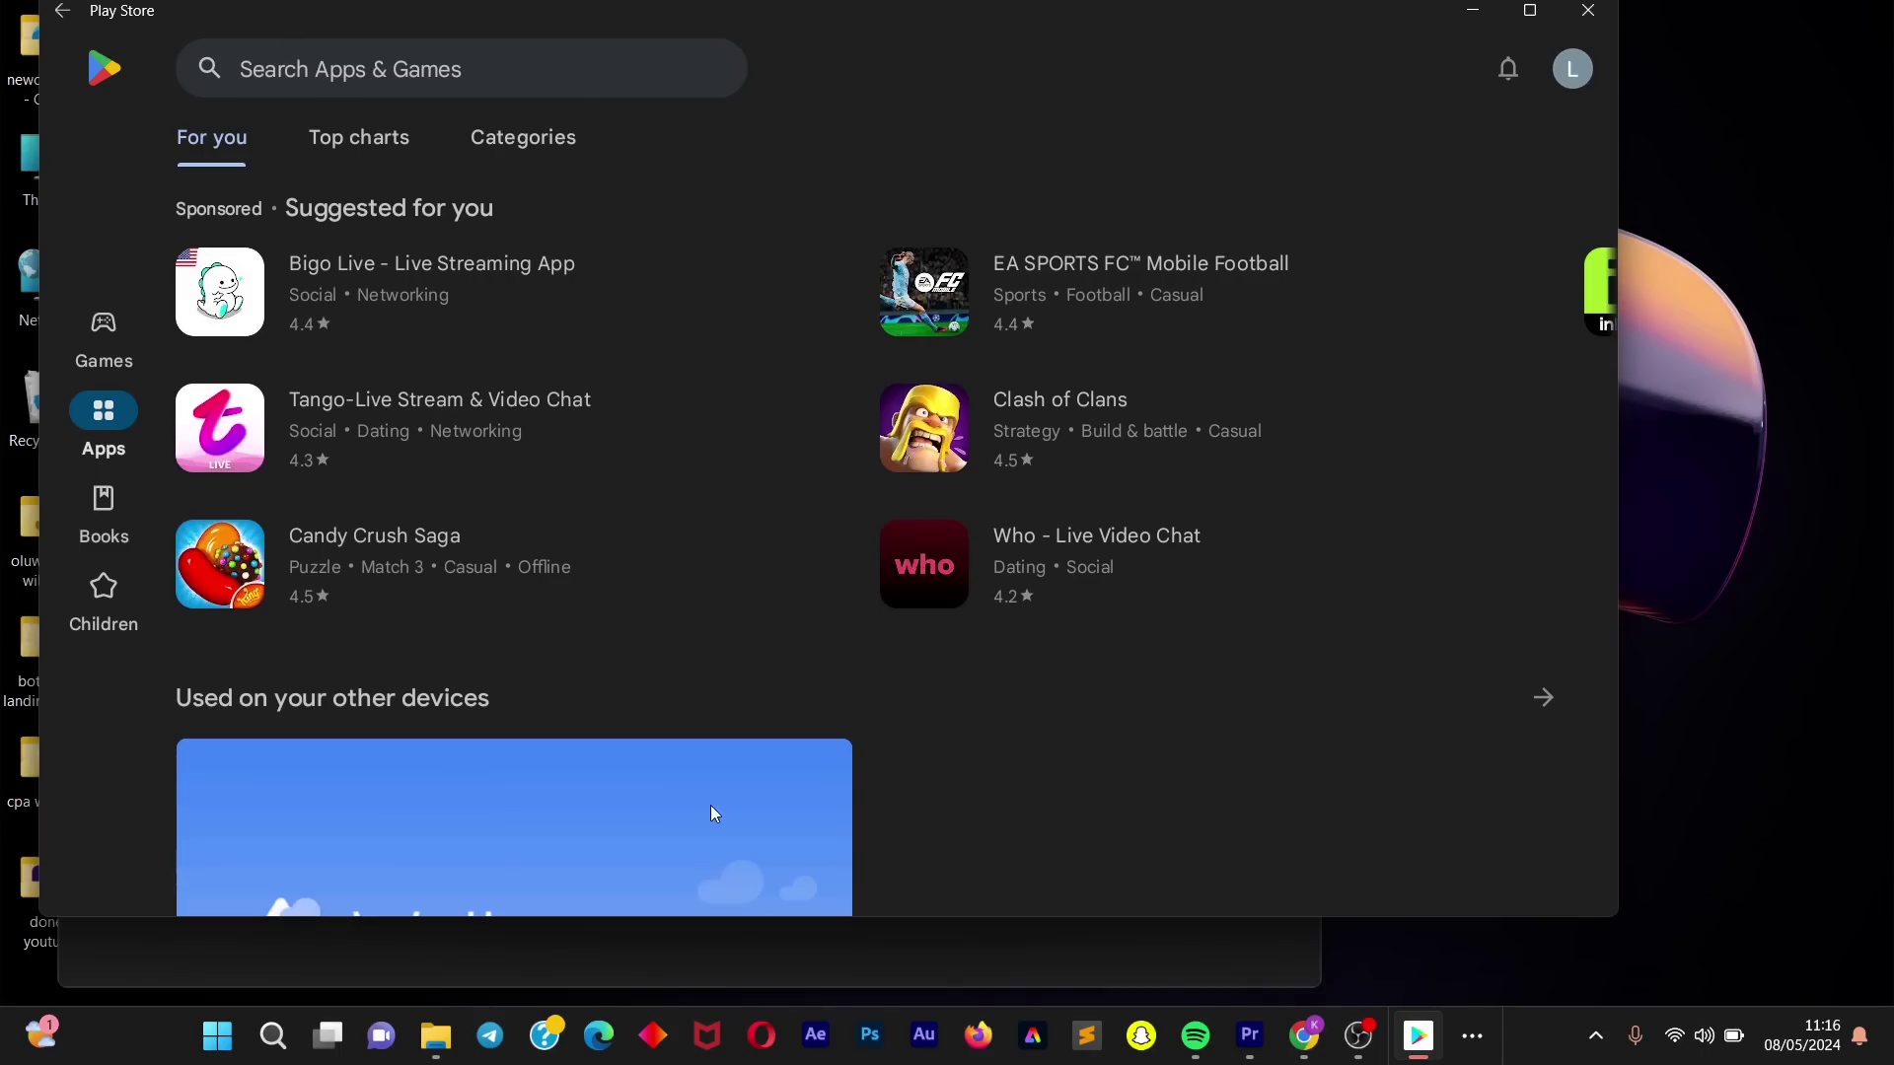
Step: Return to the Windows Subsystem for Android advanced settings and turn on Share user folders under the experimental features
{"action": "left_click", "coordinate": [233, 1051]}
{"action": "left_click", "coordinate": [288, 944]}
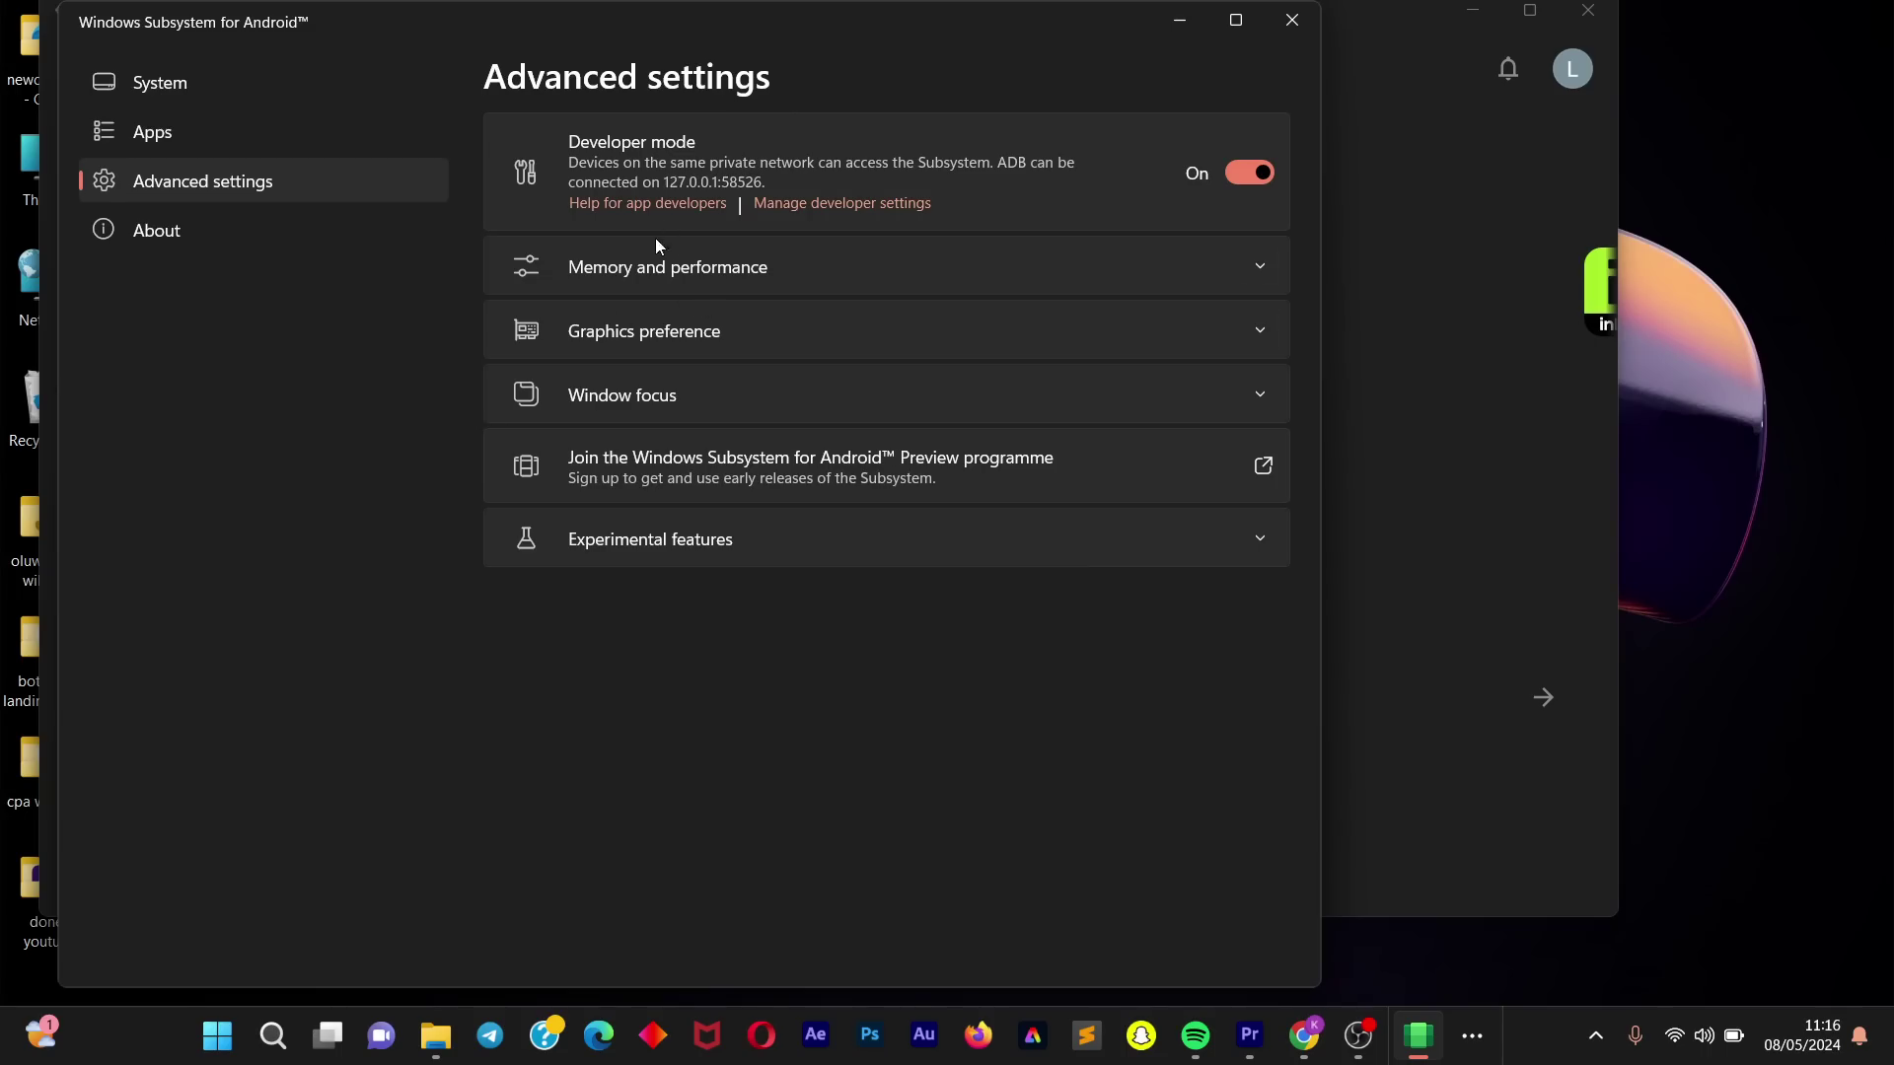
{"action": "left_click", "coordinate": [1211, 537]}
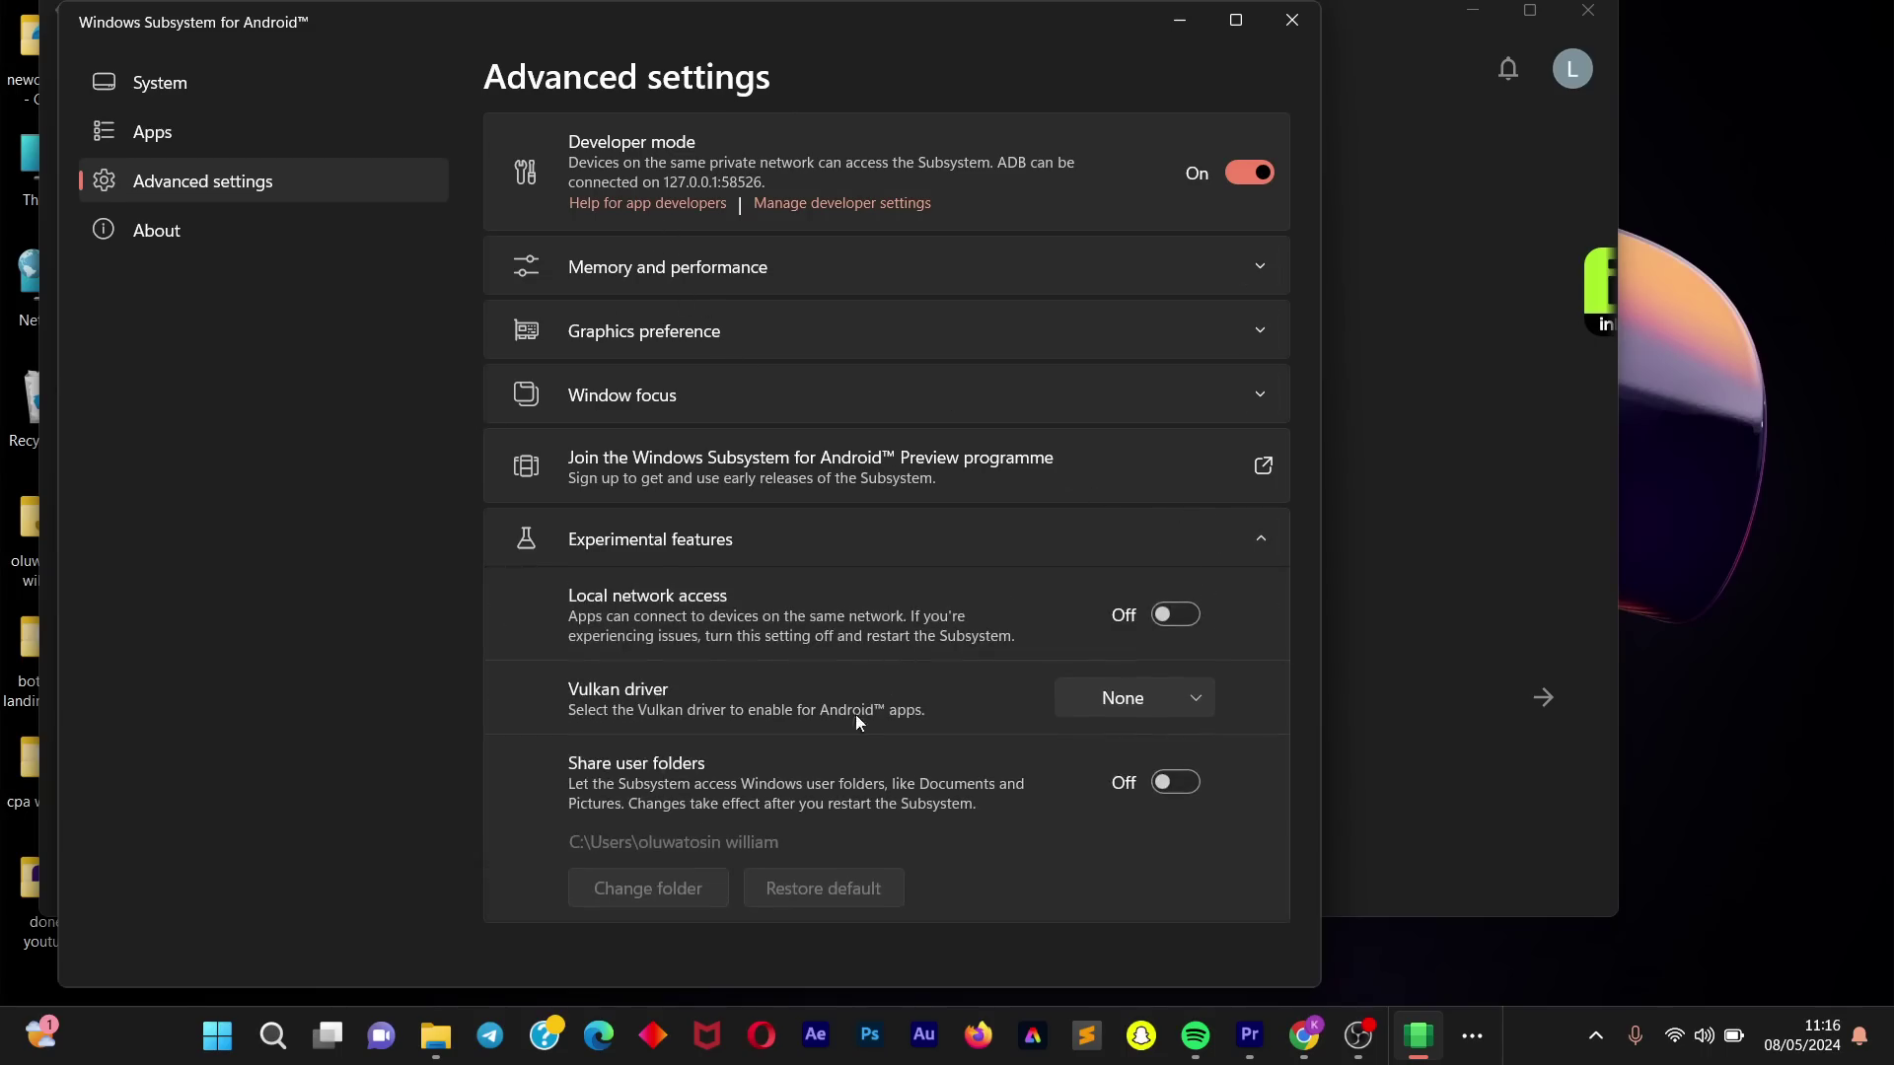
{"action": "left_click", "coordinate": [1171, 784]}
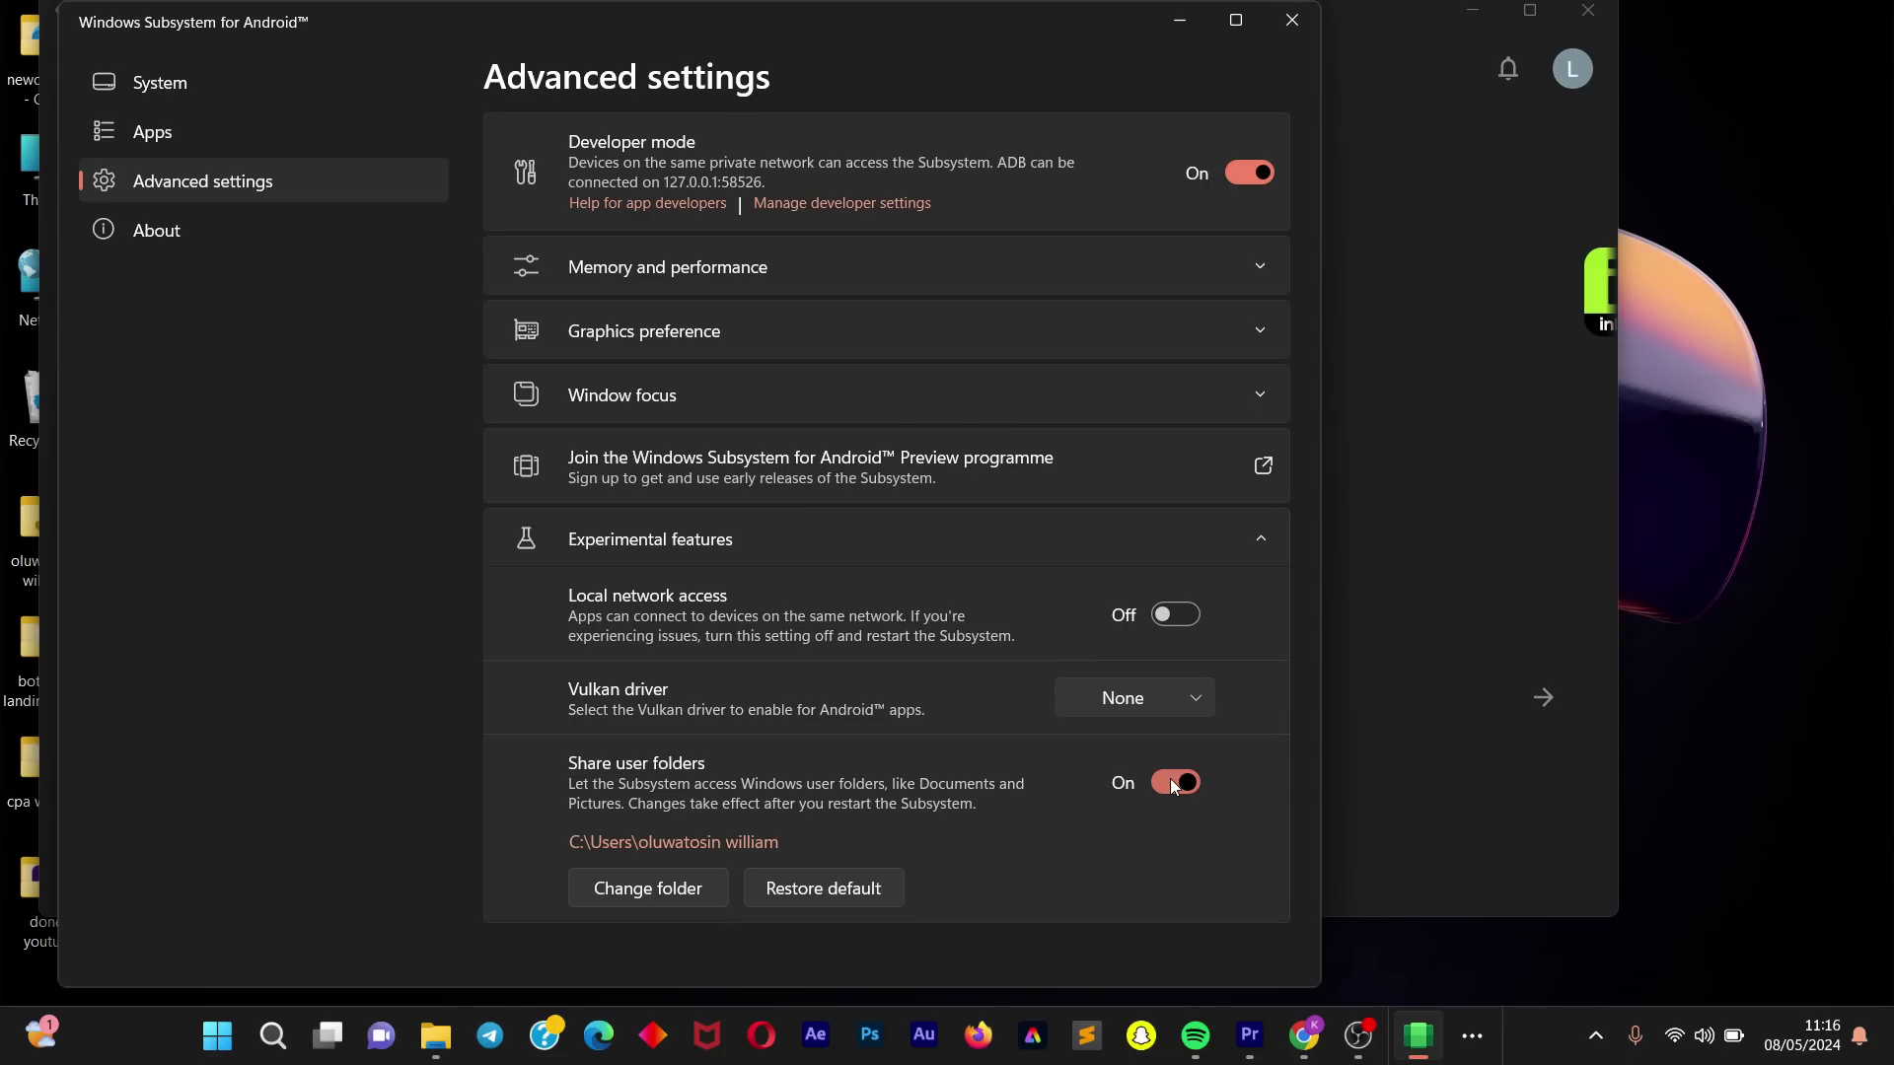
Step: Set the subsystem's window focus to Independent and close the Windows Subsystem for Android settings
{"action": "left_click", "coordinate": [1016, 389]}
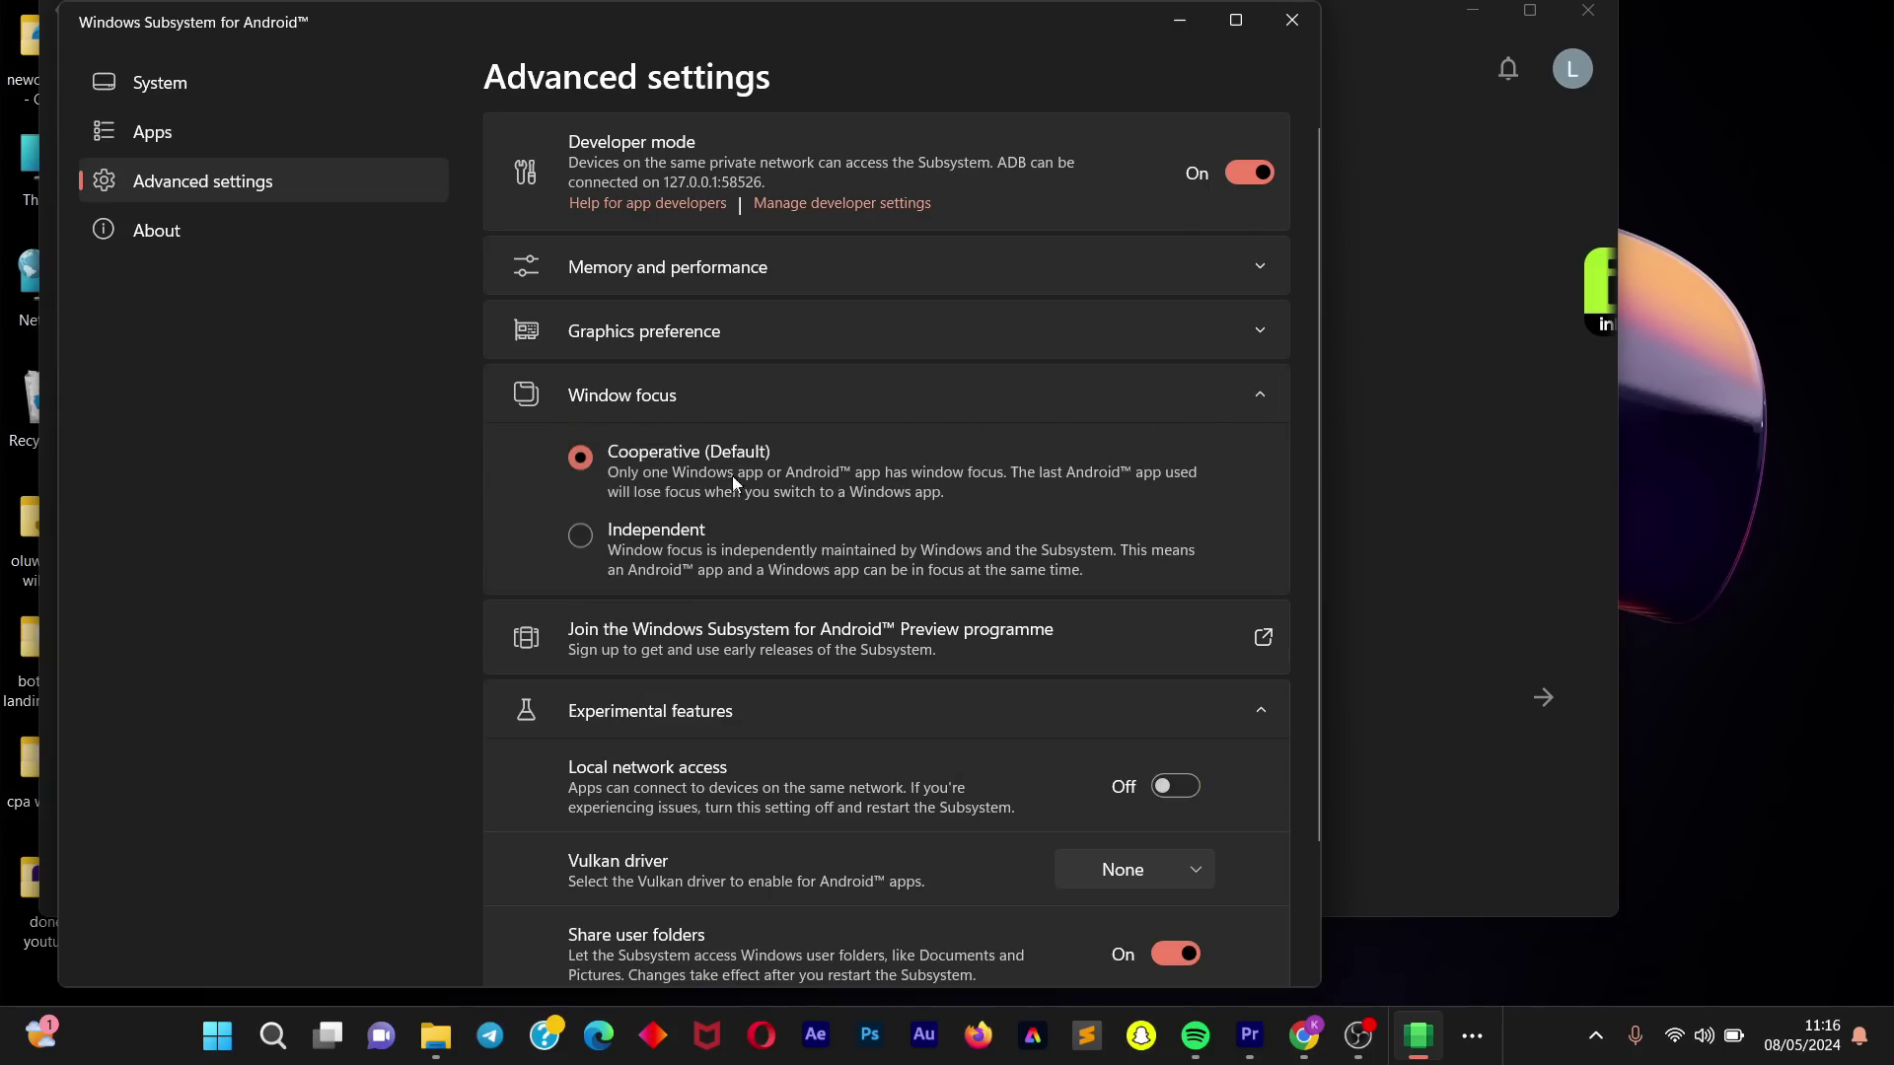
{"action": "left_click", "coordinate": [599, 548]}
{"action": "scroll", "coordinate": [599, 547], "scroll_direction": "down", "scroll_amount": 3}
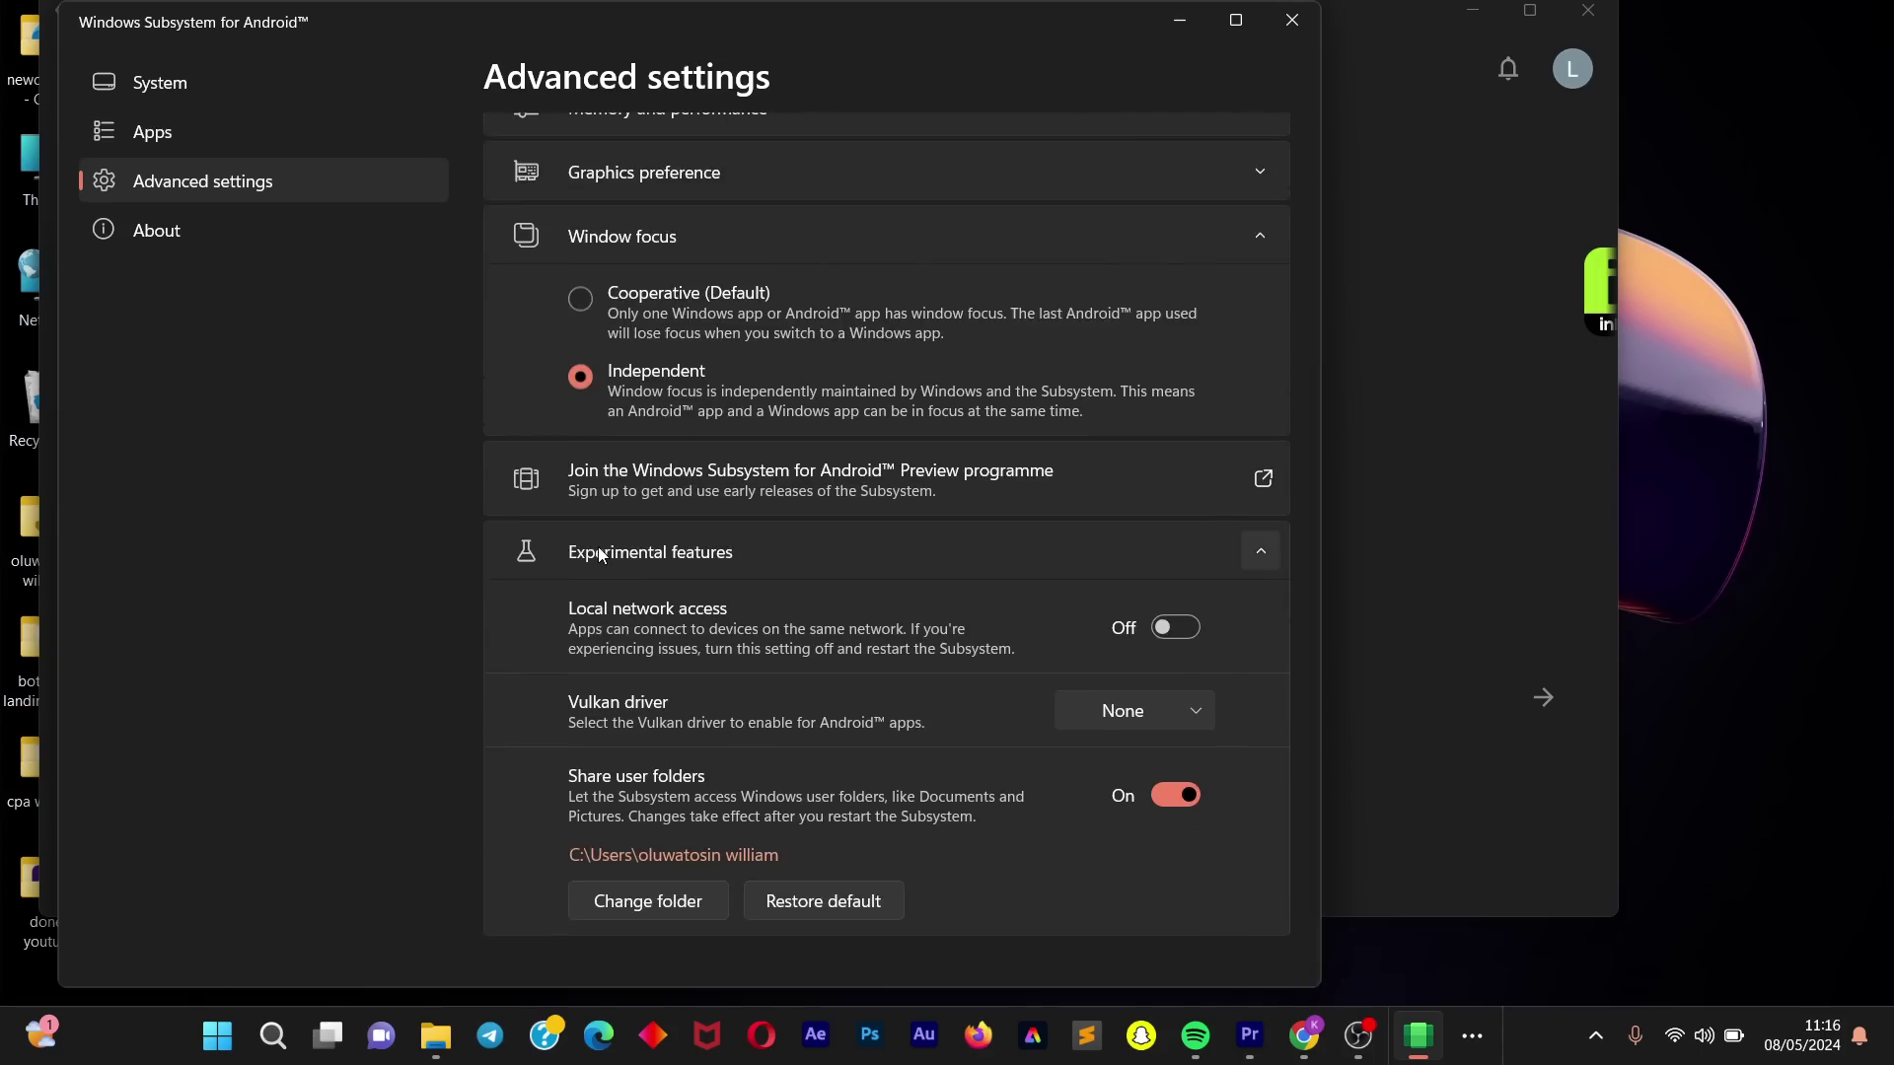
{"action": "scroll", "coordinate": [977, 394], "scroll_direction": "up", "scroll_amount": 2}
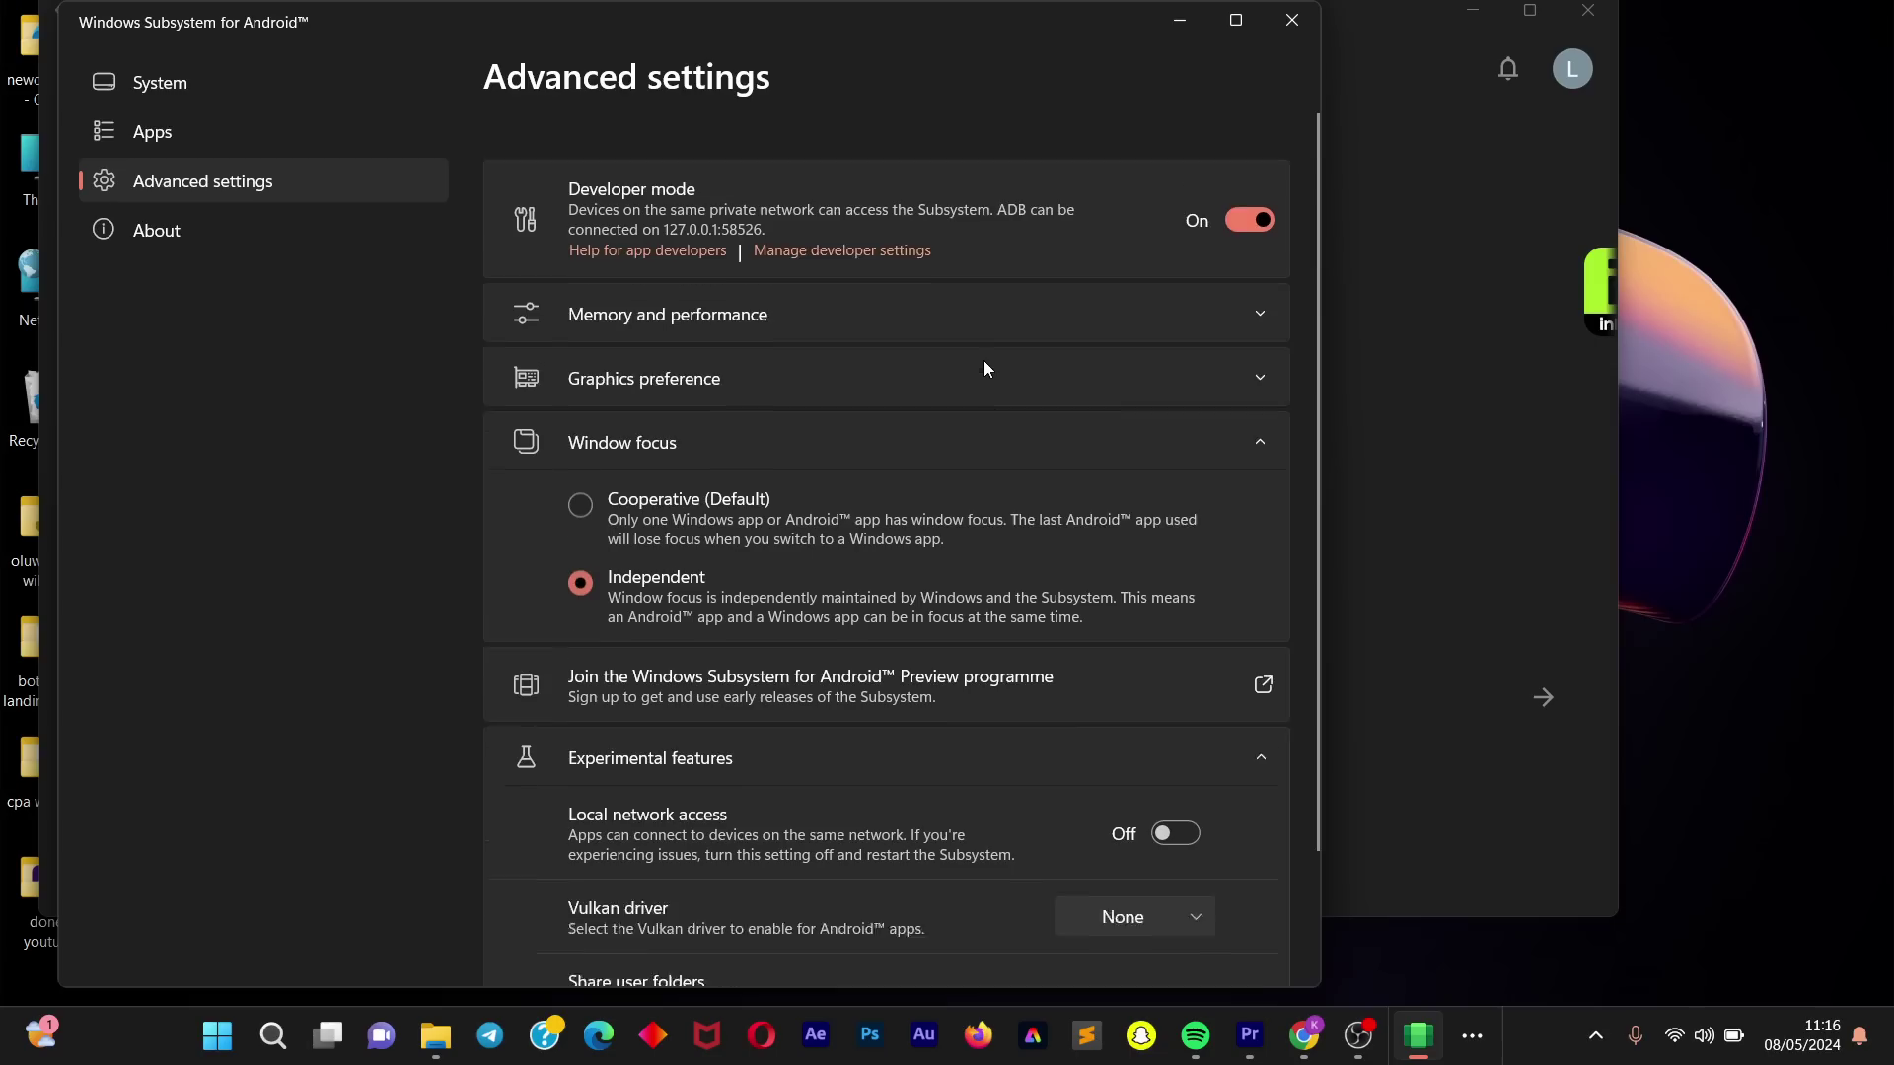
{"action": "left_click", "coordinate": [1289, 24]}
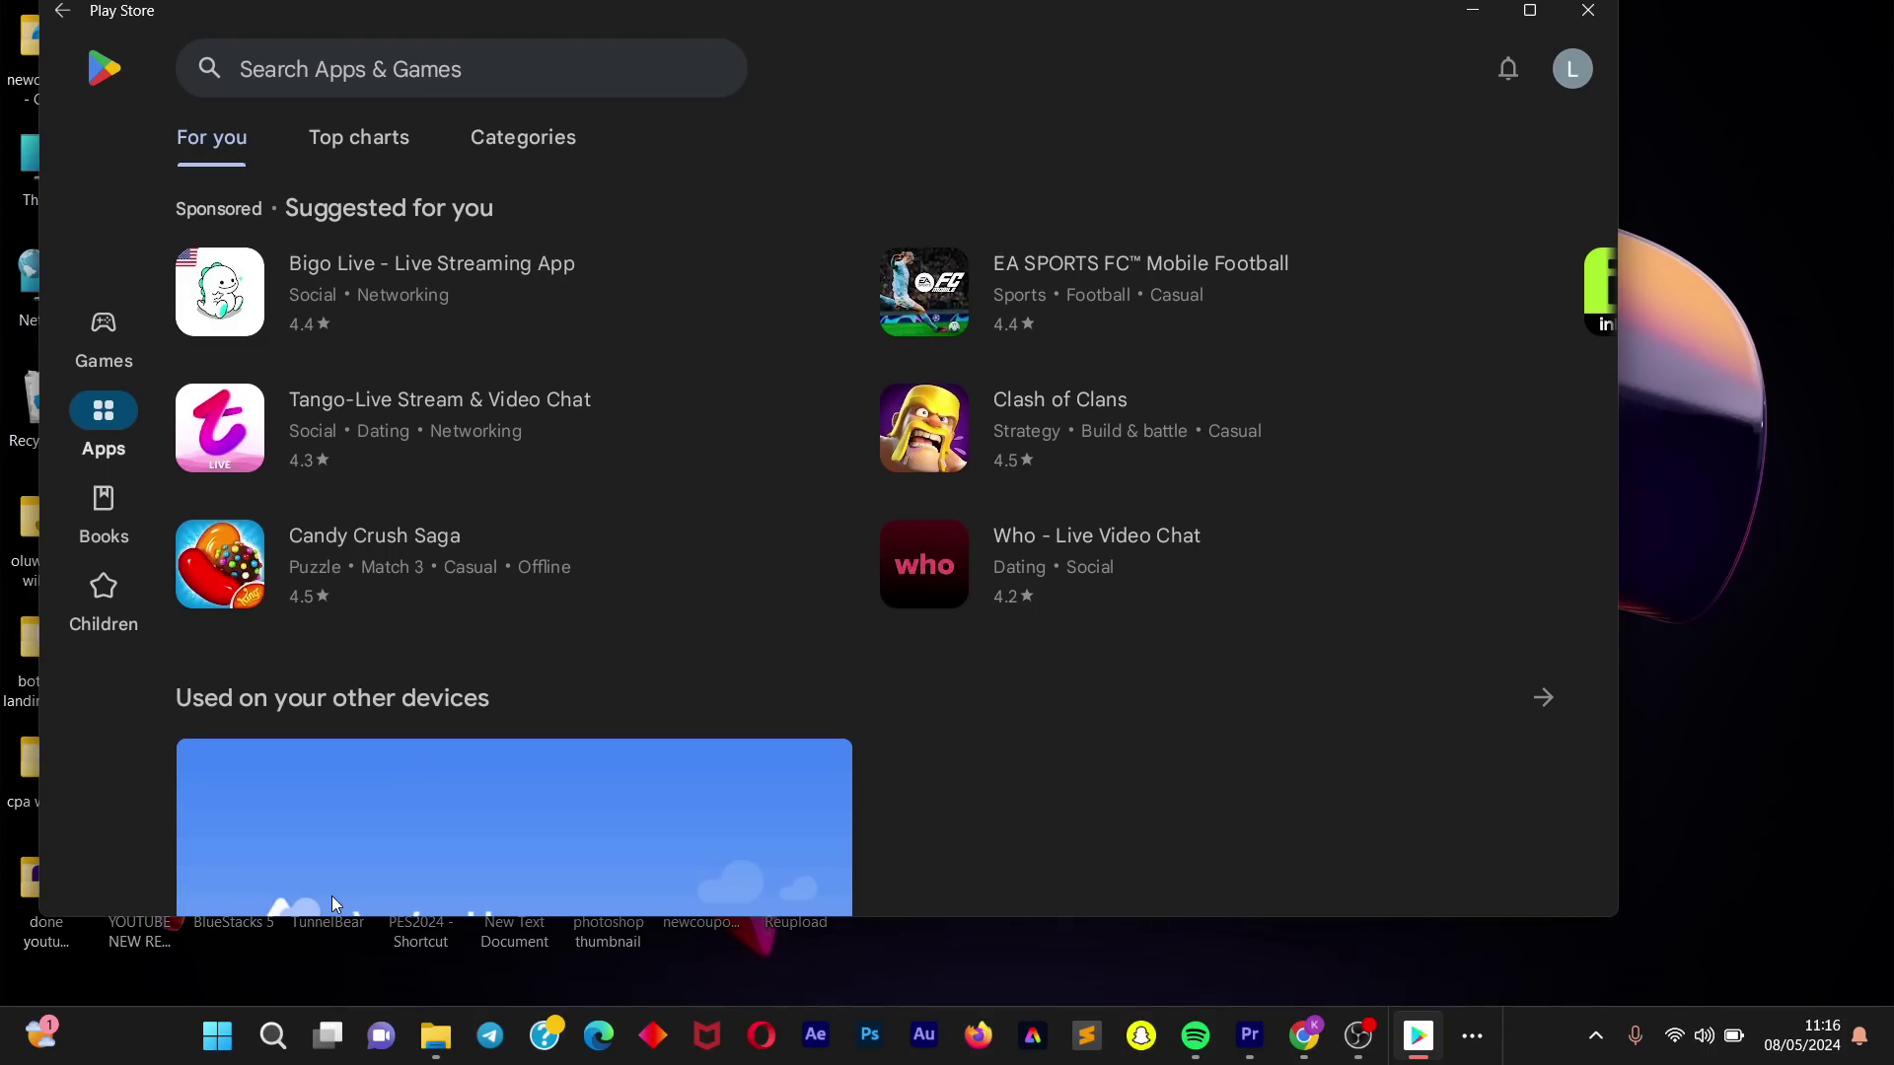
Step: Search Windows for the Play Store and open the app
{"action": "key", "text": "super"}
{"action": "type", "text": "play Store"}
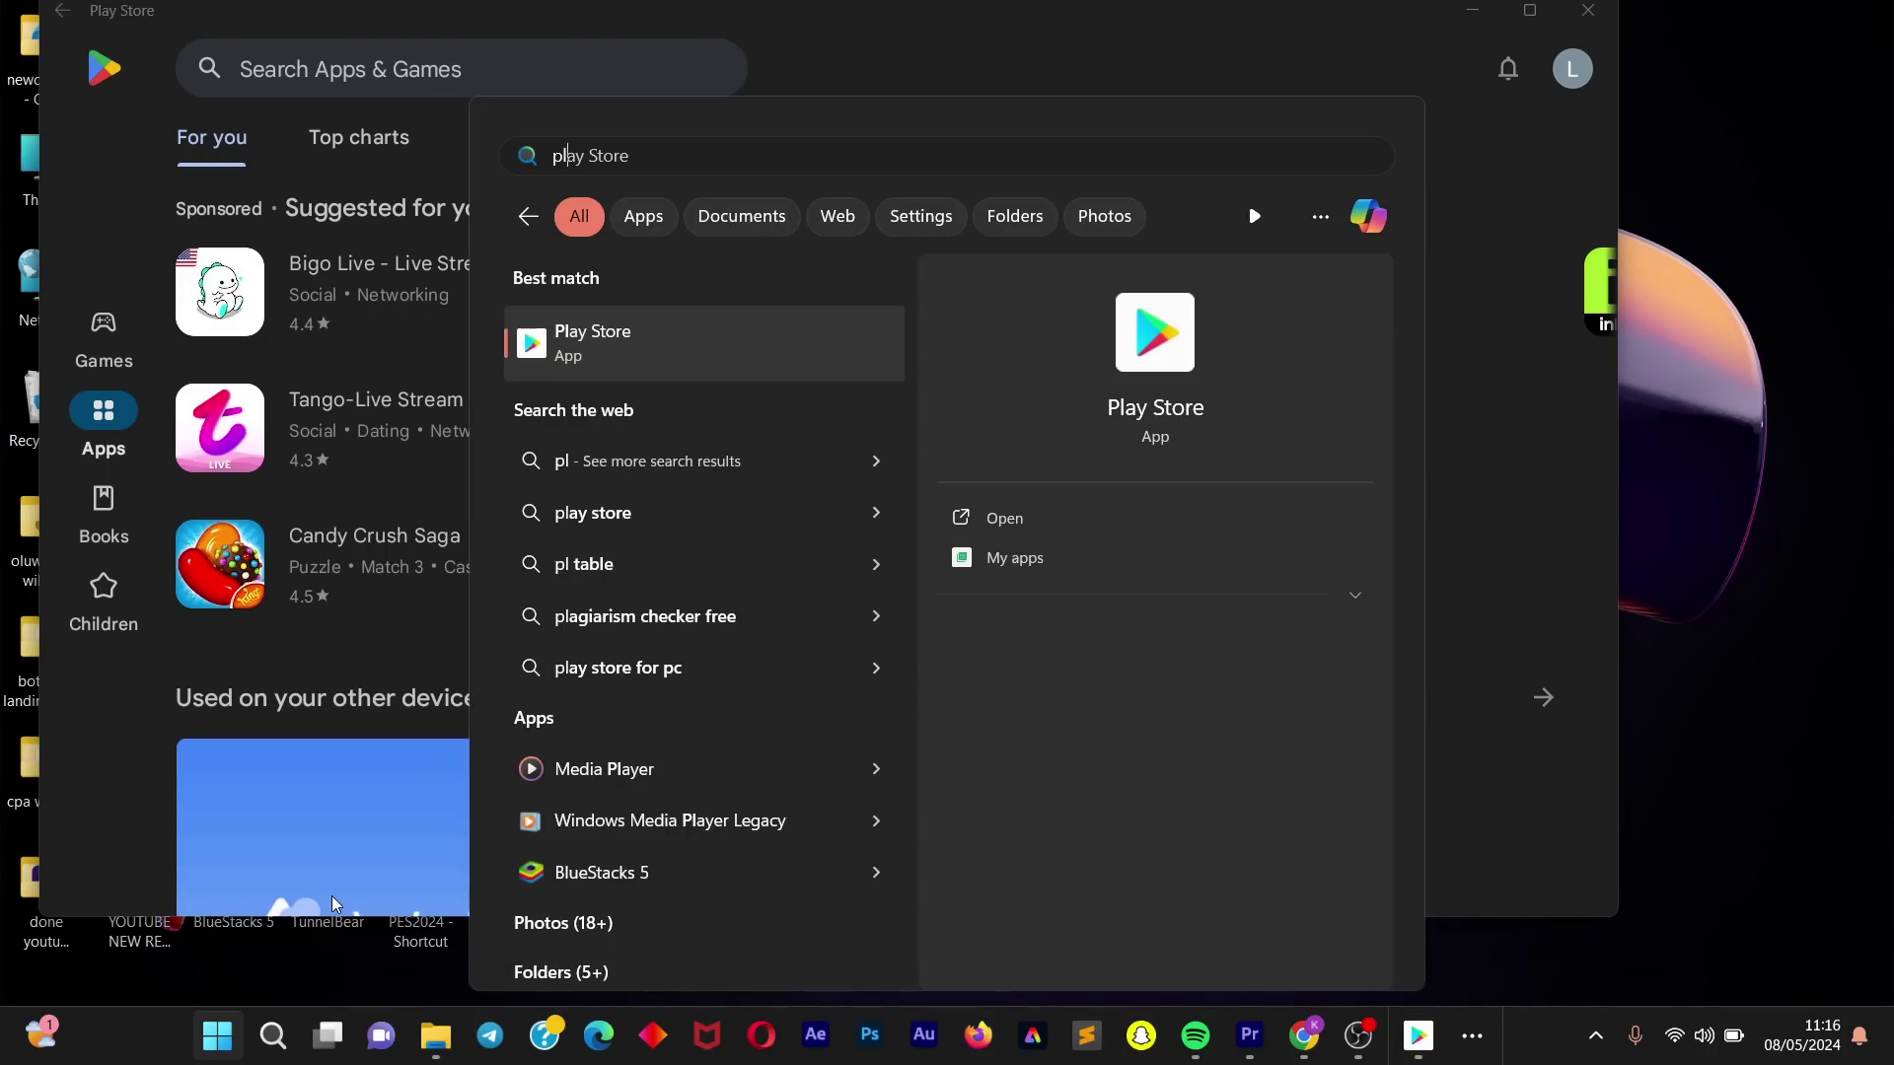
{"action": "left_click", "coordinate": [689, 311]}
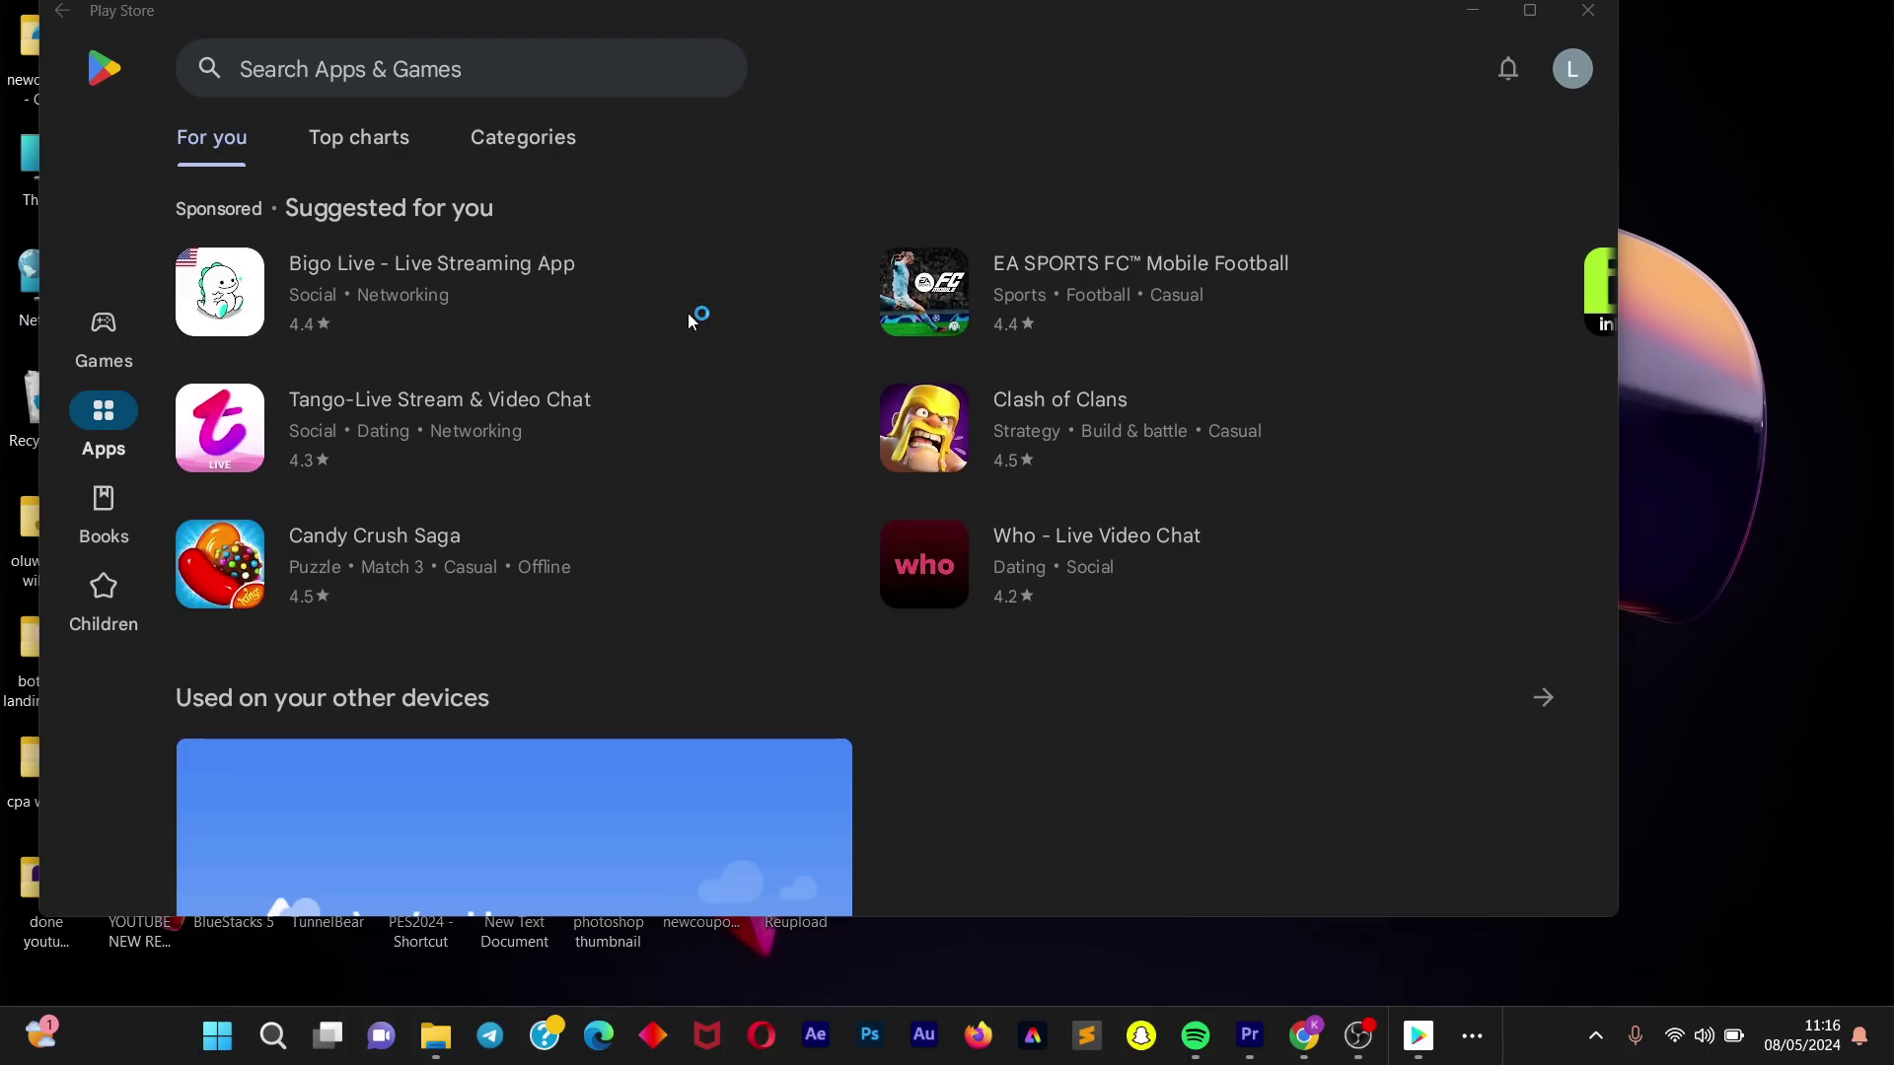
Step: Browse the suggested and featured apps on the Play Store's For you page
{"action": "scroll", "coordinate": [630, 500], "scroll_direction": "down", "scroll_amount": 6}
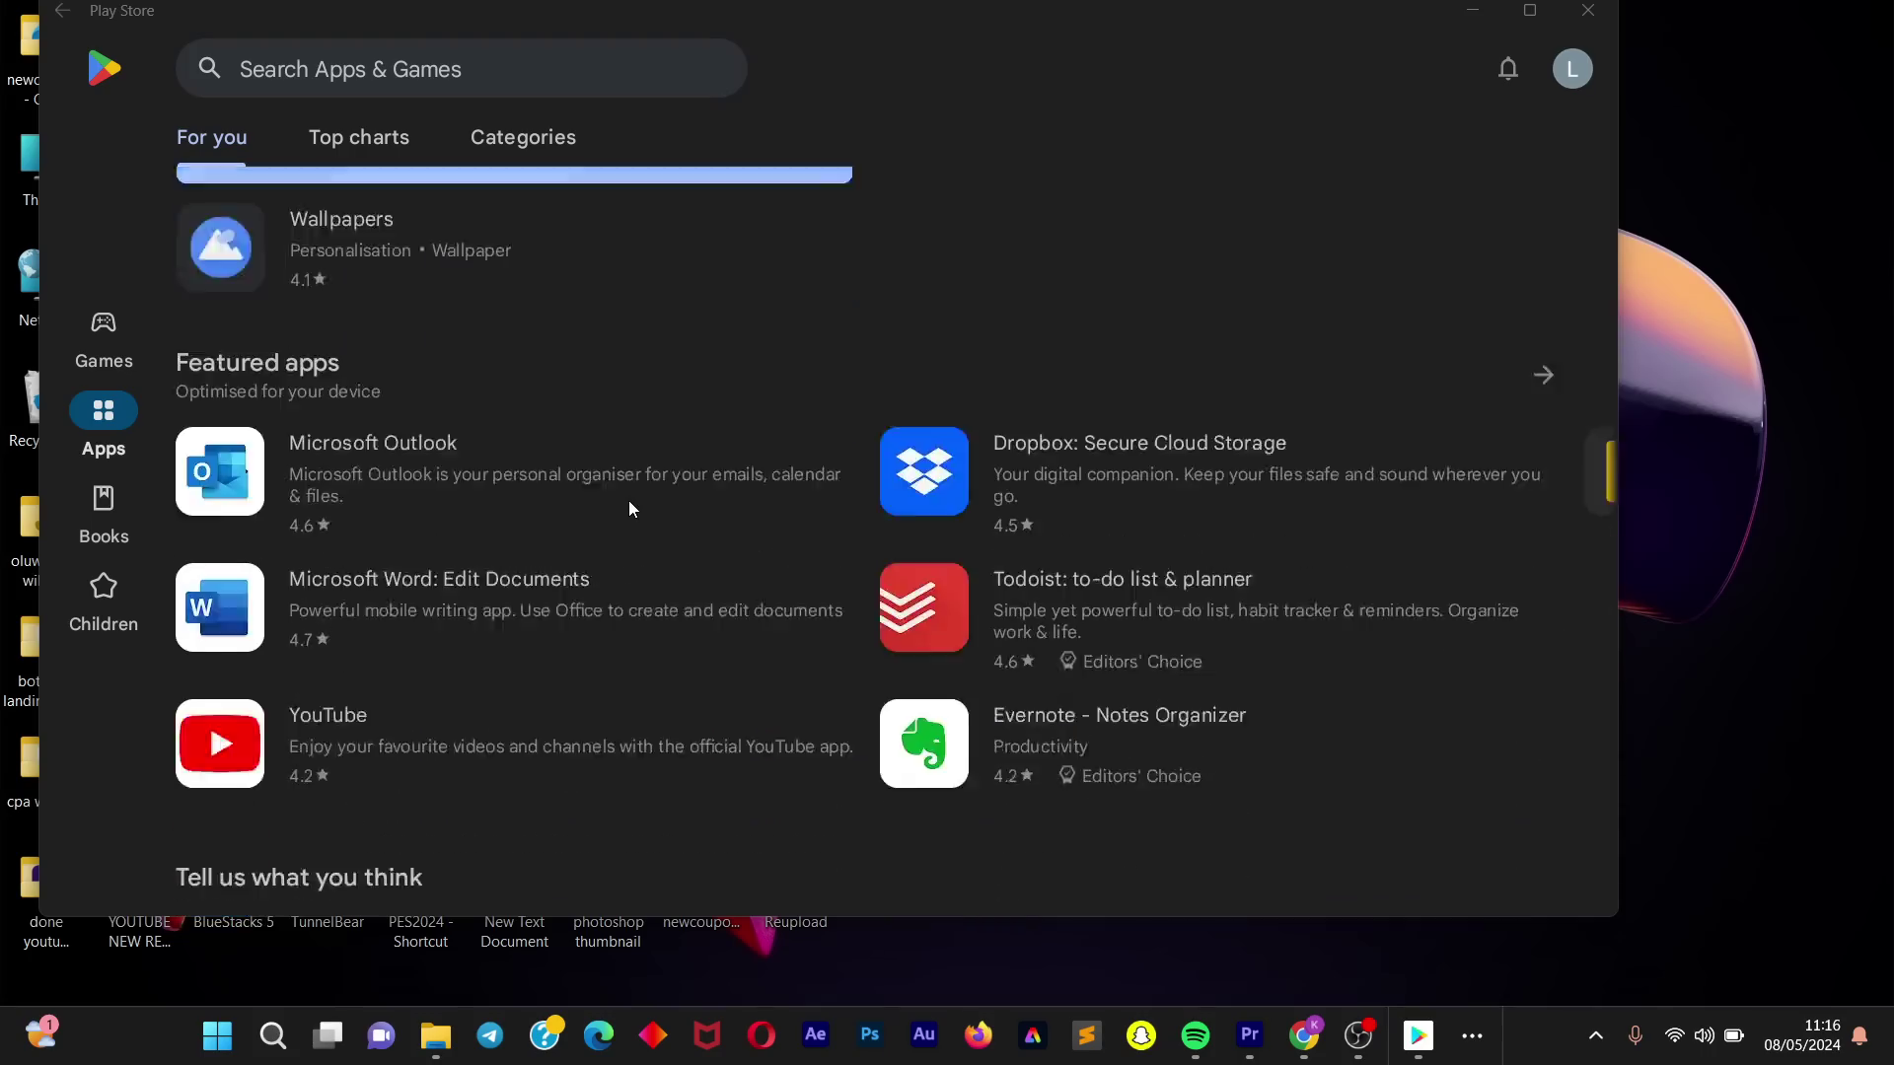
{"action": "scroll", "coordinate": [631, 505], "scroll_direction": "down", "scroll_amount": 5}
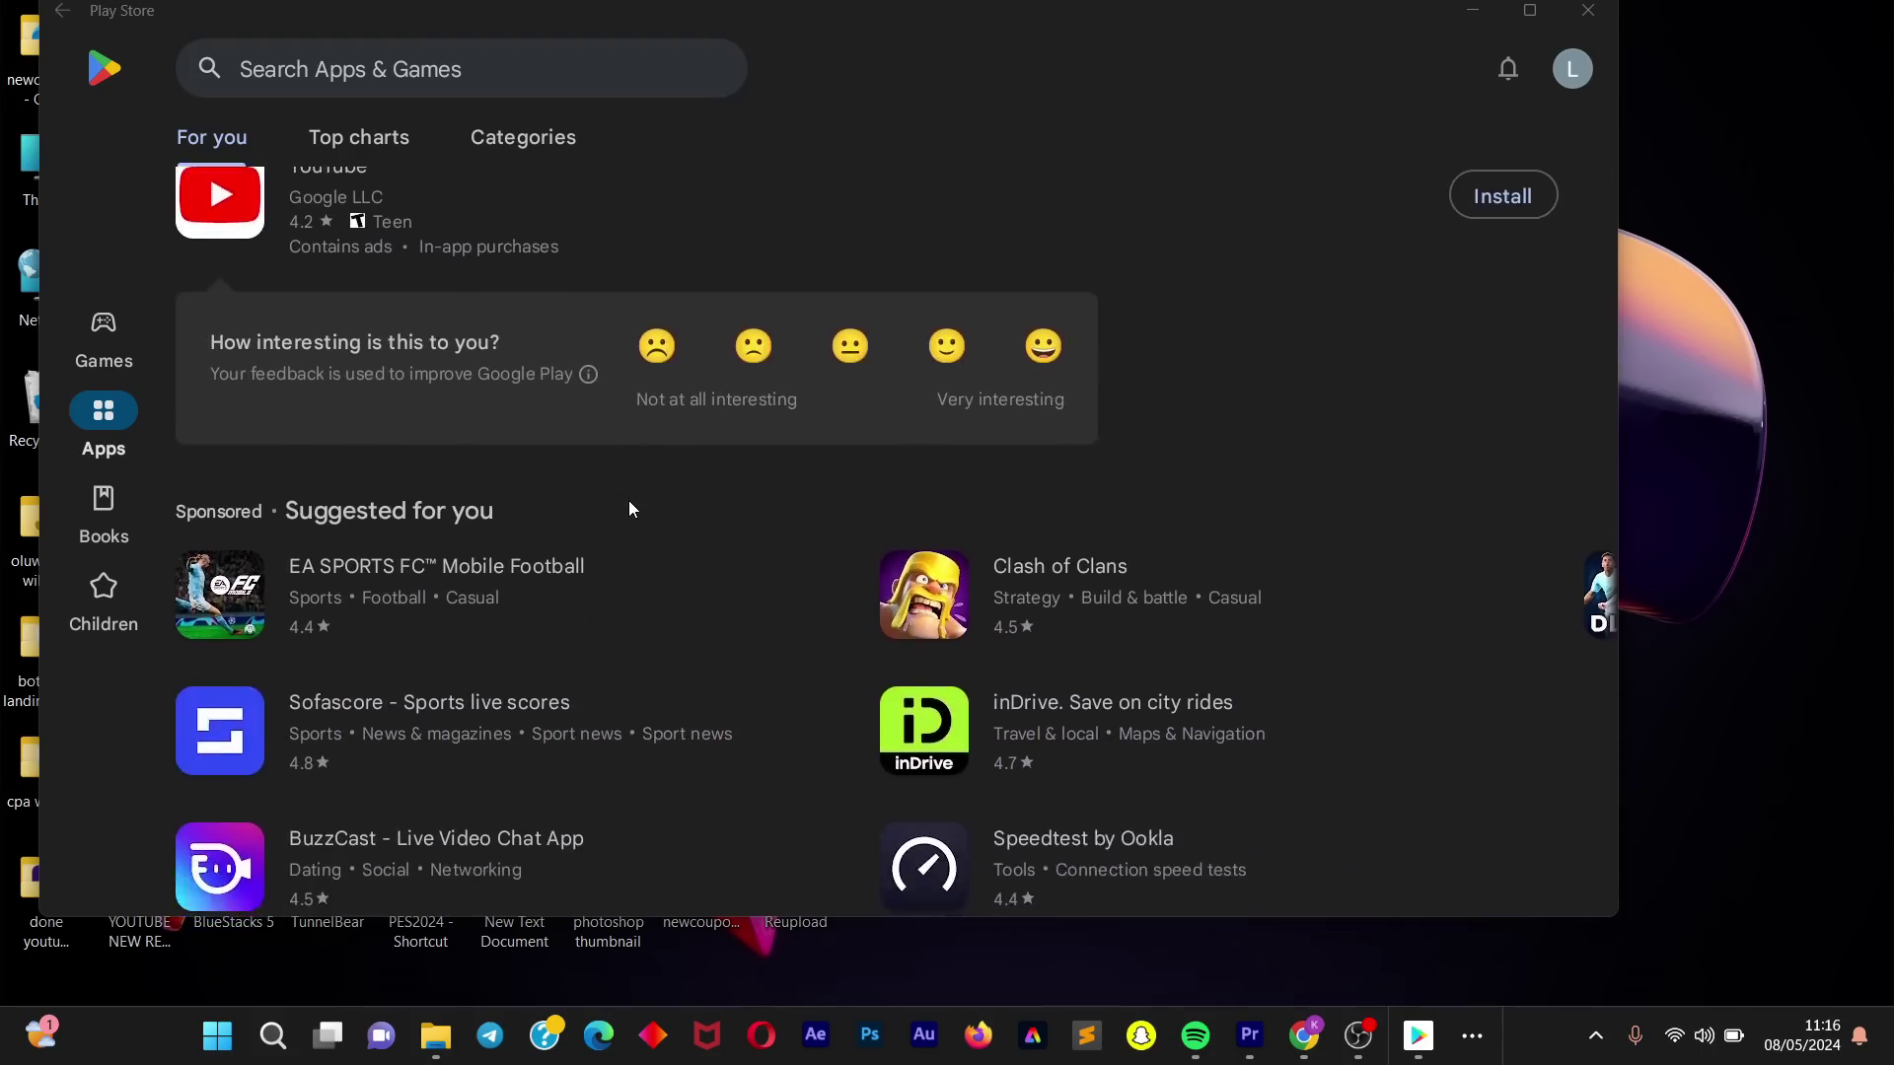
{"action": "scroll", "coordinate": [630, 500], "scroll_direction": "down", "scroll_amount": 5}
{"action": "scroll", "coordinate": [629, 500], "scroll_direction": "up", "scroll_amount": 8}
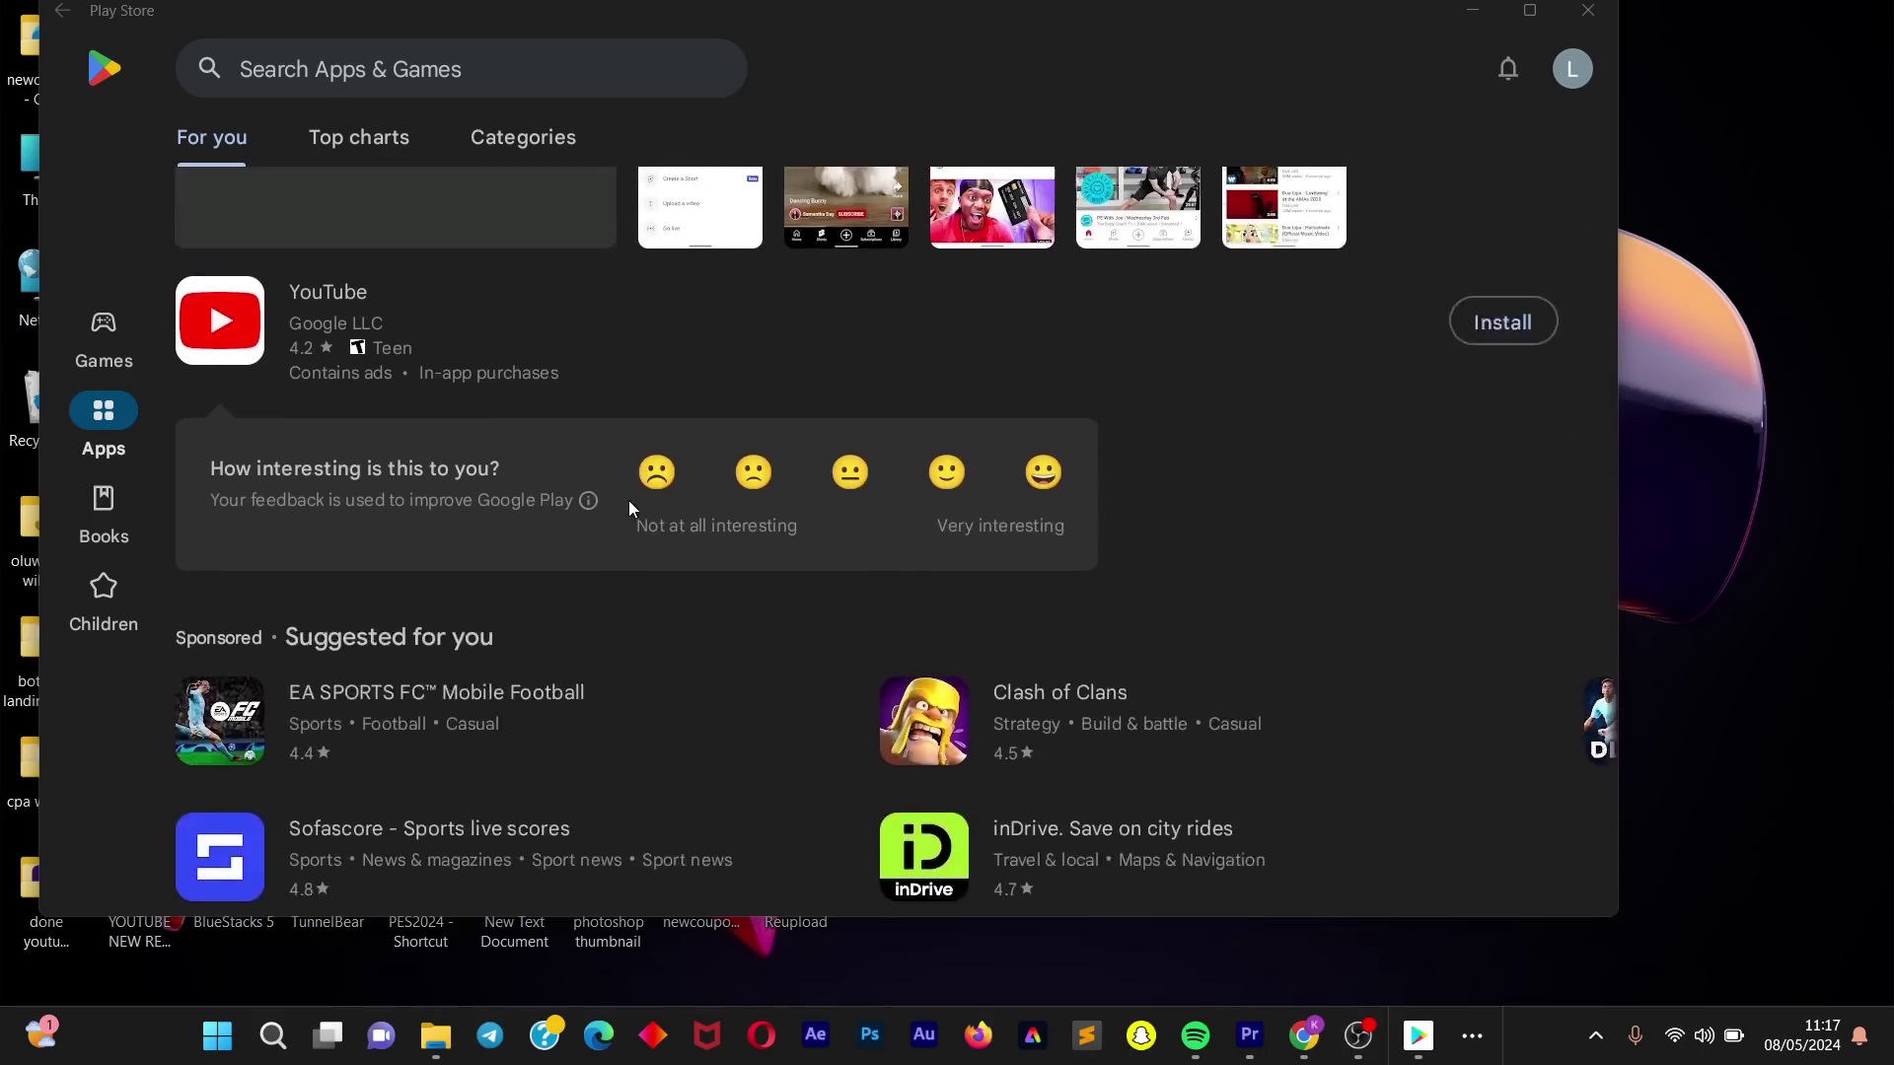
{"action": "scroll", "coordinate": [629, 508], "scroll_direction": "down", "scroll_amount": 15}
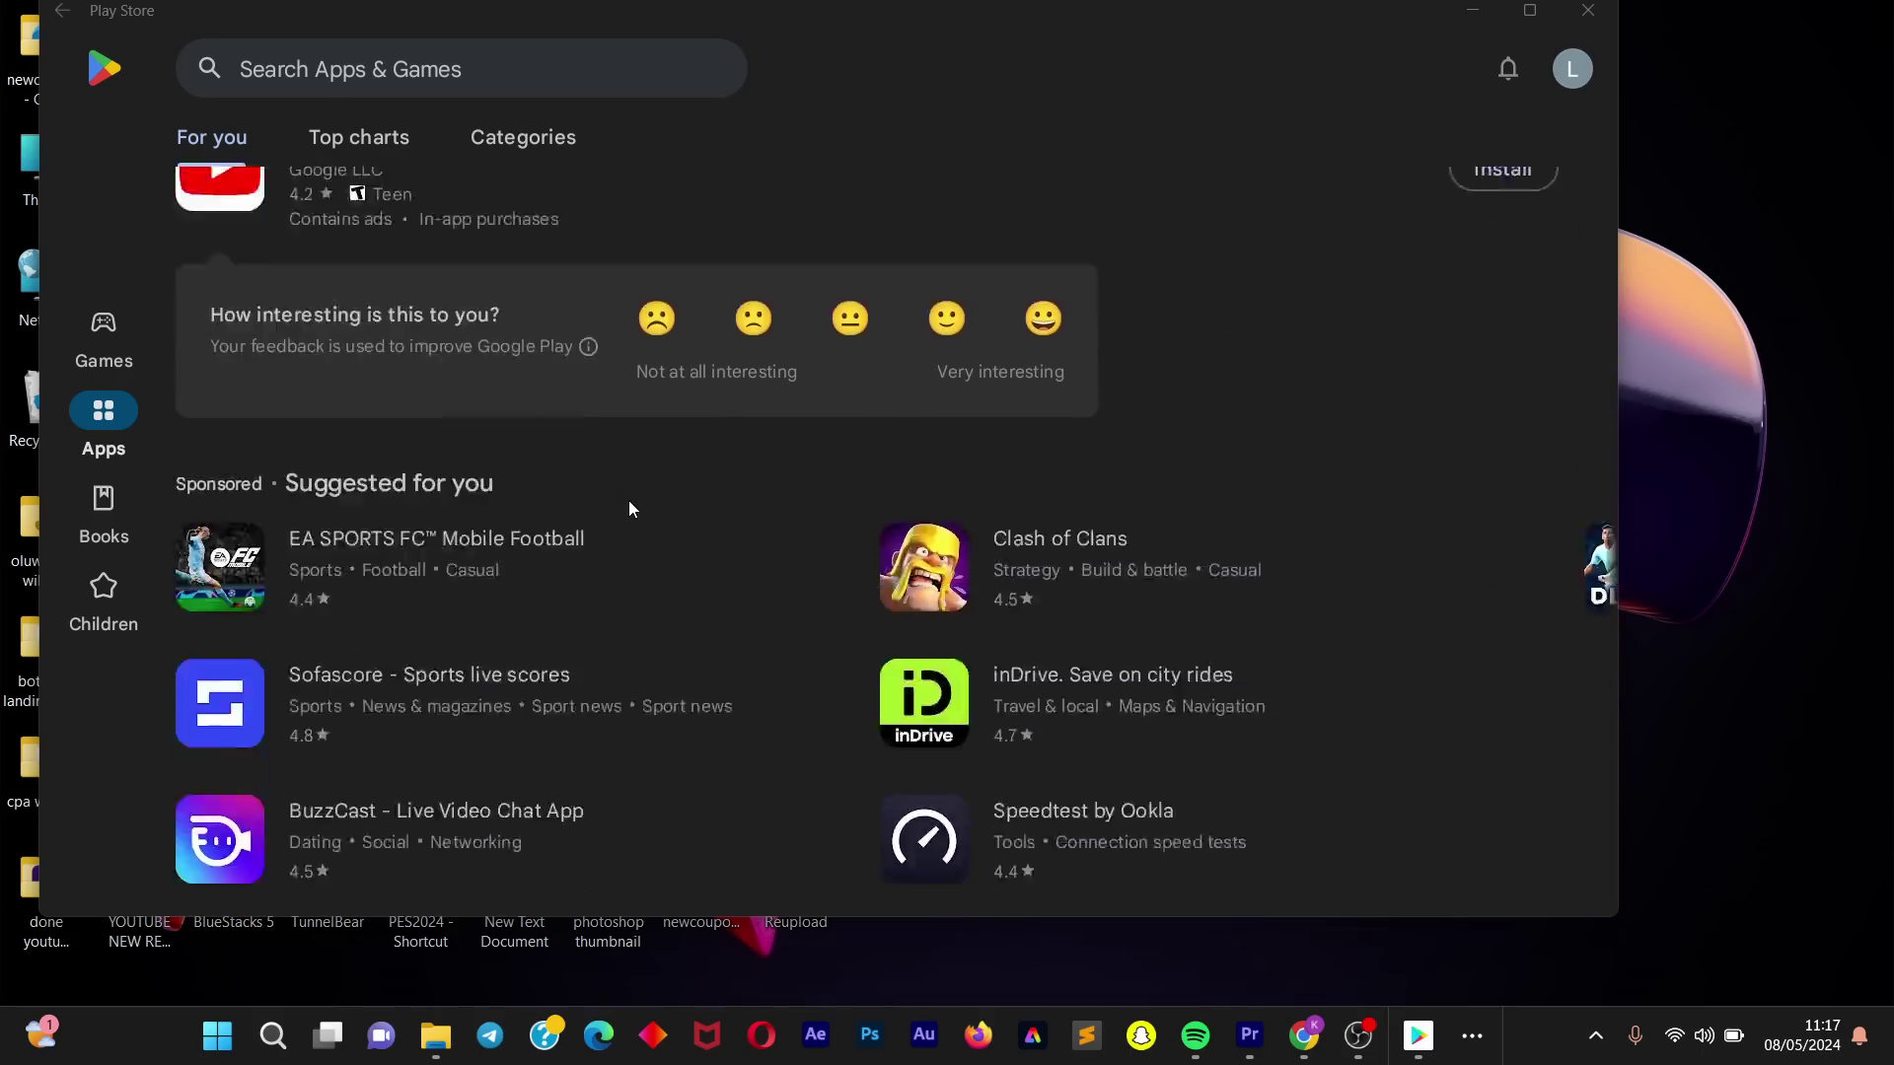
{"action": "scroll", "coordinate": [630, 508], "scroll_direction": "up", "scroll_amount": 6}
{"action": "scroll", "coordinate": [629, 500], "scroll_direction": "up", "scroll_amount": 12}
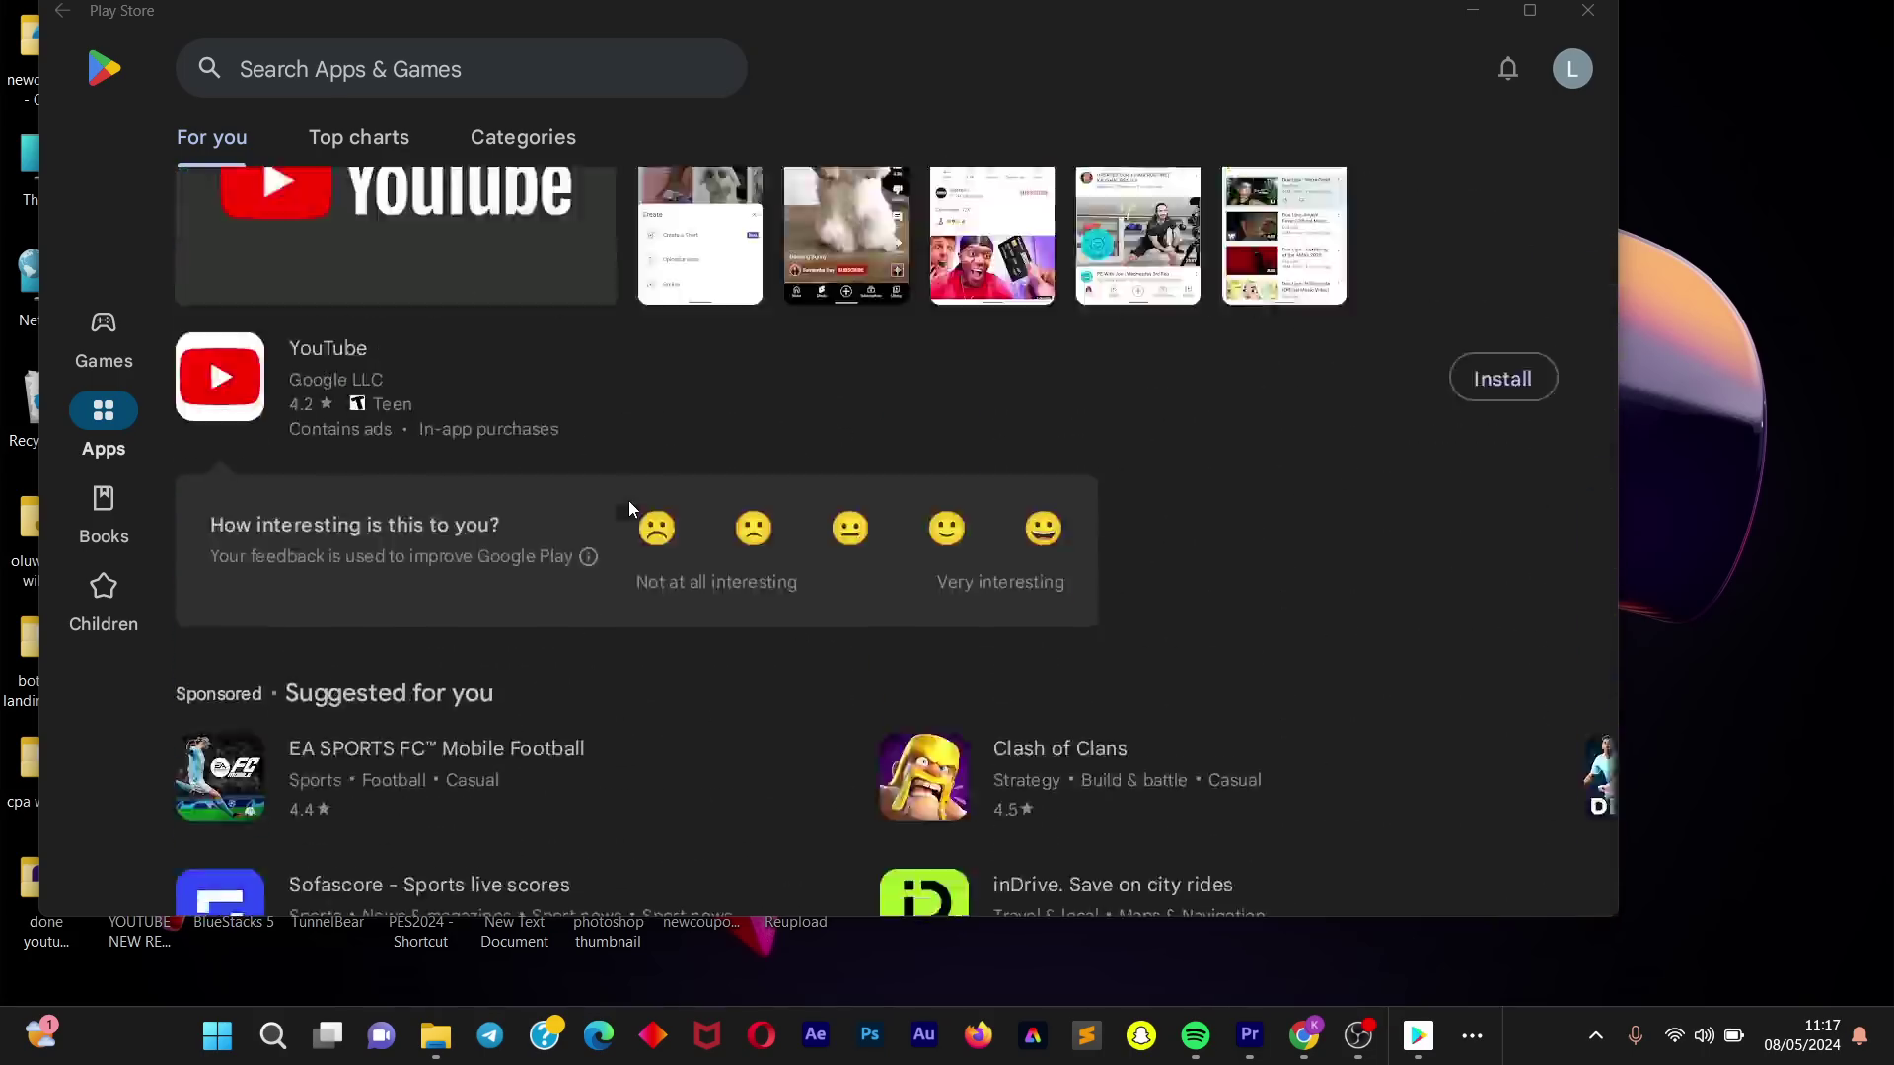
{"action": "scroll", "coordinate": [630, 500], "scroll_direction": "down", "scroll_amount": 10}
{"action": "scroll", "coordinate": [630, 500], "scroll_direction": "up", "scroll_amount": 6}
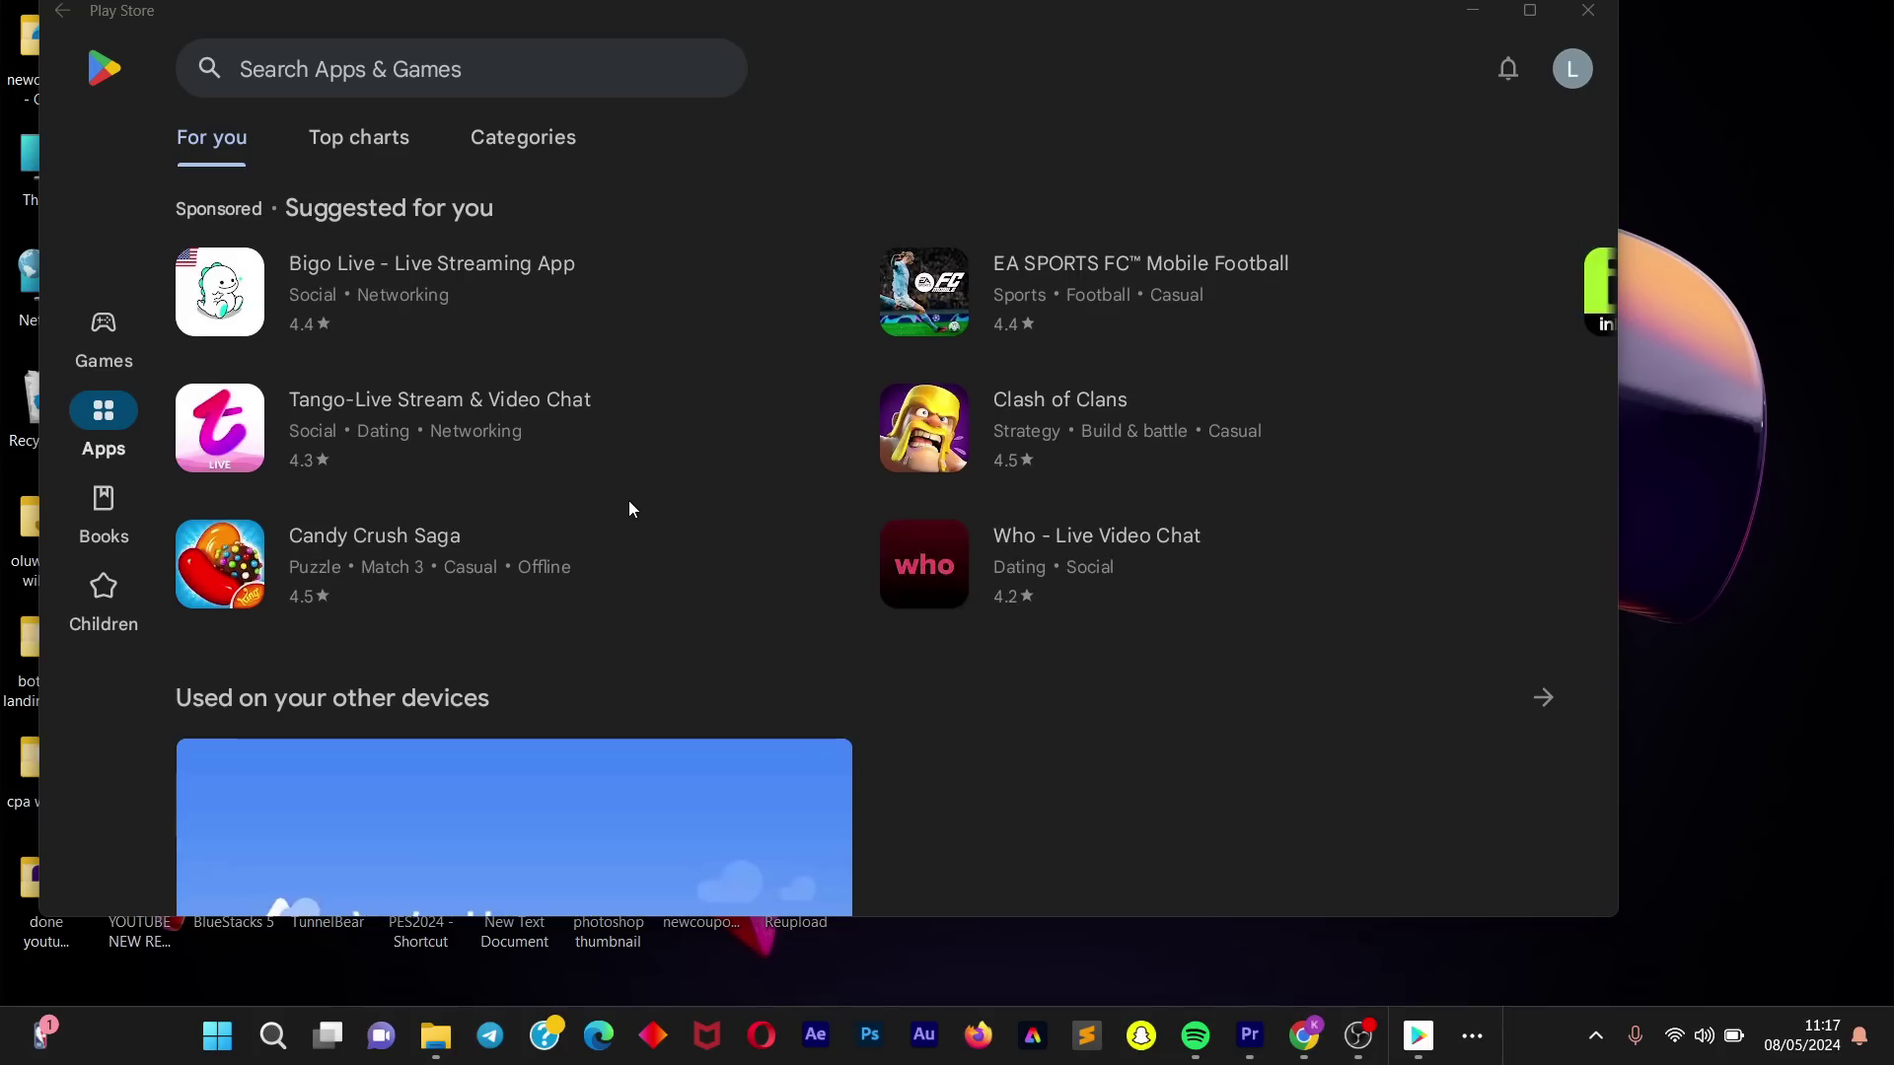
{"action": "scroll", "coordinate": [631, 508], "scroll_direction": "down", "scroll_amount": 8}
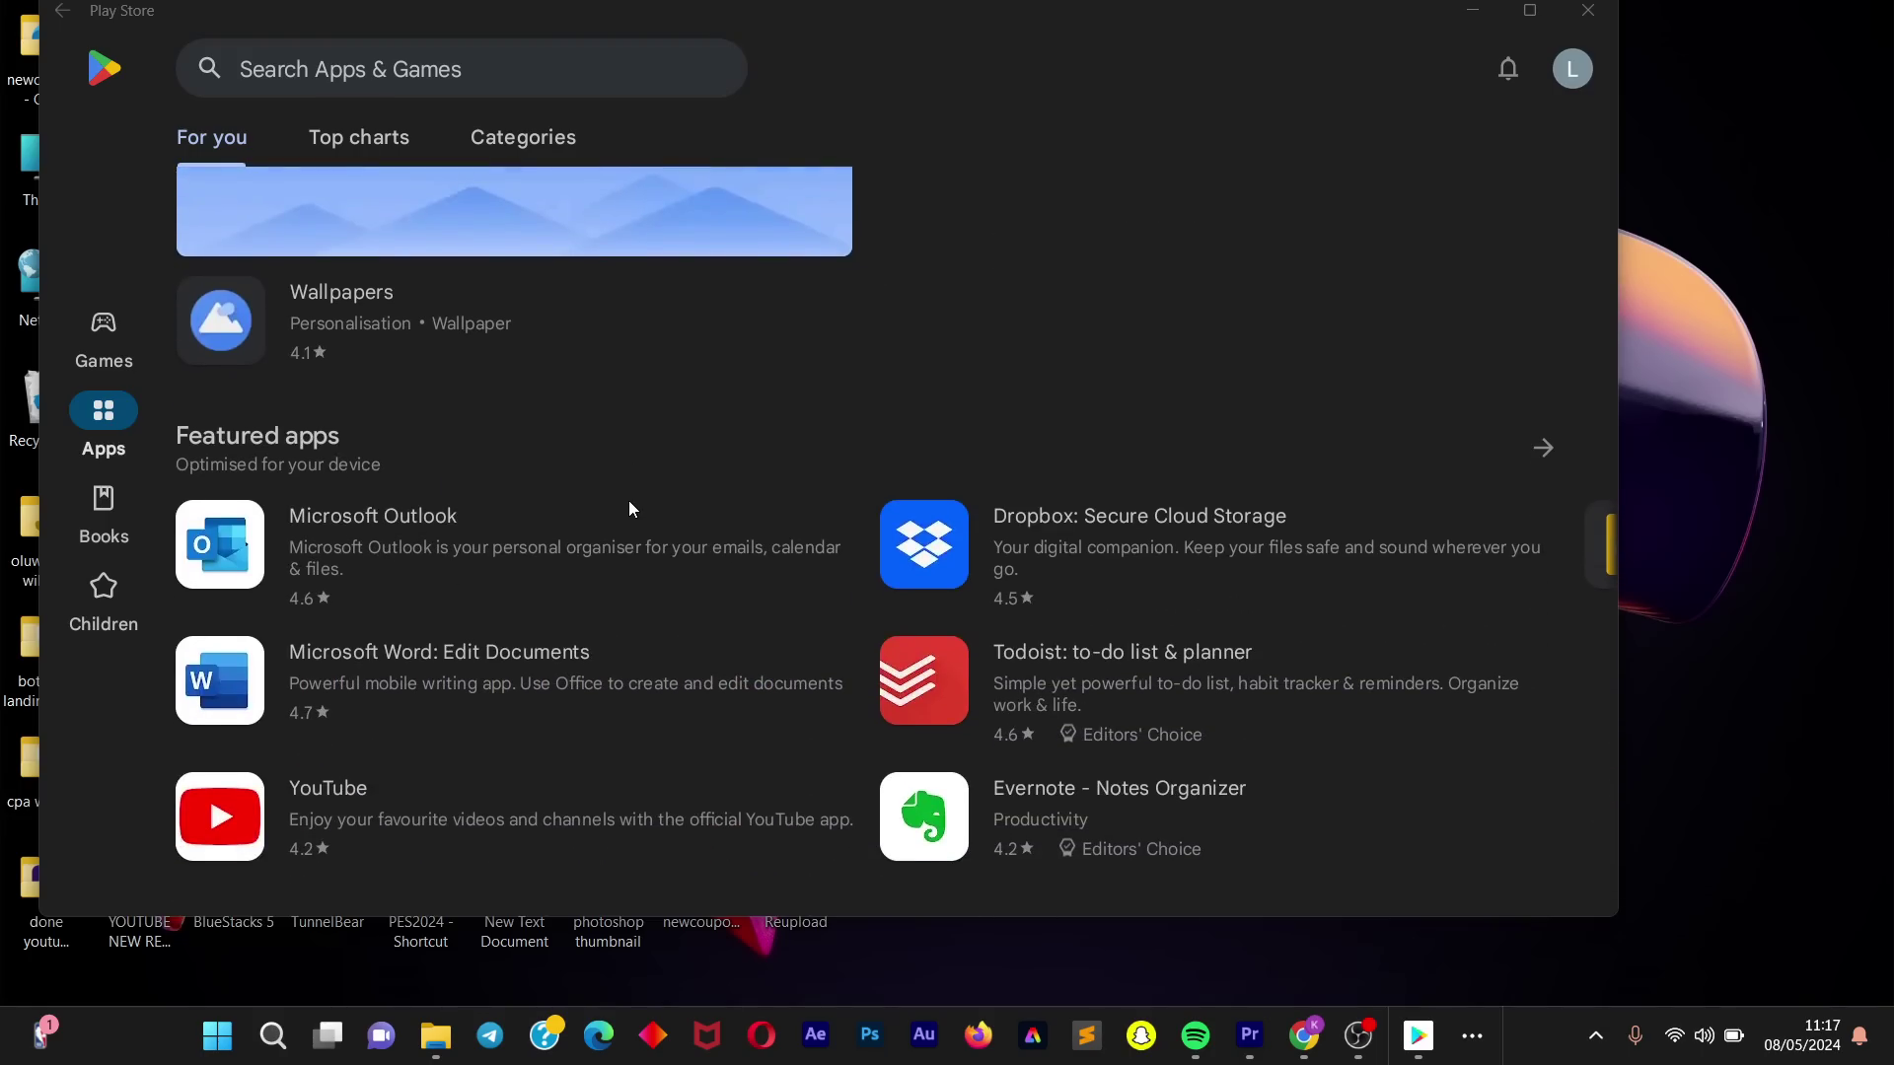
{"action": "scroll", "coordinate": [631, 508], "scroll_direction": "down", "scroll_amount": 5}
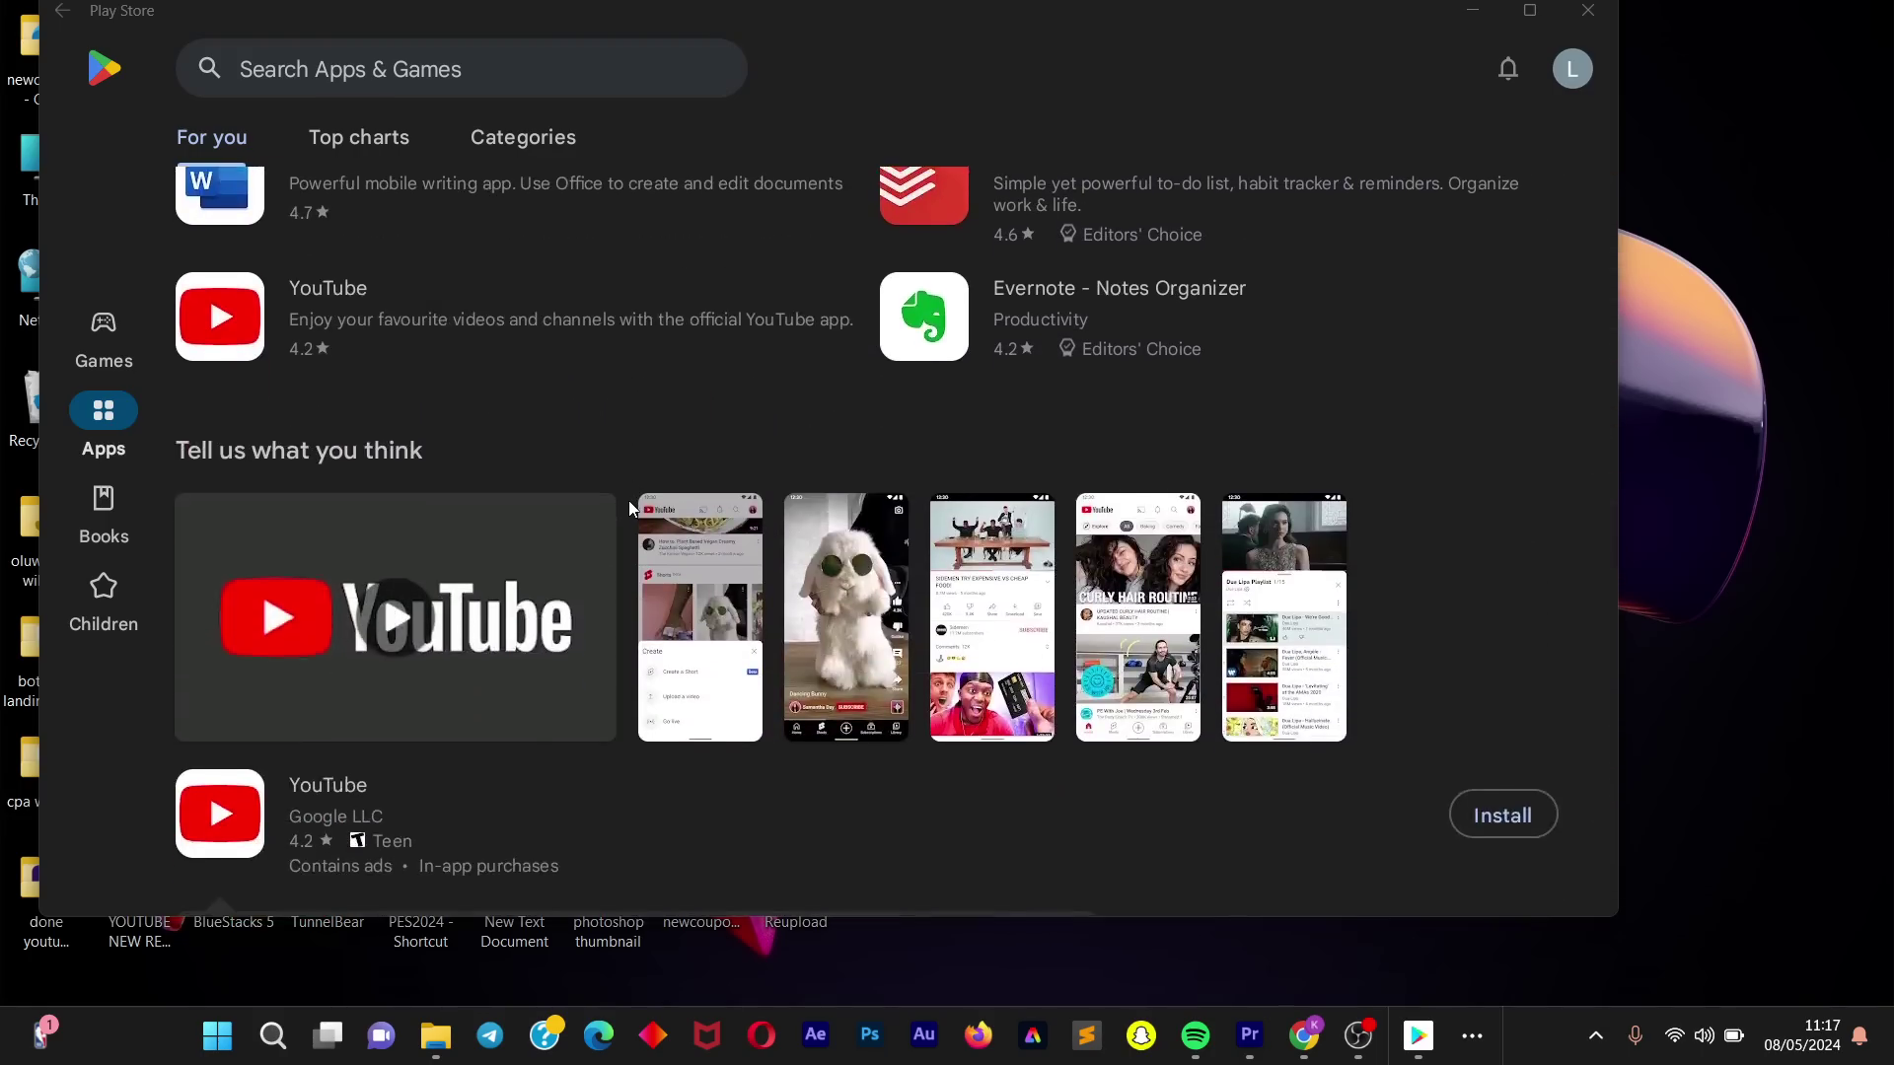
{"action": "scroll", "coordinate": [629, 501], "scroll_direction": "down", "scroll_amount": 5}
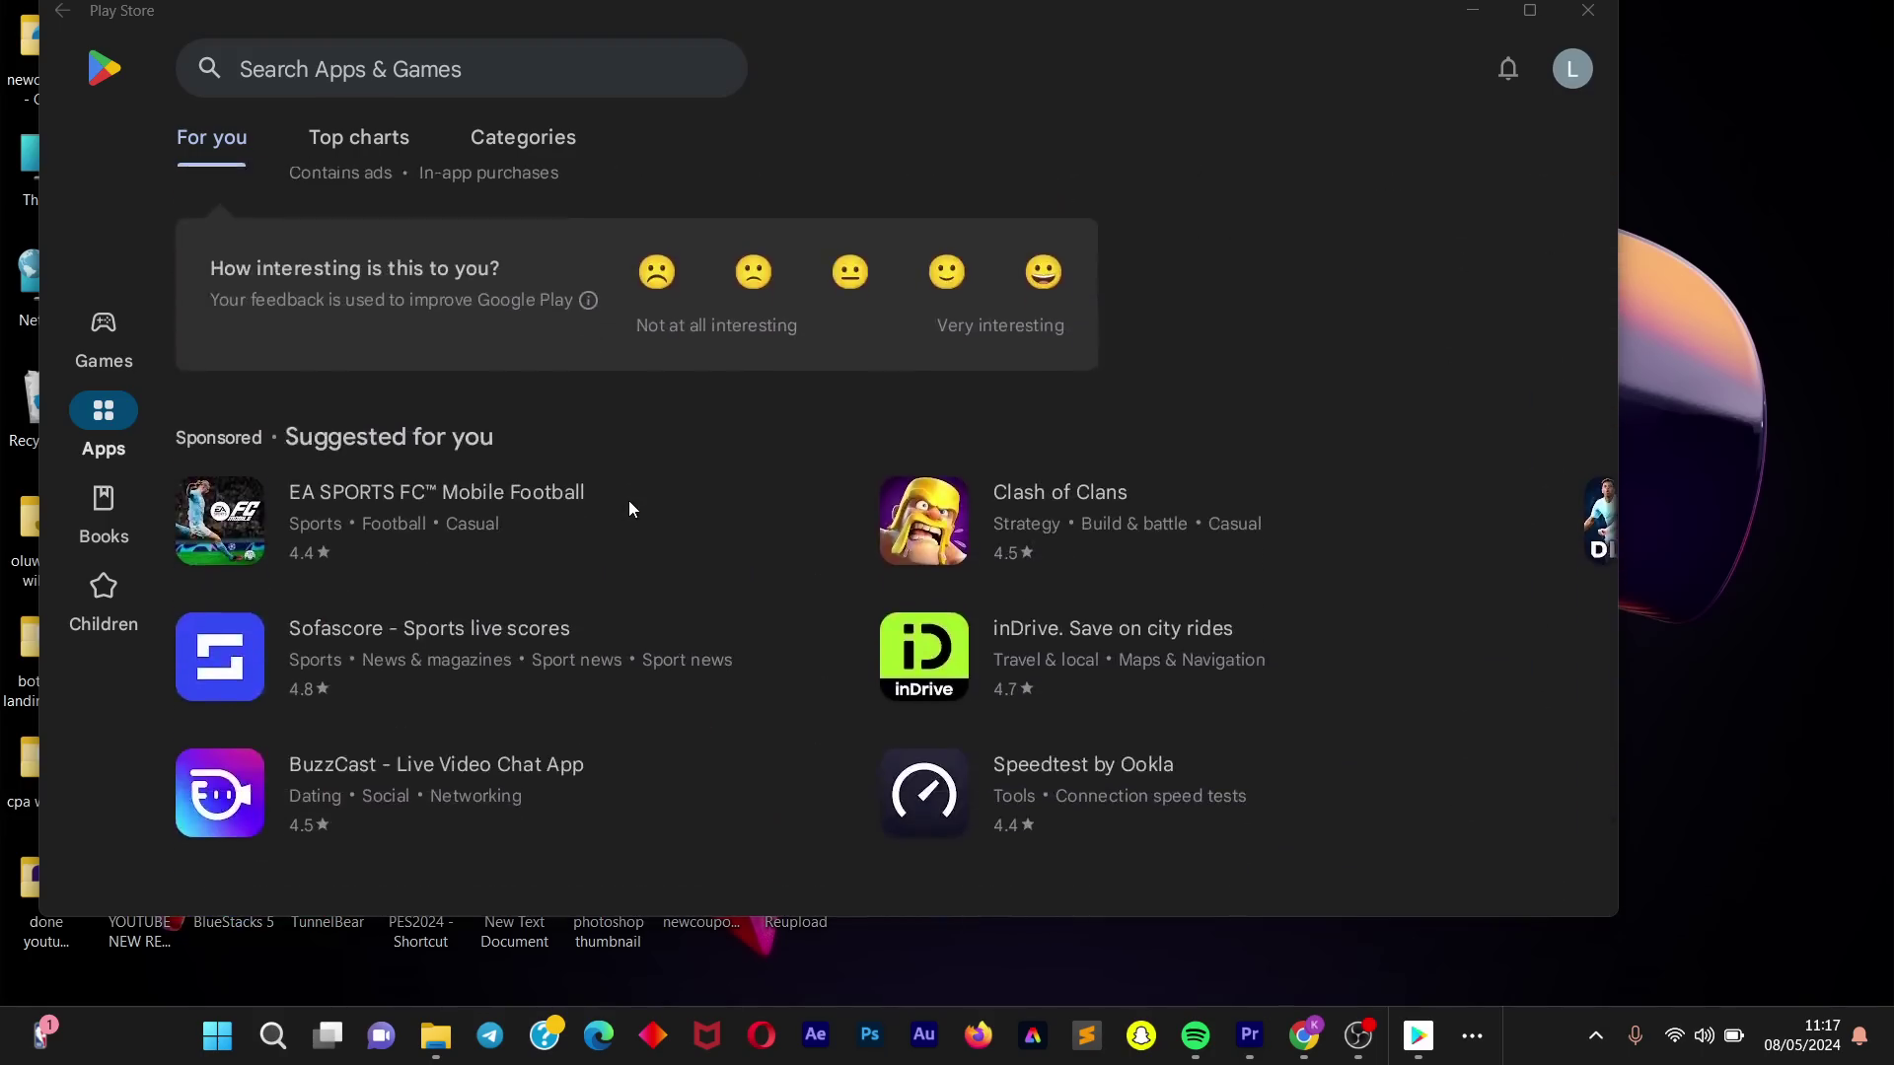